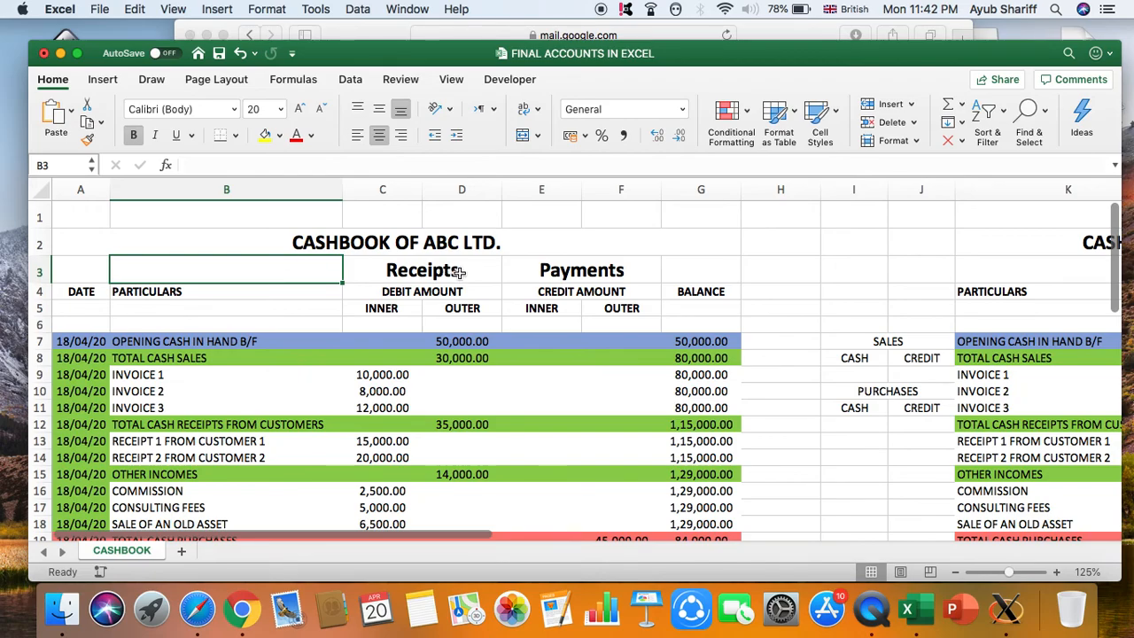
- Compare the layouts of the two ABC Ltd. cashbooks, checking the date column and the title rows
scroll(459, 272, right, 10)
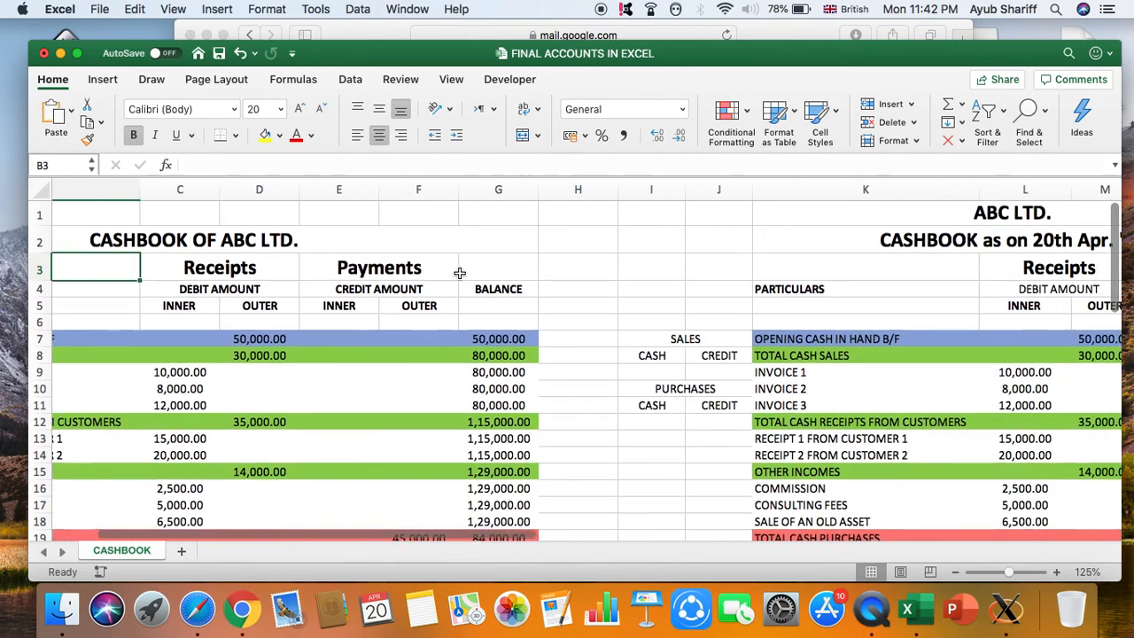
scroll(459, 272, right, 1)
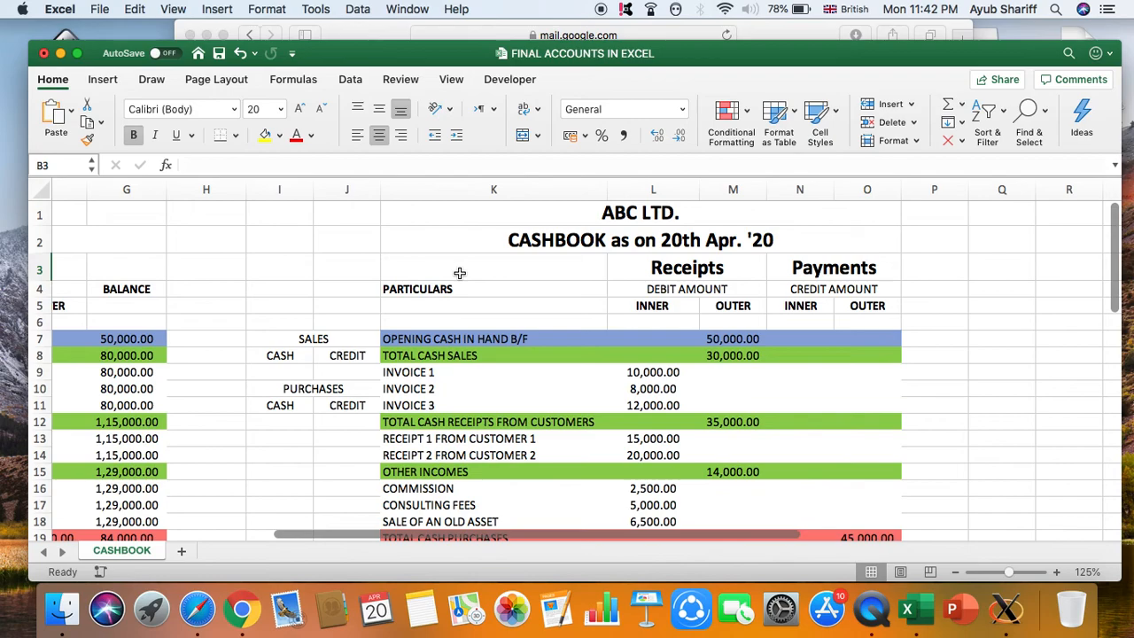
scroll(459, 272, right, 2)
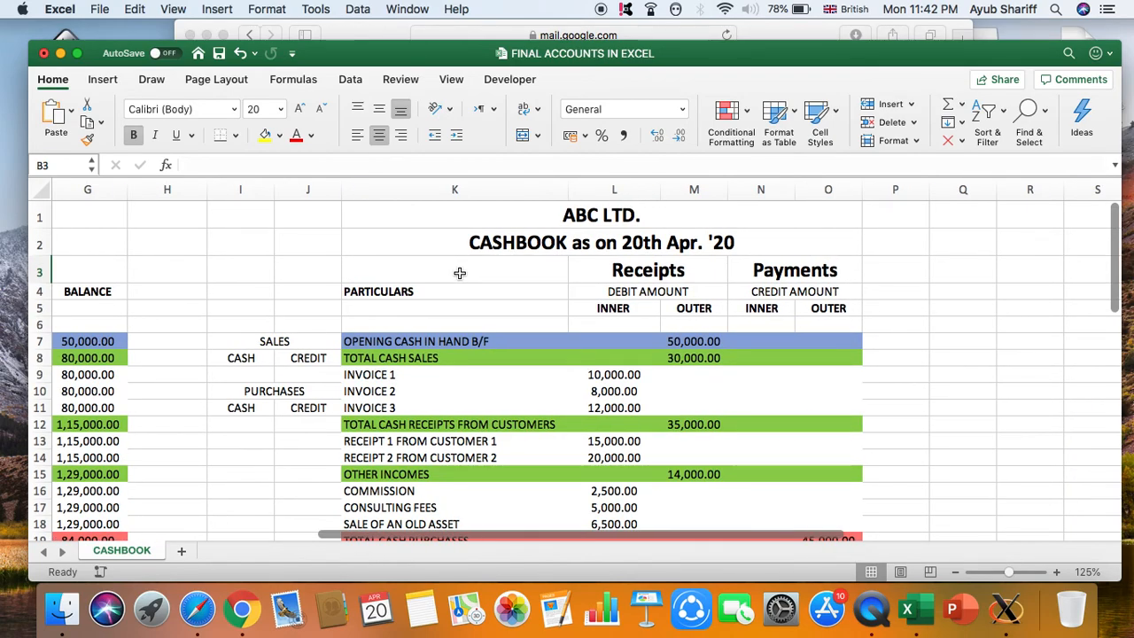
scroll(870, 260, left, 1)
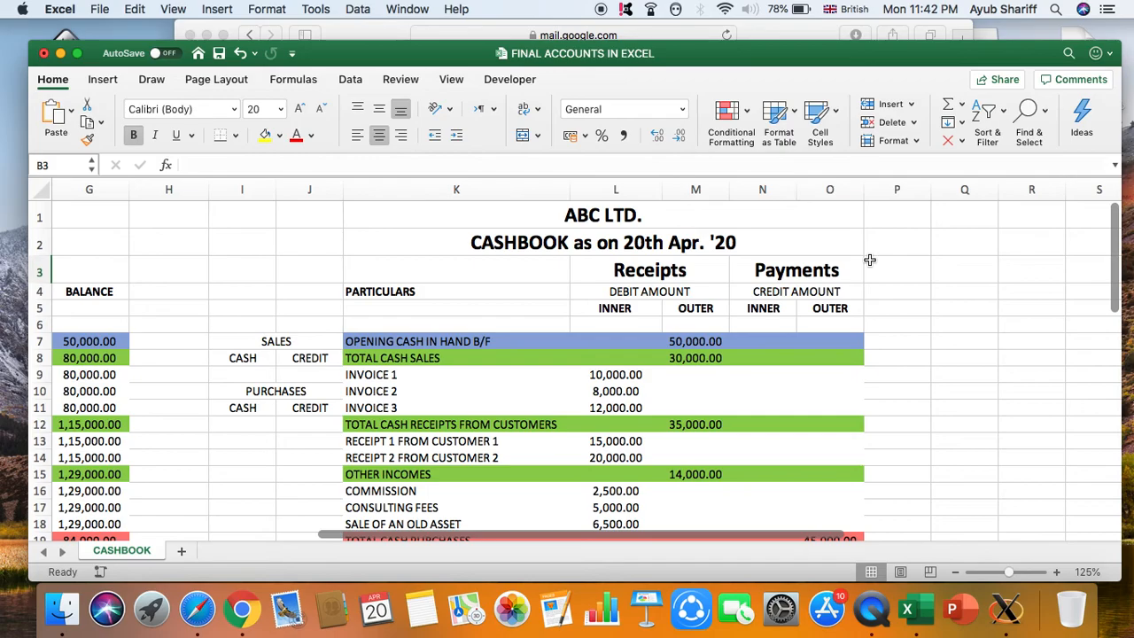
scroll(870, 260, left, 10)
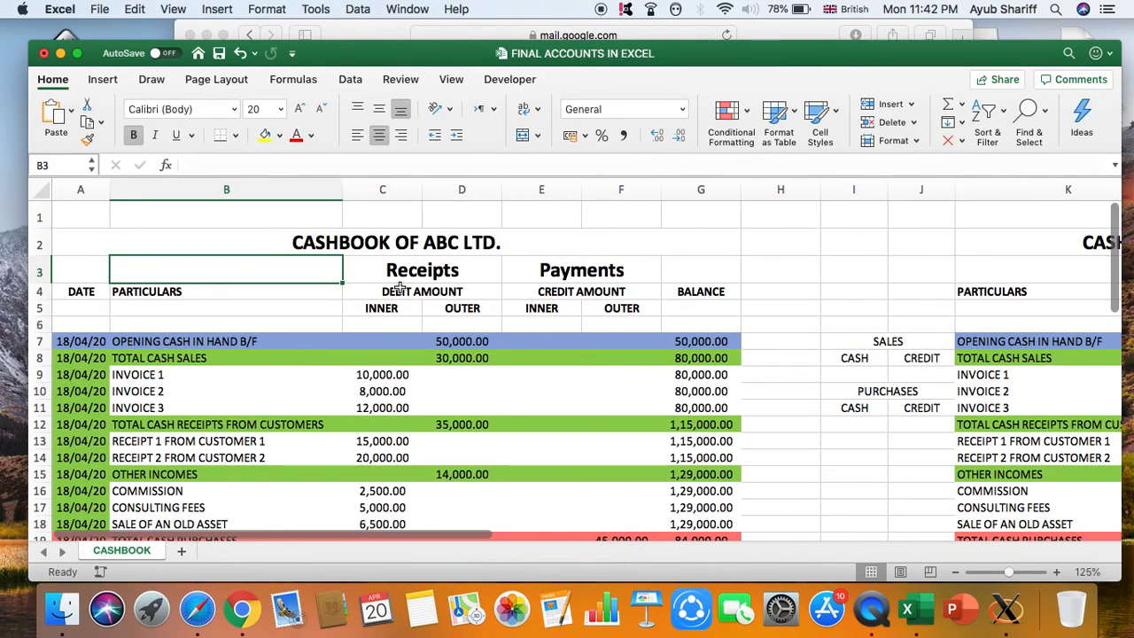
click(81, 292)
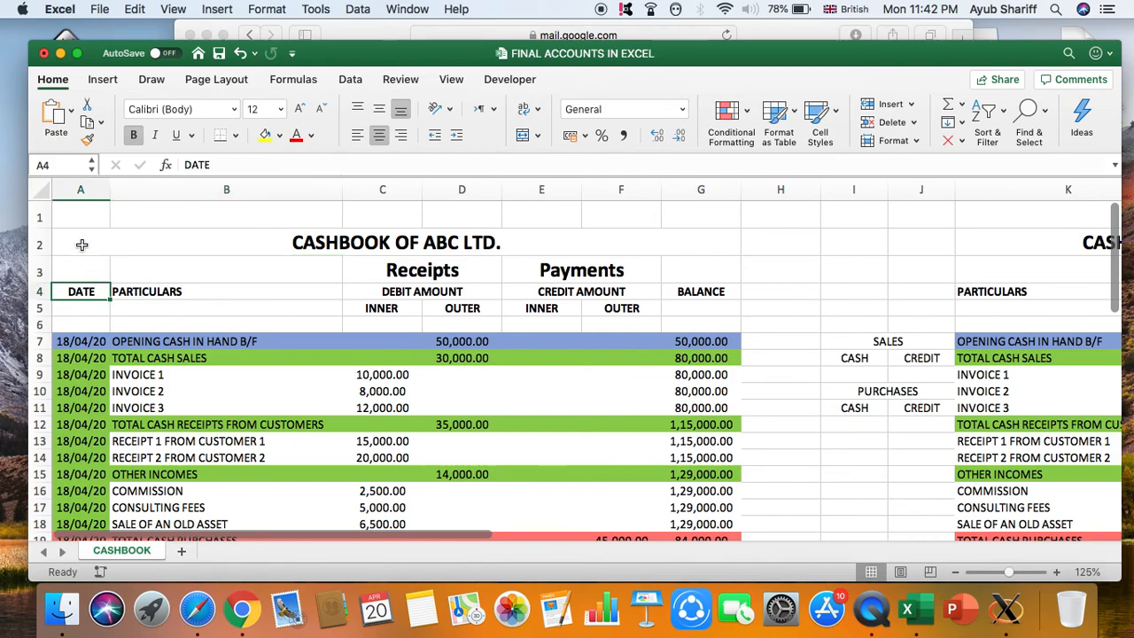
click(81, 190)
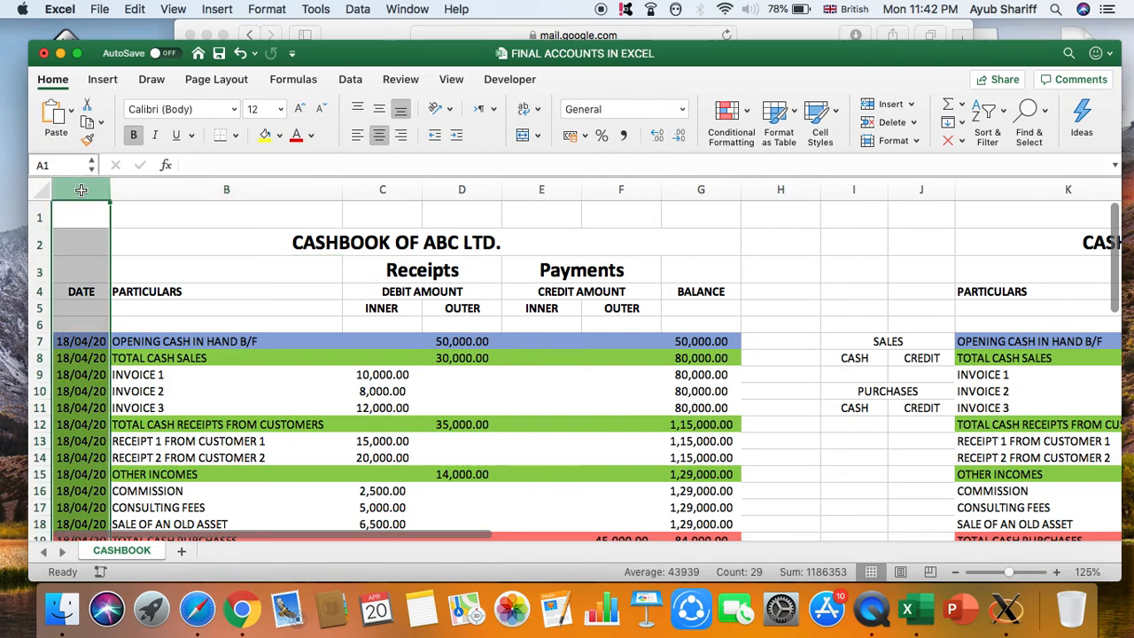
click(372, 249)
scroll(900, 291, right, 10)
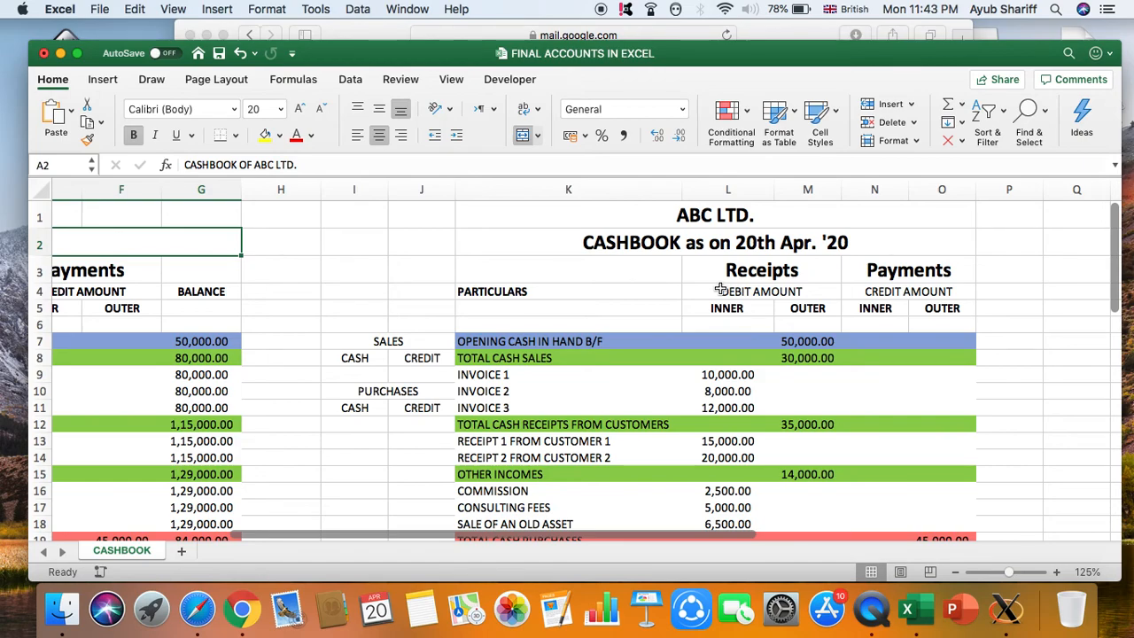
click(671, 243)
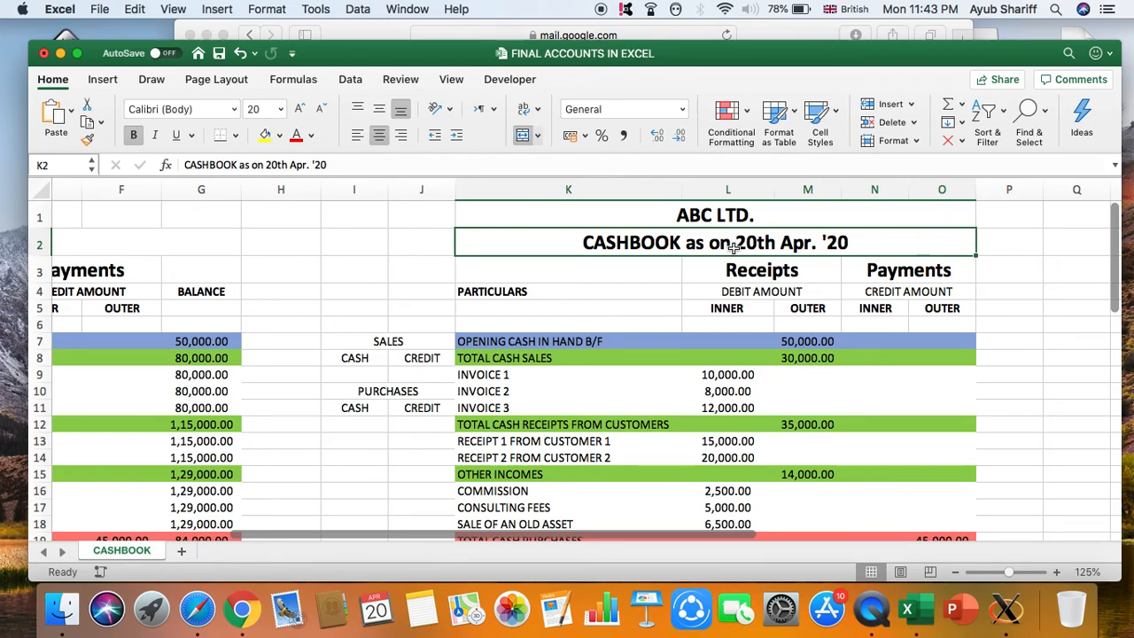
scroll(734, 248, down, 5)
scroll(734, 248, up, 5)
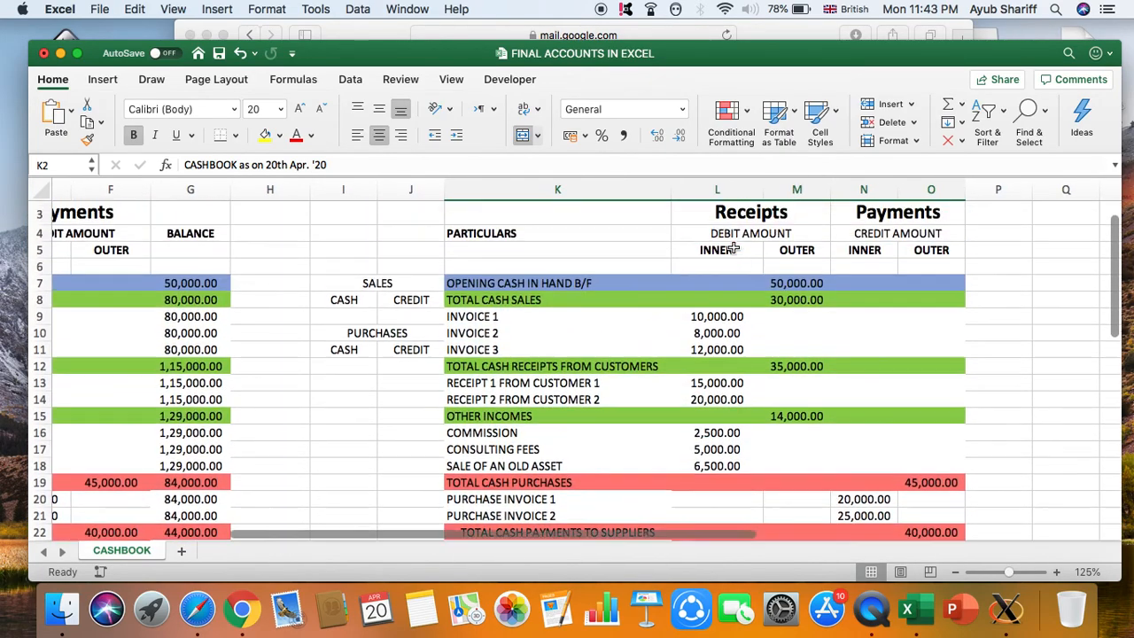
scroll(733, 248, left, 1)
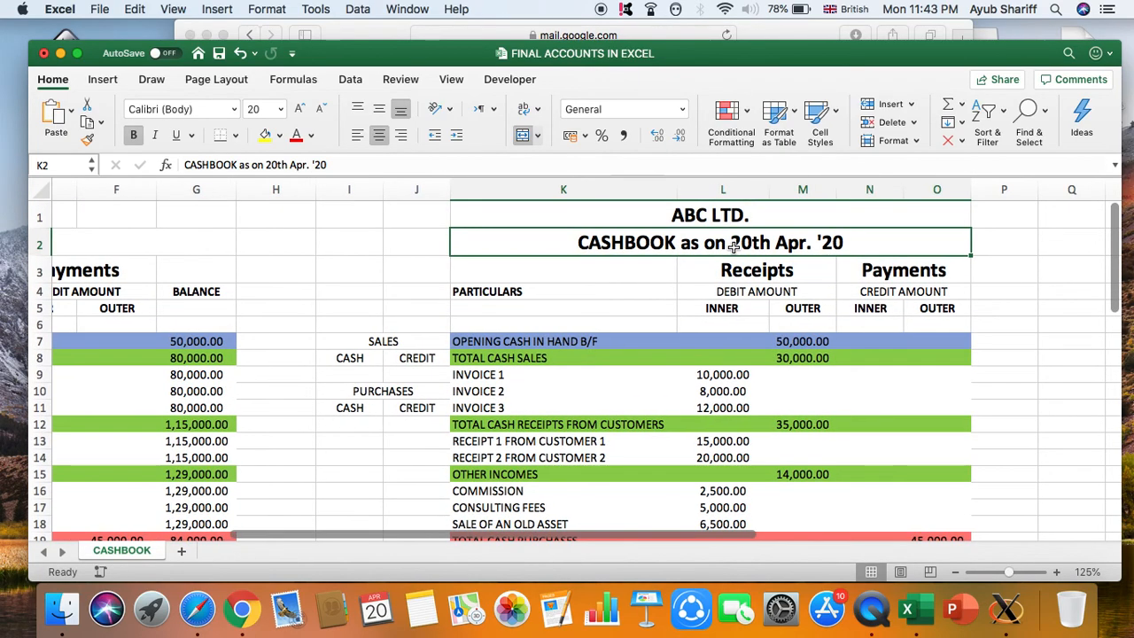
click(1042, 290)
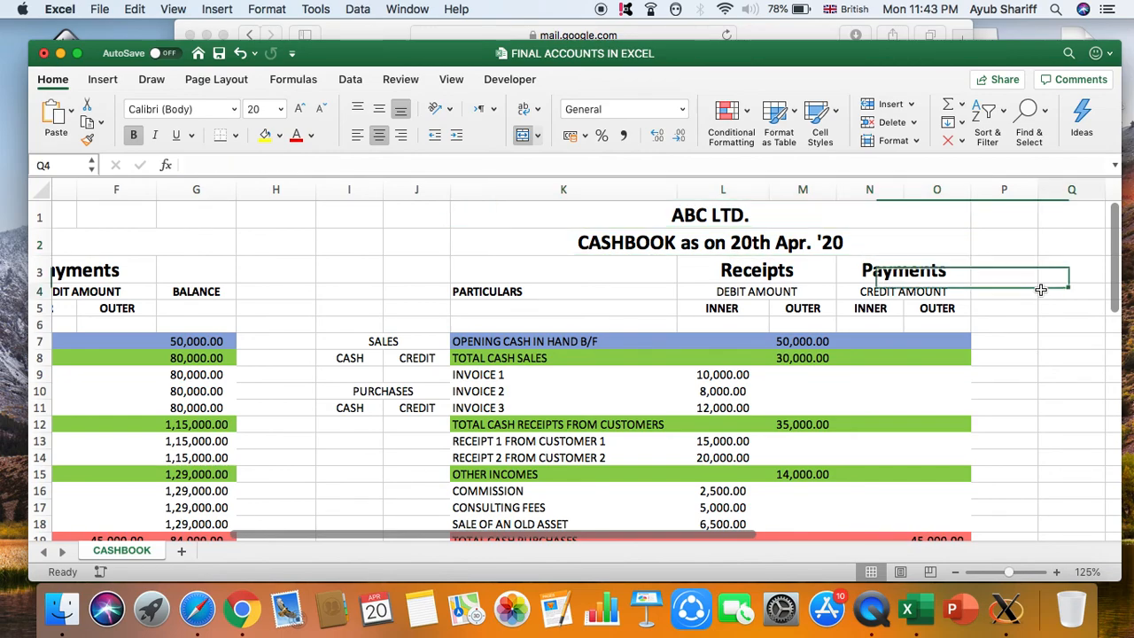
- Review the particulars from opening cash in hand to total cash receipts in the cashbook as on 20th Apr. '20, including its title
click(499, 345)
key(Down)
key(Down)
key(Down)
key(Down)
key(Down)
key(Down)
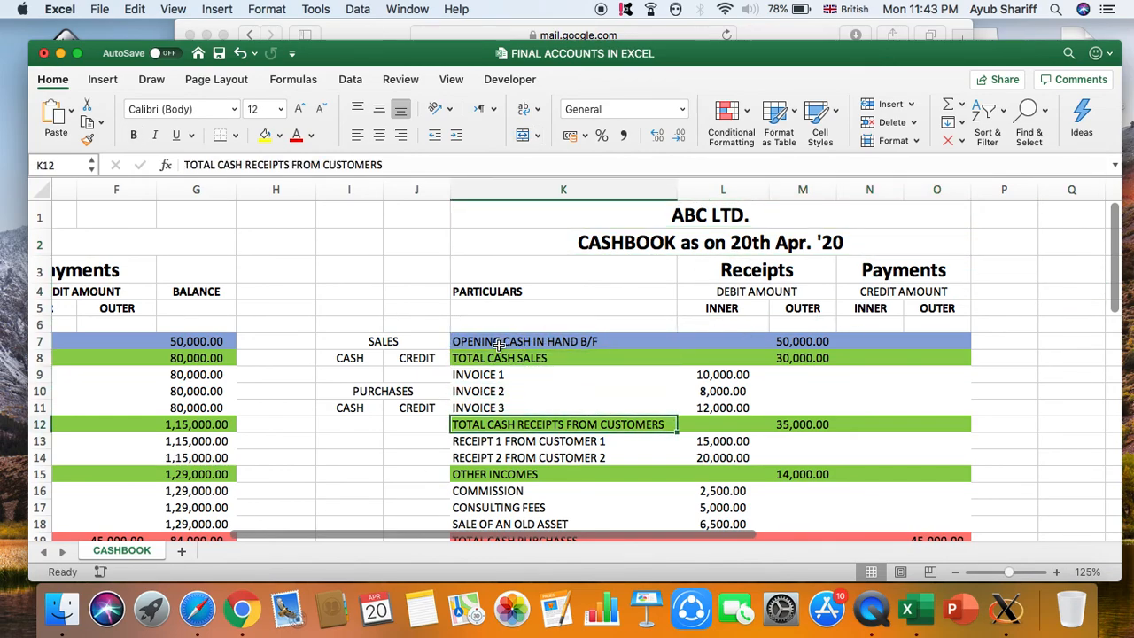
key(Up)
key(Up)
key(Up)
key(Up)
key(Up)
key(Up)
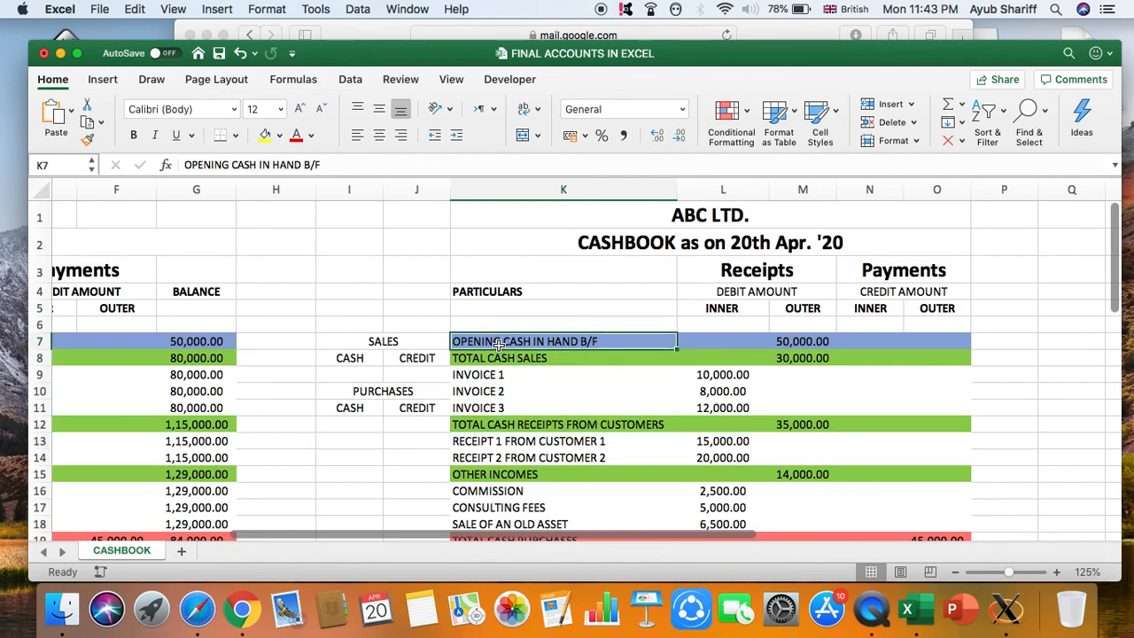
click(716, 245)
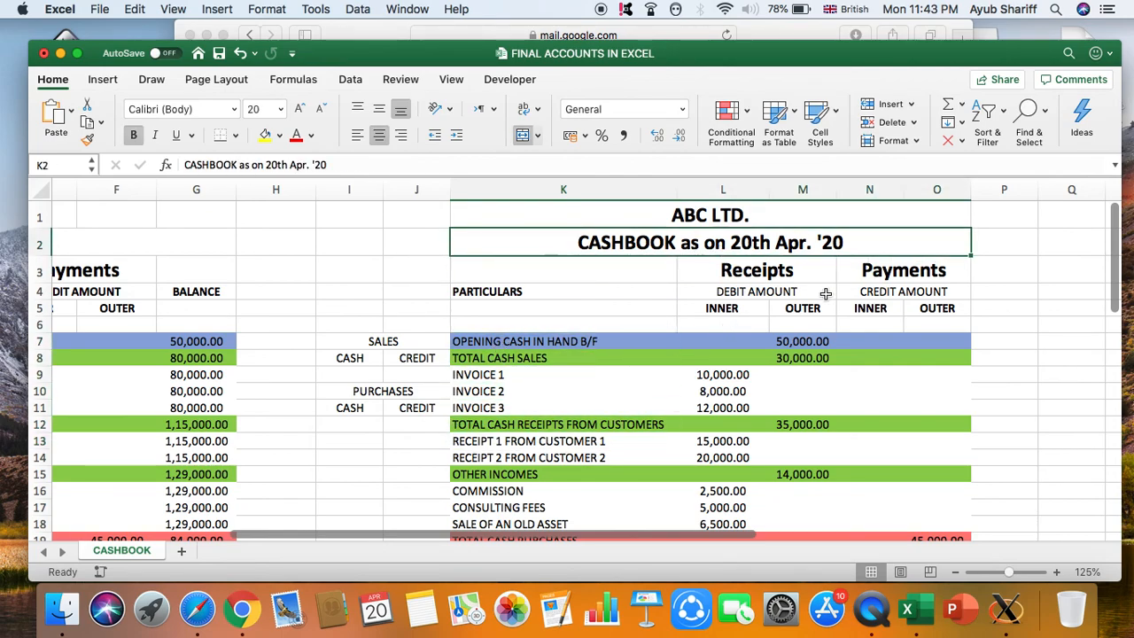
- Examine the Balance column of the first cashbook and the formulas in its opening rows
scroll(825, 293, left, 10)
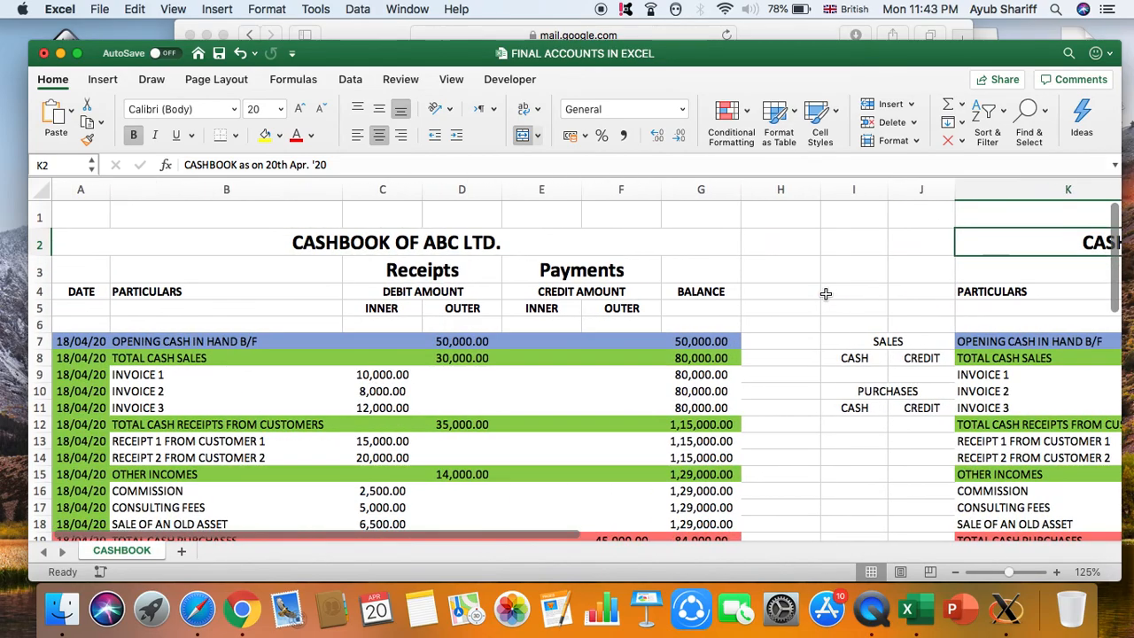
scroll(825, 293, right, 10)
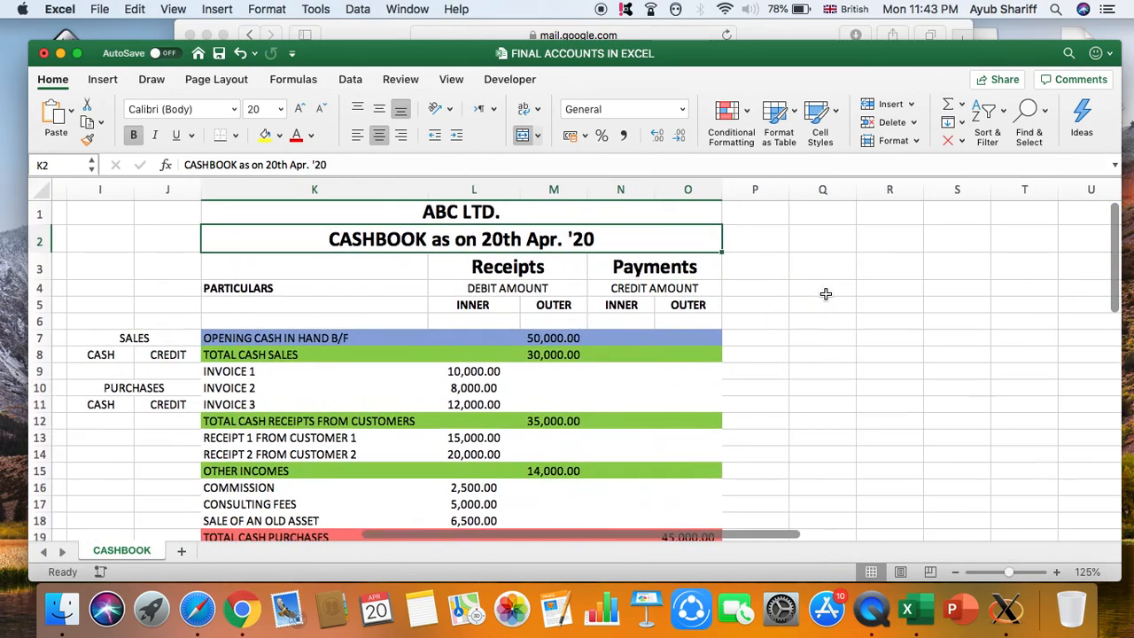
scroll(825, 293, left, 8)
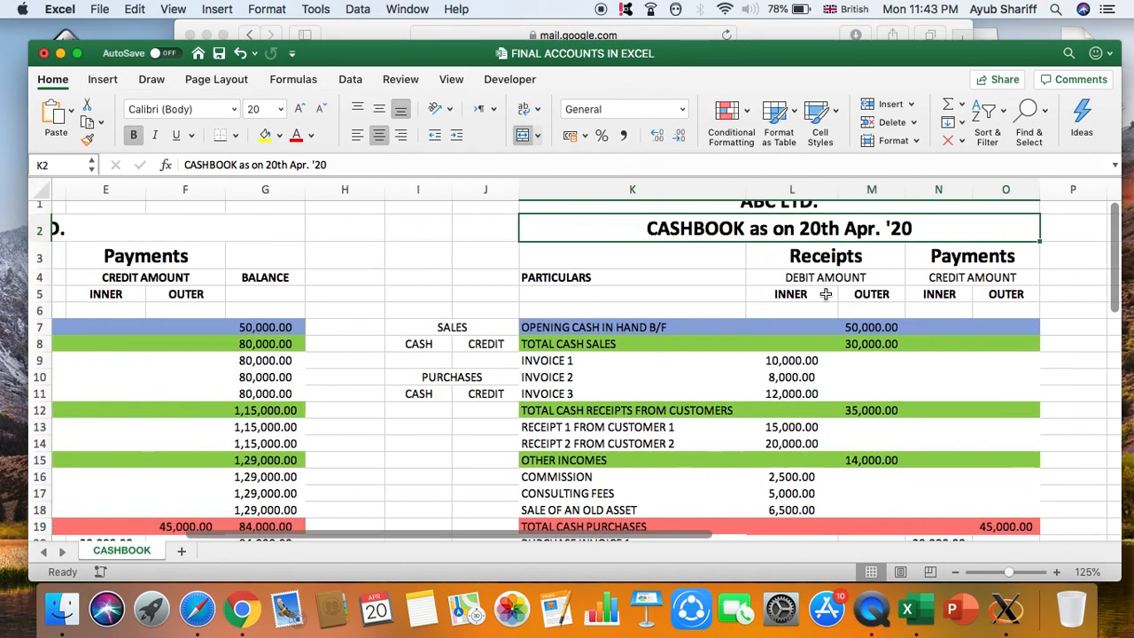
click(591, 188)
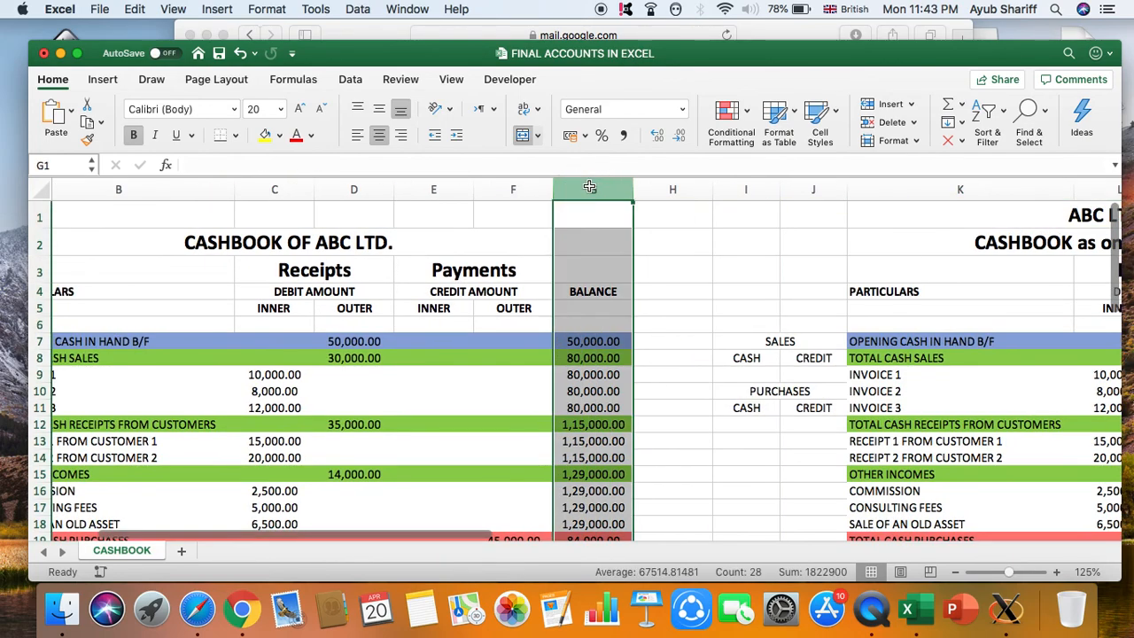
click(590, 337)
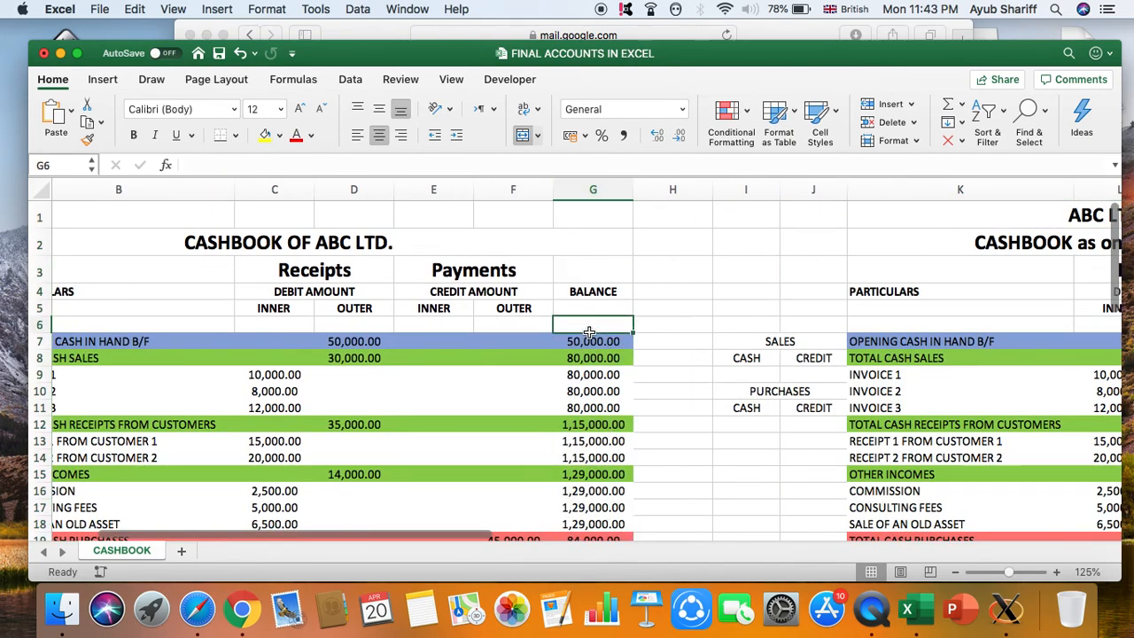
key(Down)
key(Down)
key(Down)
key(Down)
key(Down)
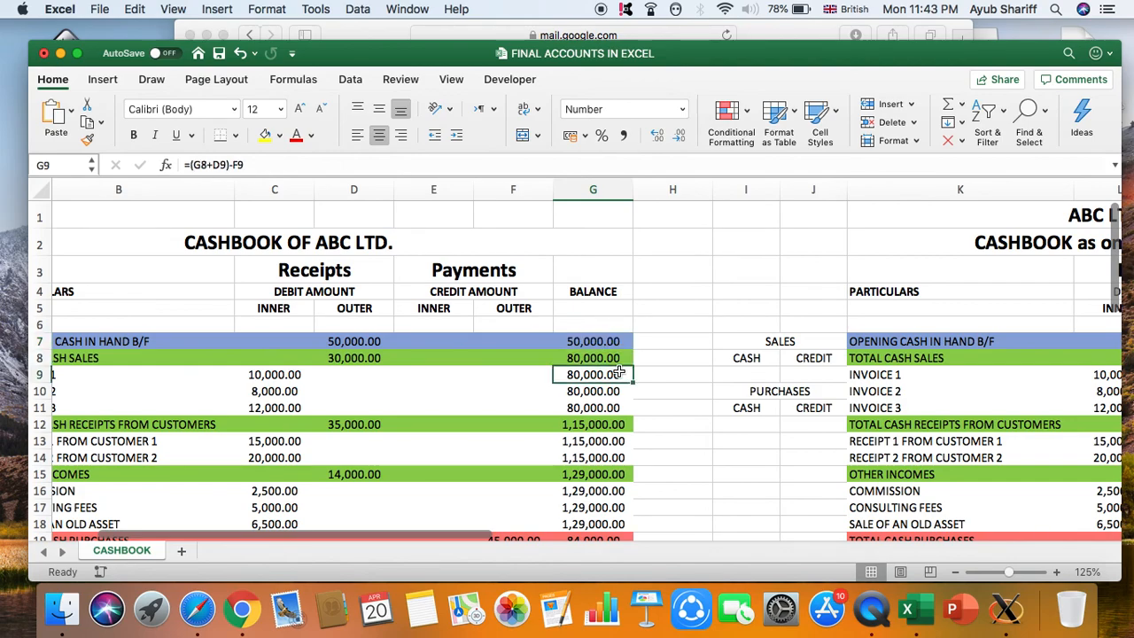
key(Down)
key(Up)
key(Up)
key(Up)
key(Up)
key(Up)
key(Up)
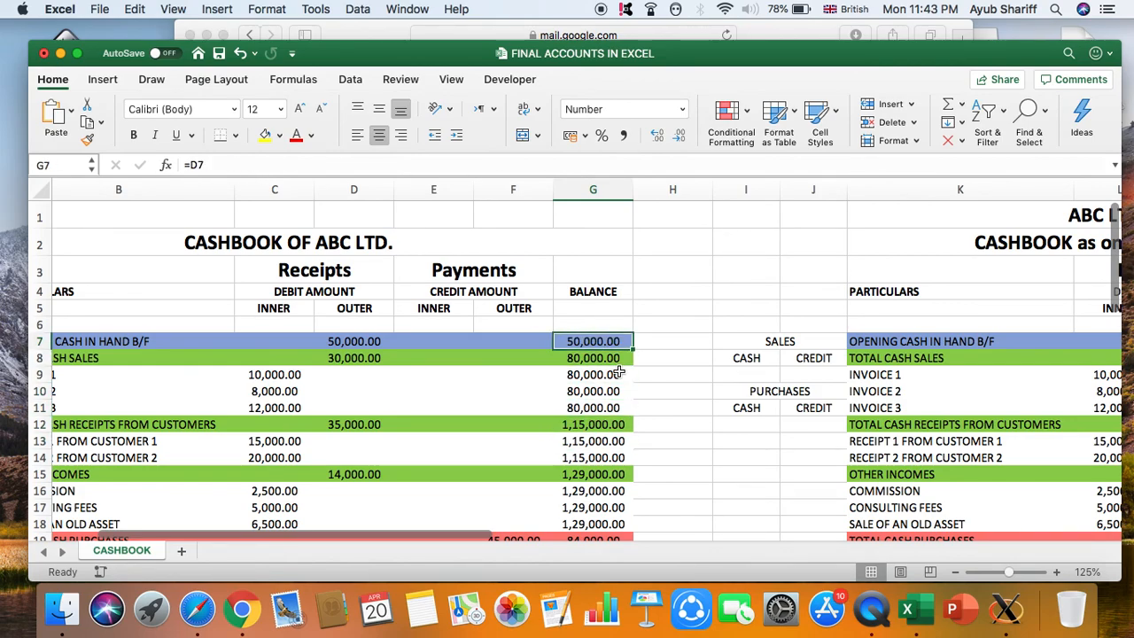
- Check the area beside the Payments columns of the dated cashbook for a running balance and look through its entries
scroll(619, 372, right, 10)
click(919, 347)
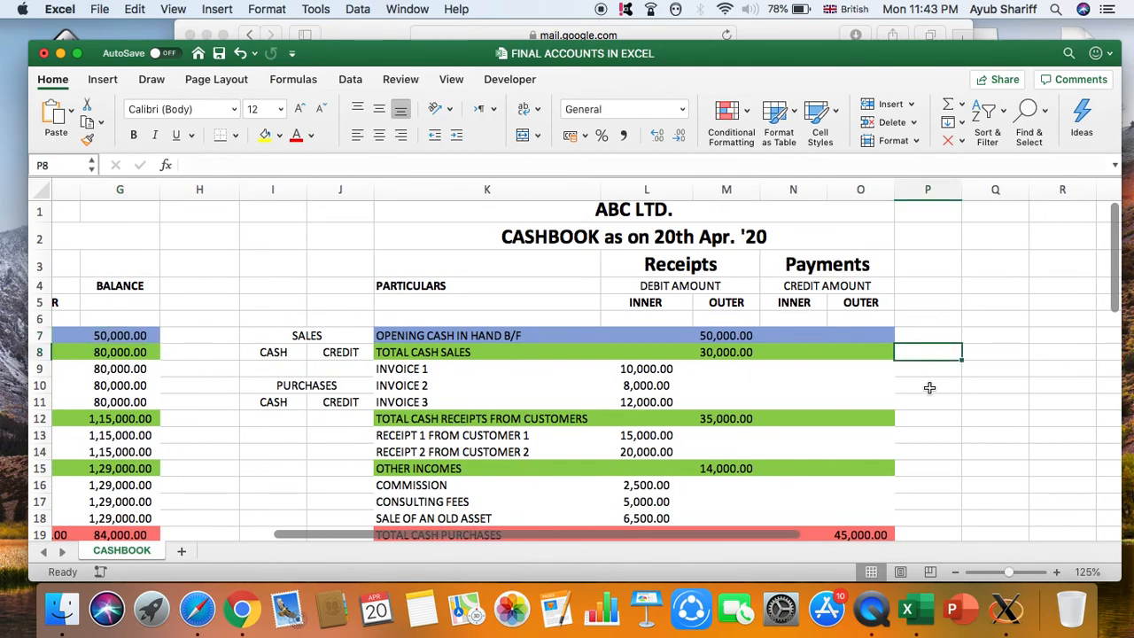
click(921, 332)
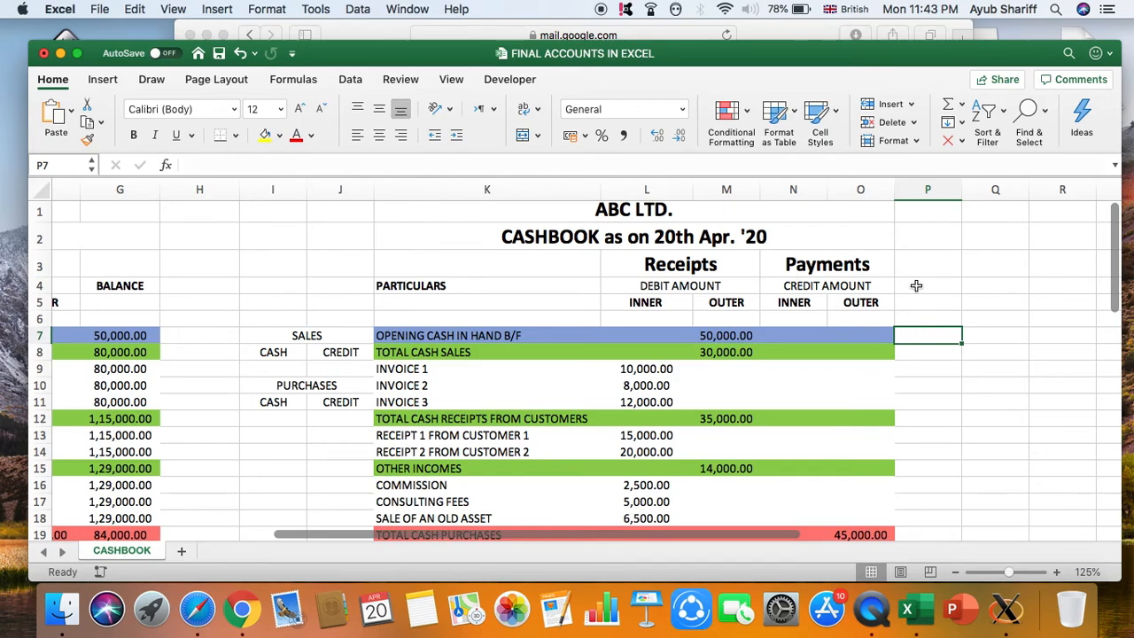
scroll(916, 360, up, 1)
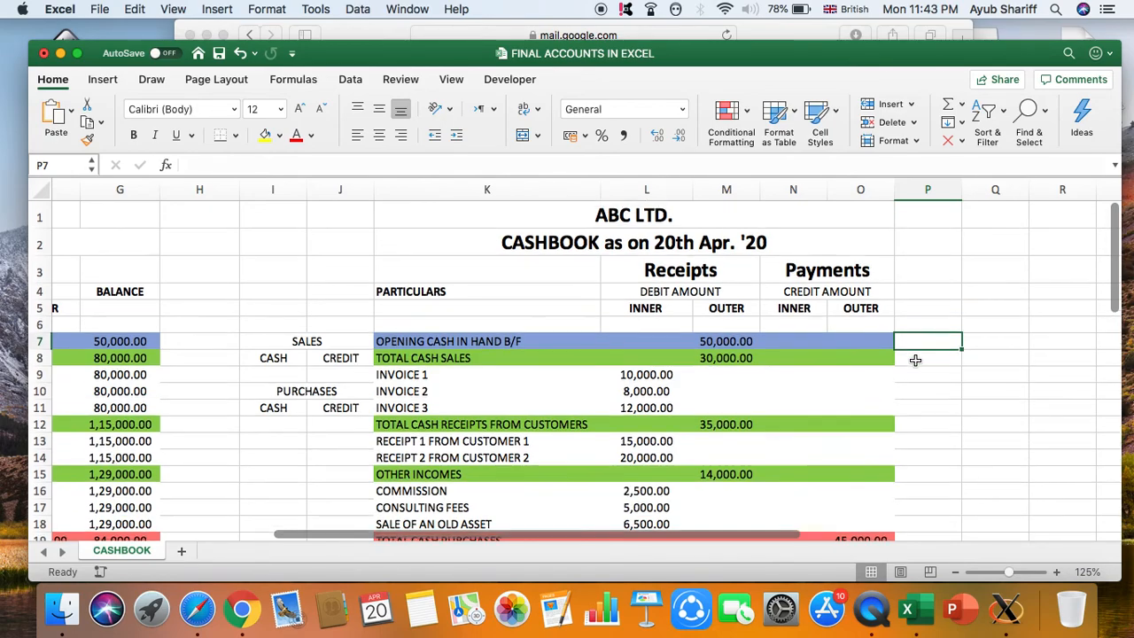
scroll(915, 360, down, 5)
scroll(915, 360, up, 3)
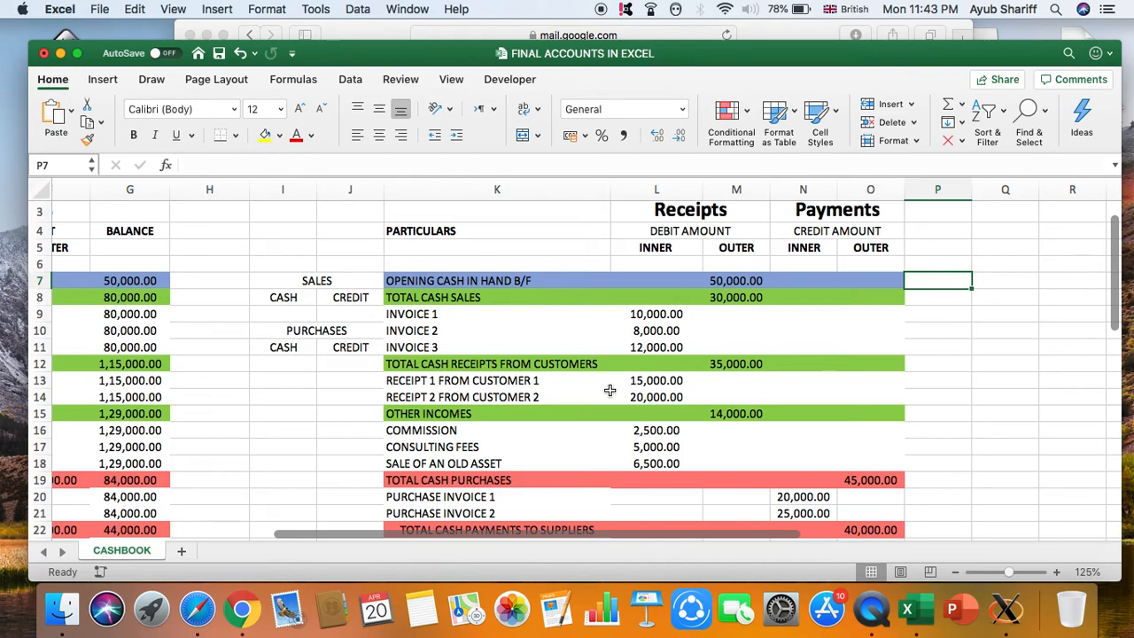
scroll(490, 373, up, 3)
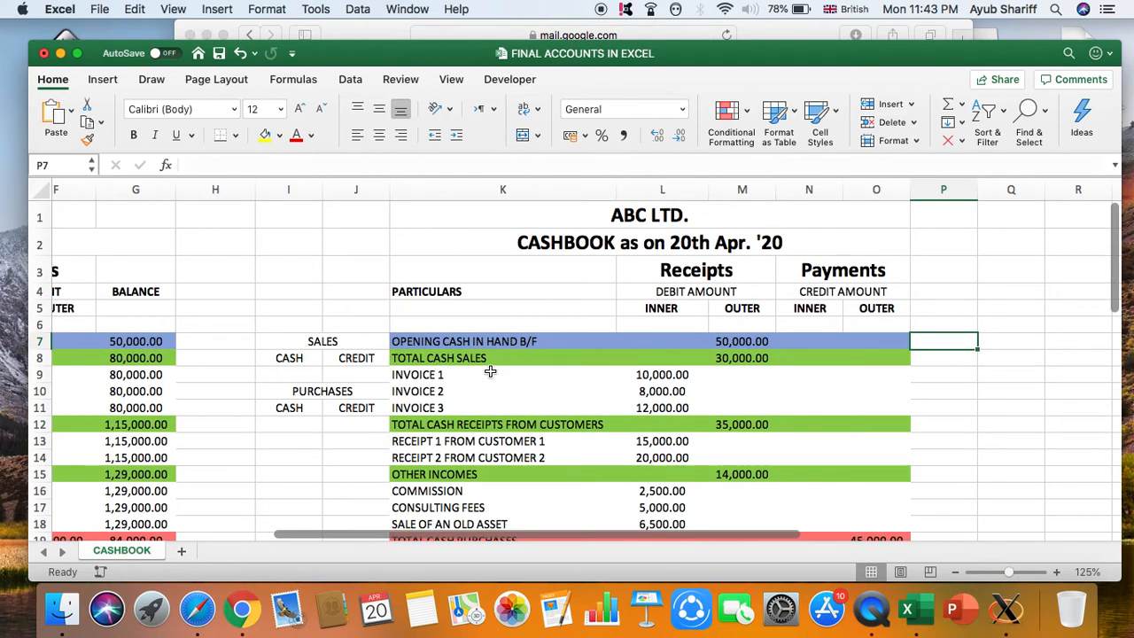
- Examine the Receipts and Payments columns of the dated cashbook, including the closing cash in hand row
drag(662, 186, 735, 187)
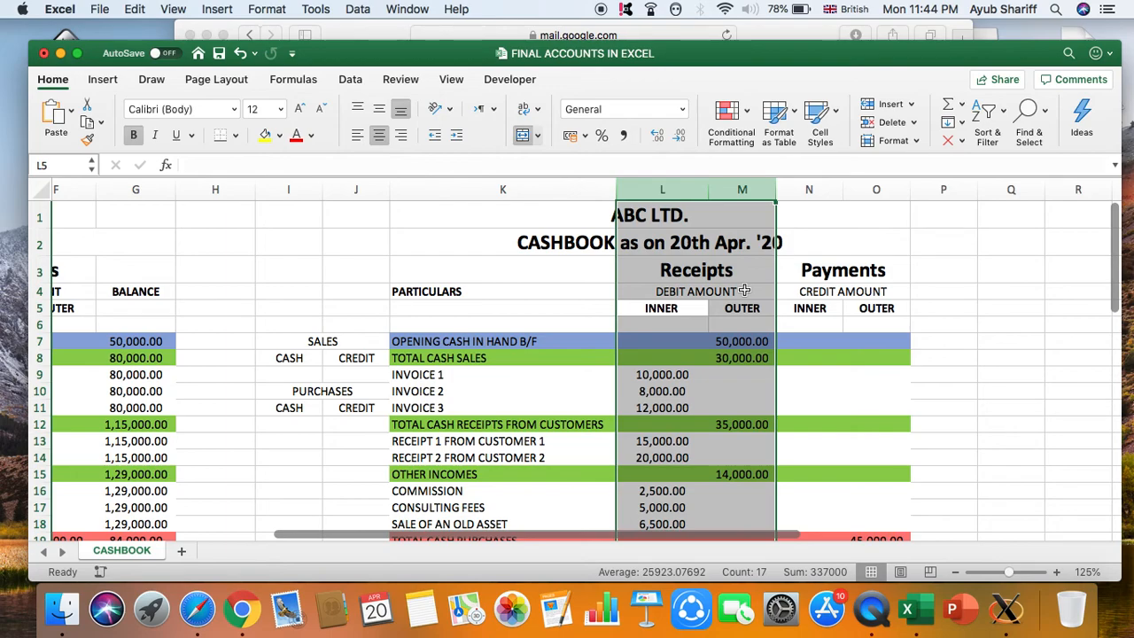
click(683, 276)
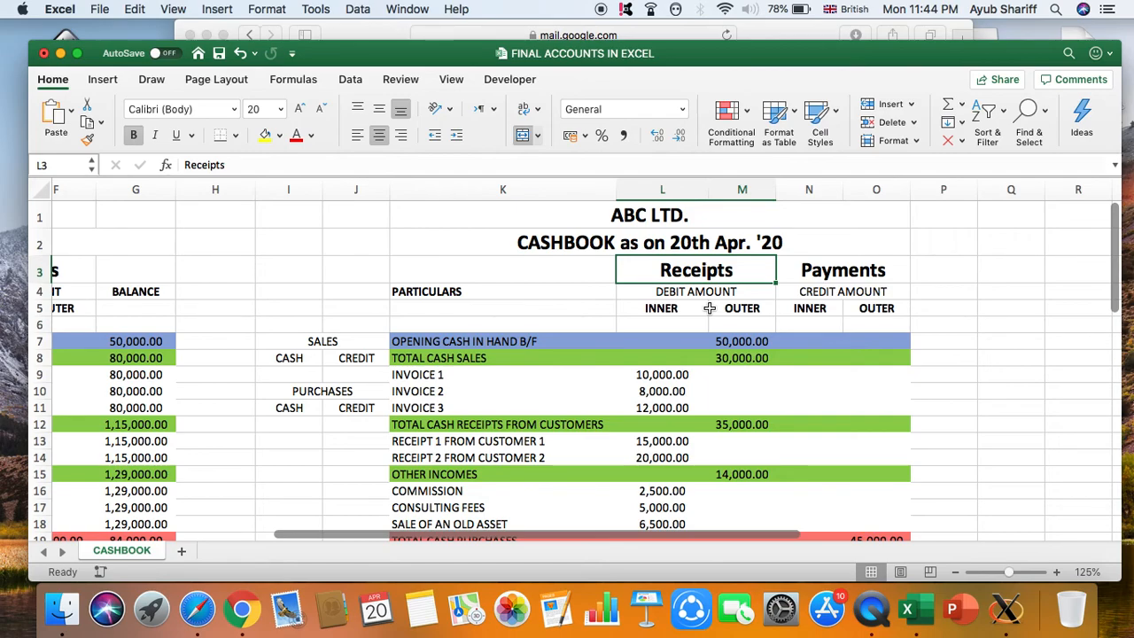
drag(809, 186, 869, 186)
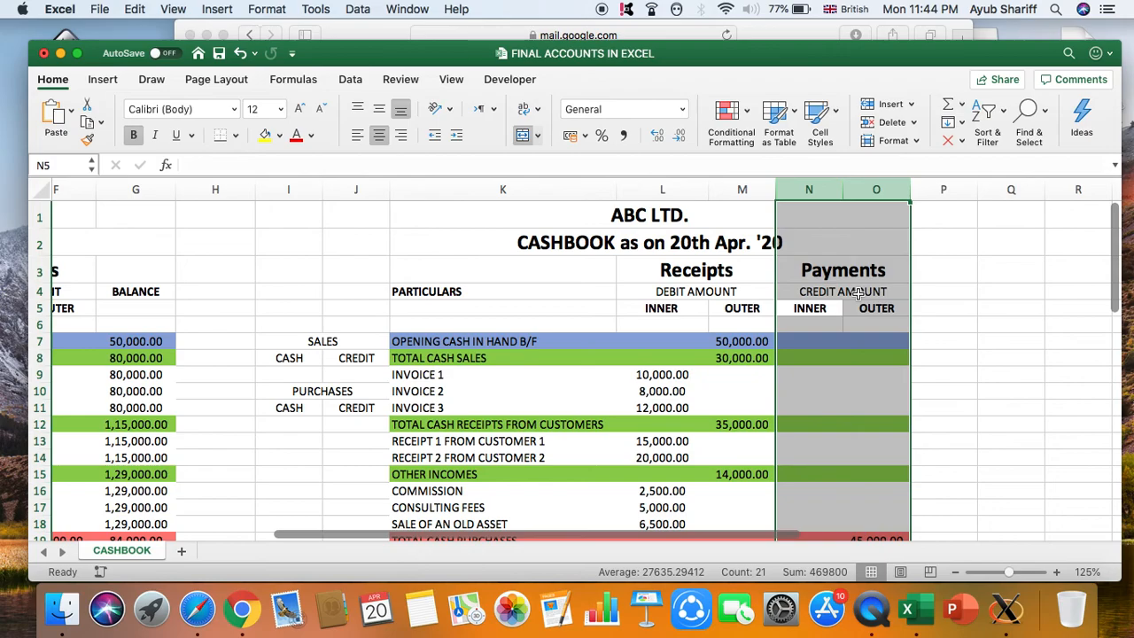
scroll(858, 293, down, 10)
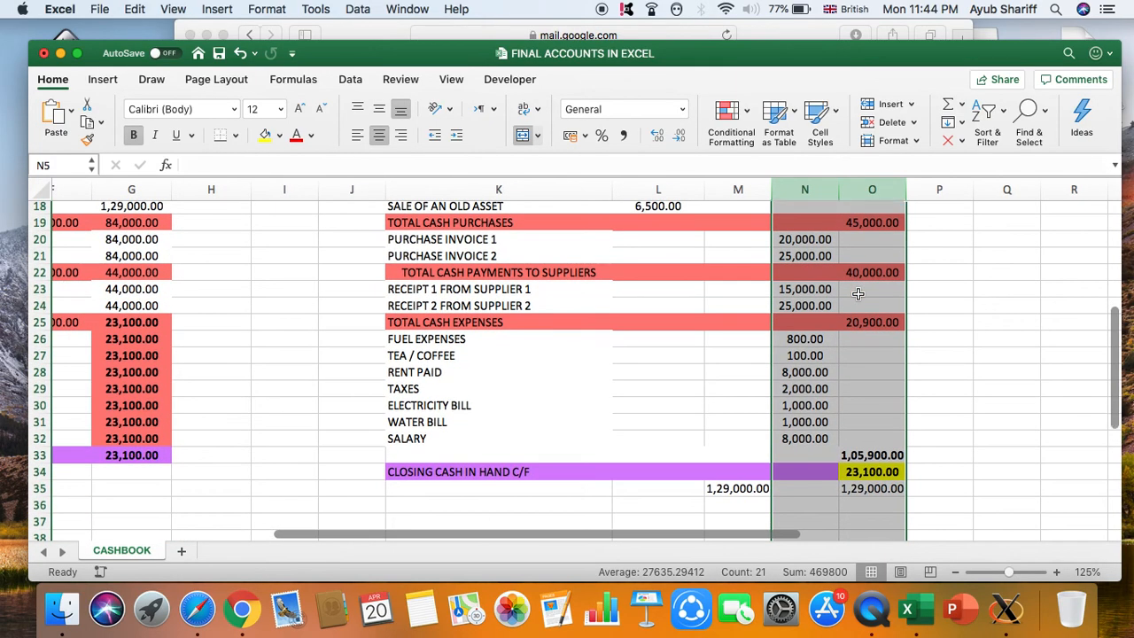
click(495, 472)
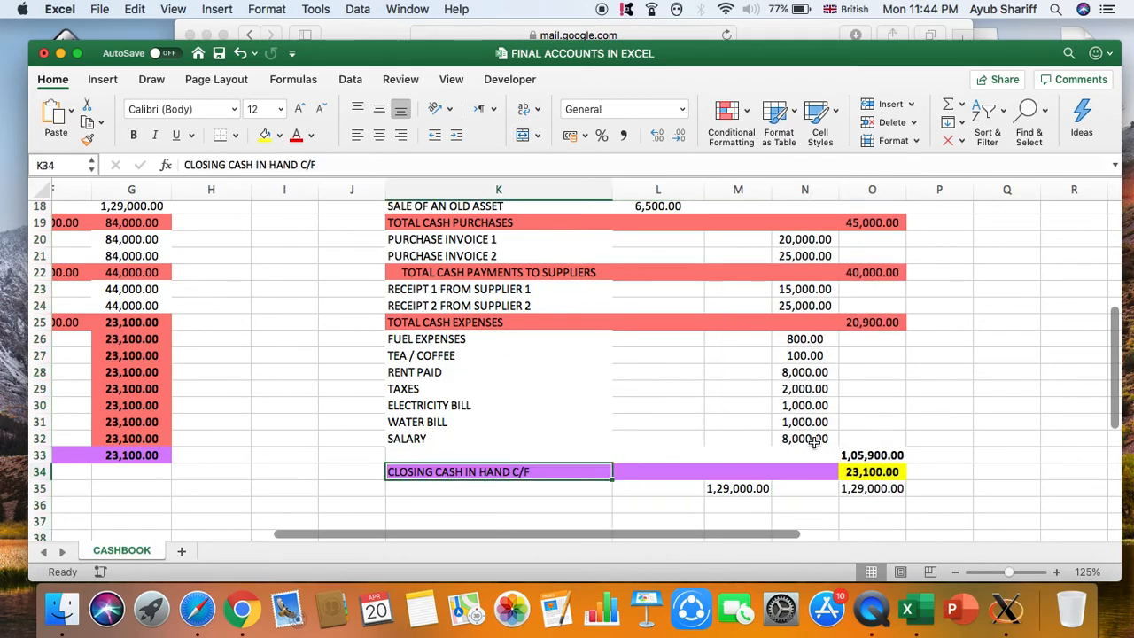
scroll(810, 443, up, 10)
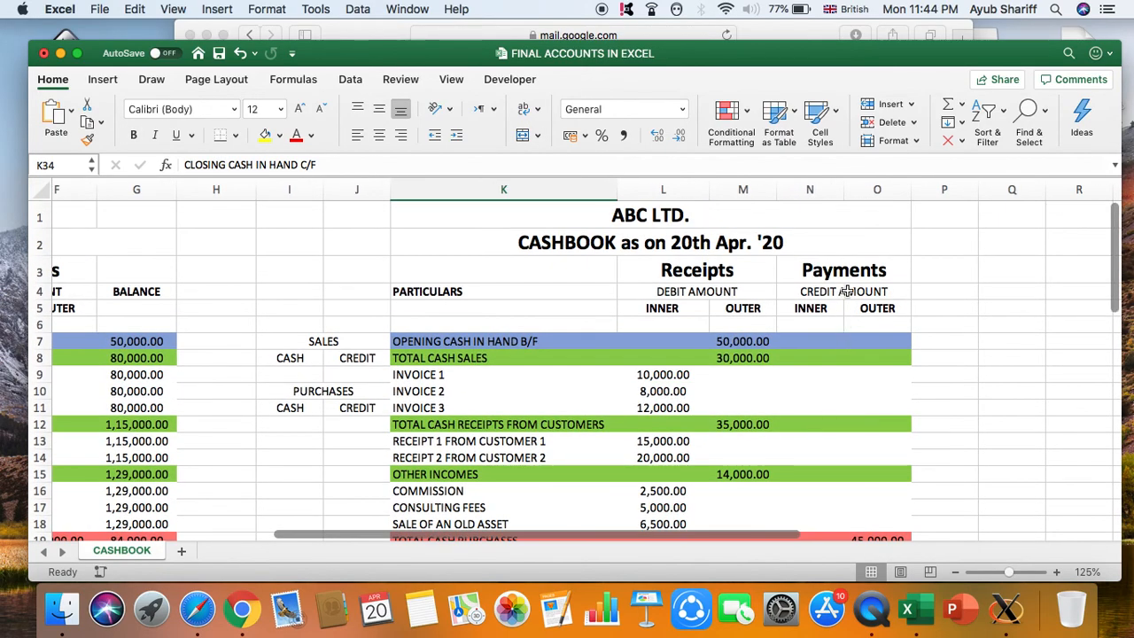
drag(810, 189, 876, 190)
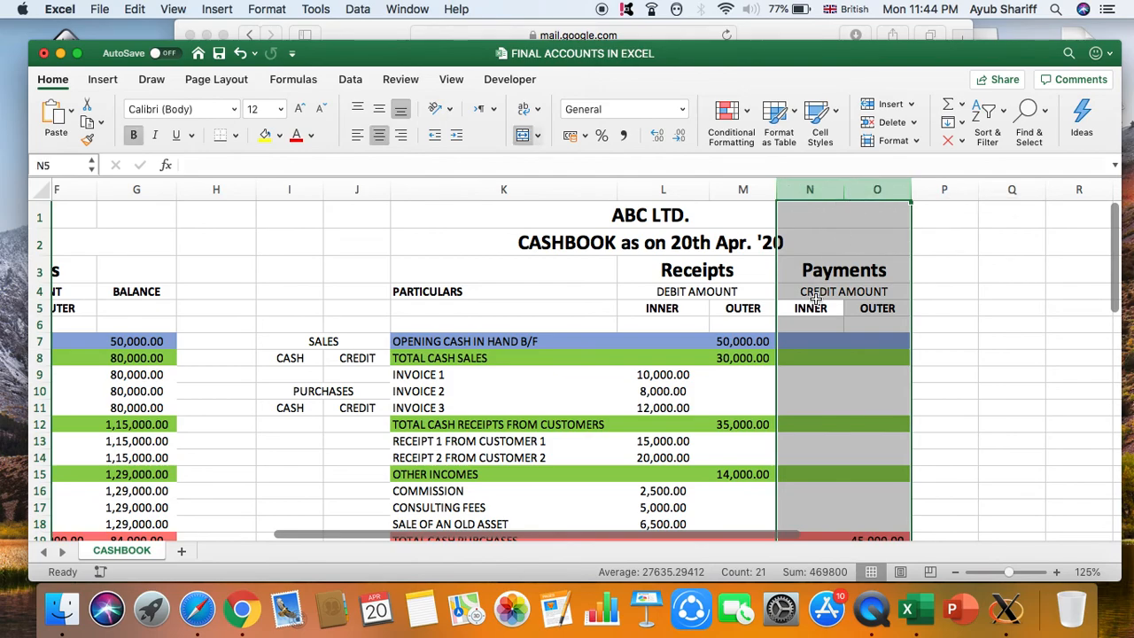
click(841, 260)
click(714, 267)
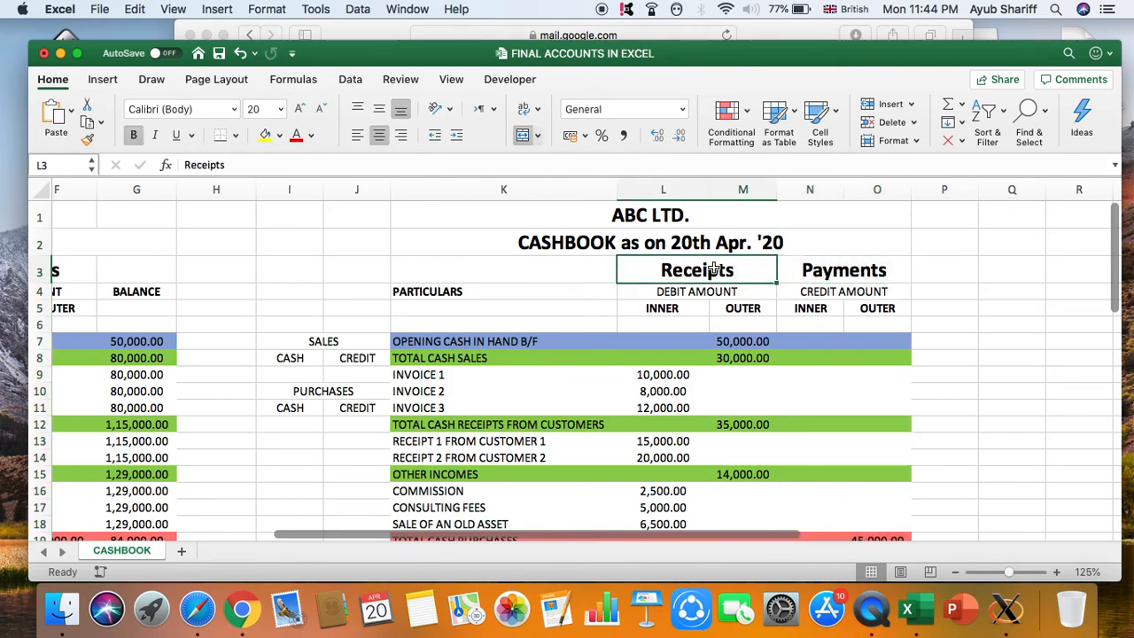
- Examine the Receipts and Payments column pairs of the undated-title cashbook of ABC Ltd., comparing debit and credit amounts
scroll(295, 278, left, 2)
scroll(295, 277, left, 10)
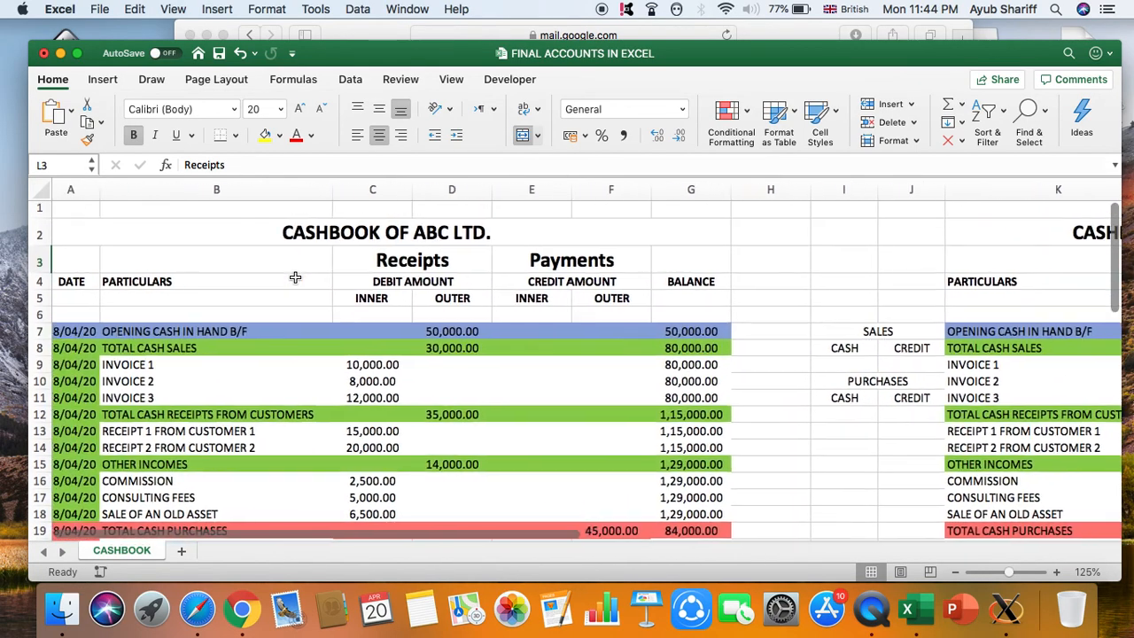
drag(383, 187, 481, 186)
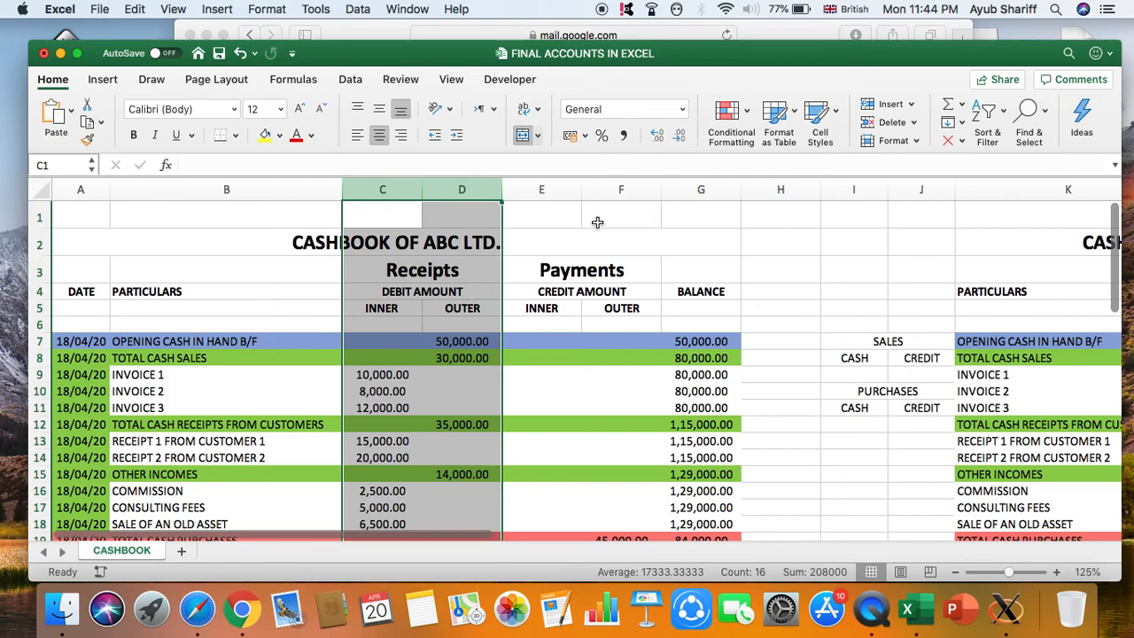
drag(538, 188, 623, 184)
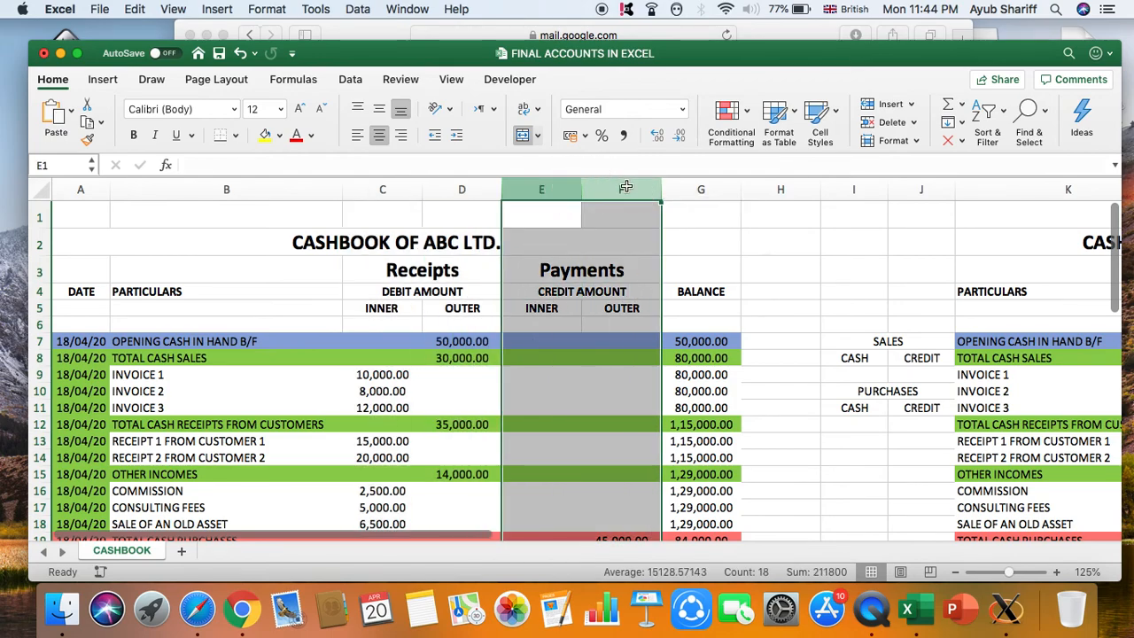
drag(398, 183, 467, 186)
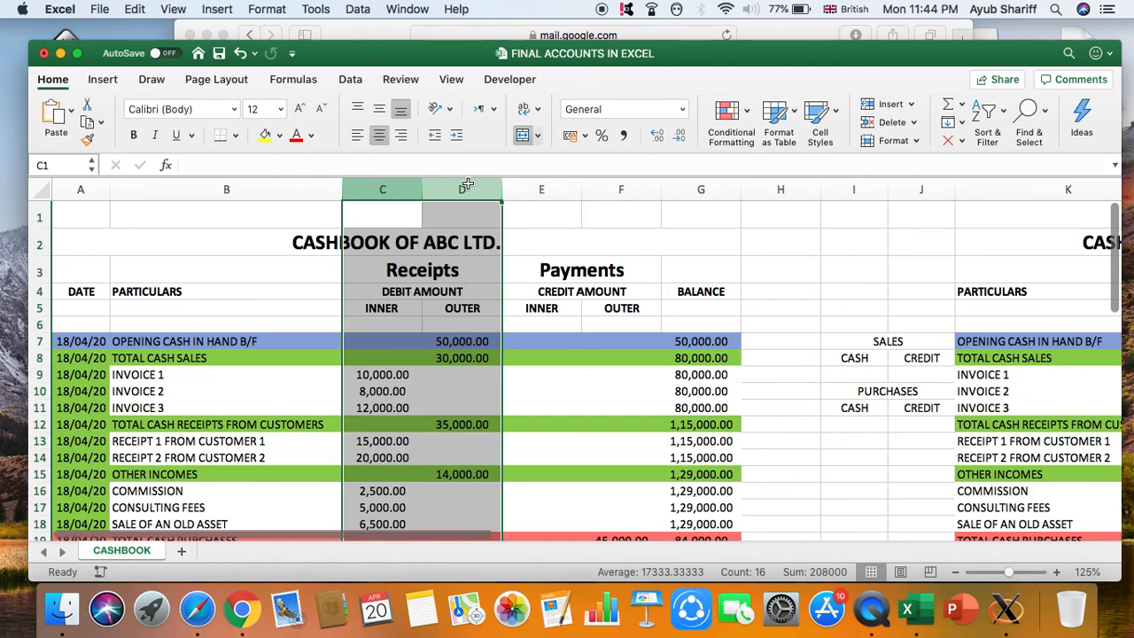
drag(542, 188, 625, 188)
click(616, 320)
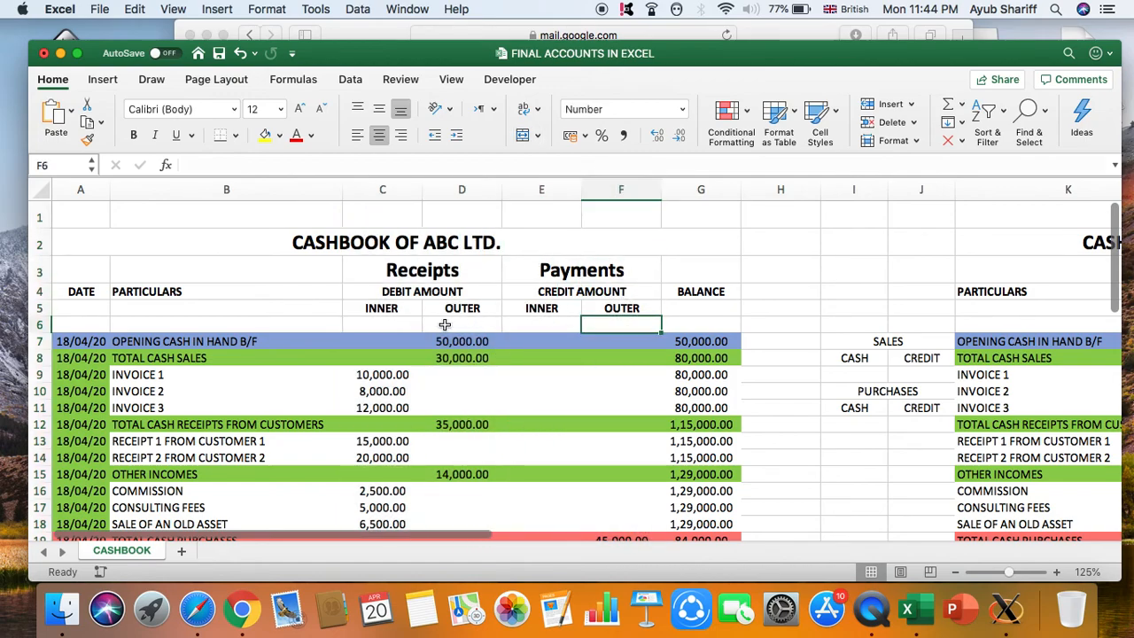
- Go through the Particulars of the first cashbook from opening cash in hand to the sales invoices
click(229, 290)
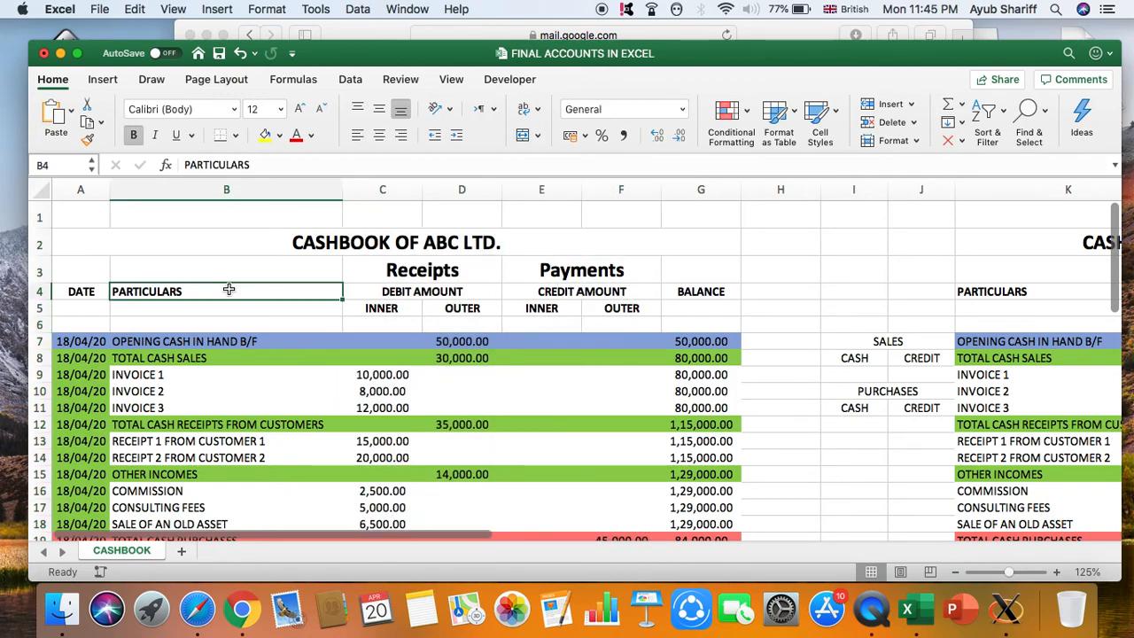
scroll(228, 290, right, 2)
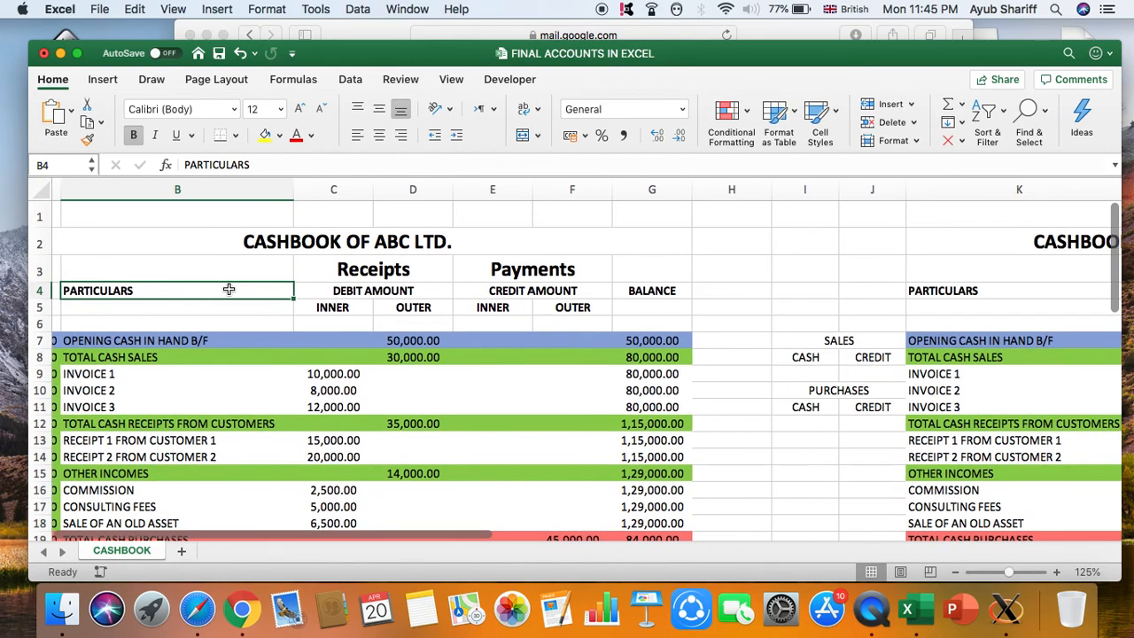
scroll(228, 290, left, 1)
click(211, 329)
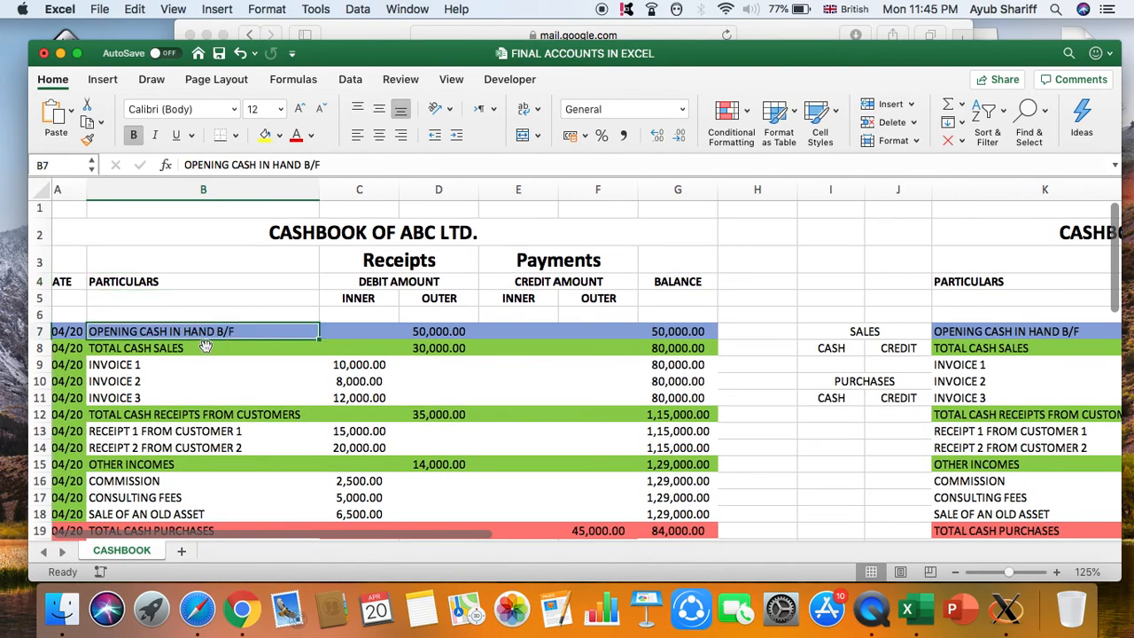
key(Down)
key(Down)
key(Down)
key(Down)
key(Down)
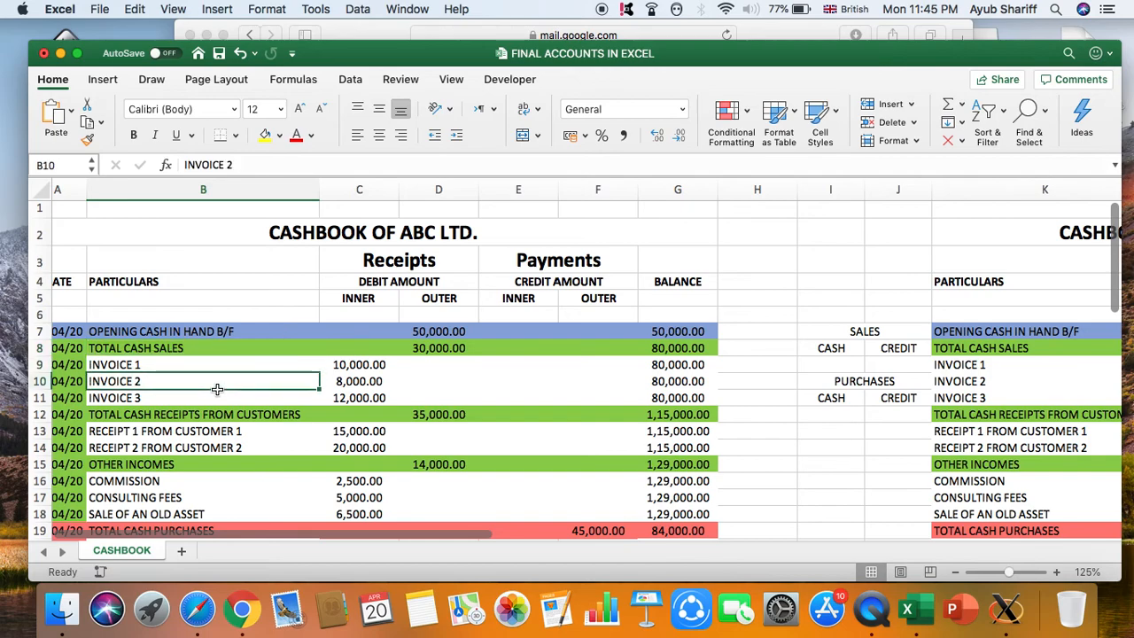
key(Up)
key(Up)
key(Up)
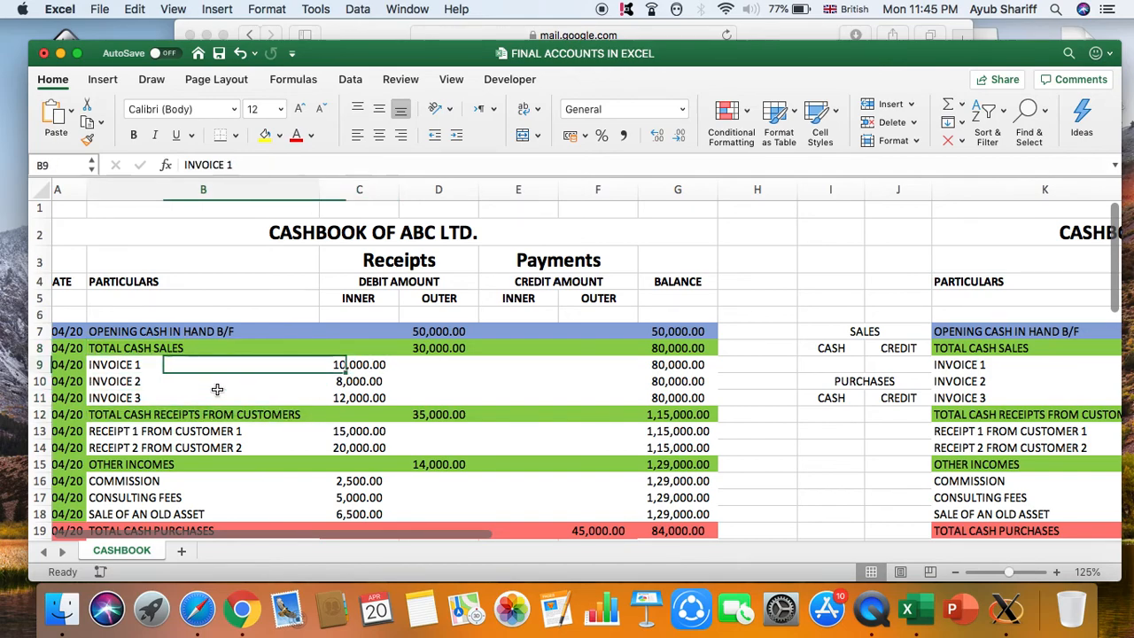
key(Up)
key(Up)
key(Down)
key(Down)
- Check the Invoice 1 amount and the Total Cash Sales row across the Receipts columns of the first cashbook
key(Right)
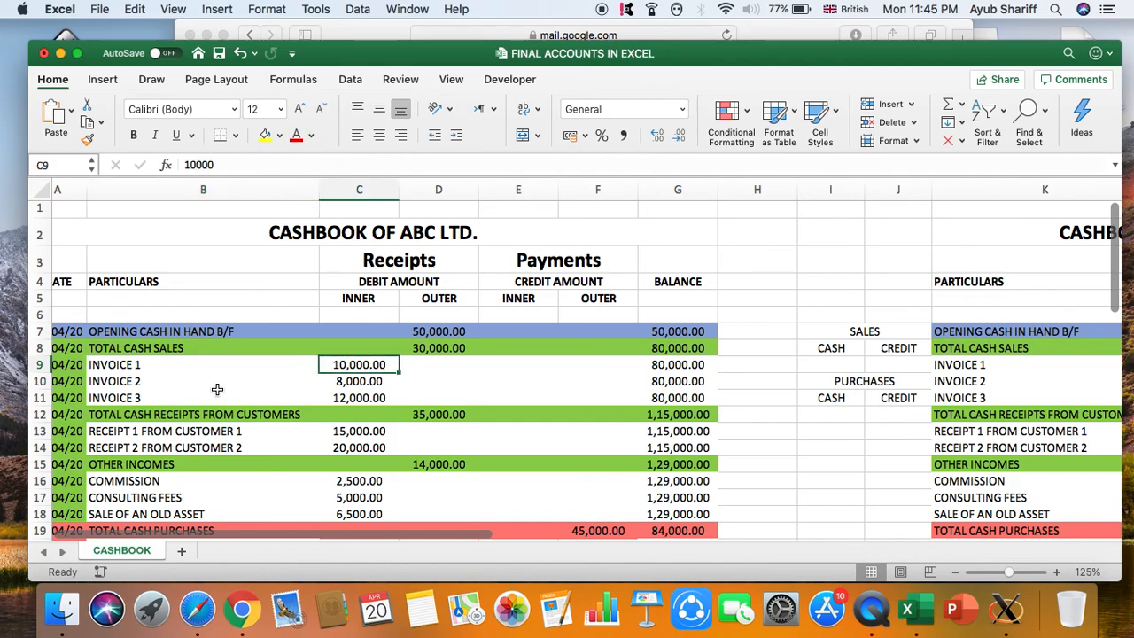
key(Left)
key(Up)
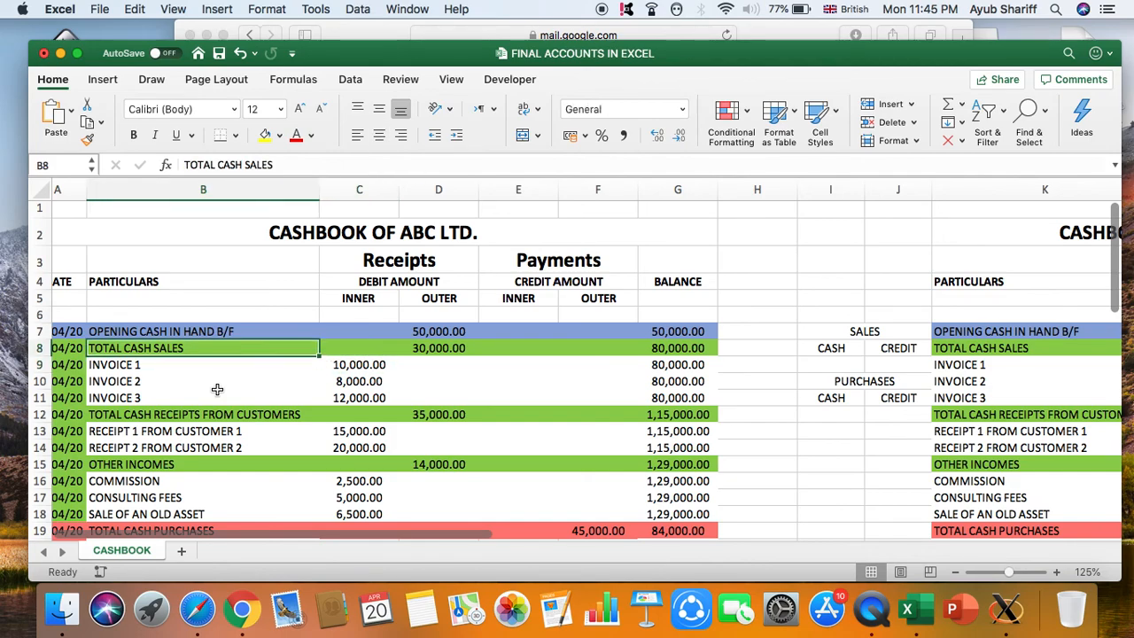
key(Right)
key(Right)
key(Left)
key(Left)
key(Left)
key(Right)
- Review the Particulars of the cashbook as on 20th Apr. '20 from opening cash in hand to total cash payments to suppliers
scroll(521, 375, right, 10)
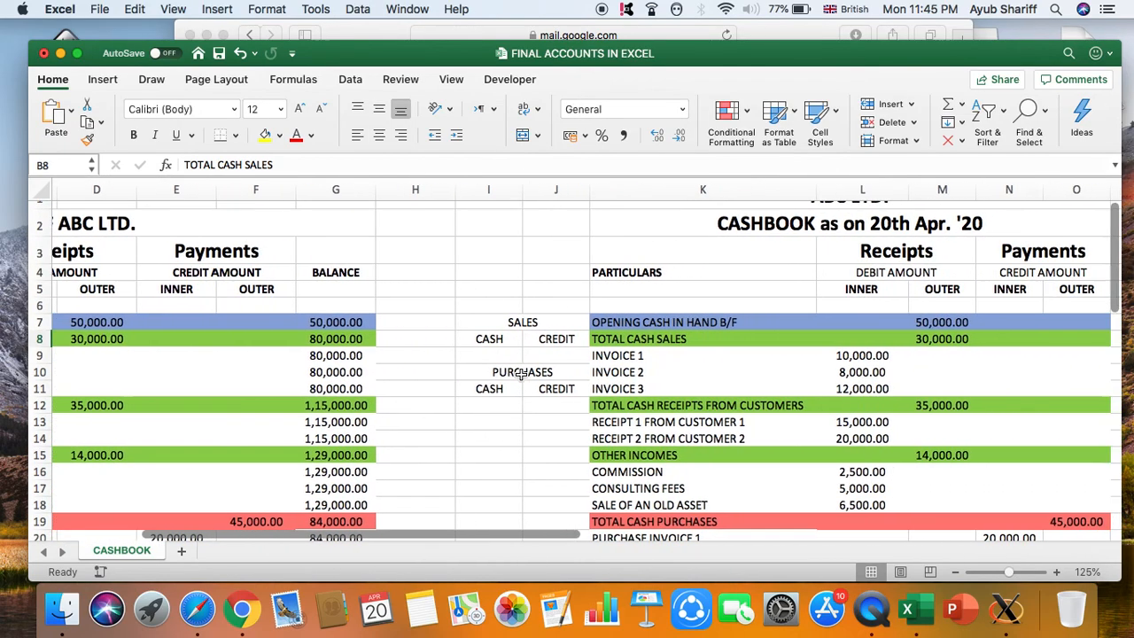
scroll(588, 400, down, 4)
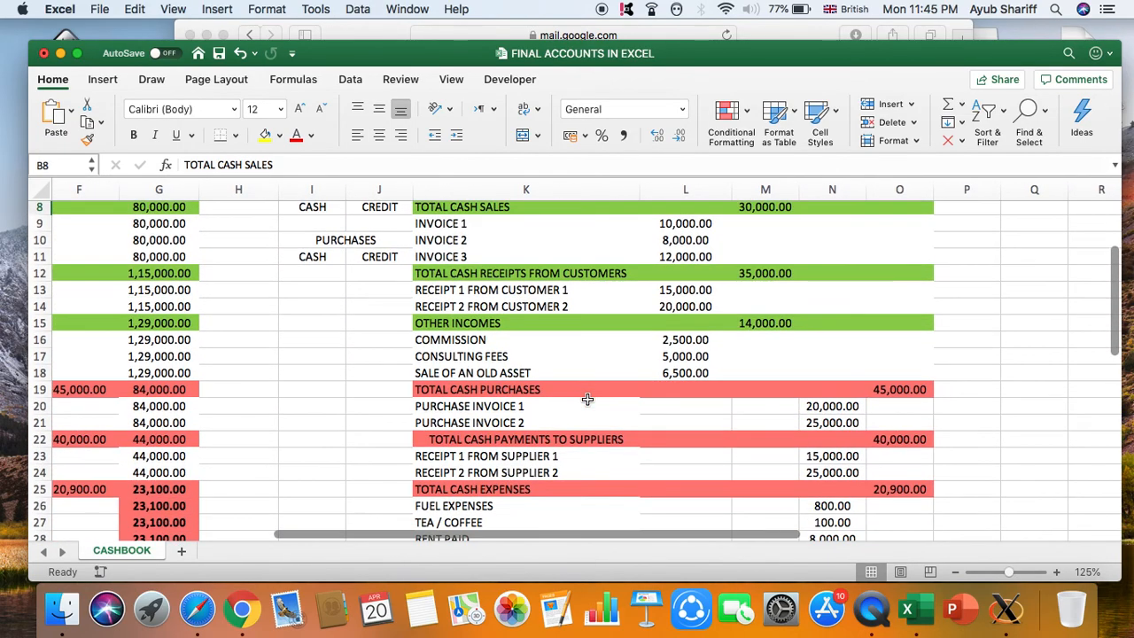
scroll(587, 399, up, 2)
scroll(587, 400, left, 2)
scroll(587, 400, left, 1)
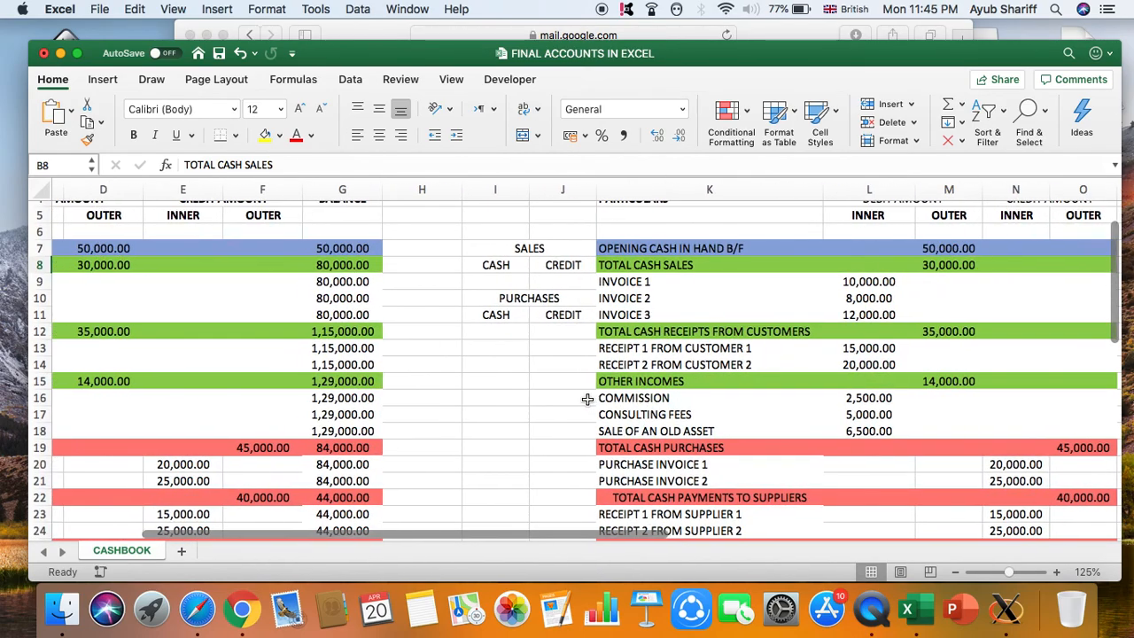
click(710, 248)
click(709, 265)
click(708, 330)
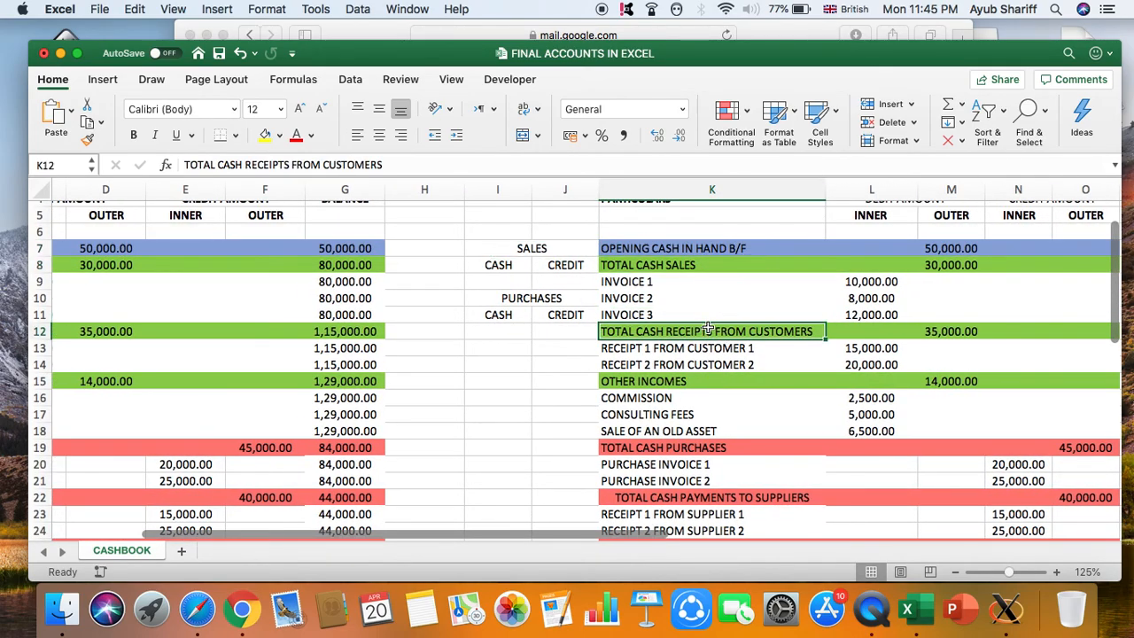
click(707, 381)
click(707, 465)
click(707, 497)
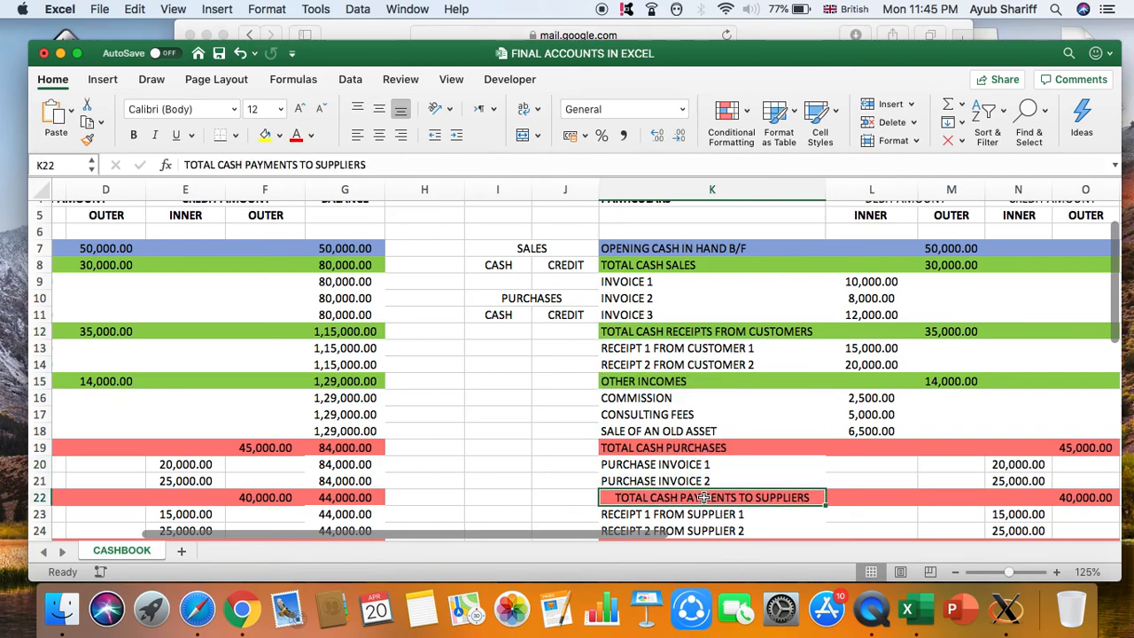
- Examine the opening cash in hand row of the first cashbook from its date to its balance
scroll(461, 384, left, 3)
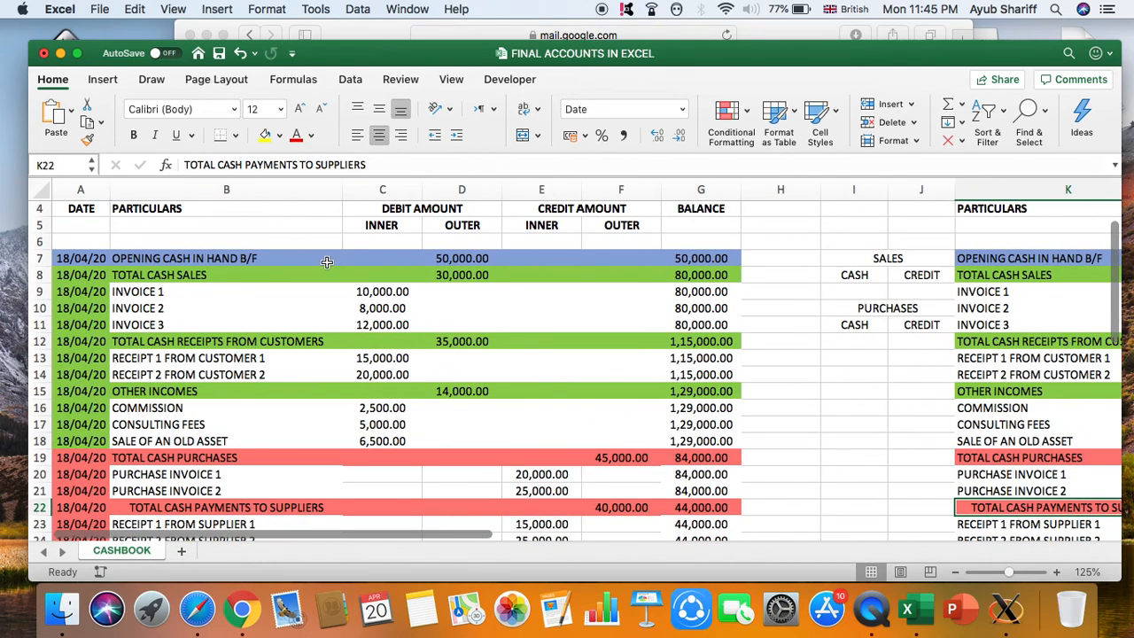
click(224, 259)
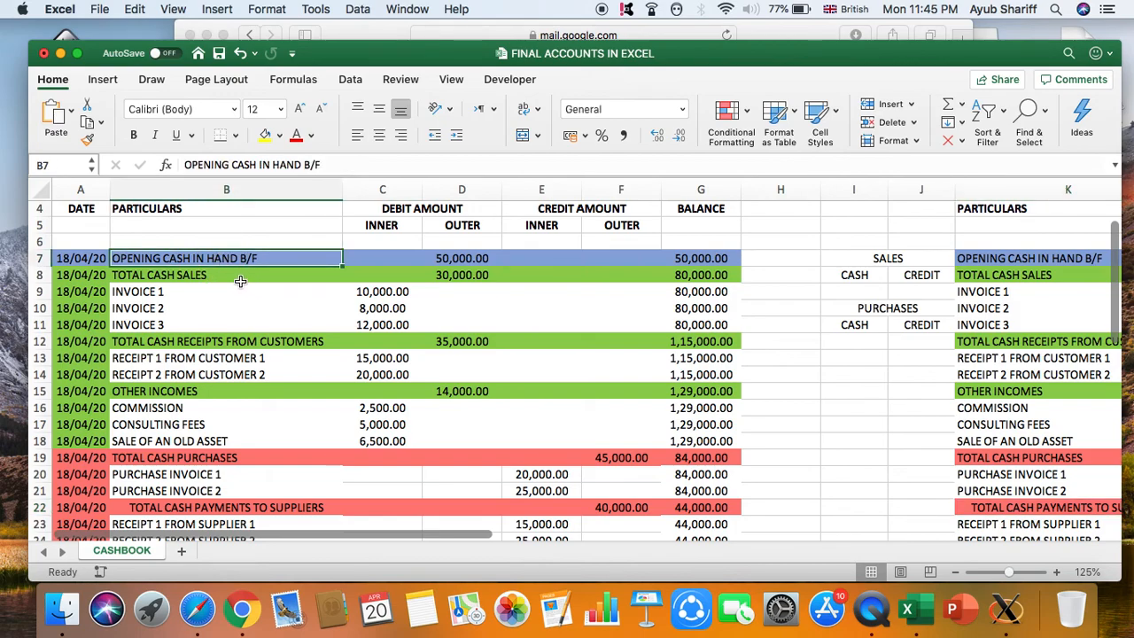
drag(56, 253, 671, 265)
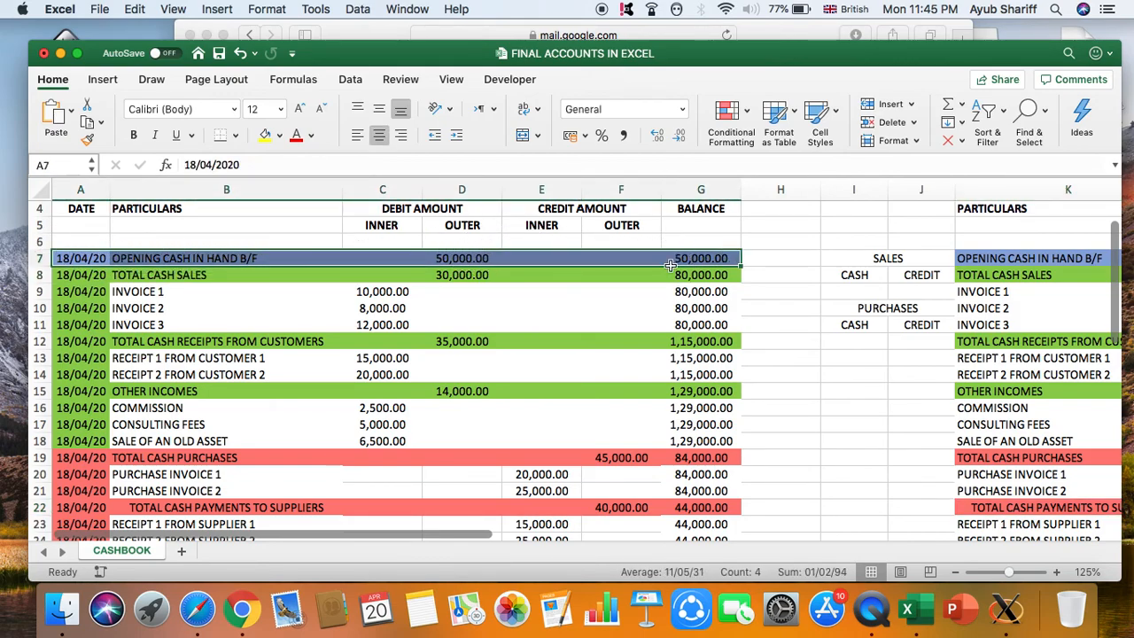
click(253, 262)
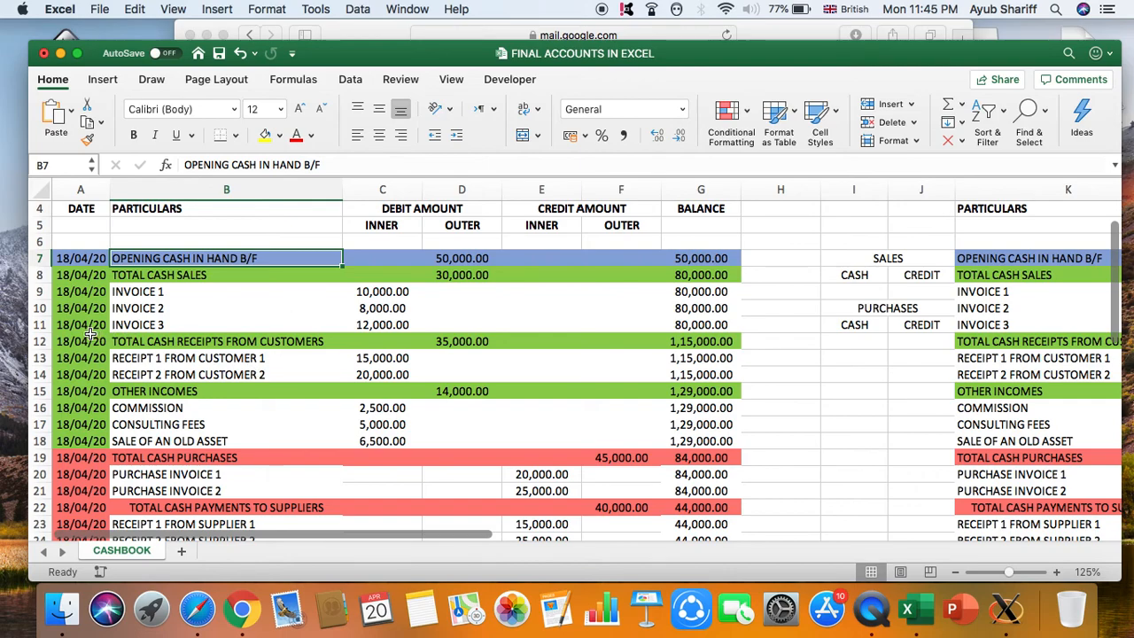
- Select the receipts block of the first cashbook, from Total Cash Sales to Sale of an Old Asset, for review
click(67, 275)
drag(96, 358, 709, 449)
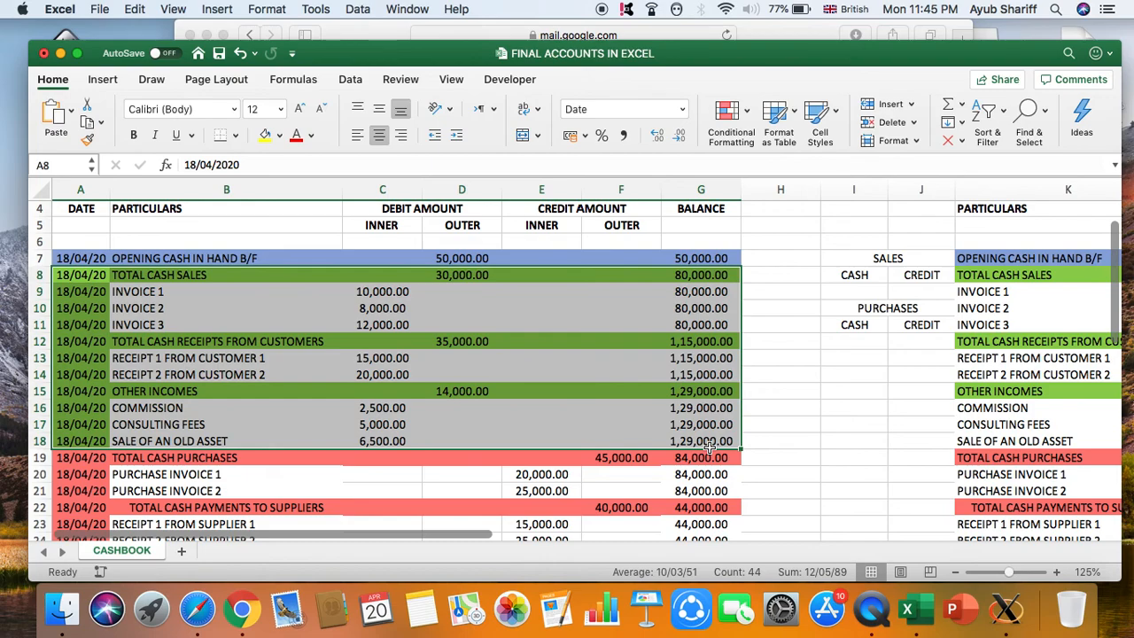
scroll(723, 328, up, 3)
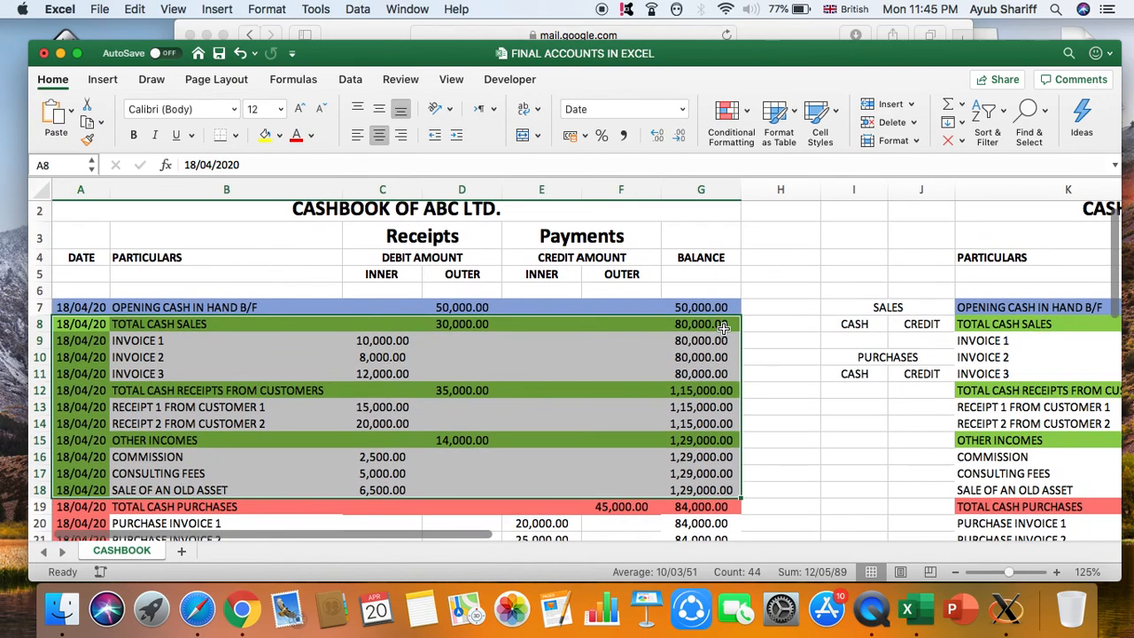
- Inspect the inner and outer Receipts columns of the first cashbook, including the three invoice amounts and the Total Cash Sales formula
drag(403, 190, 462, 187)
click(461, 188)
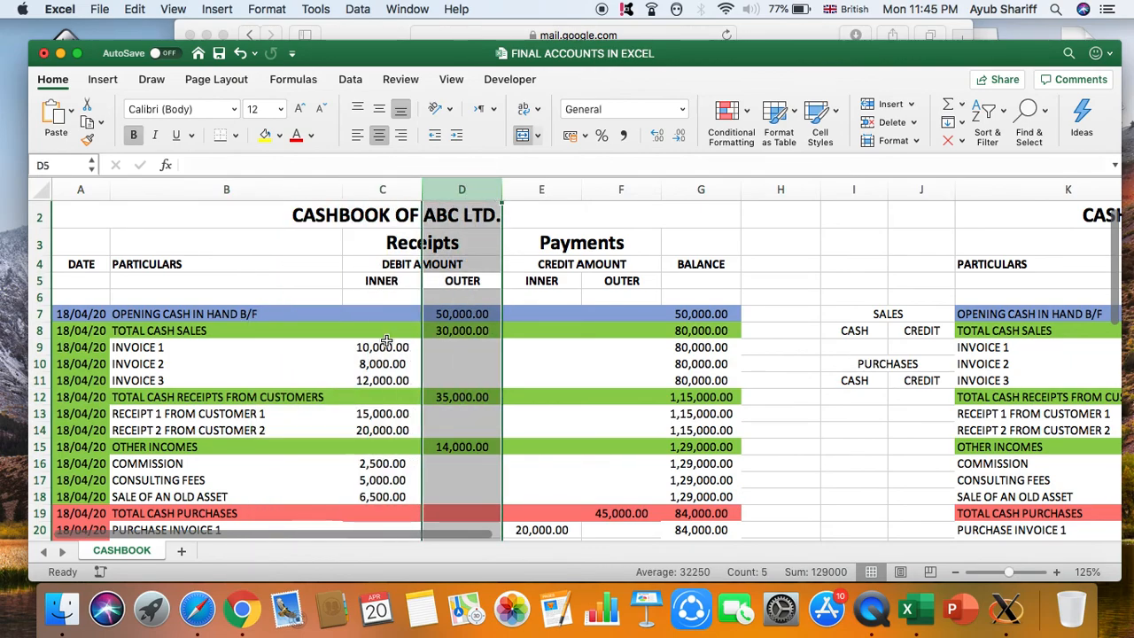
drag(368, 348, 376, 380)
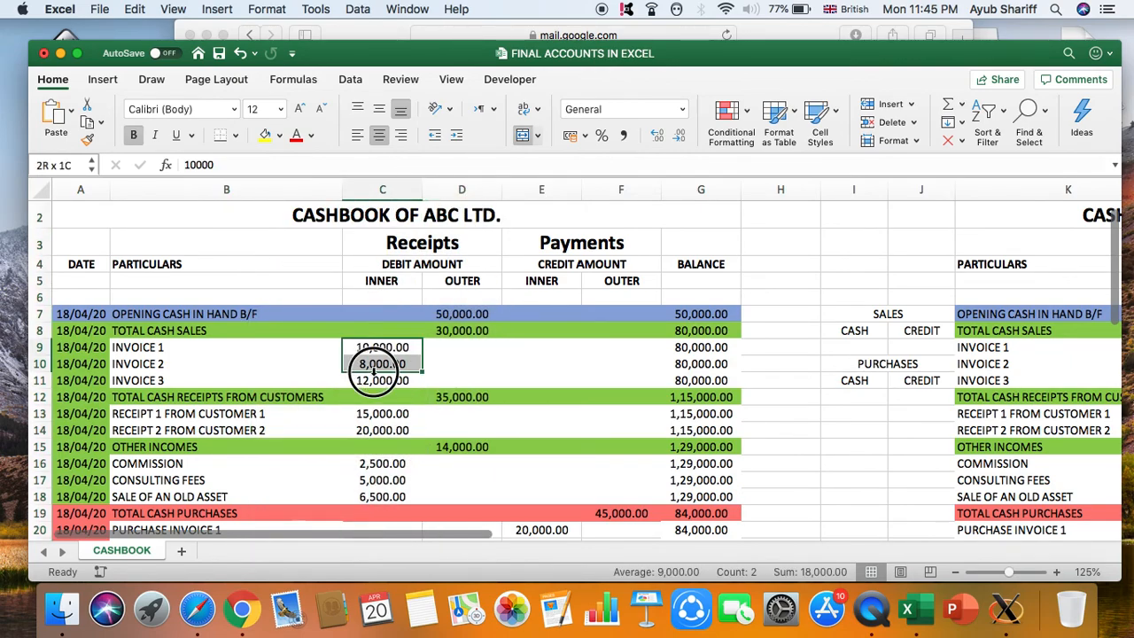
click(449, 335)
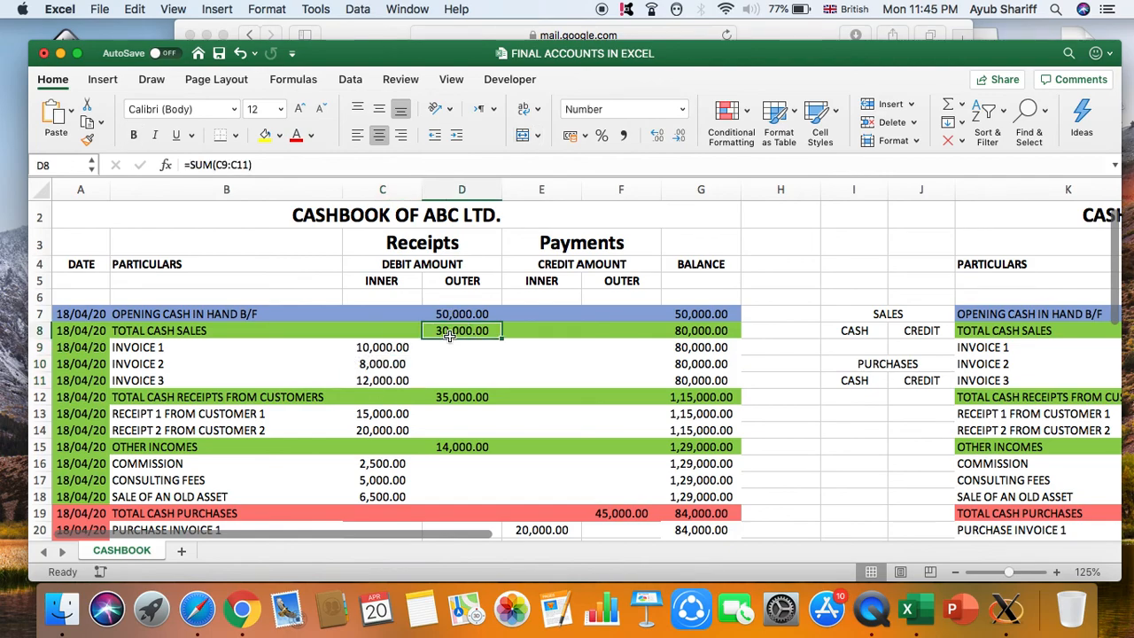
click(462, 190)
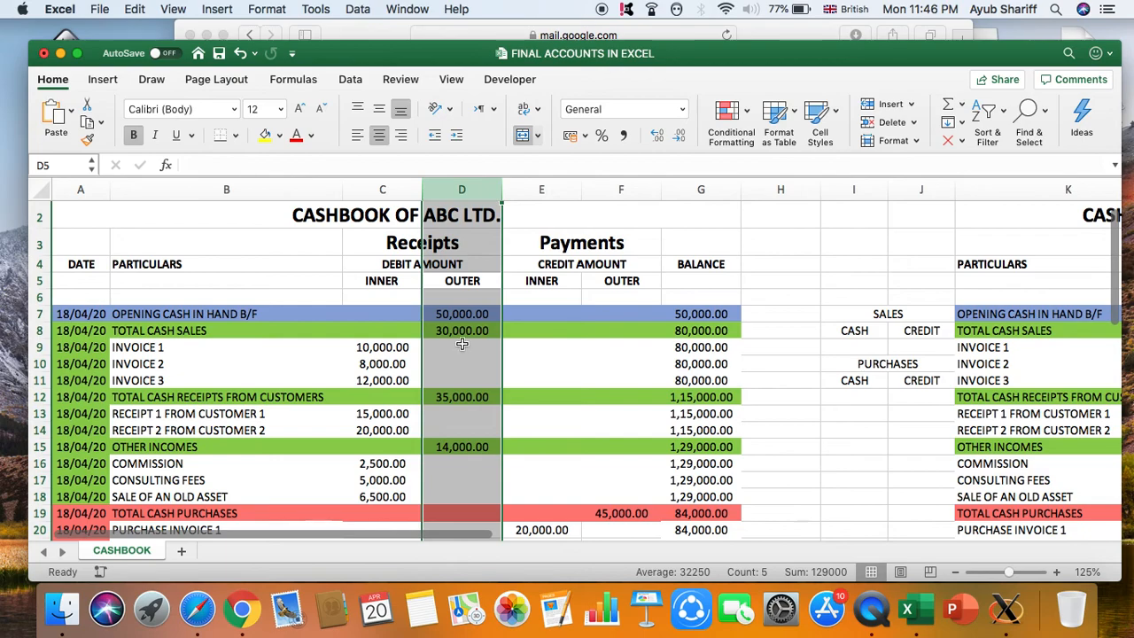
- Review the first cashbook's payment entries from Total Cash Purchases to Salary, together with the closing cash in hand row
click(541, 190)
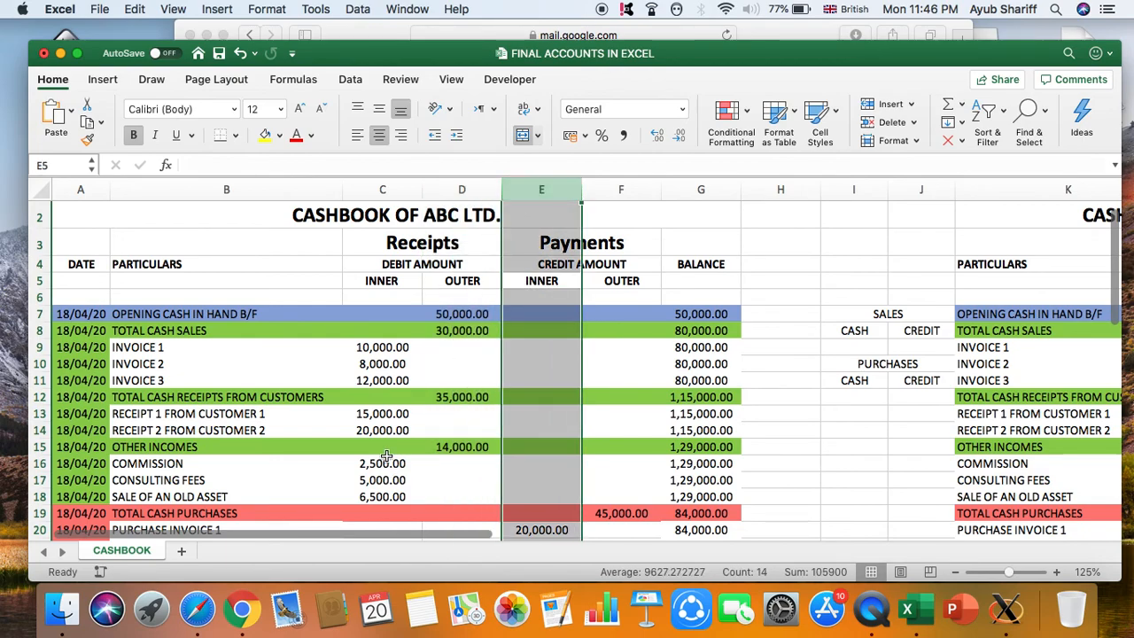
scroll(381, 451, down, 5)
click(99, 319)
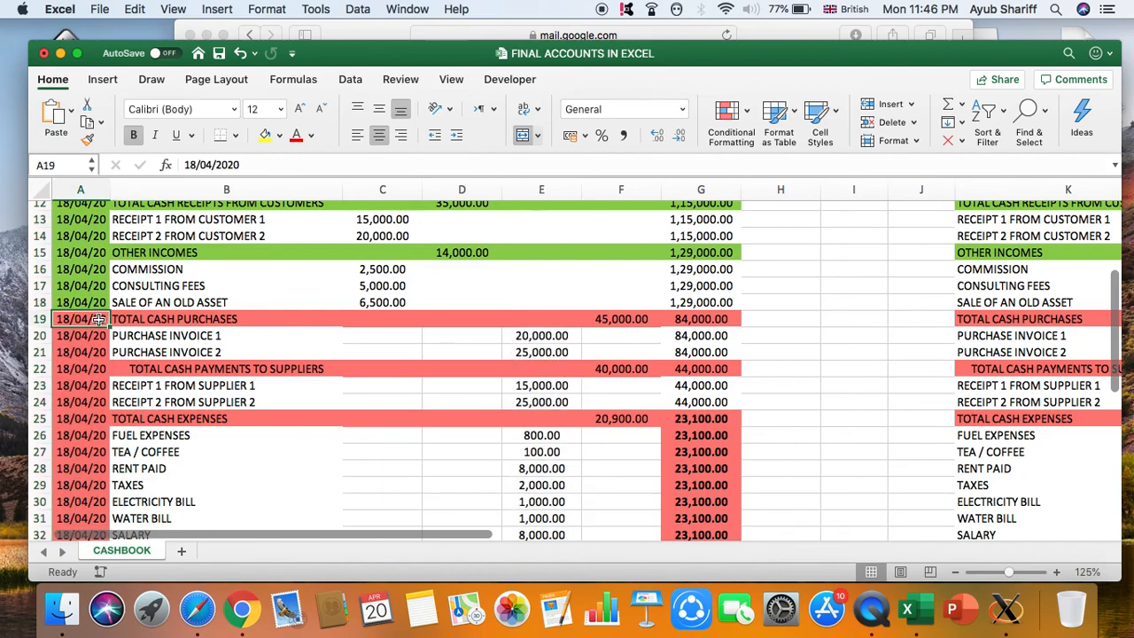
drag(99, 319, 729, 491)
click(729, 491)
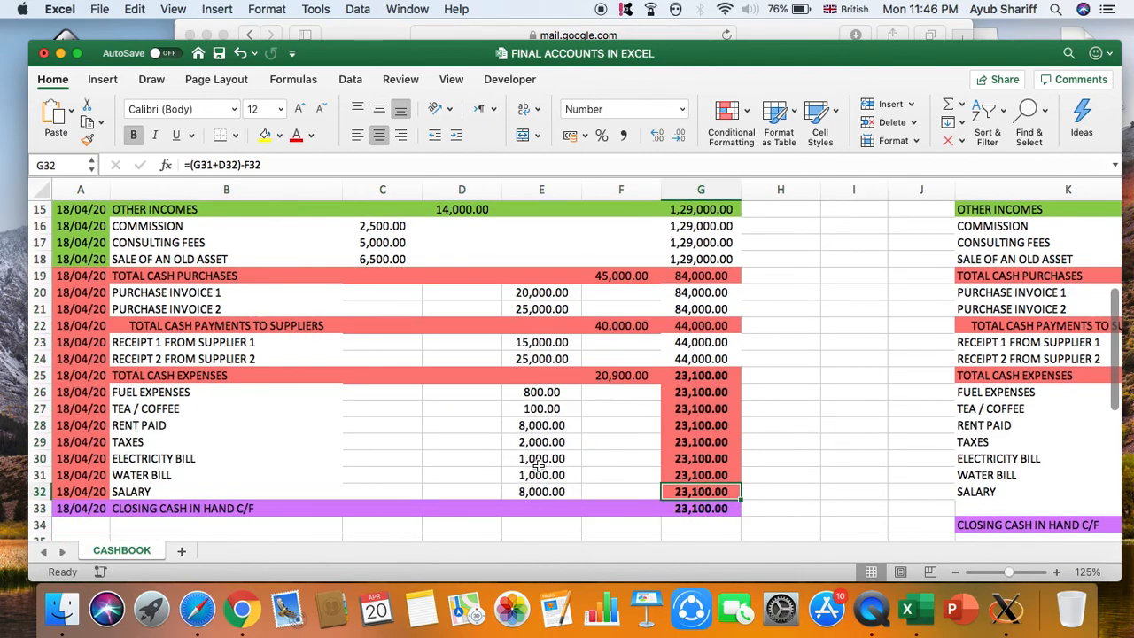
drag(89, 505, 700, 500)
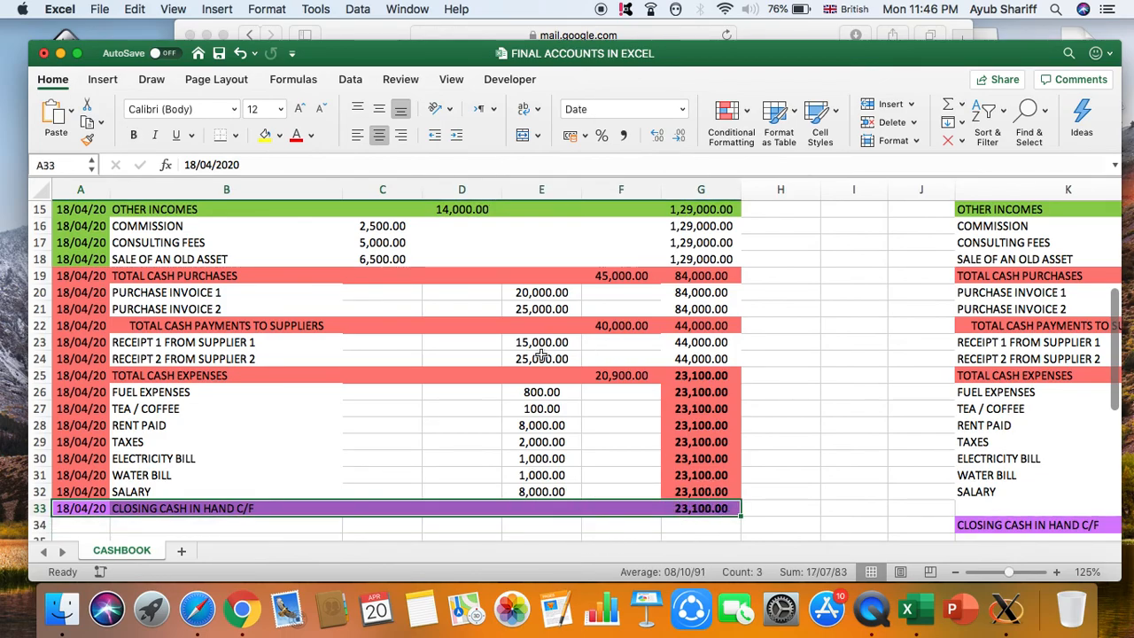
- Examine the inner and outer Payments columns and the opening balance formula of the first cashbook
scroll(540, 355, up, 5)
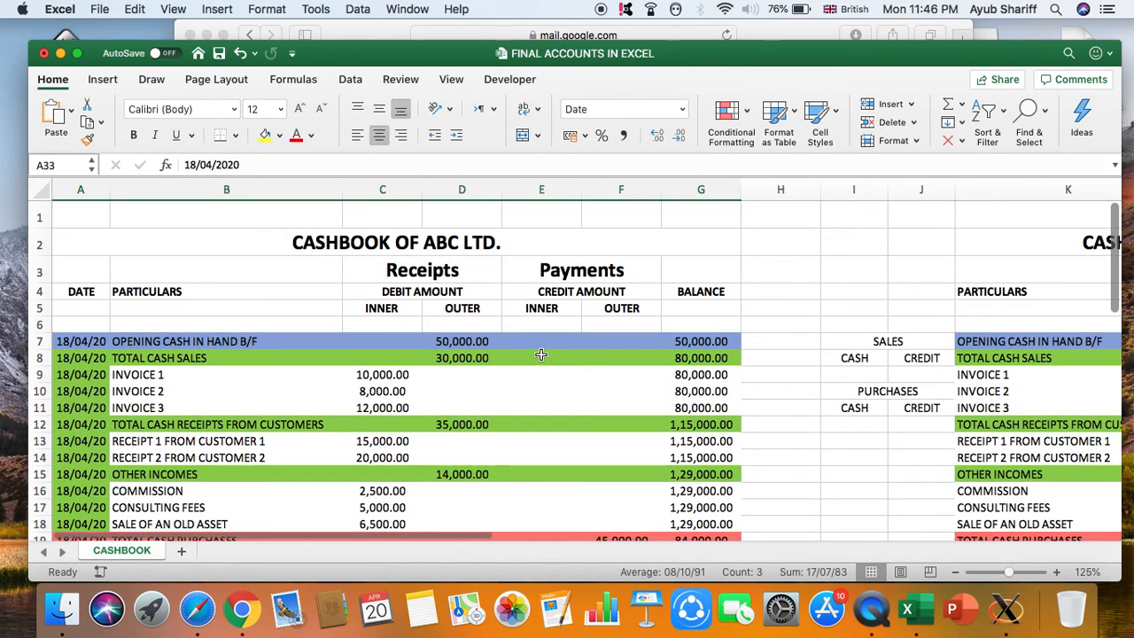
click(560, 344)
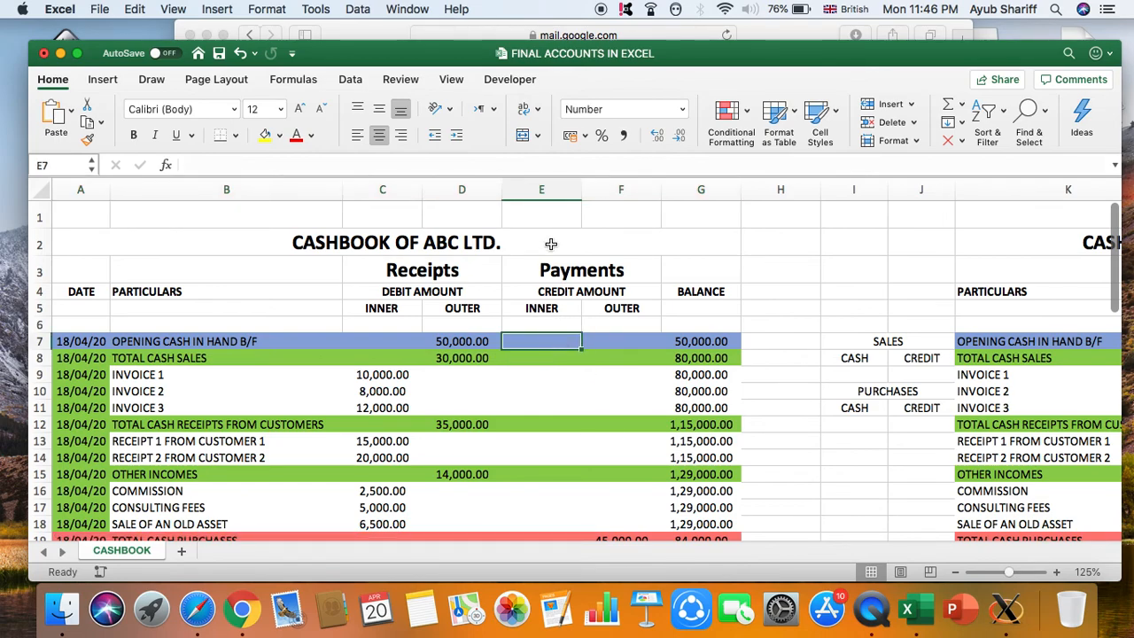
drag(541, 189, 618, 189)
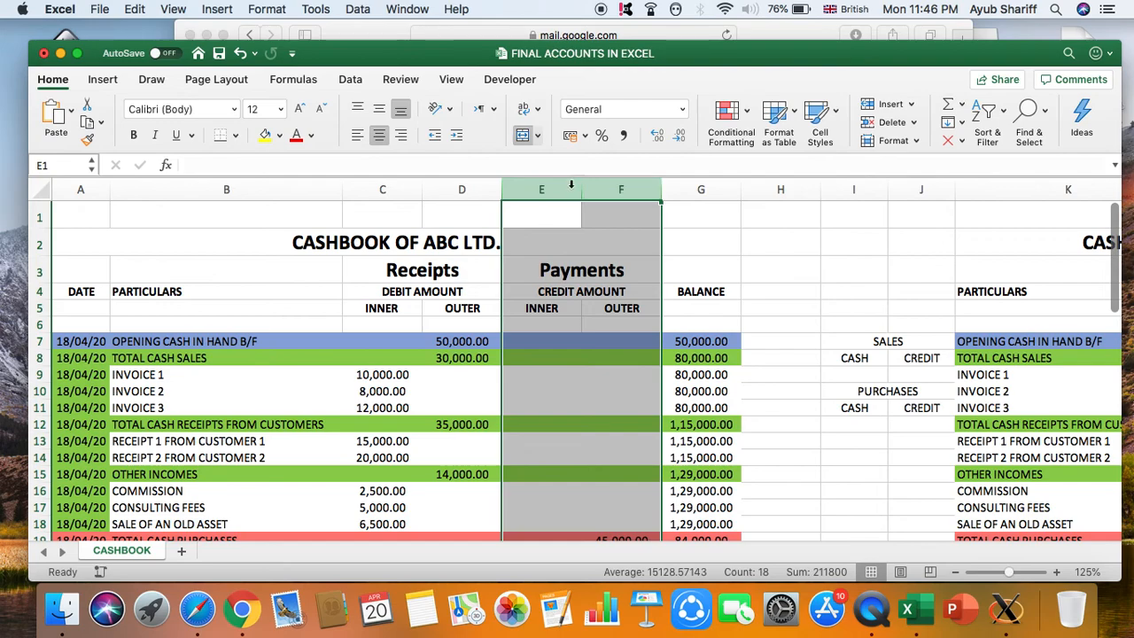
click(726, 344)
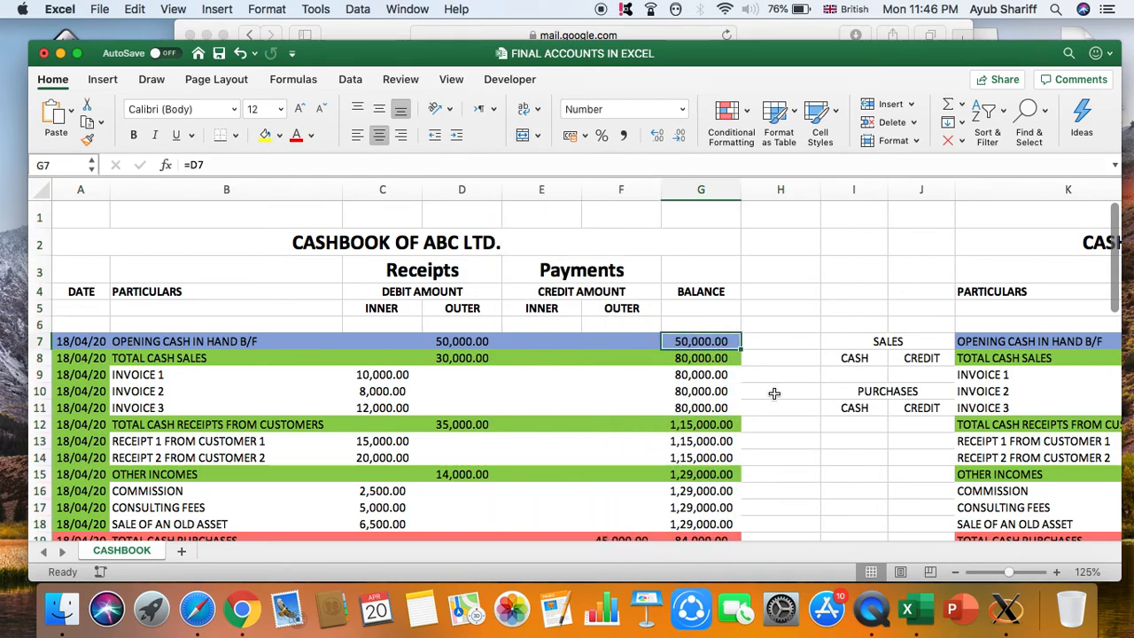
- Inspect the closing cash in hand formula and the outer Receipts total in the cashbook dated 20th Apr. '20
scroll(773, 393, right, 10)
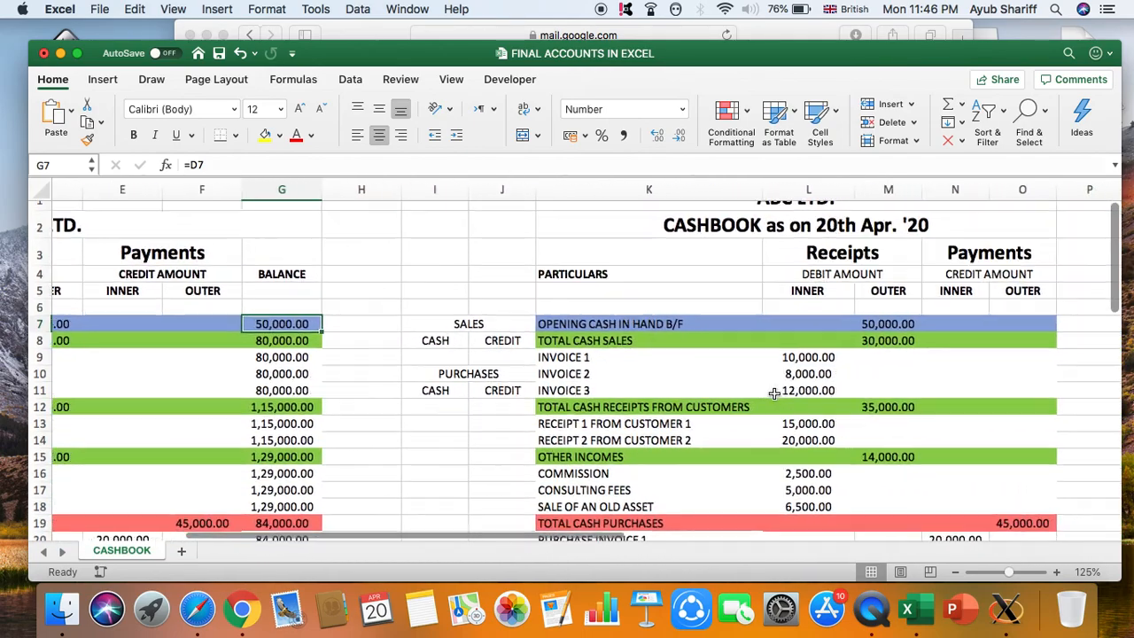
scroll(774, 394, left, 2)
scroll(774, 393, down, 10)
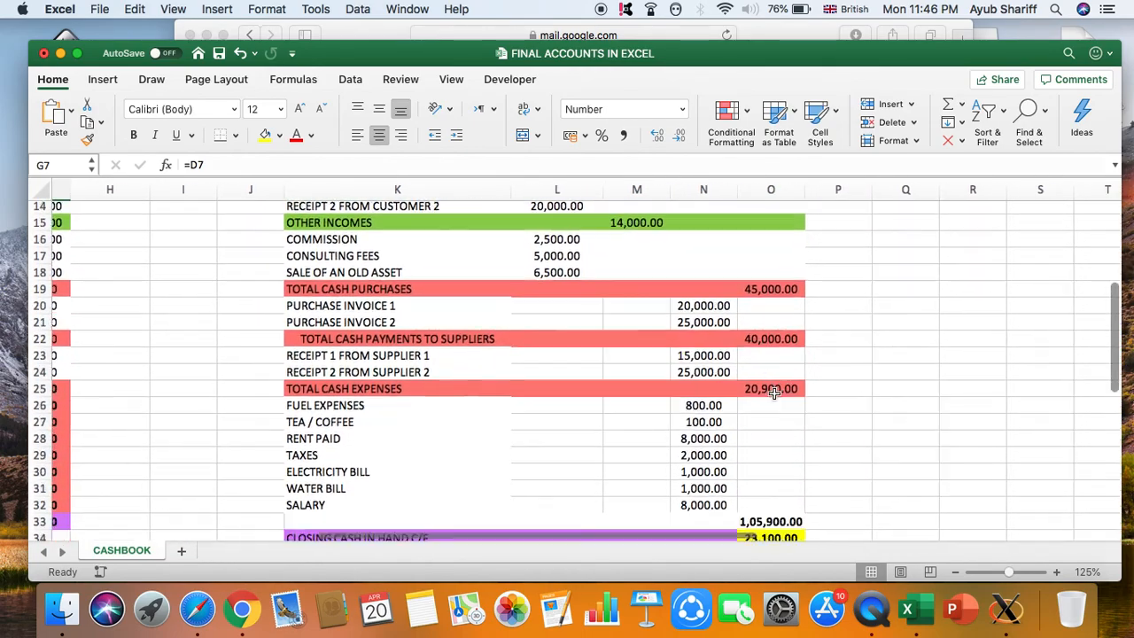
scroll(774, 393, down, 2)
click(774, 390)
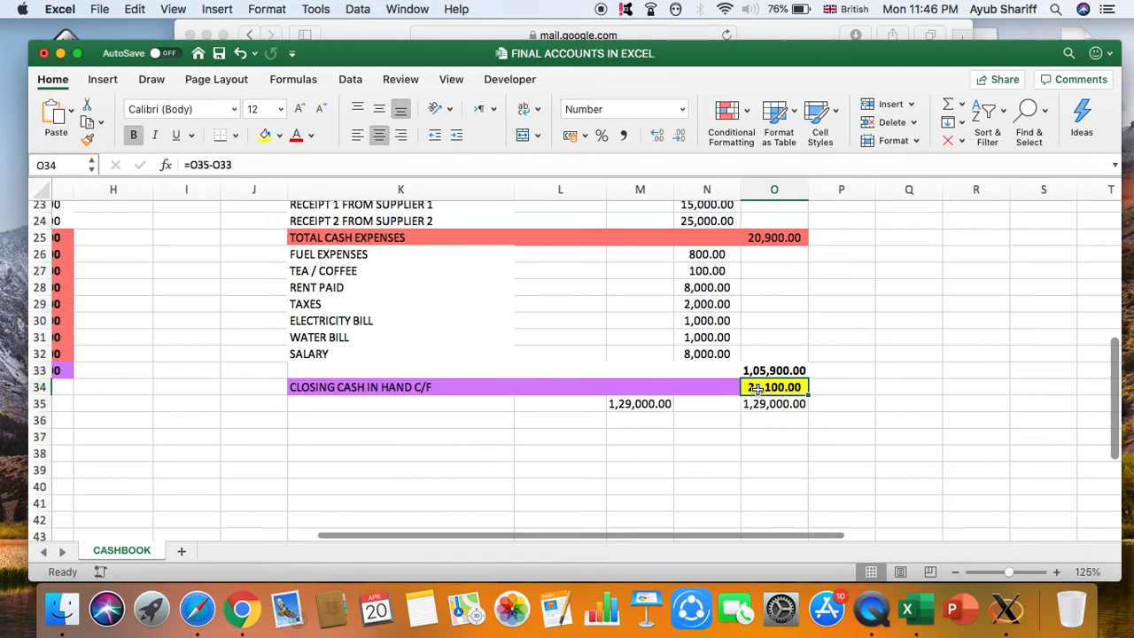
click(633, 404)
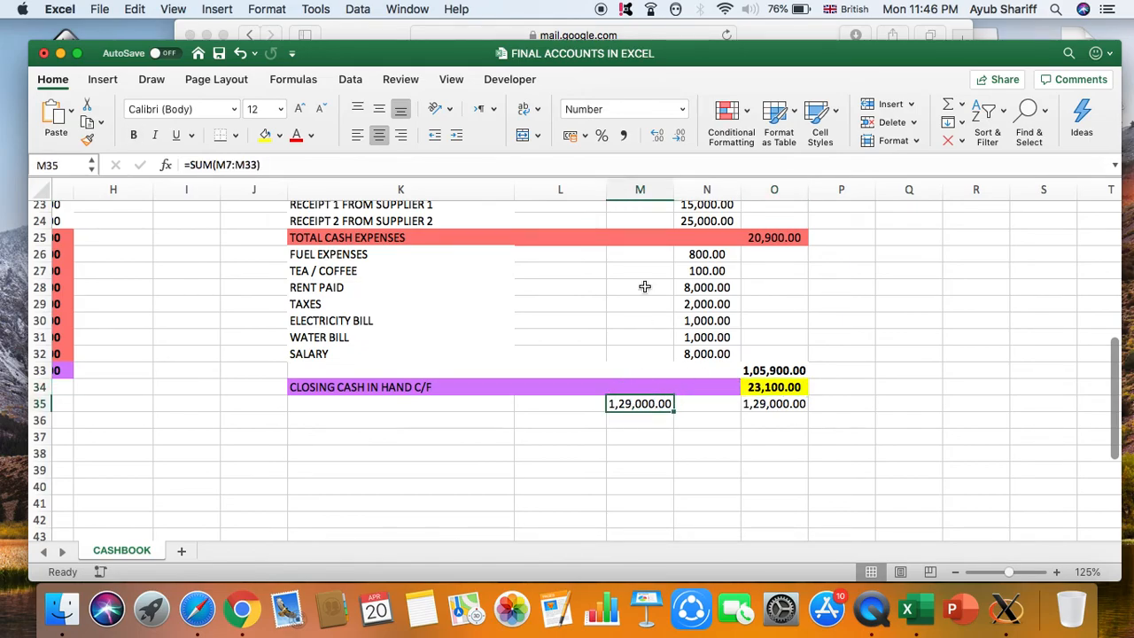
- Examine the whole outer Receipts column of the second cashbook, its total formula and the matching outer Payments total
scroll(645, 286, up, 7)
scroll(645, 286, up, 4)
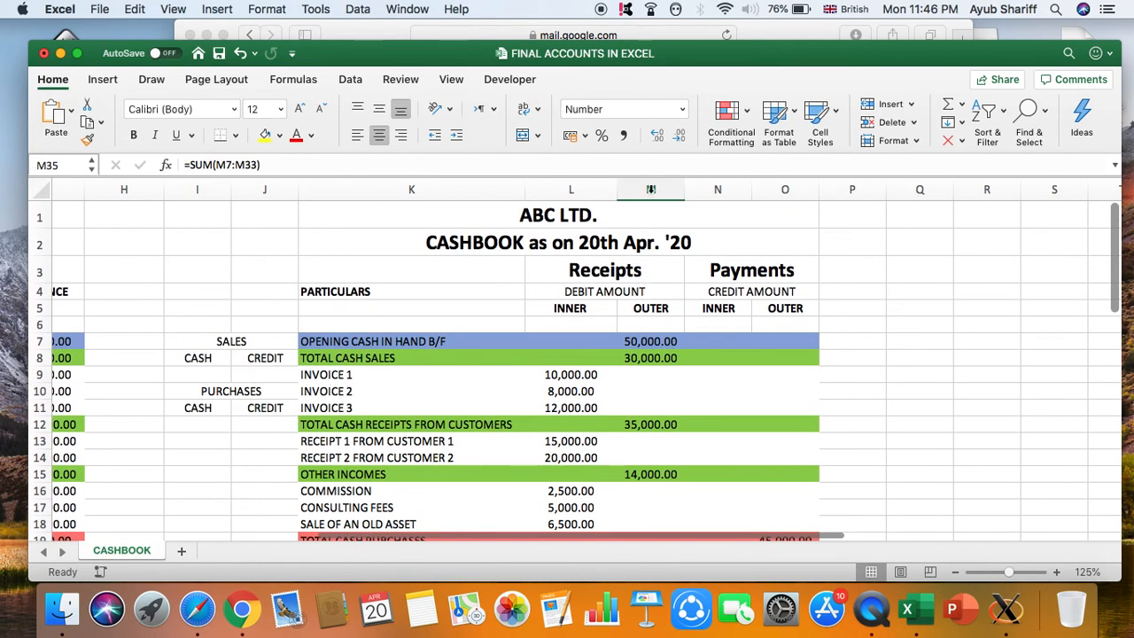
click(650, 188)
scroll(649, 327, down, 11)
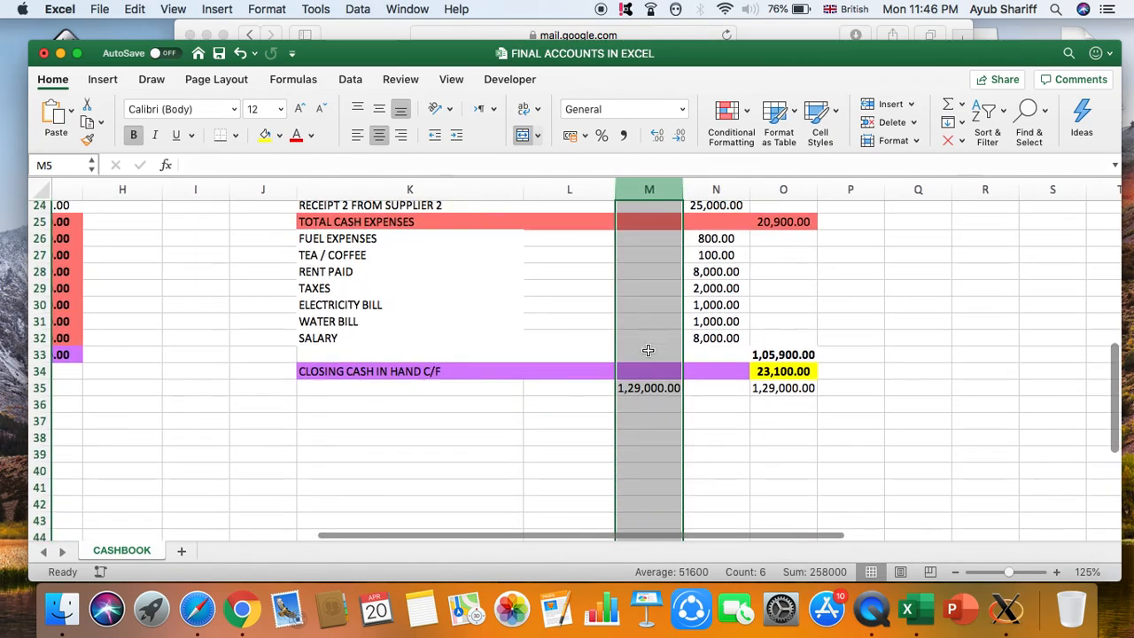
click(649, 388)
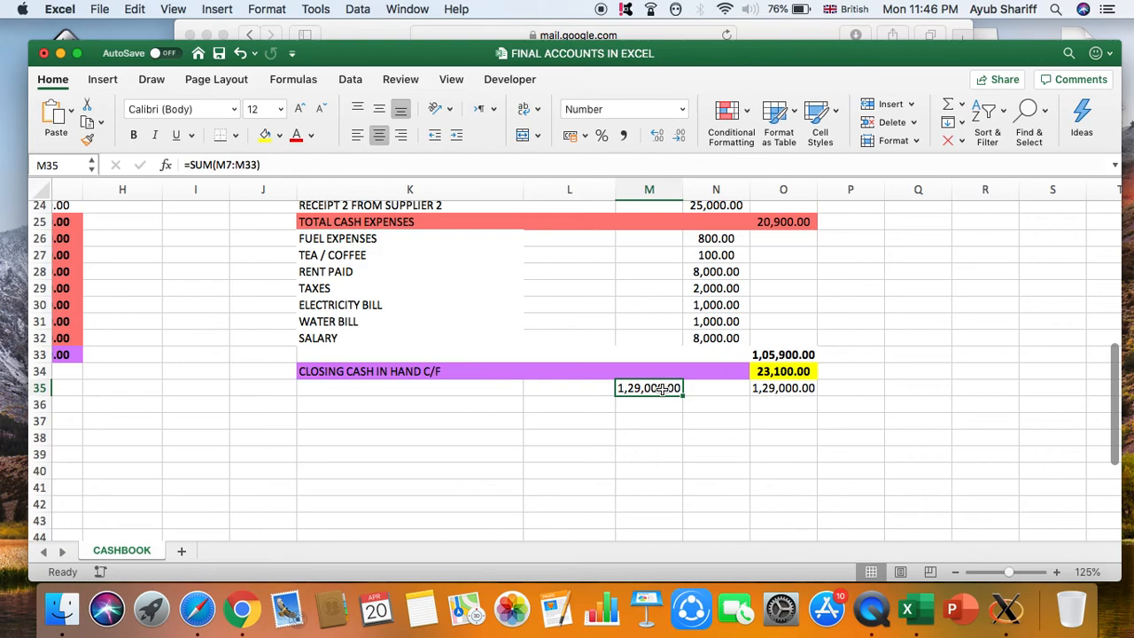
click(783, 390)
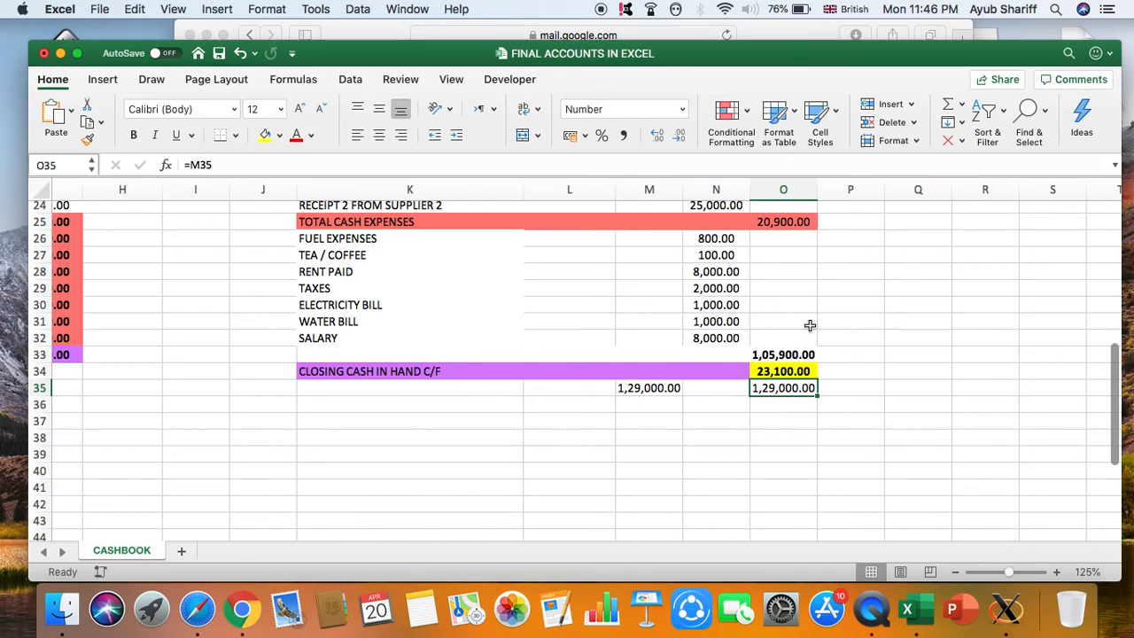
- Check how the second cashbook's closing cash in hand derives from the payments sum and the balancing totals in row 35
scroll(799, 295, up, 6)
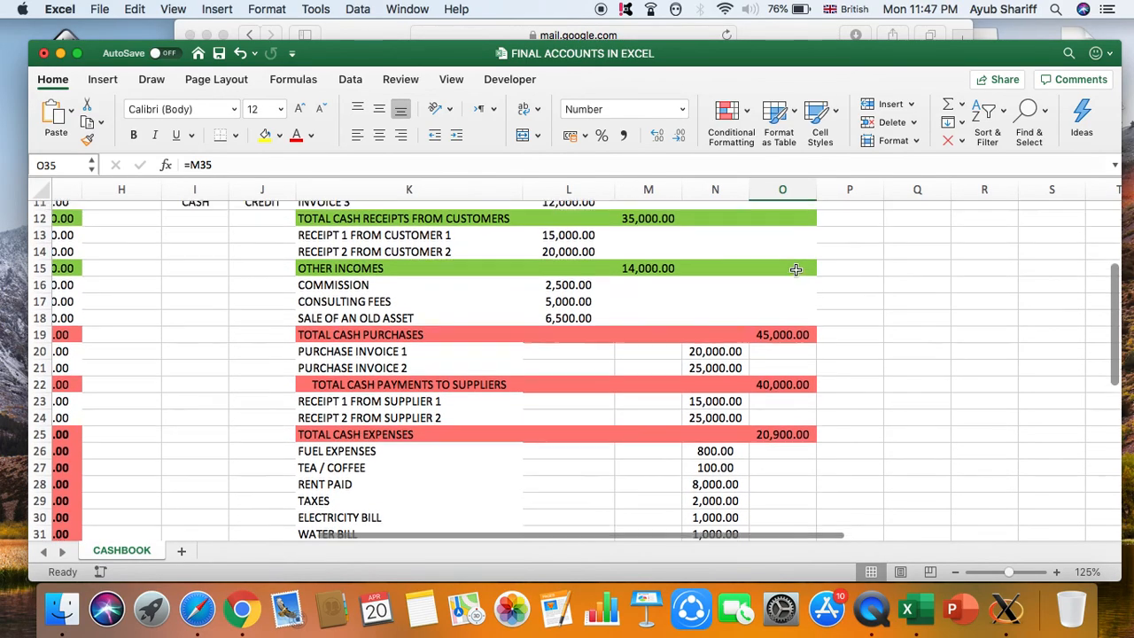
scroll(796, 269, up, 2)
scroll(789, 233, down, 6)
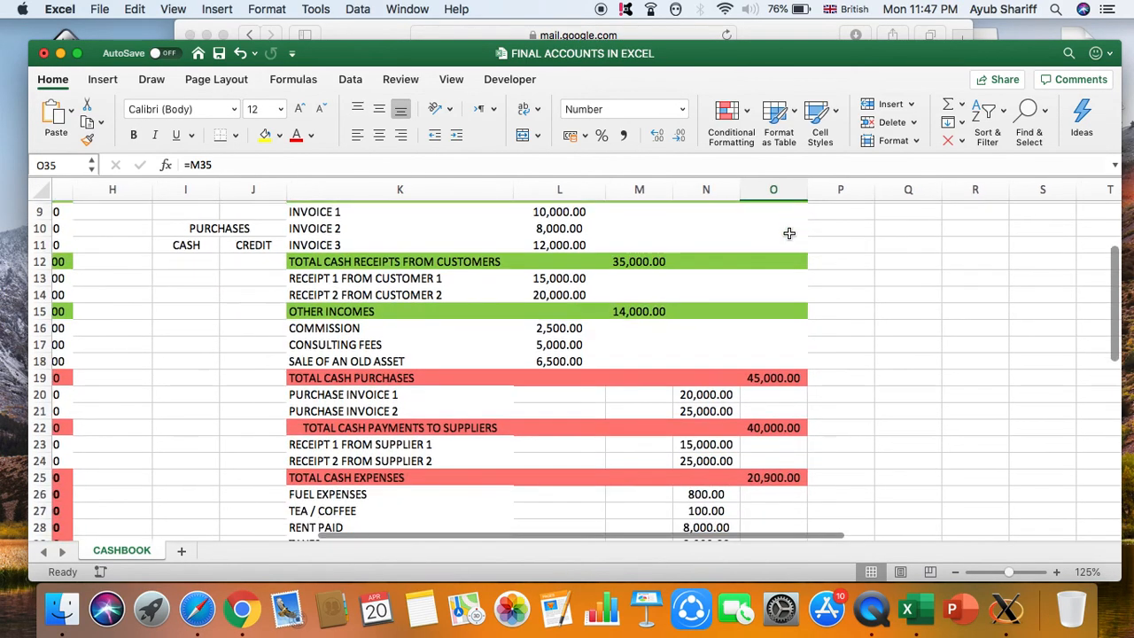
scroll(790, 233, down, 2)
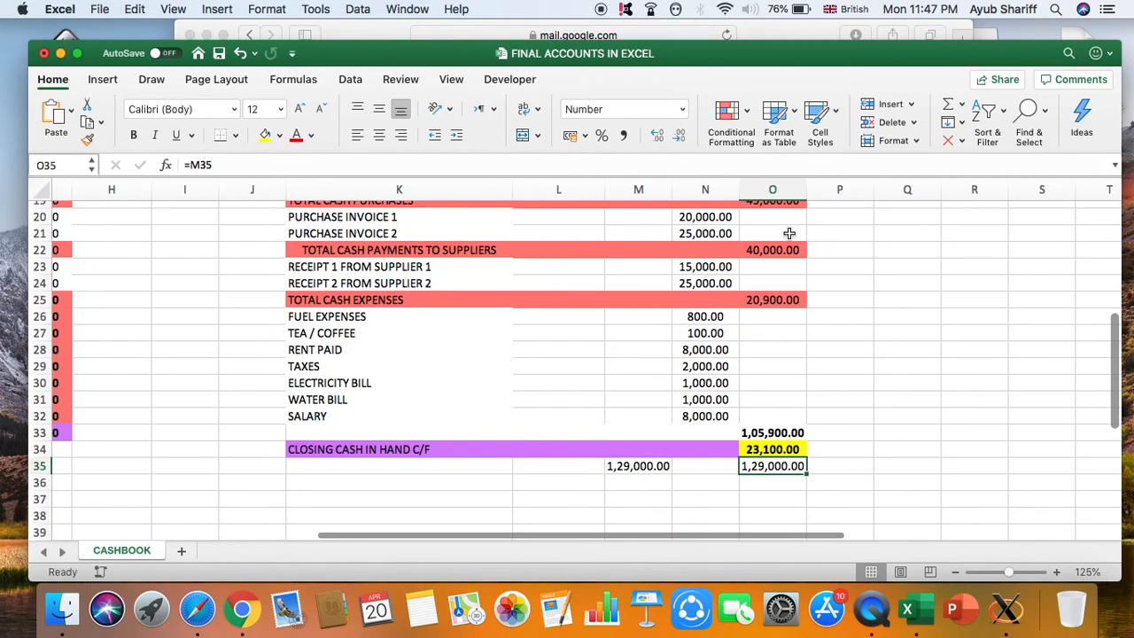
click(771, 432)
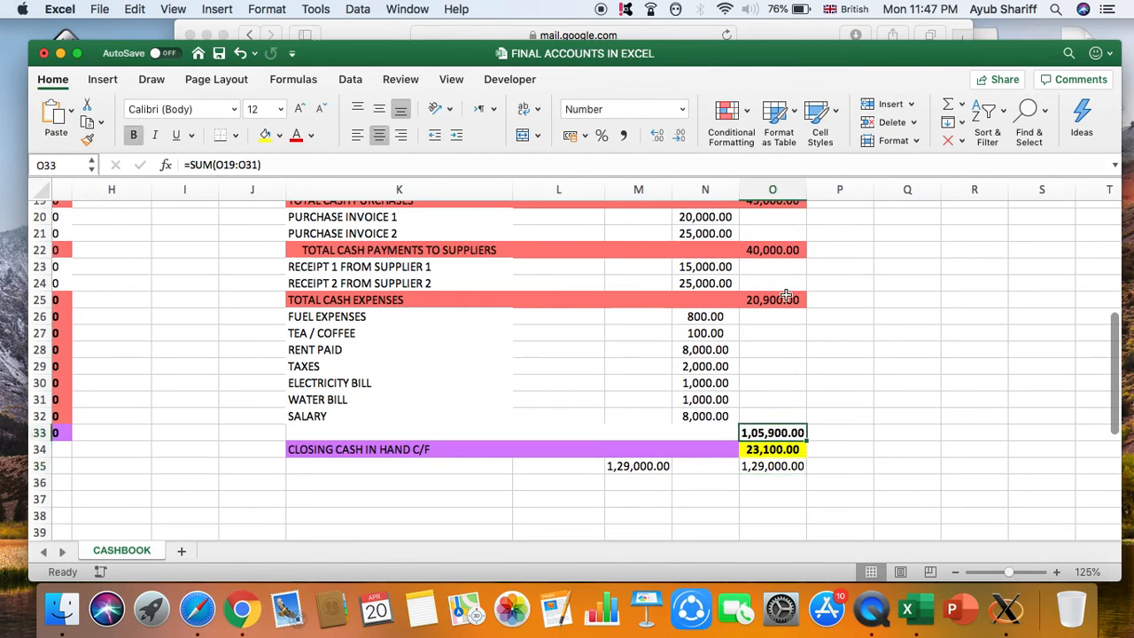
click(776, 469)
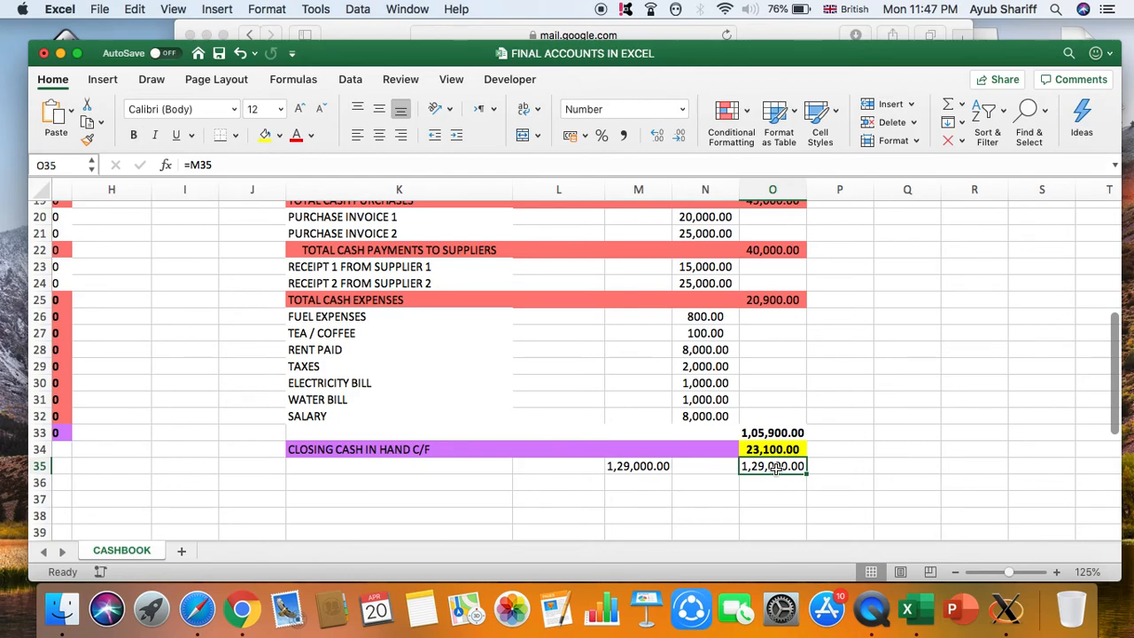
click(632, 467)
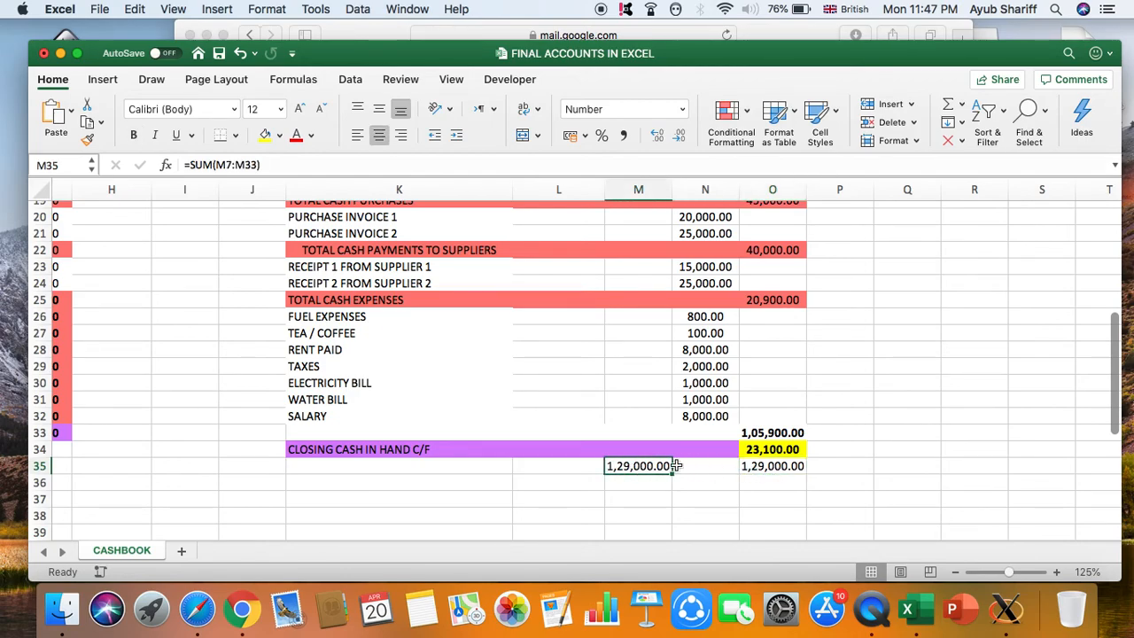
click(772, 433)
click(773, 449)
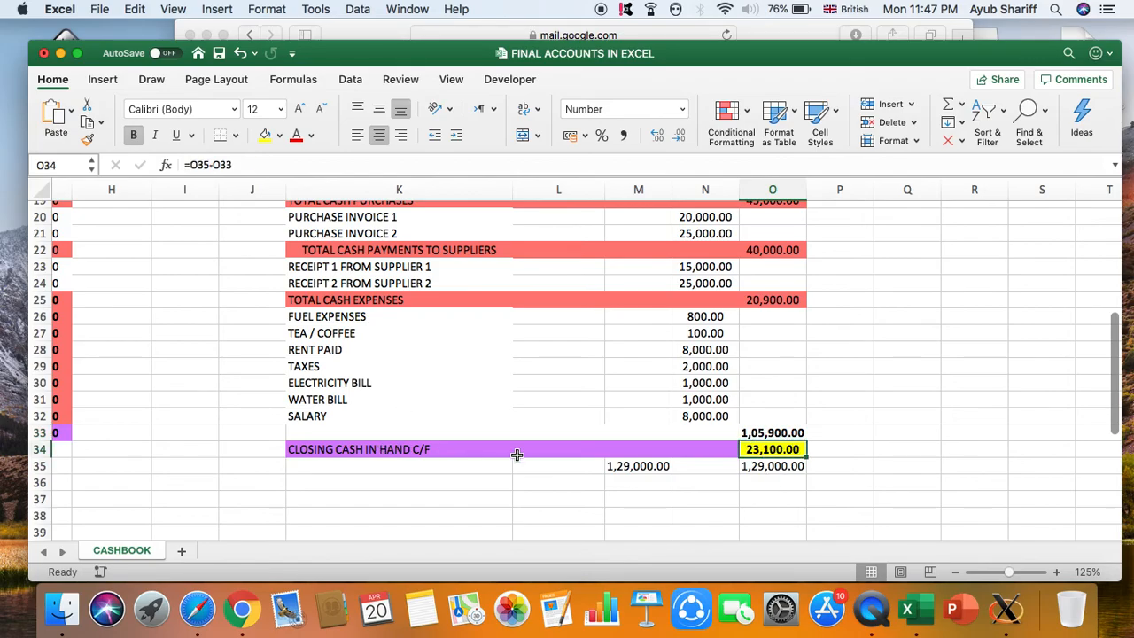
- Review the second cashbook from opening to closing cash in hand, and view both cashbooks side by side at 60% zoom
scroll(757, 433, up, 10)
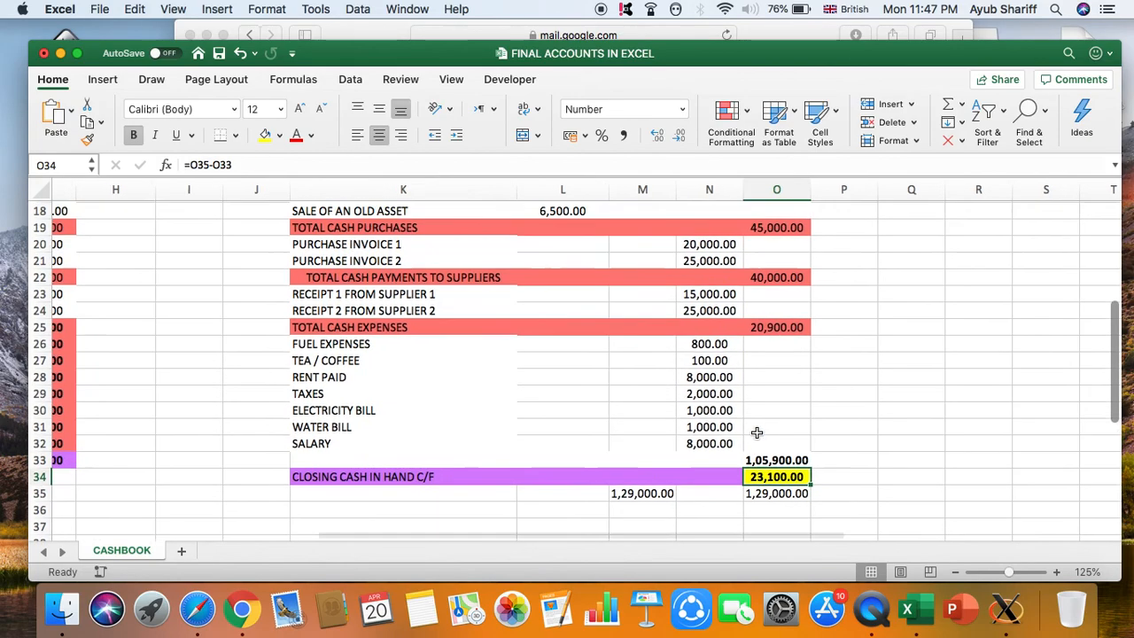
scroll(757, 433, down, 3)
scroll(757, 432, up, 3)
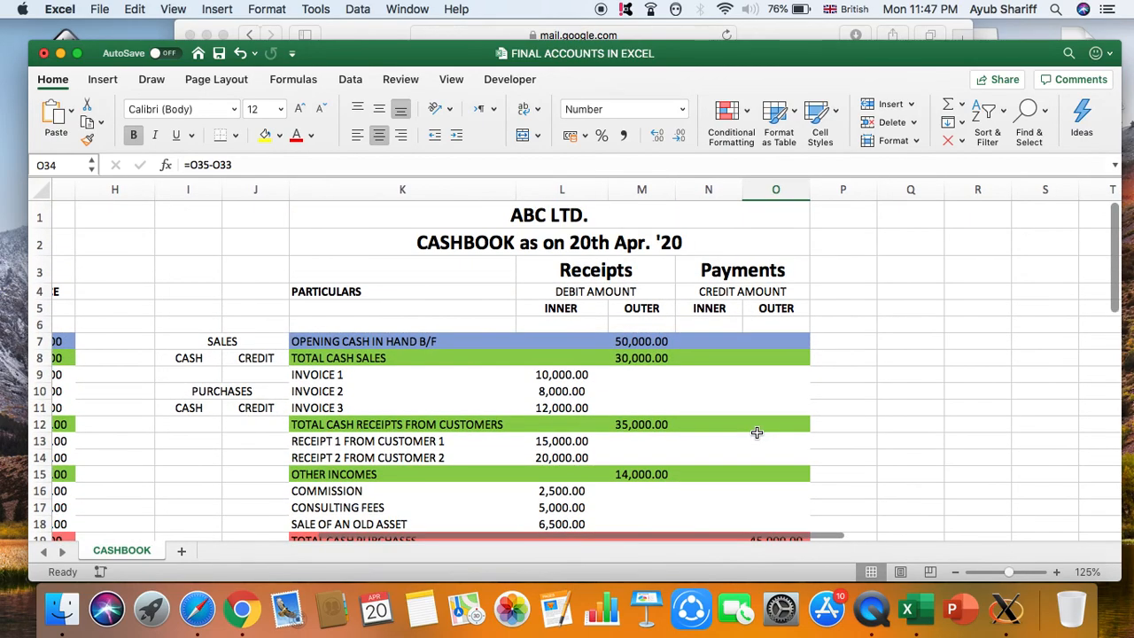
scroll(666, 410, down, 10)
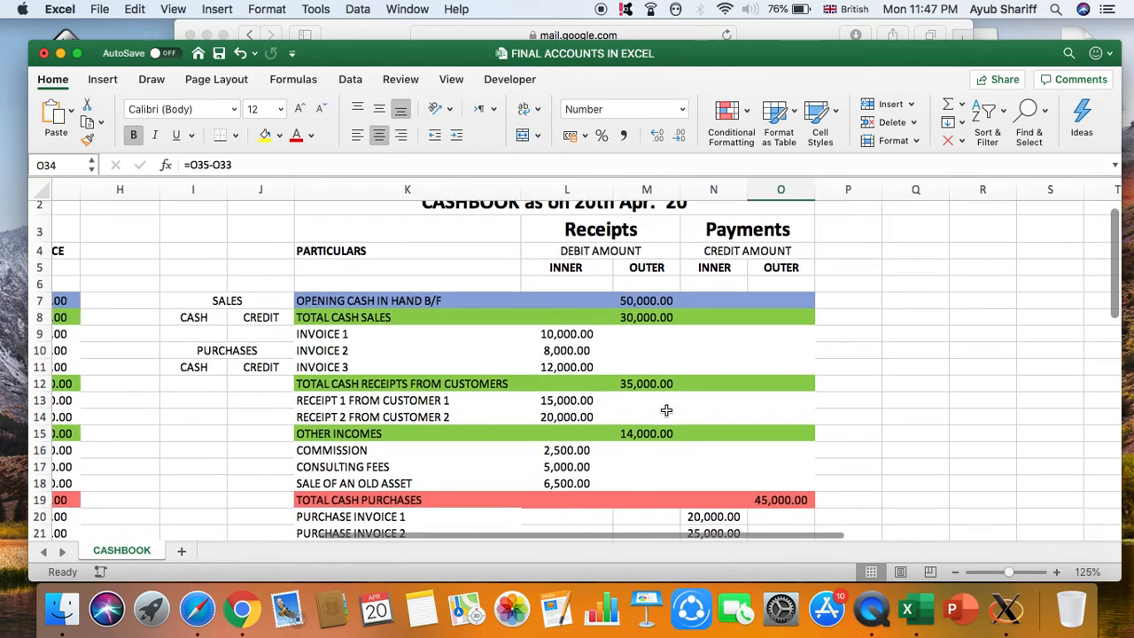
scroll(666, 410, up, 4)
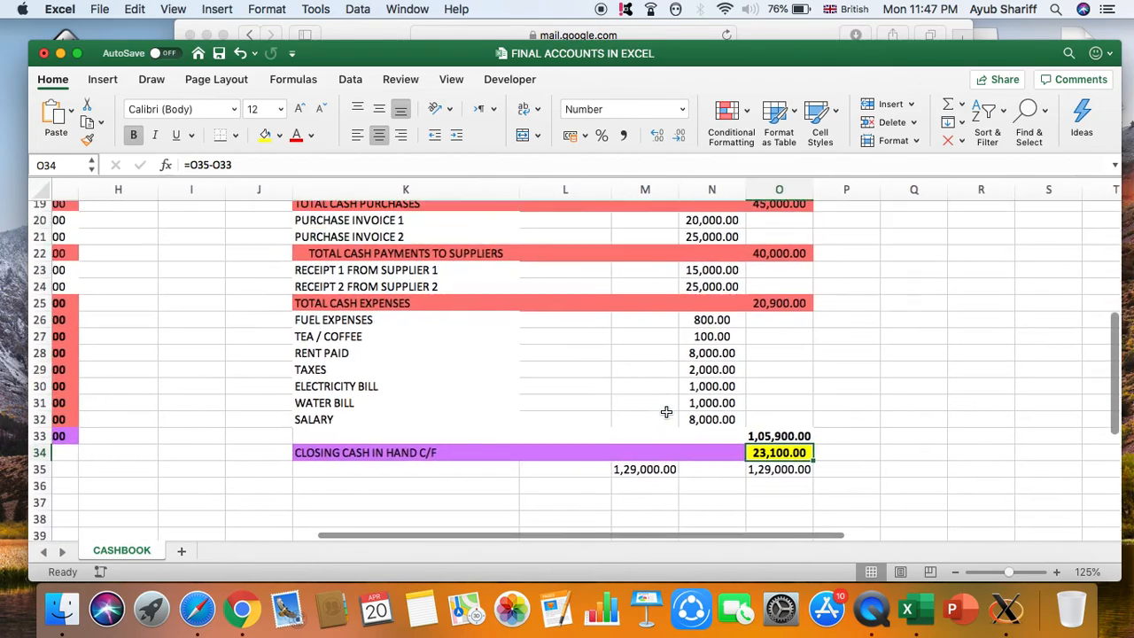
scroll(661, 485, down, 5)
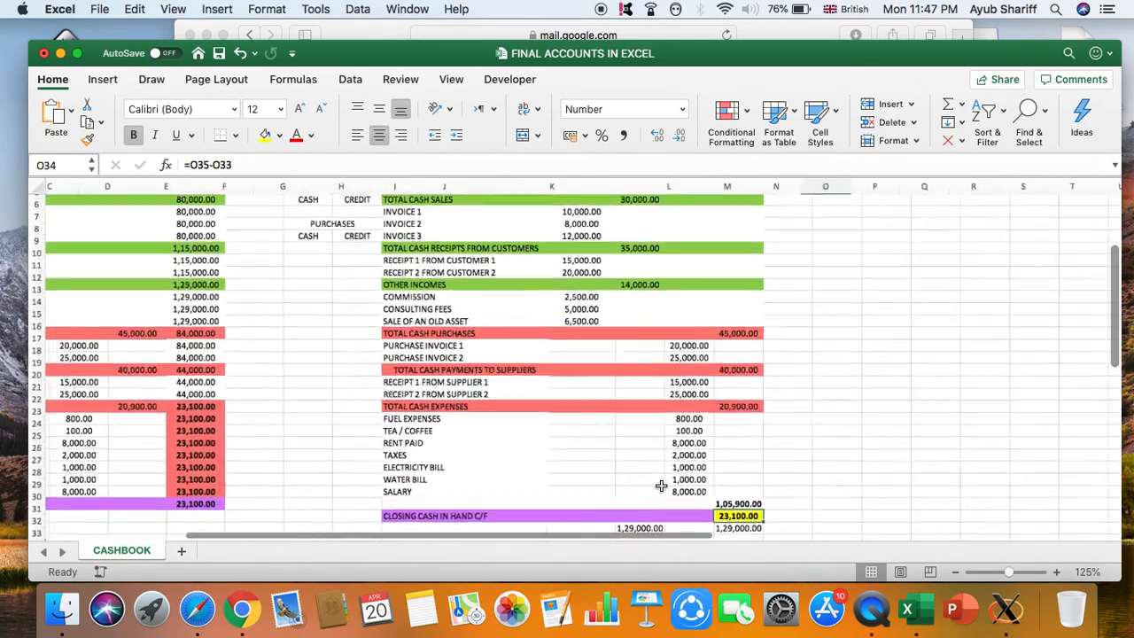
scroll(661, 490, down, 5)
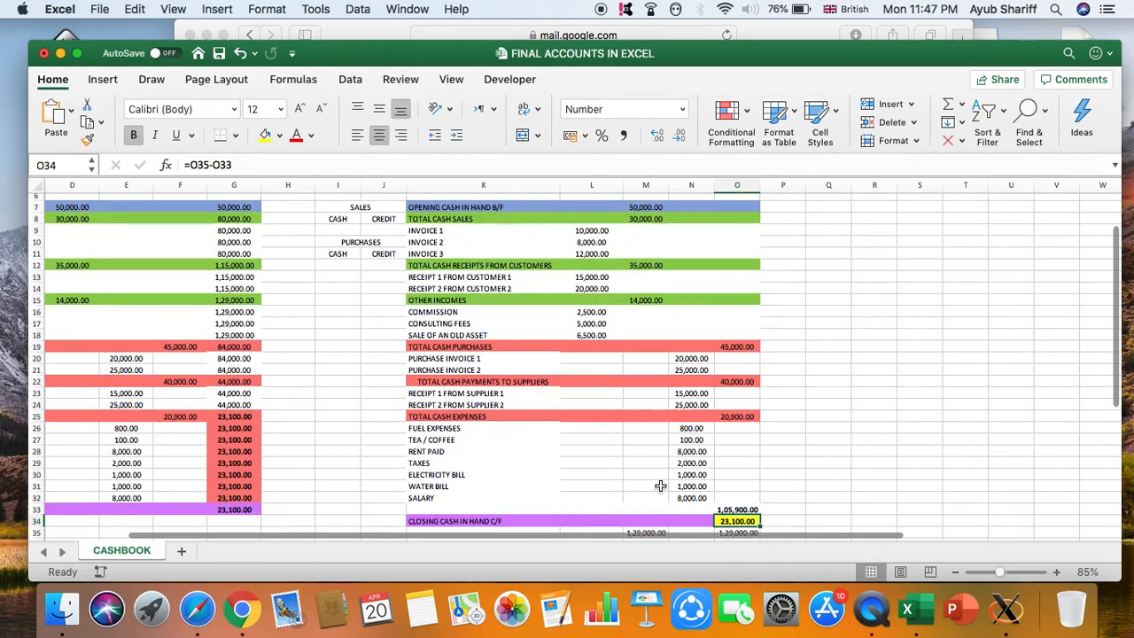
scroll(658, 492, down, 3)
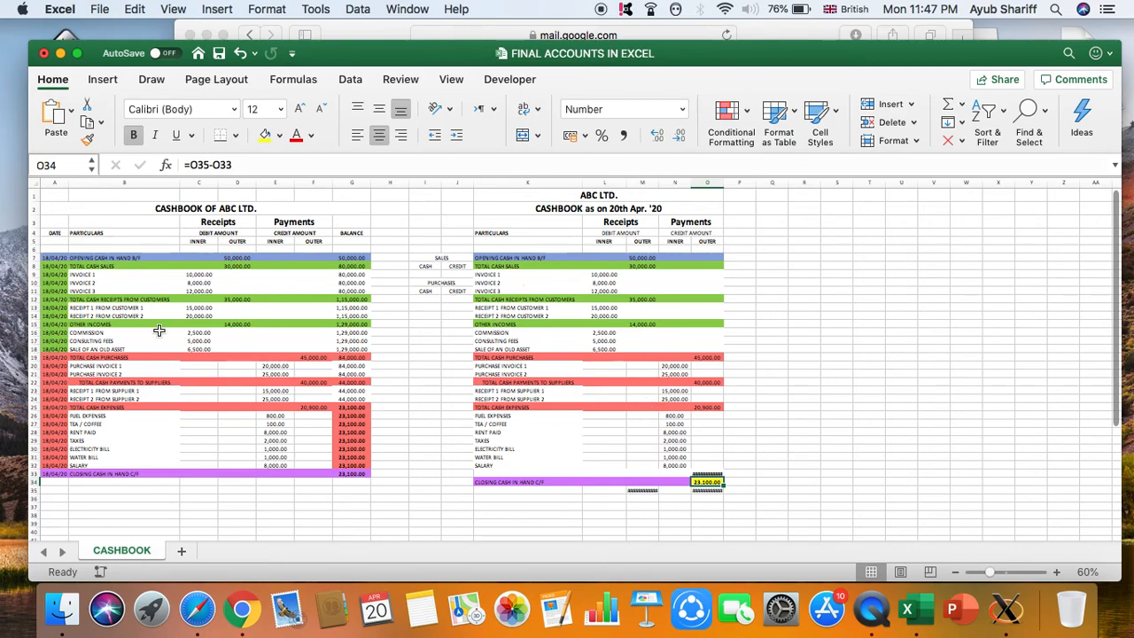
- Compare the Date and Balance columns and closing cash formula of the first cashbook with the closing cash in hand of the second
click(54, 181)
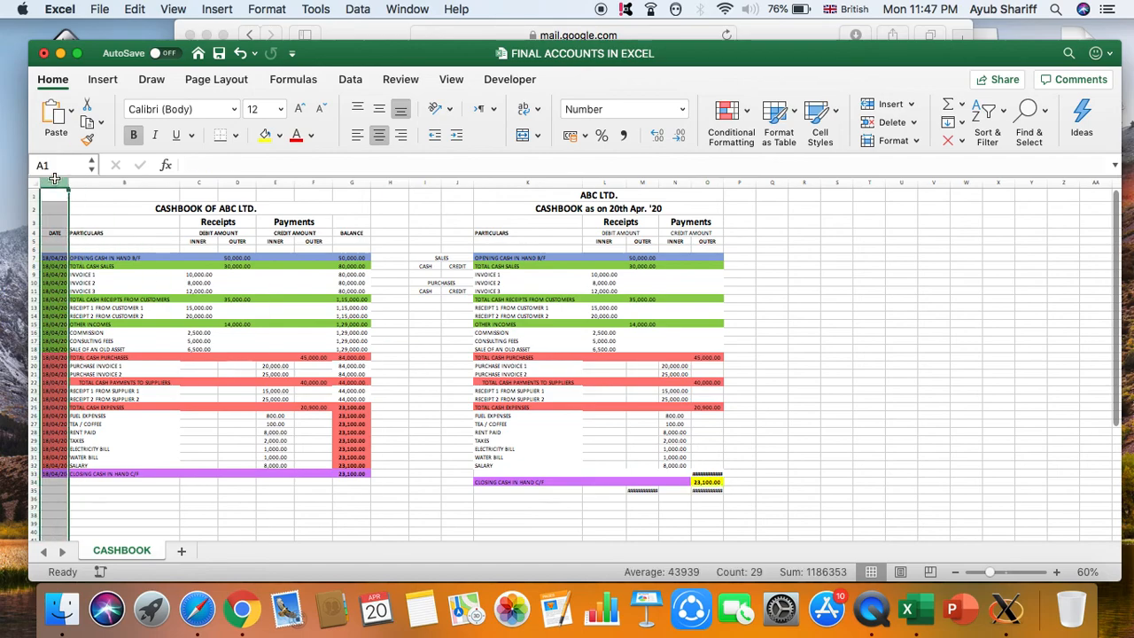
click(354, 181)
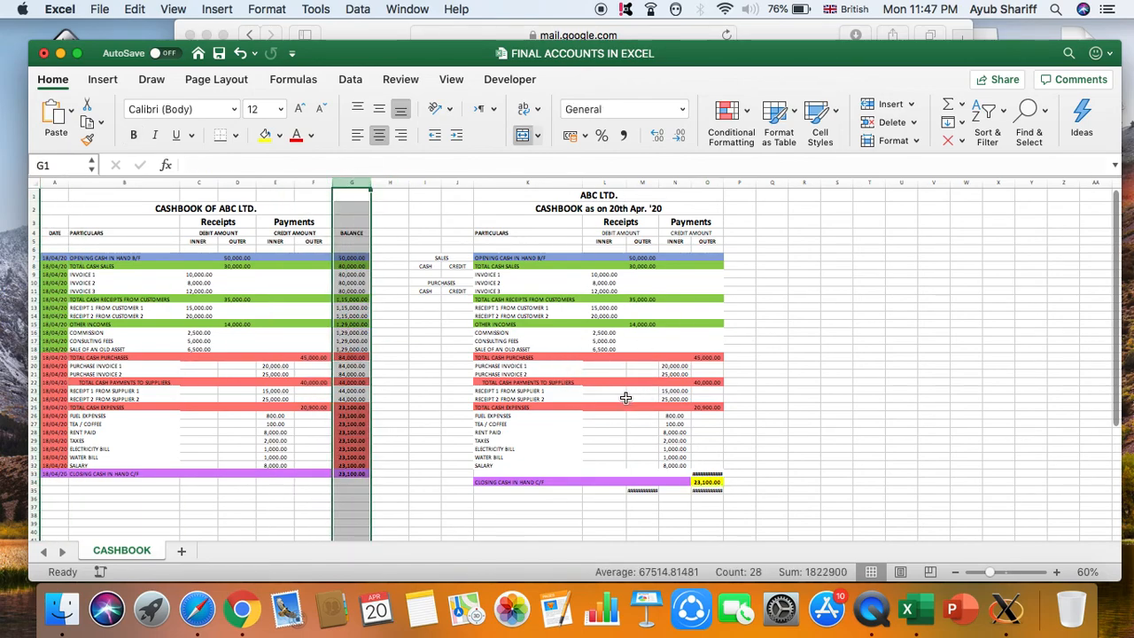
click(707, 481)
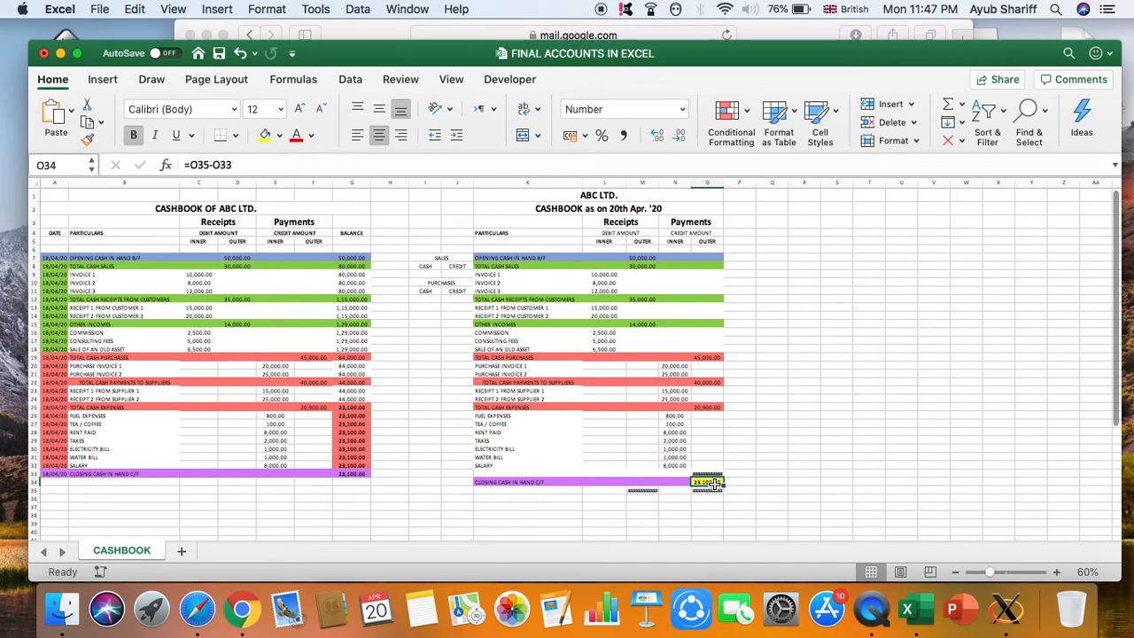
click(358, 475)
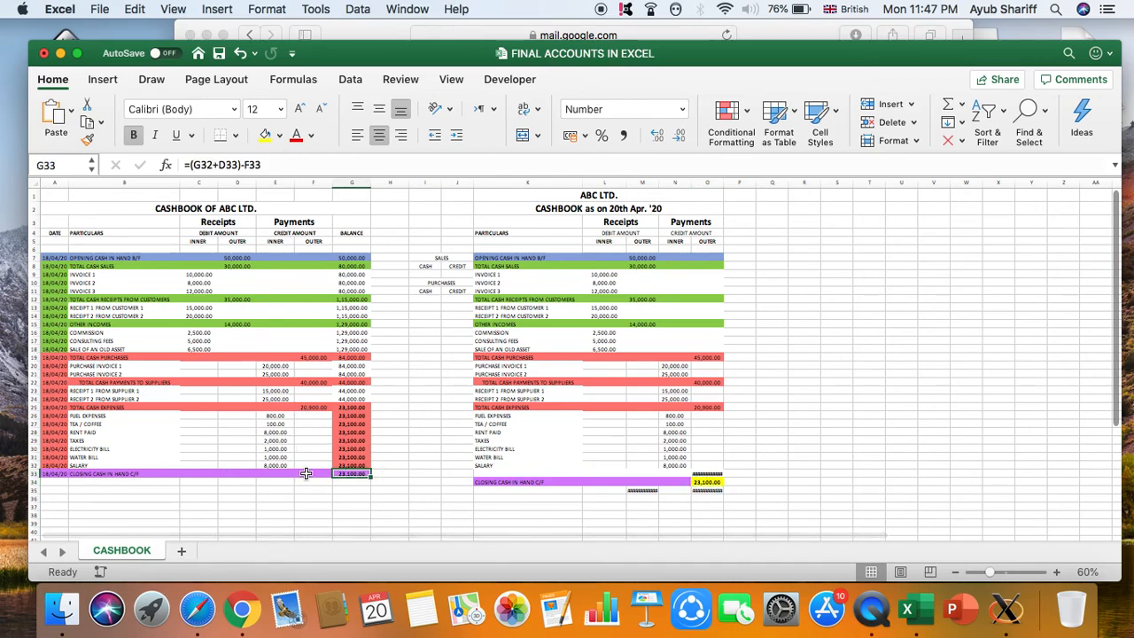
click(296, 346)
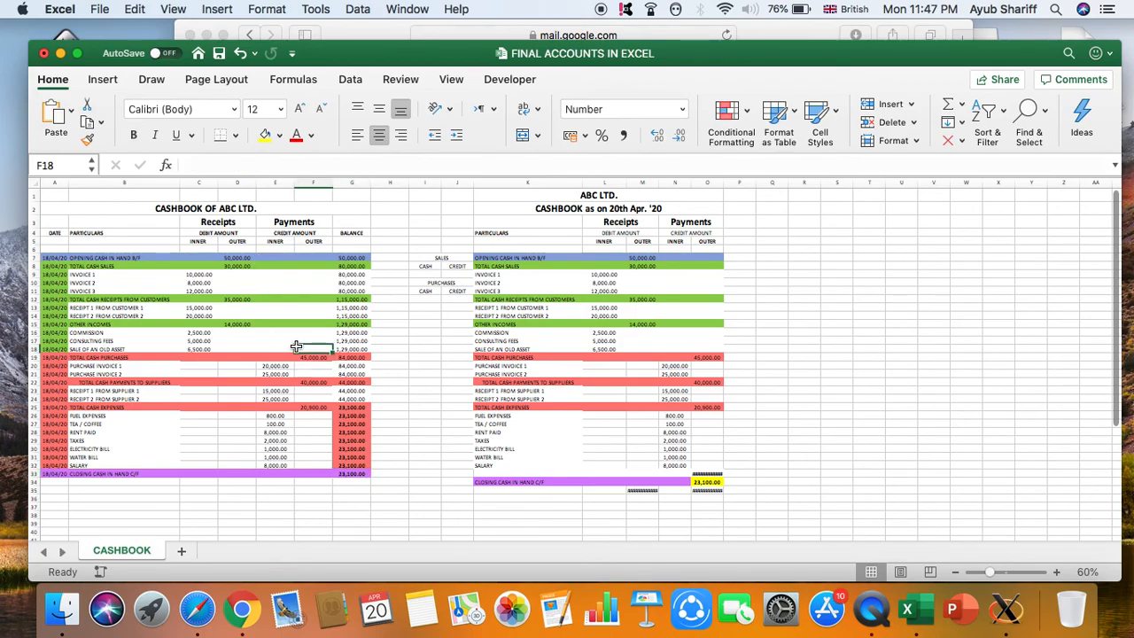
- Enlarge the view of the first cashbook to 150% and rename its worksheet as CASHBOOK
scroll(295, 345, up, 5)
scroll(296, 345, up, 10)
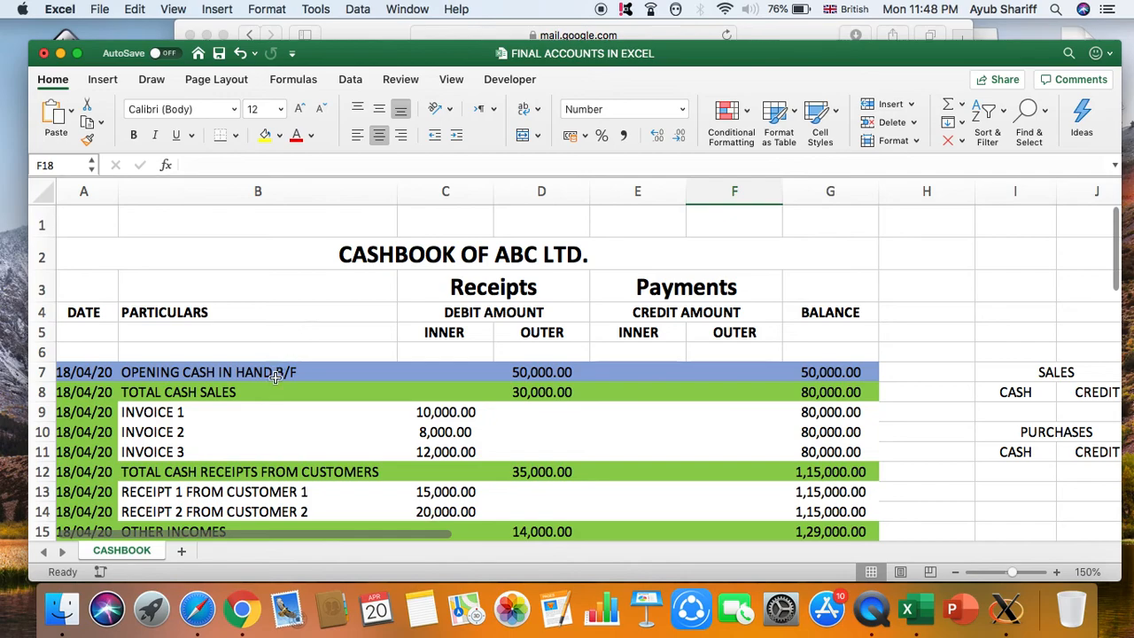
right_click(126, 551)
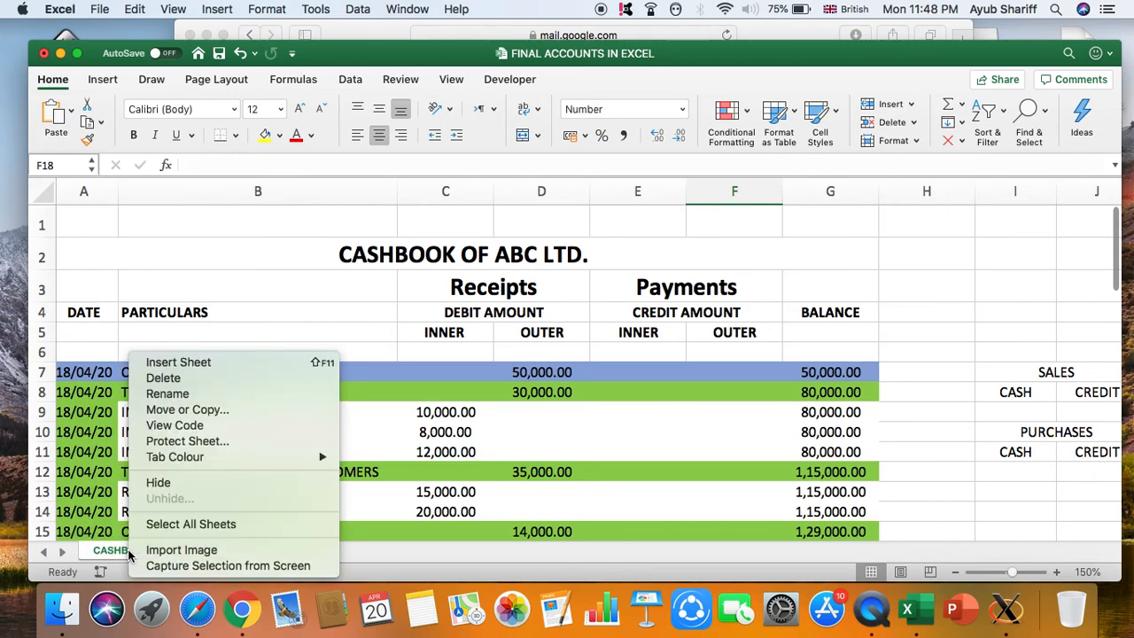
click(199, 395)
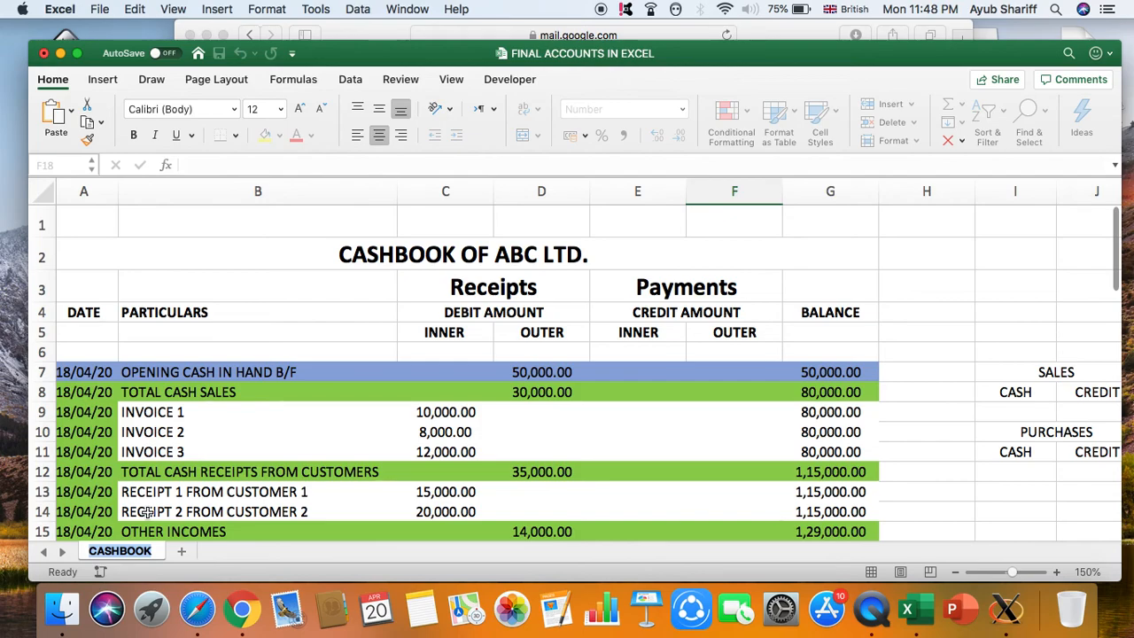
text(CASHBO)
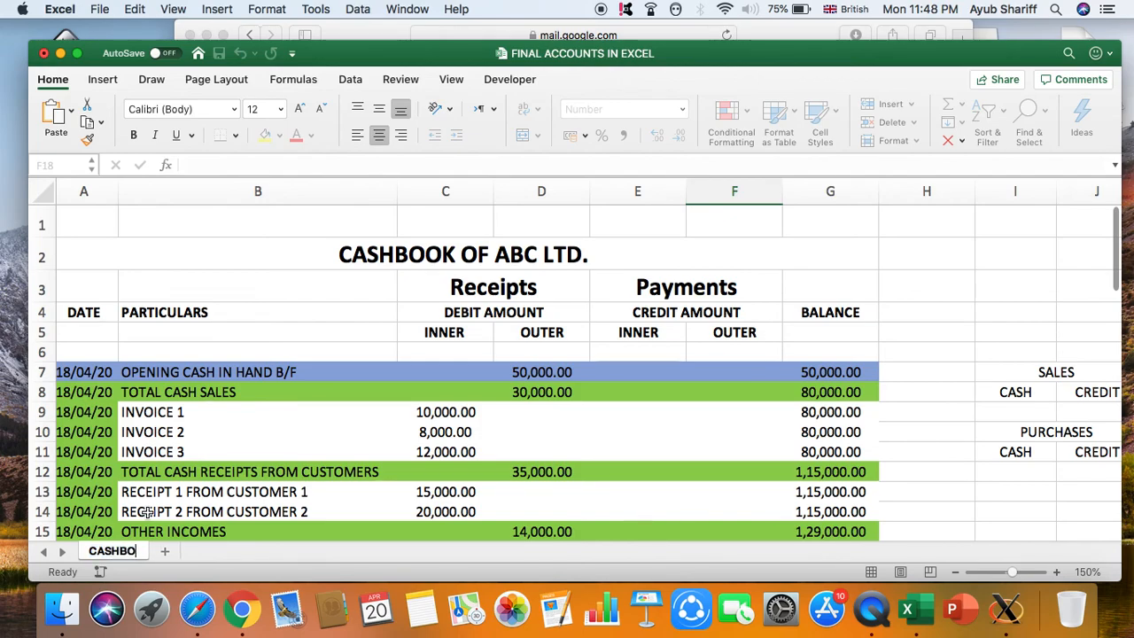
text(OK)
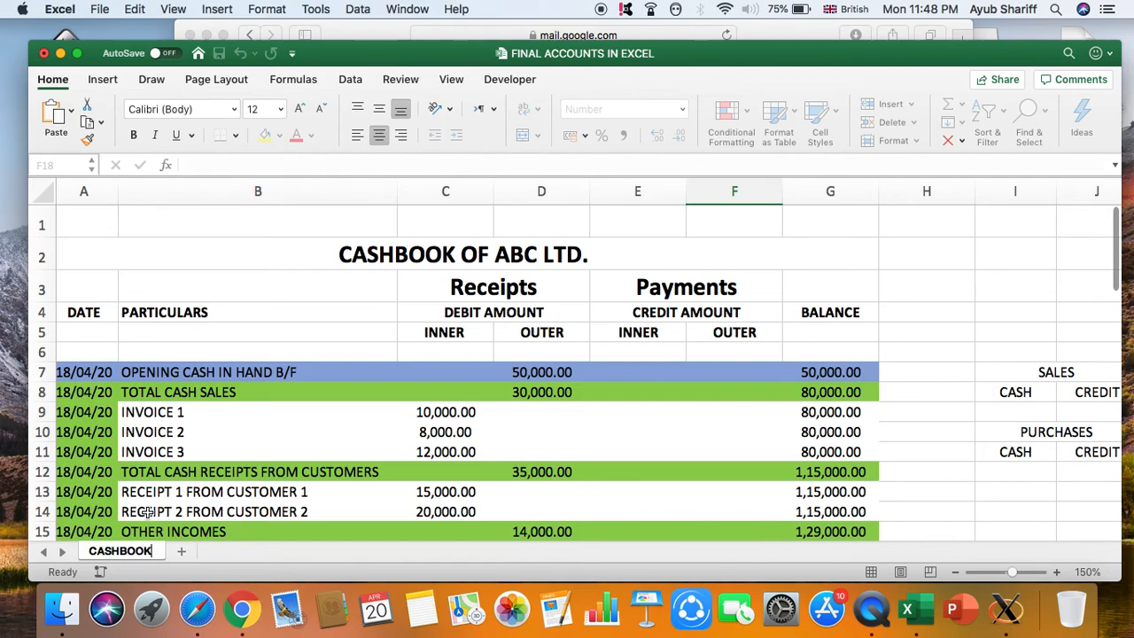
key(Return)
- Review the title of the first cashbook and the company name and dated title of the second cashbook
click(230, 328)
scroll(231, 328, down, 1)
scroll(233, 331, up, 1)
click(351, 254)
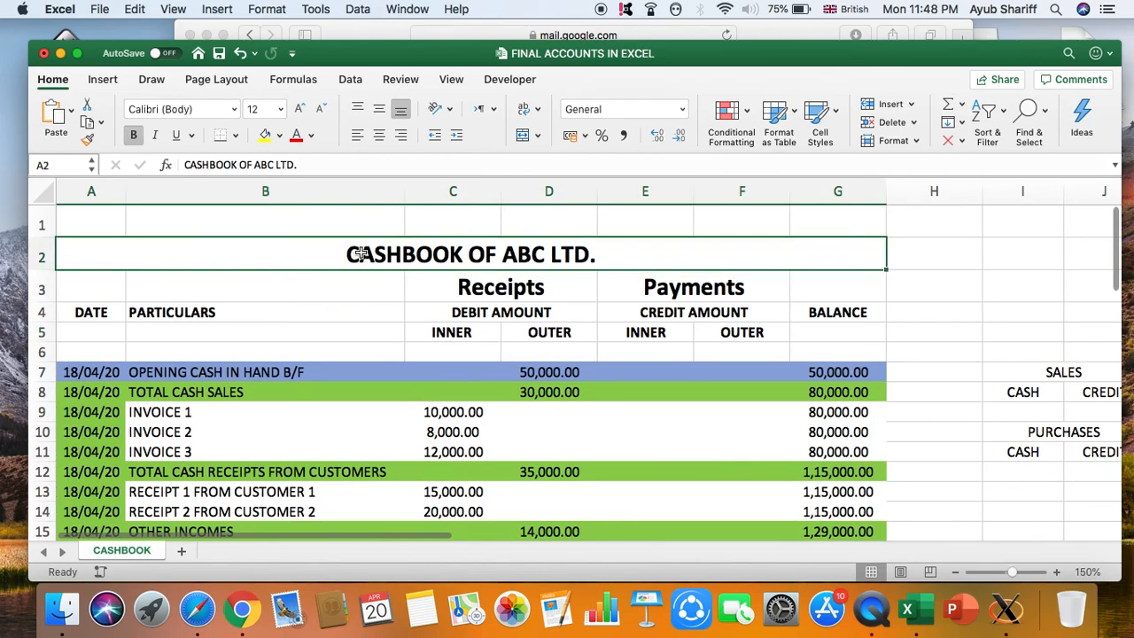
scroll(399, 266, right, 3)
scroll(401, 268, right, 8)
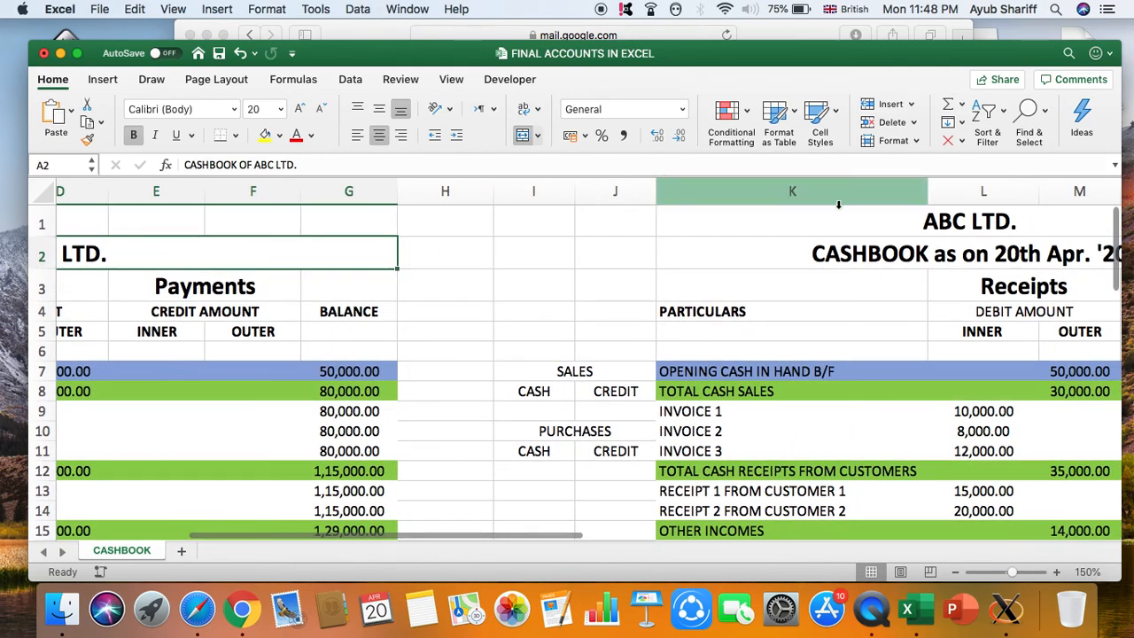
click(913, 224)
click(900, 259)
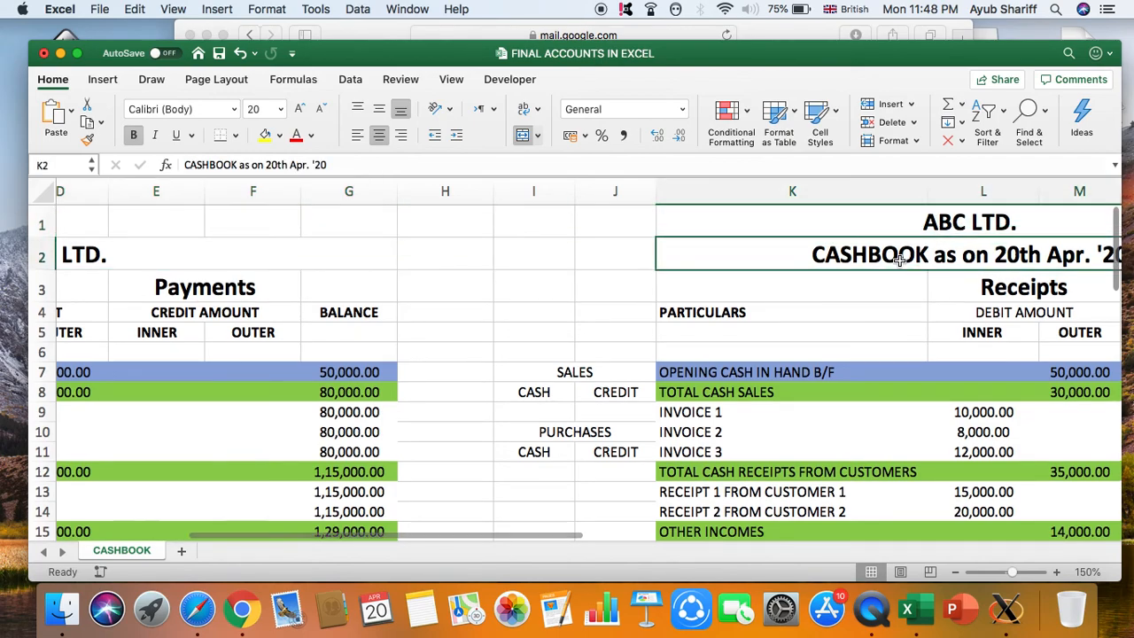
- Return to the first cashbook and review its title and overall layout from the Date column to the Balance column
scroll(900, 260, left, 5)
scroll(899, 259, left, 3)
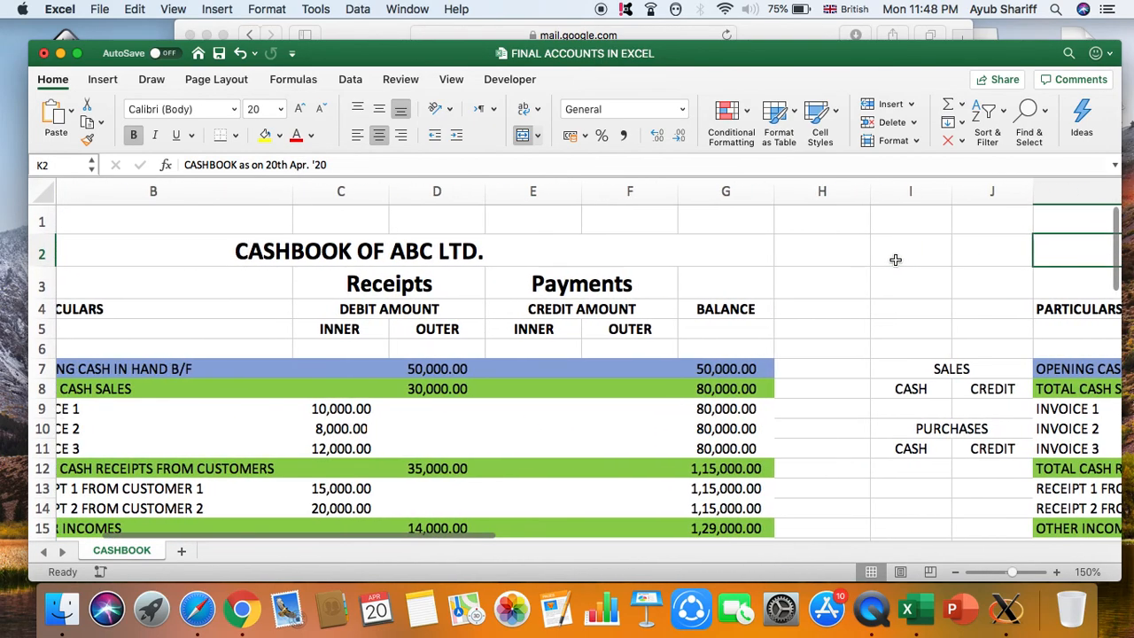
click(299, 254)
scroll(331, 259, left, 3)
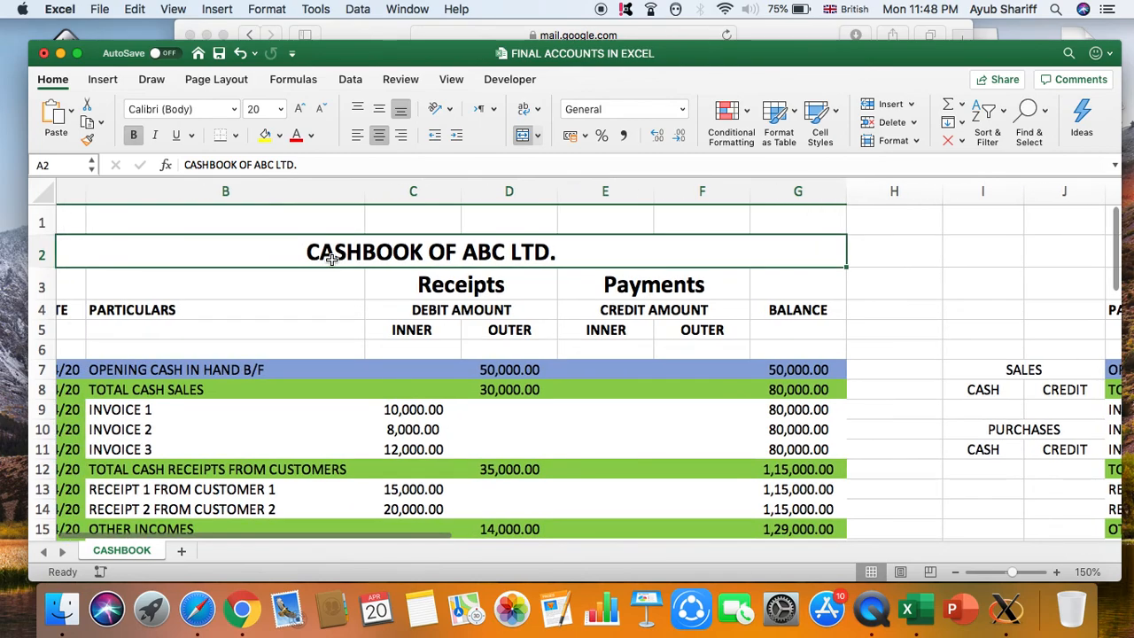
scroll(331, 259, up, 1)
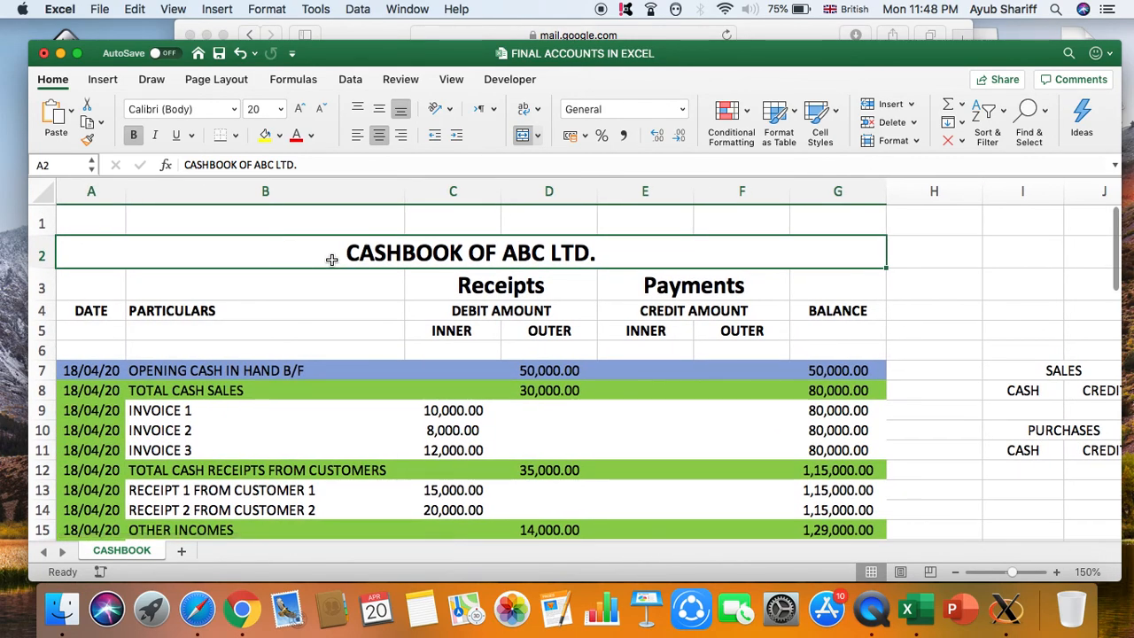
scroll(337, 334, down, 3)
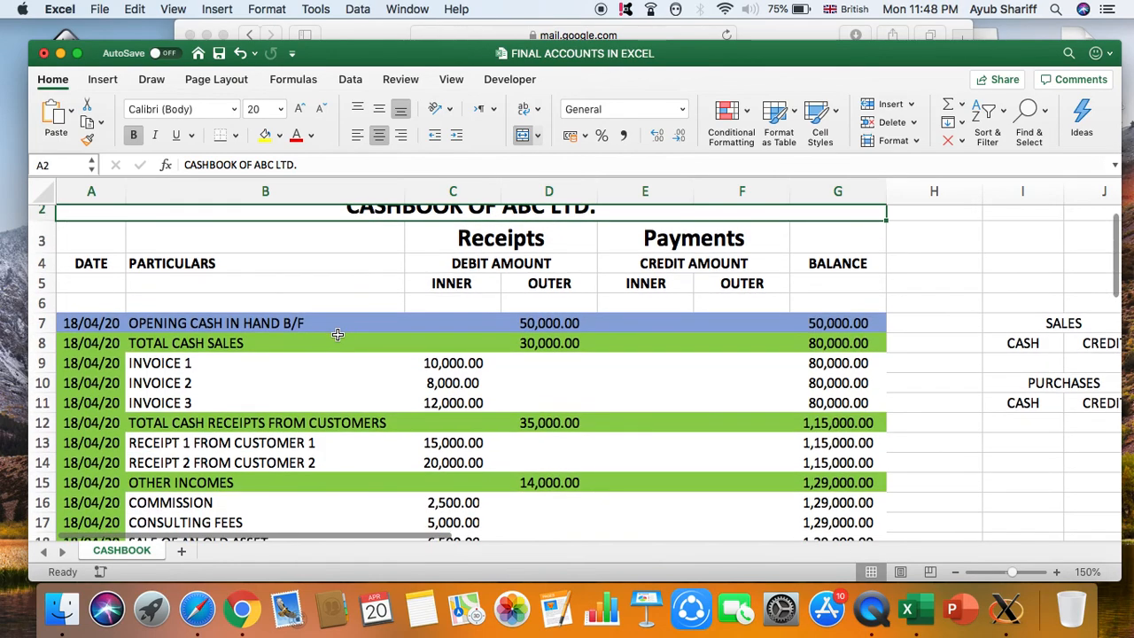
scroll(337, 334, up, 2)
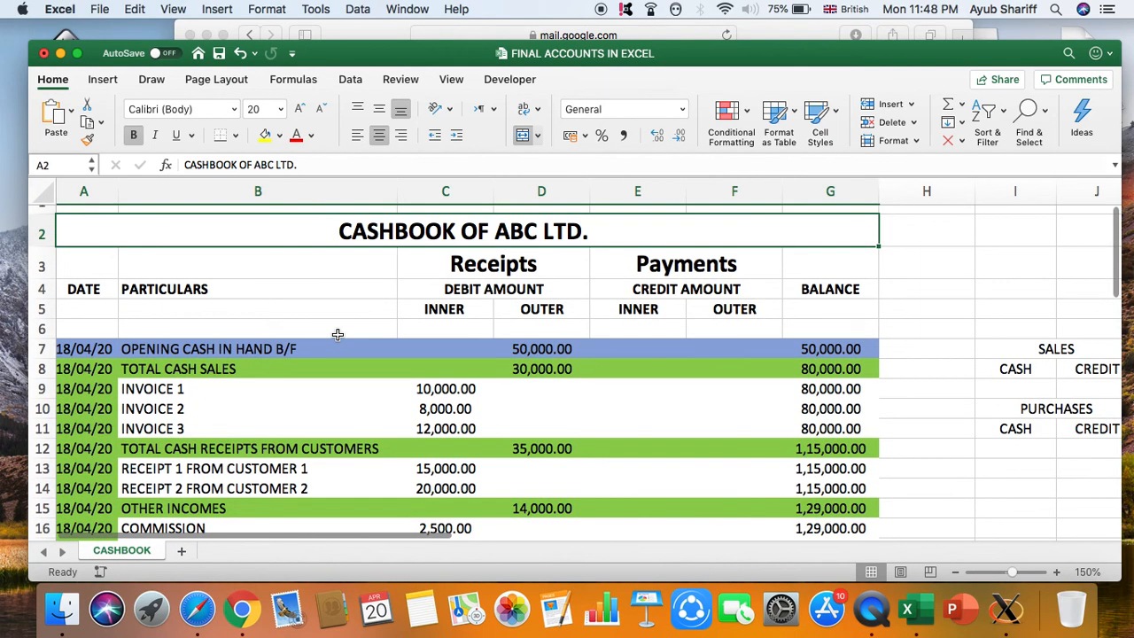
- Review the first cashbook's Date, Particulars, Debit Amount and Credit Amount column headings in row 4
click(99, 289)
key(Right)
key(Right)
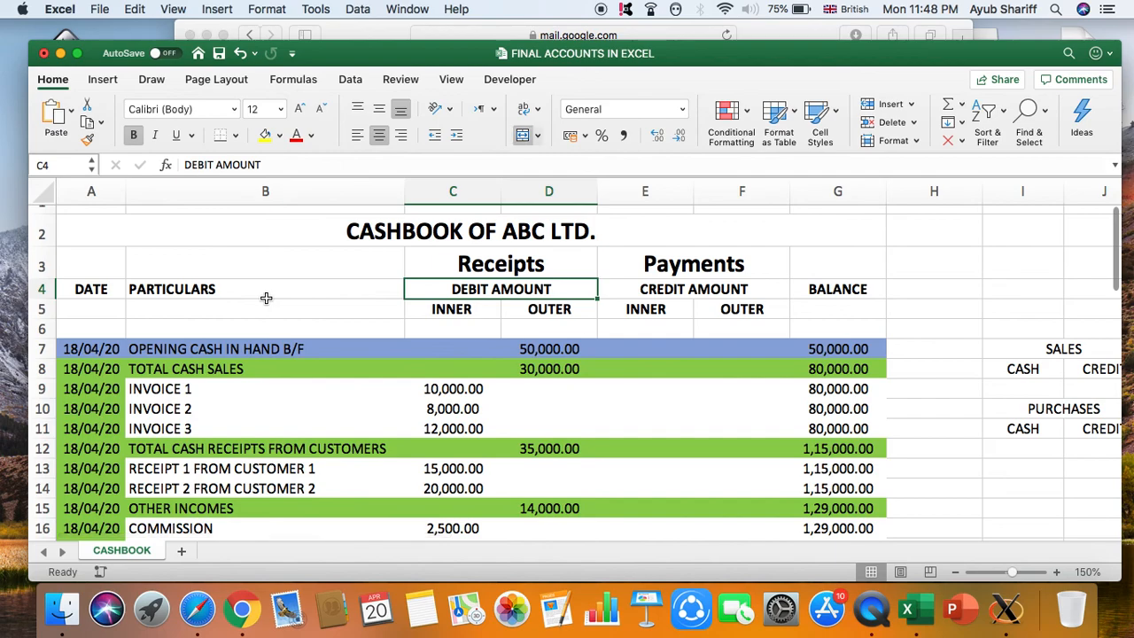
key(Right)
key(Left)
key(Right)
key(Left)
key(Down)
key(Left)
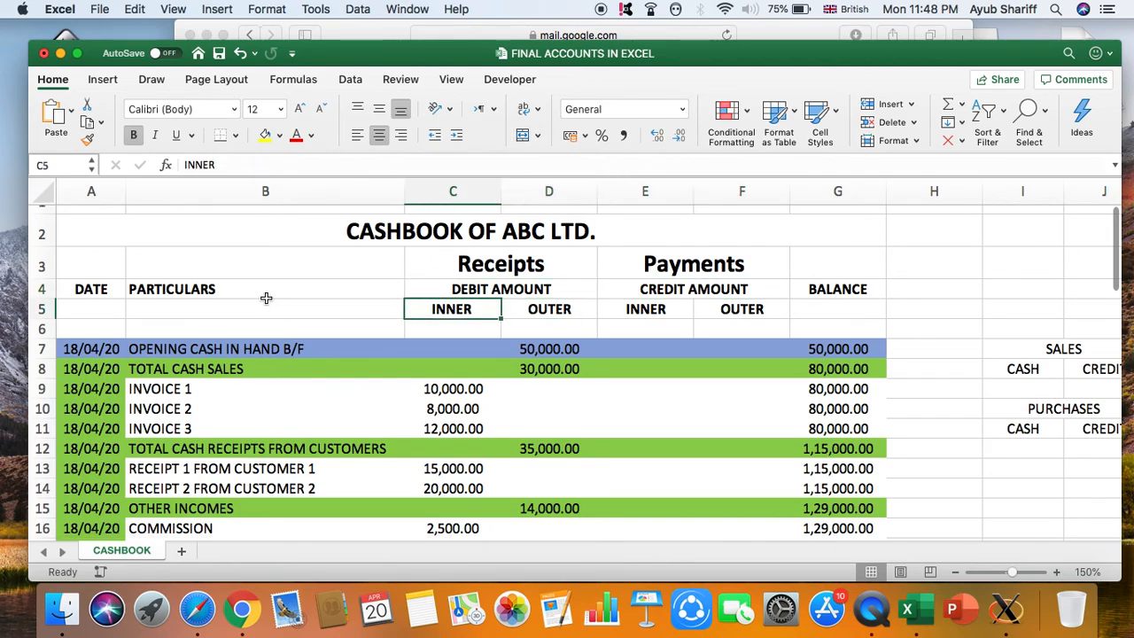
- Examine the Inner and Outer subcolumns and the Receipts and Payments headings above them in the first cashbook
key(Right)
key(Left)
key(Right)
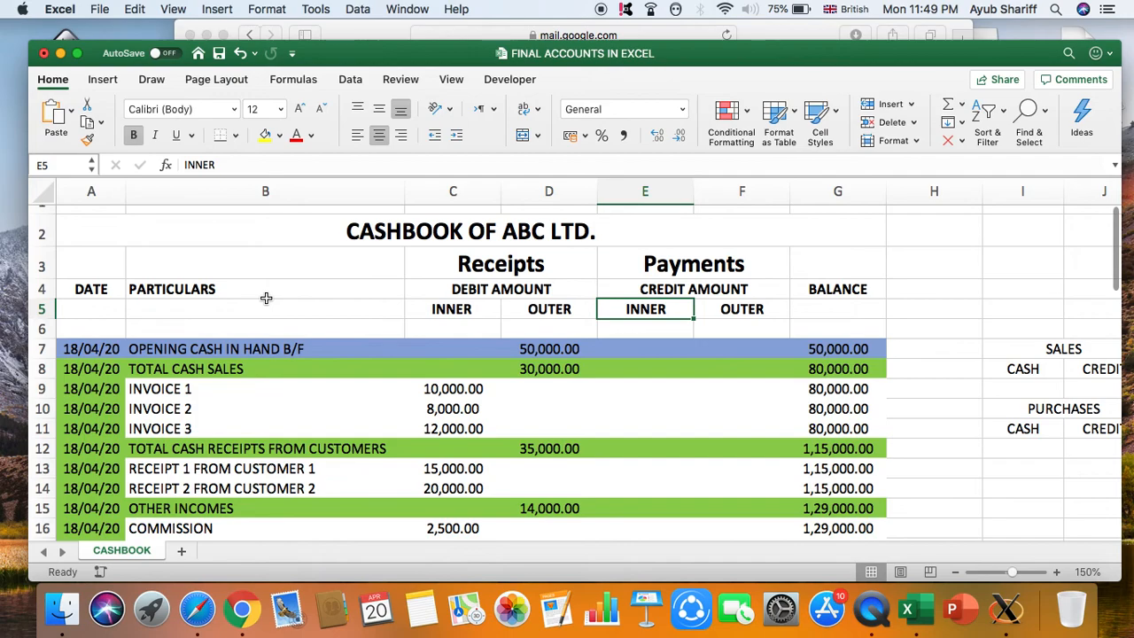
key(Right)
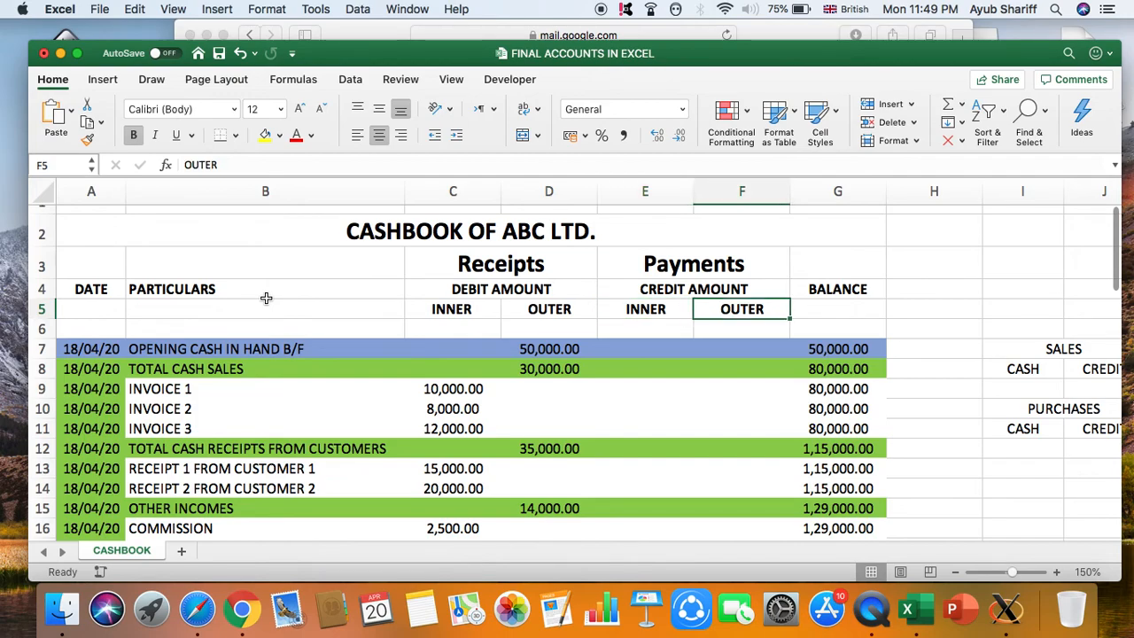
key(Left)
click(457, 266)
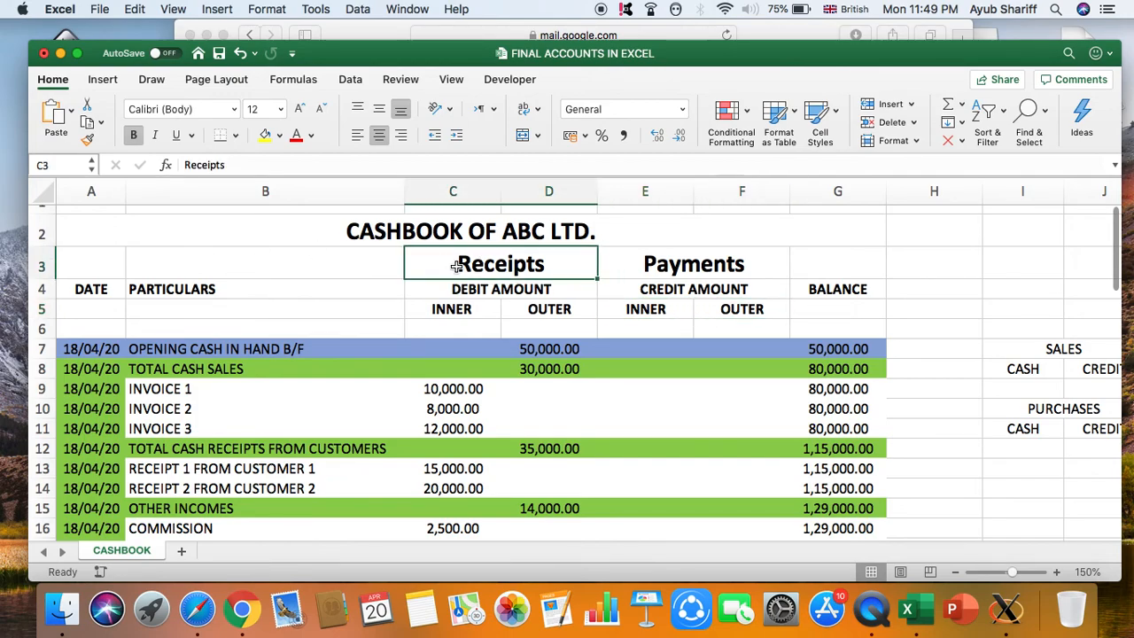
click(655, 260)
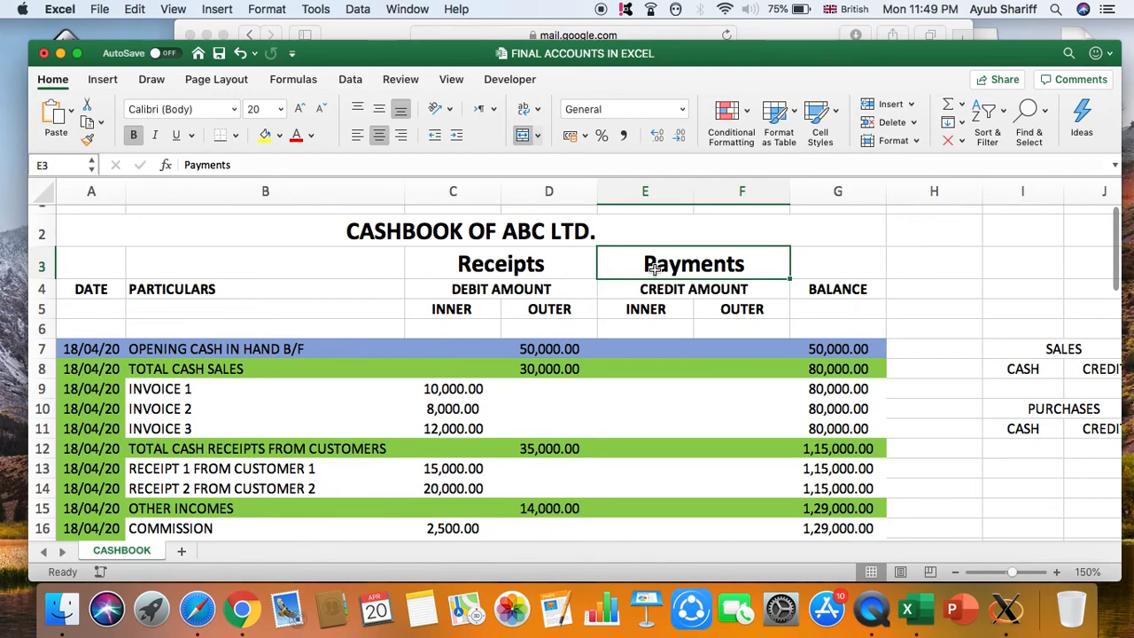
- Add AMOUNT in cell G5, directly under the BALANCE heading of the first cashbook
click(837, 291)
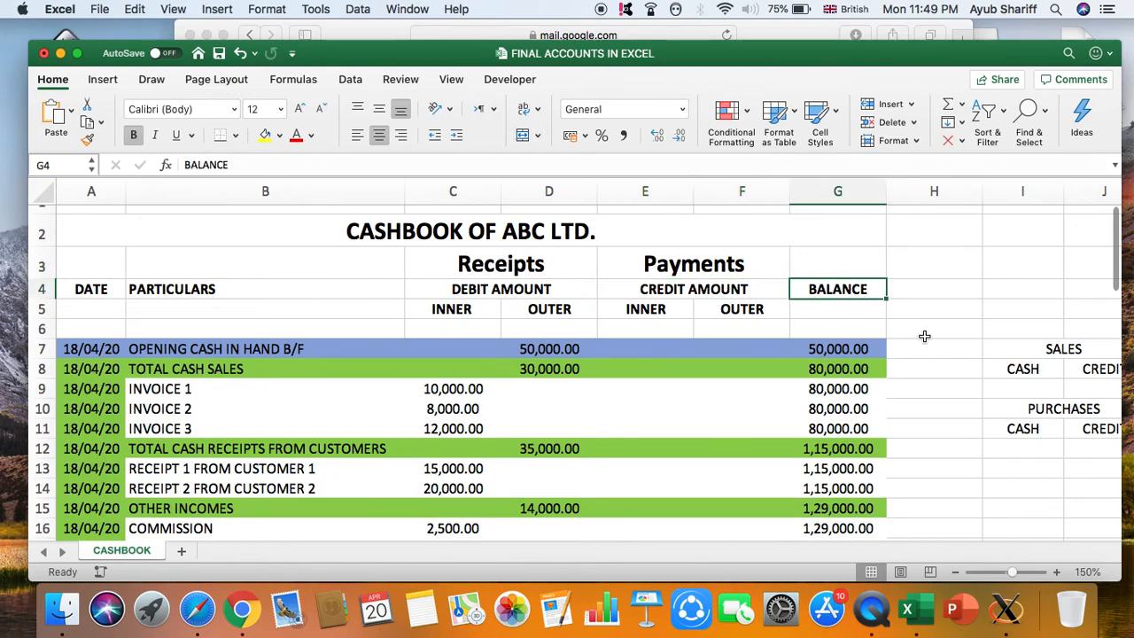
click(844, 307)
text(AMOUNT)
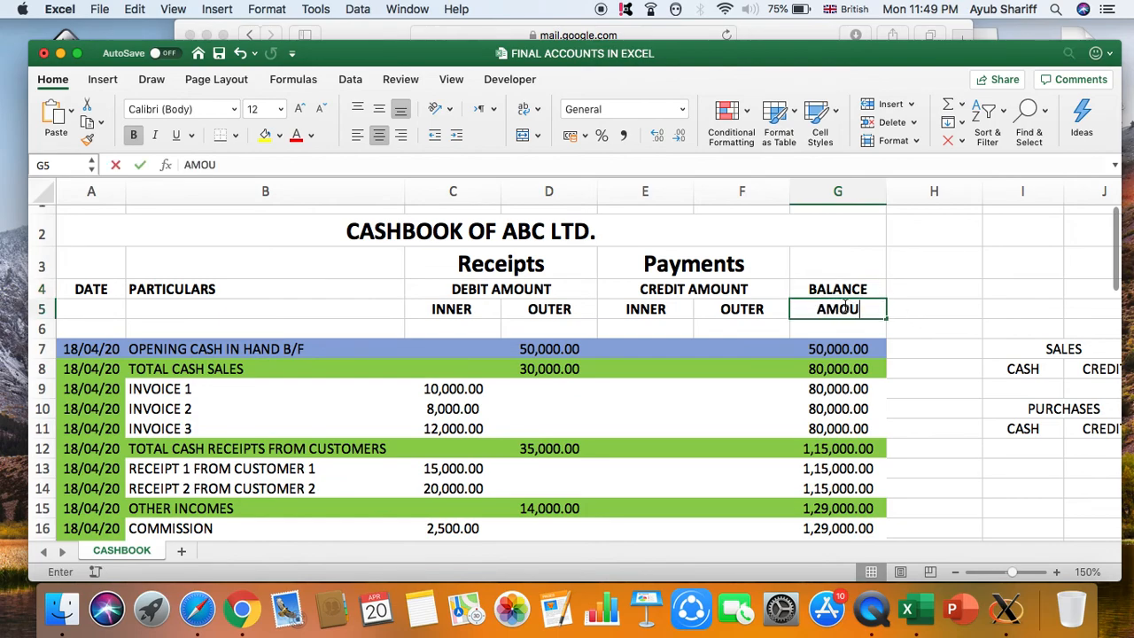
key(Return)
click(858, 287)
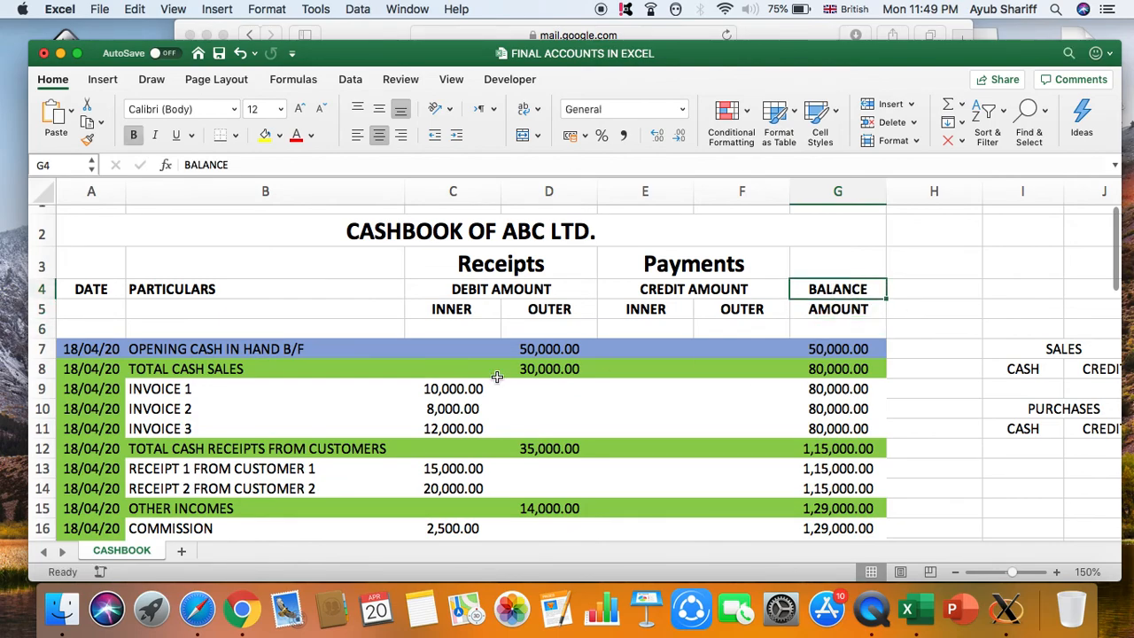
- Apply the Short Date number format to the date of the opening cash entry in cell A7
click(76, 352)
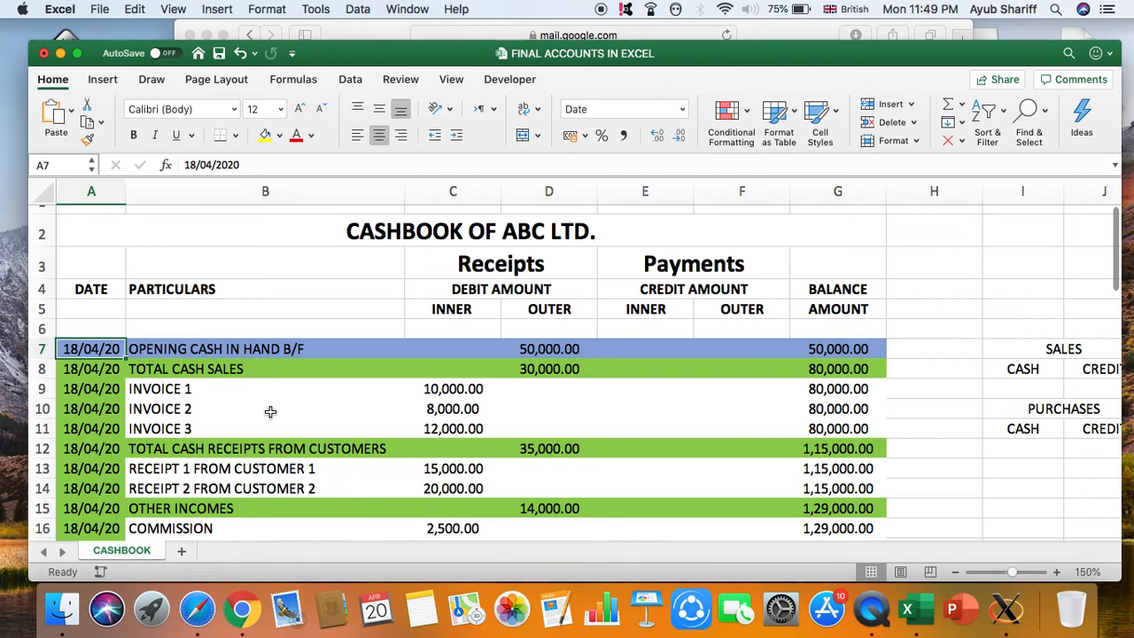
key(Right)
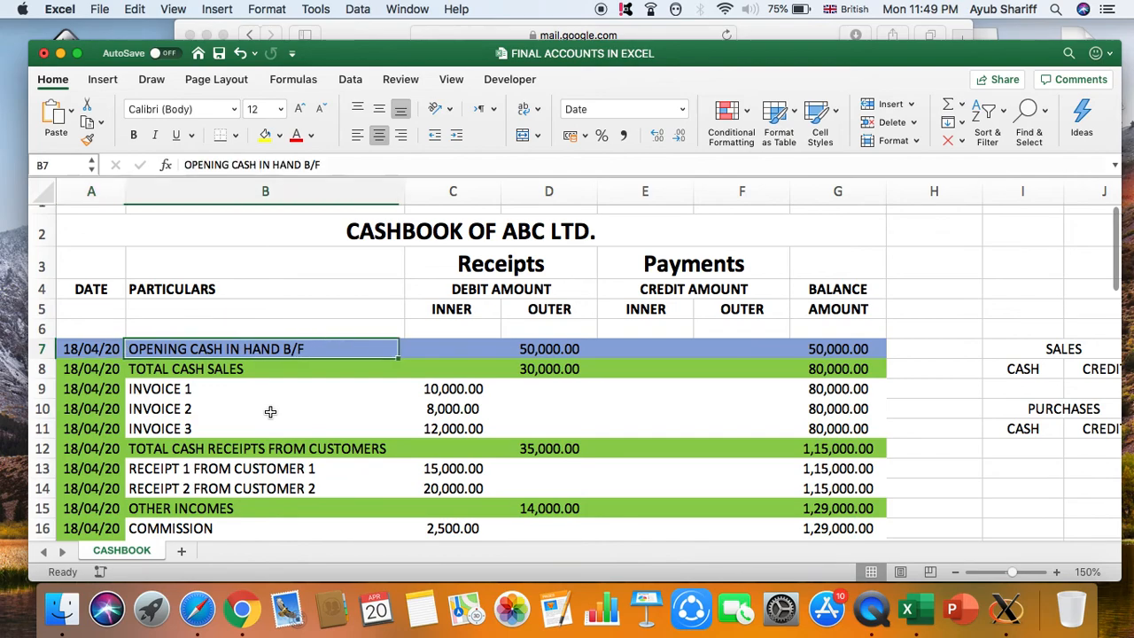
key(Left)
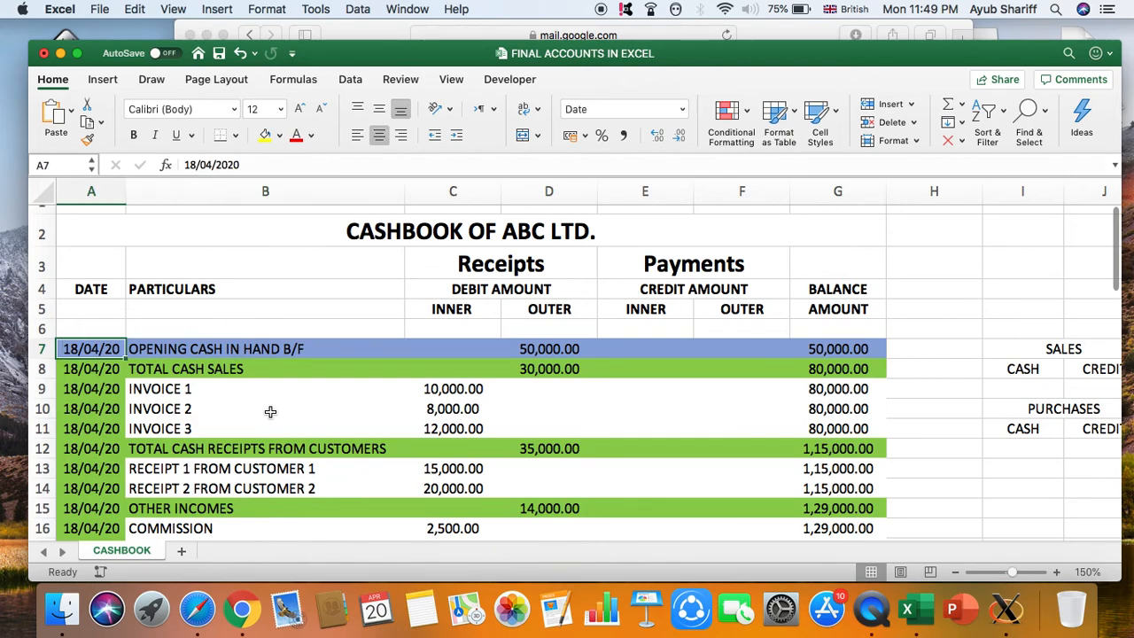
click(681, 109)
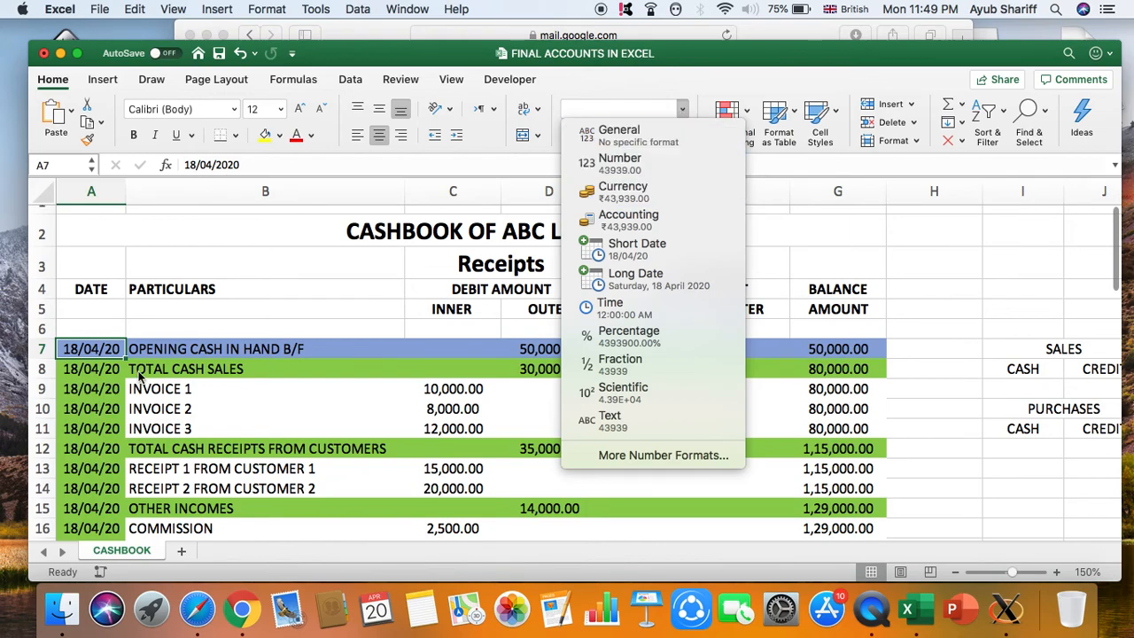
click(660, 257)
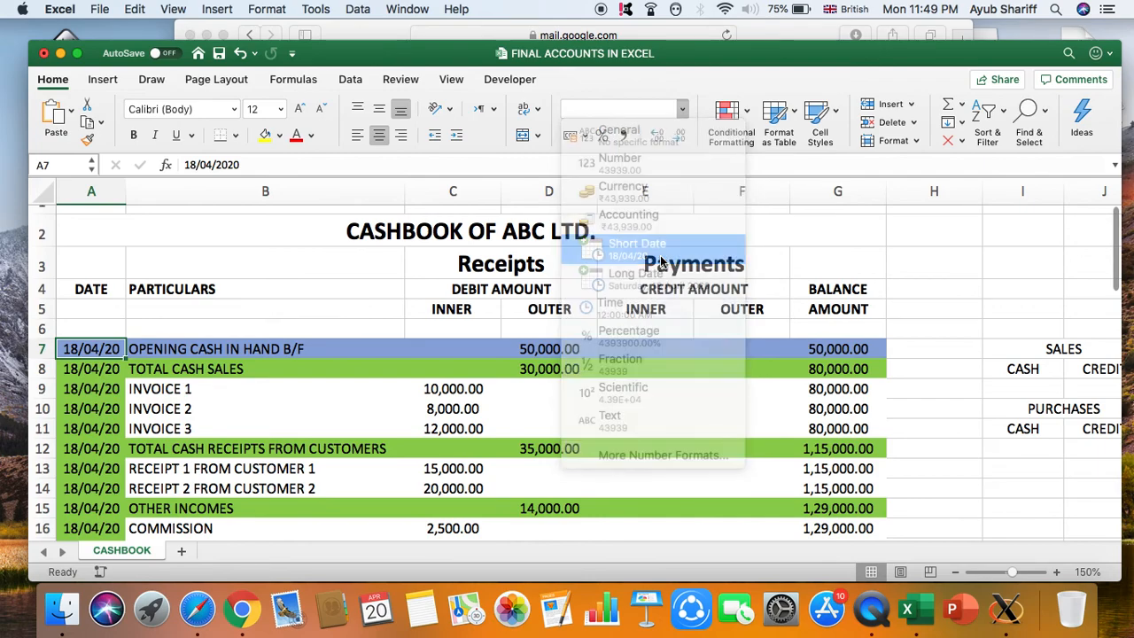
- Examine the opening cash in hand entry with its outer debit amount and the inner amount of Invoice 1
click(197, 353)
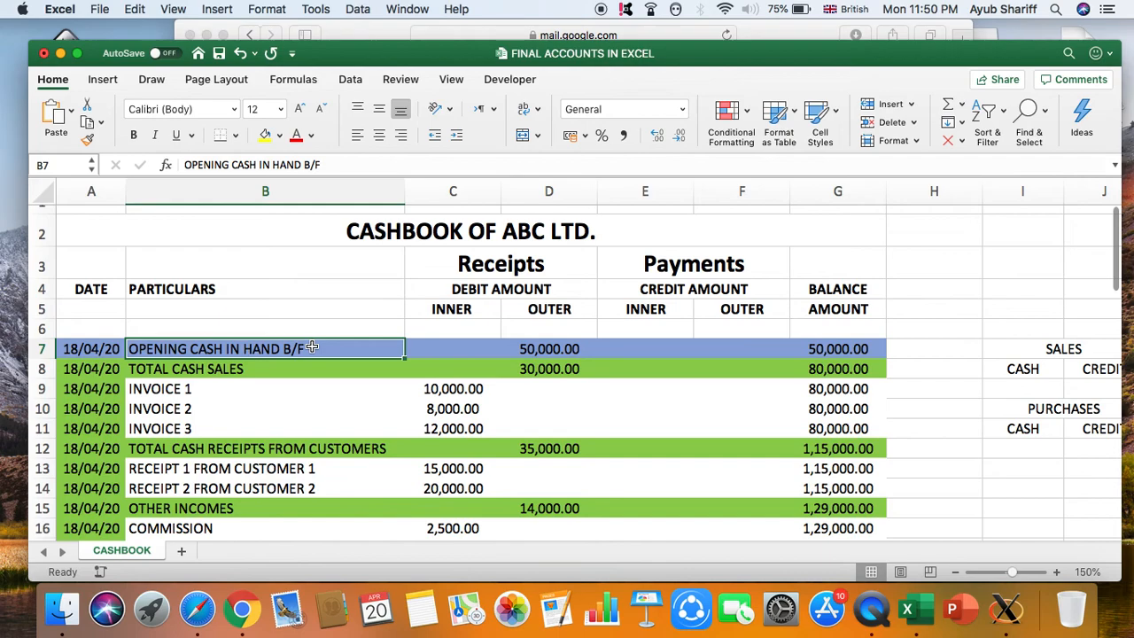
click(518, 349)
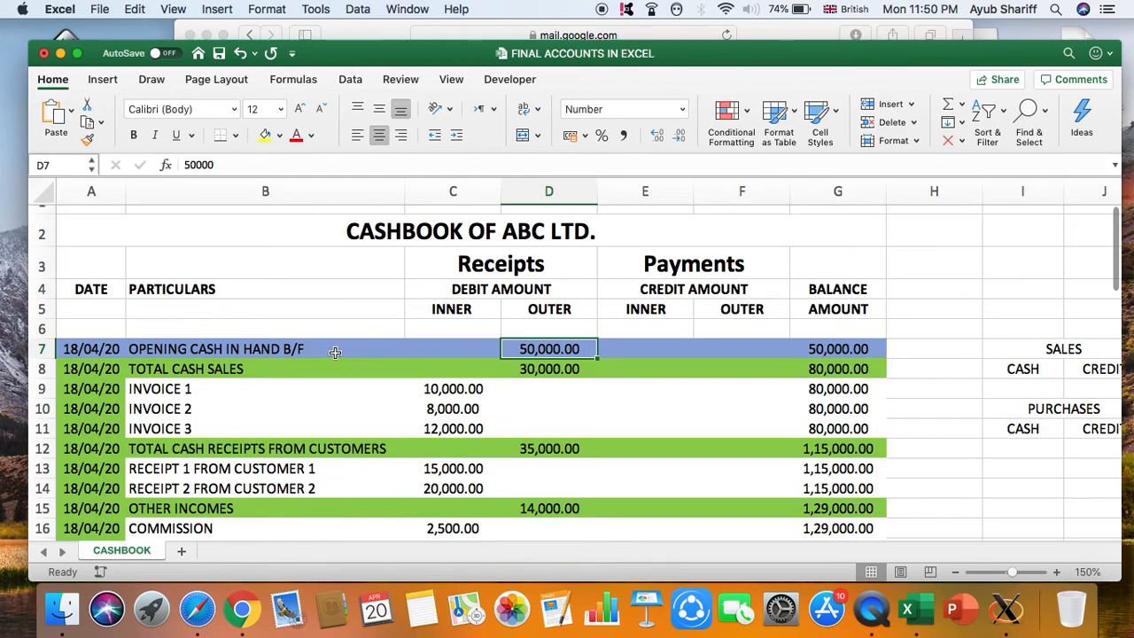
click(456, 391)
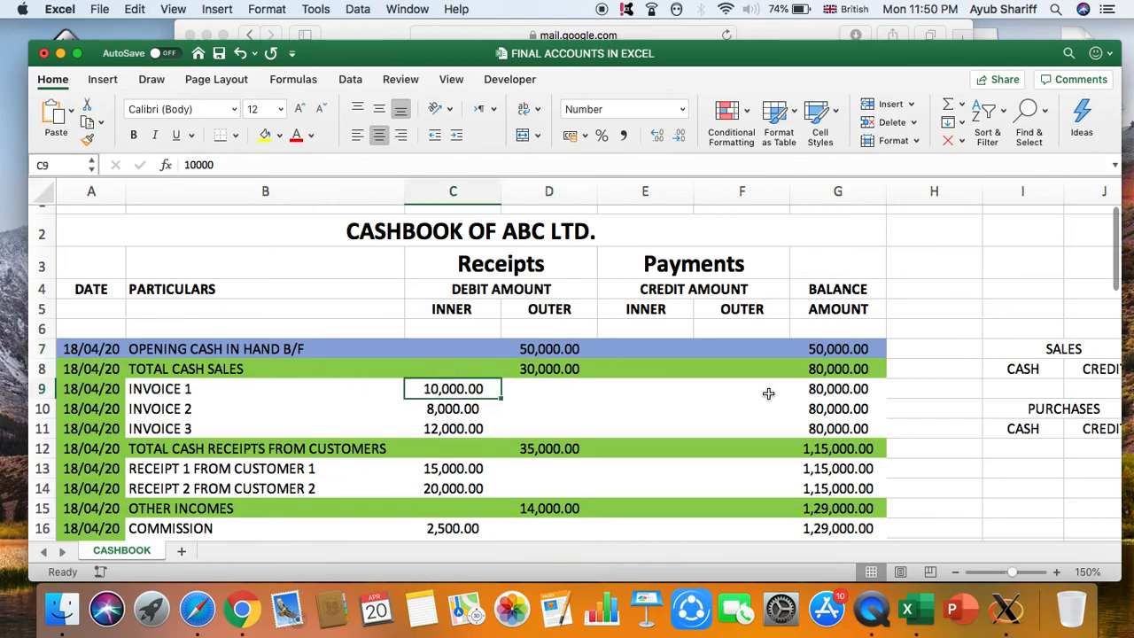
- Review the SALES classification into CASH and CREDIT noted between the two cashbooks, and return to the first cashbook
scroll(754, 395, right, 5)
scroll(795, 390, right, 3)
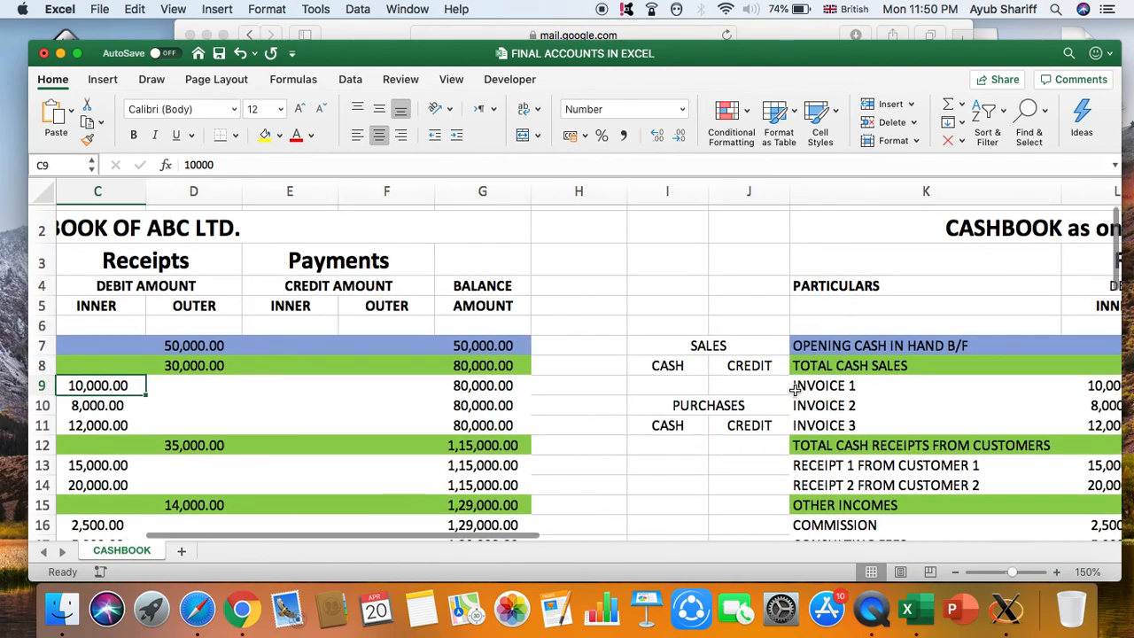
click(709, 346)
click(679, 364)
click(758, 368)
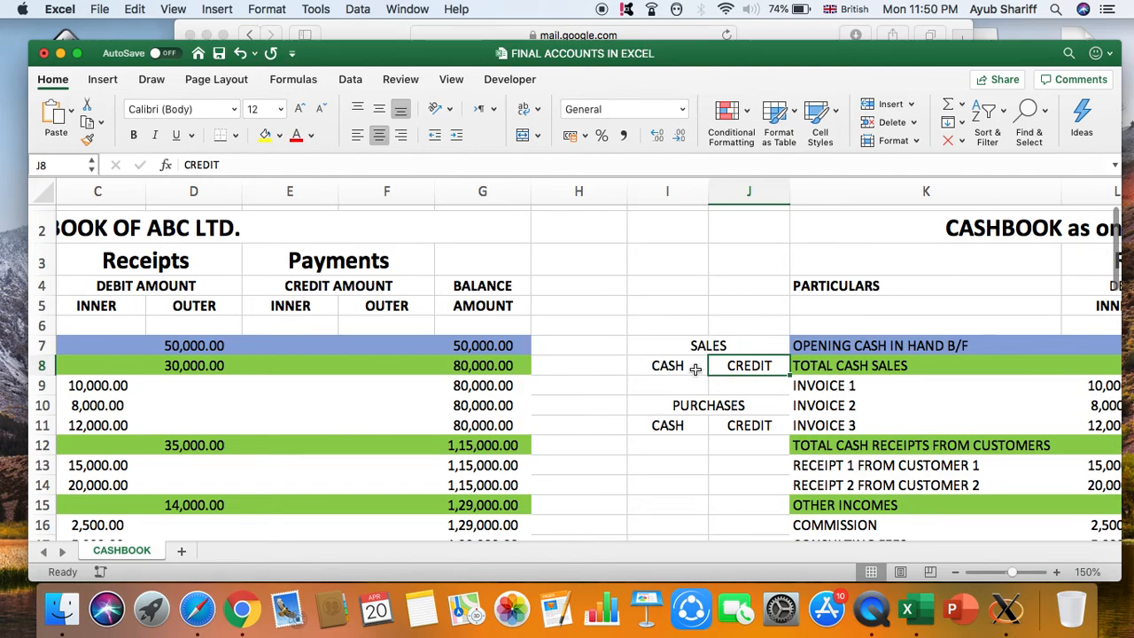
scroll(403, 385, left, 5)
scroll(403, 384, left, 5)
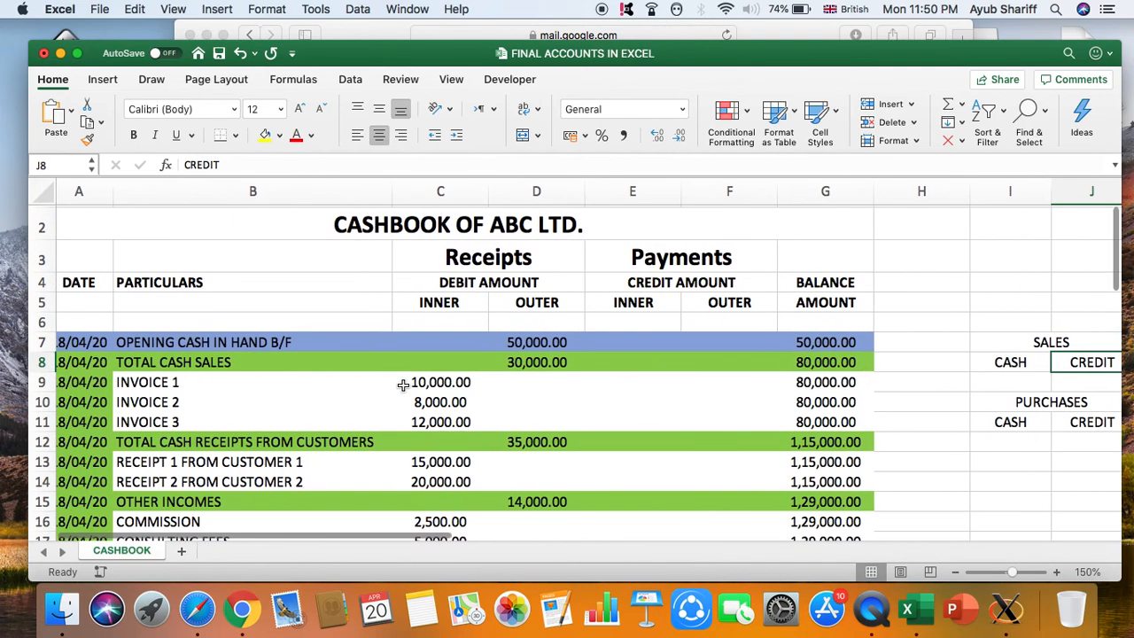
- Review the Total Cash Sales heading and the three invoices listed beneath it in the Particulars column
click(228, 355)
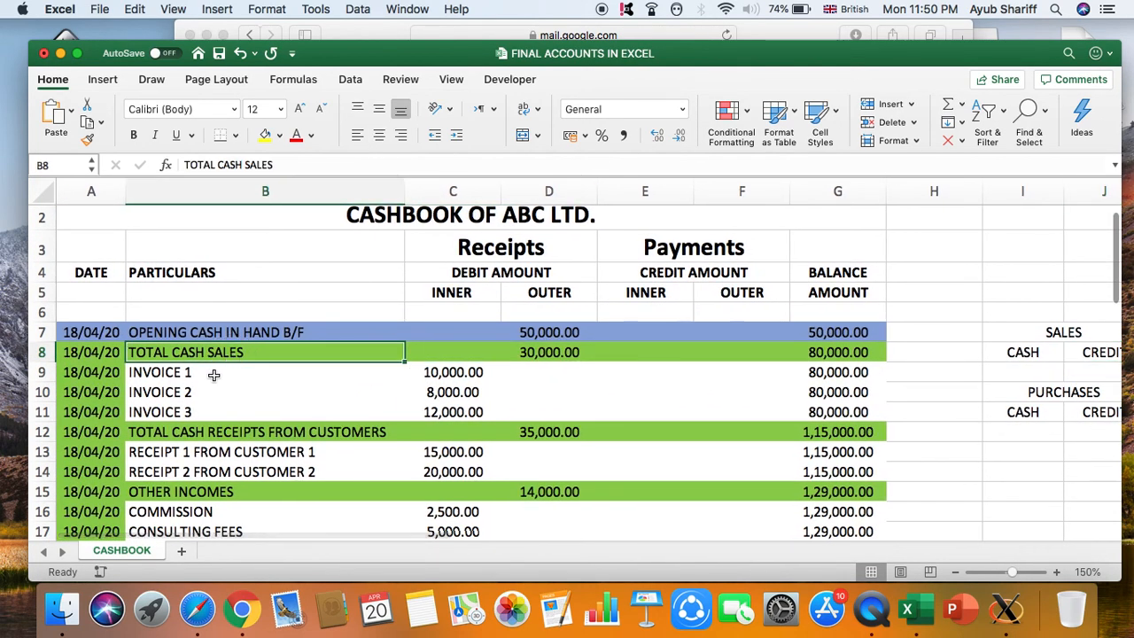
key(Down)
key(Down)
key(Down)
key(Up)
key(Up)
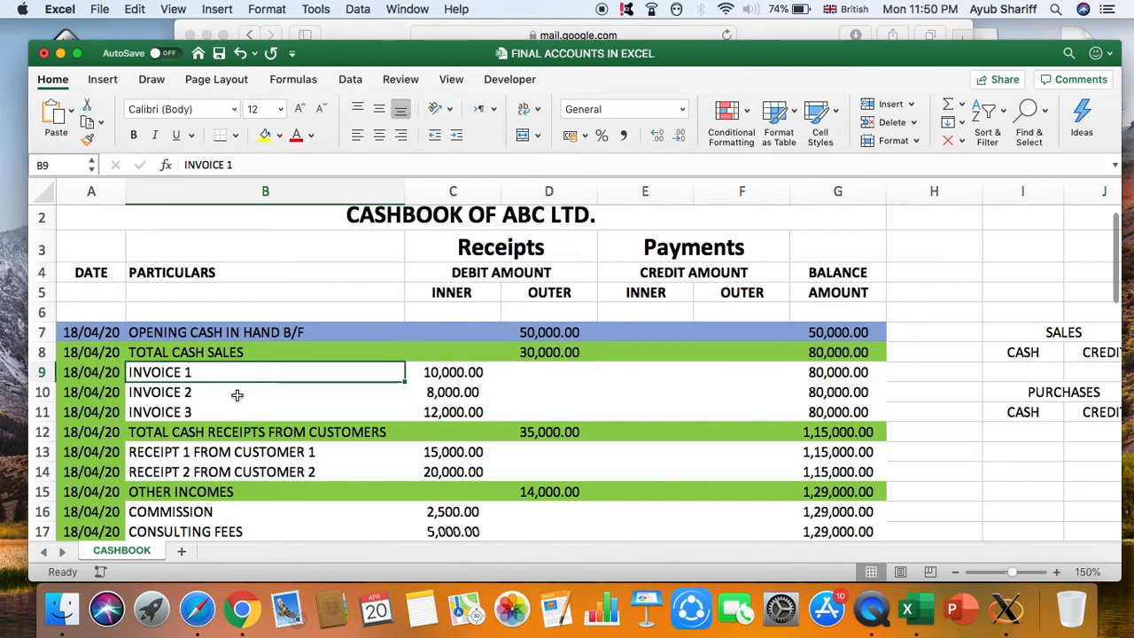
key(Down)
key(Down)
key(Up)
key(Up)
- Review the inner debit amounts of Invoices 1 to 3 under Total Cash Sales
key(Right)
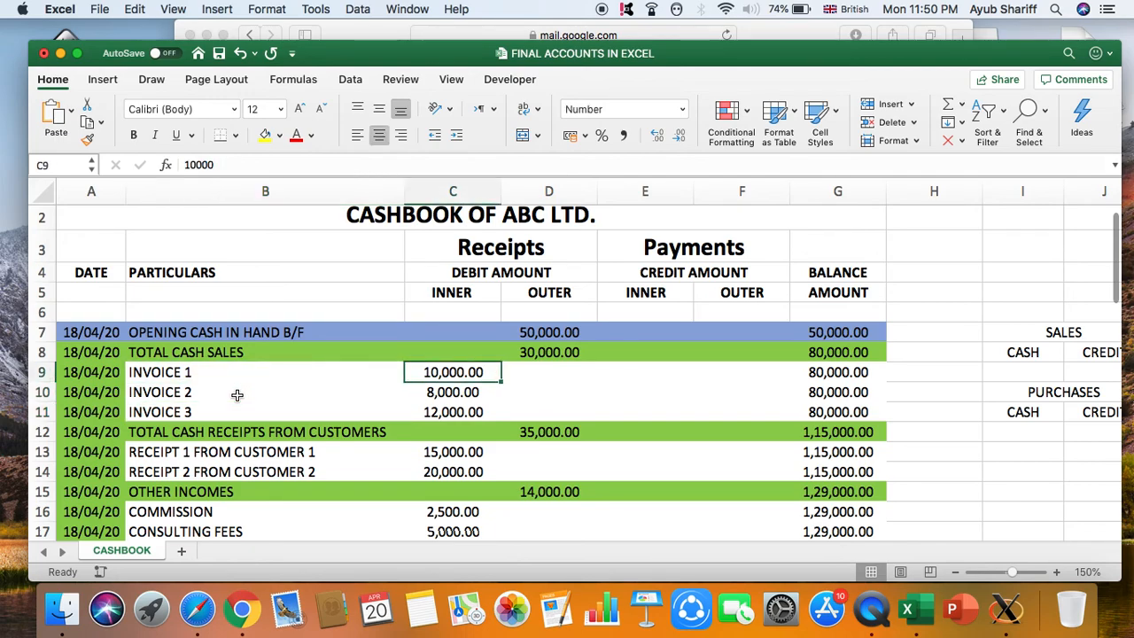
key(Down)
key(Down)
key(Up)
key(Up)
key(Down)
key(Down)
key(Up)
key(Up)
- Compare the particulars and dates of the sales invoices with those of the opening cash in hand entry
key(Left)
key(Left)
key(Right)
key(Down)
key(Down)
key(Up)
key(Up)
key(Left)
key(Up)
key(Up)
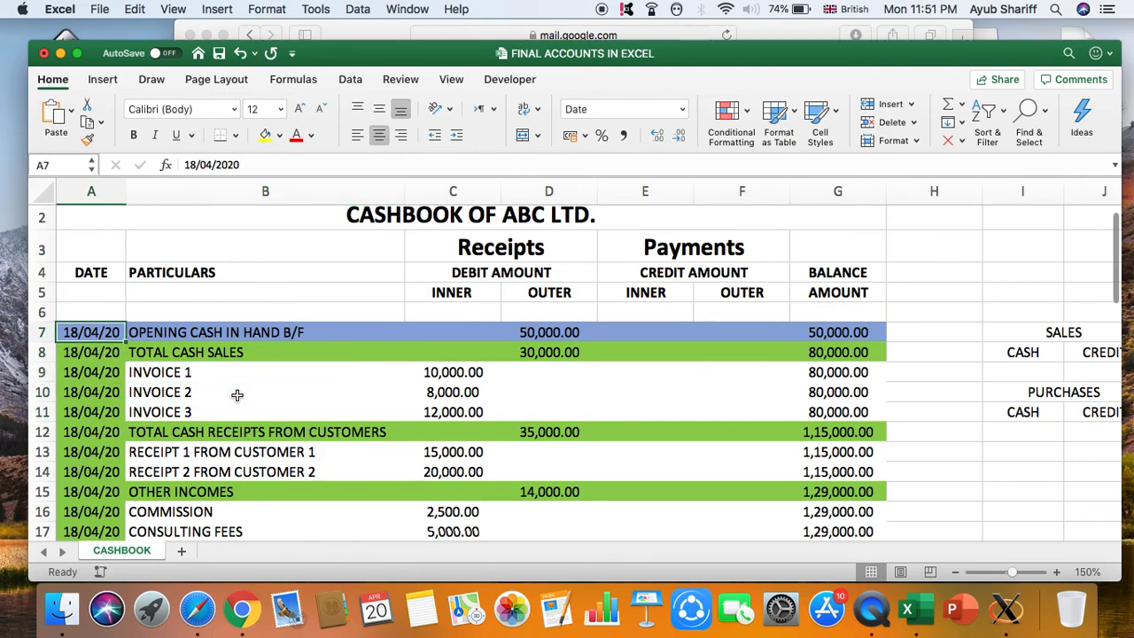
key(Right)
key(Left)
key(Right)
key(Left)
- Check the Date column of the first cashbook down through the receipts and payments entries and back up to Total Cash Sales
key(Down)
key(Down)
key(Down)
key(Down)
key(Down)
key(Down)
key(Down)
key(Down)
key(Down)
key(Down)
key(Down)
key(Down)
key(Down)
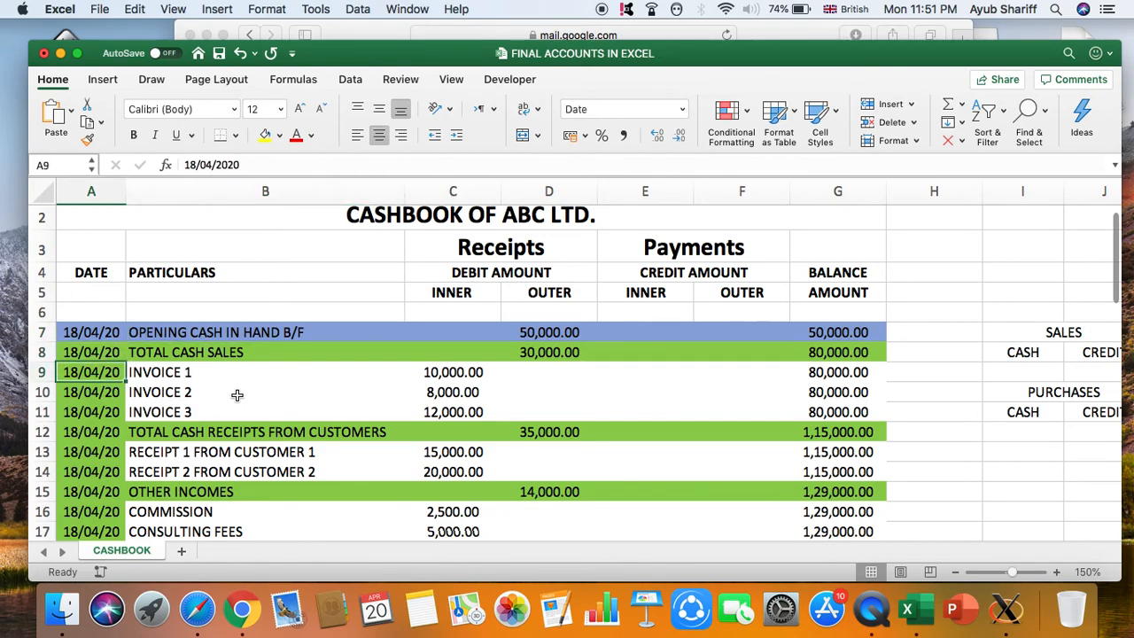
key(Down)
key(Down)
key(Down)
key(Down)
key(Down)
key(Down)
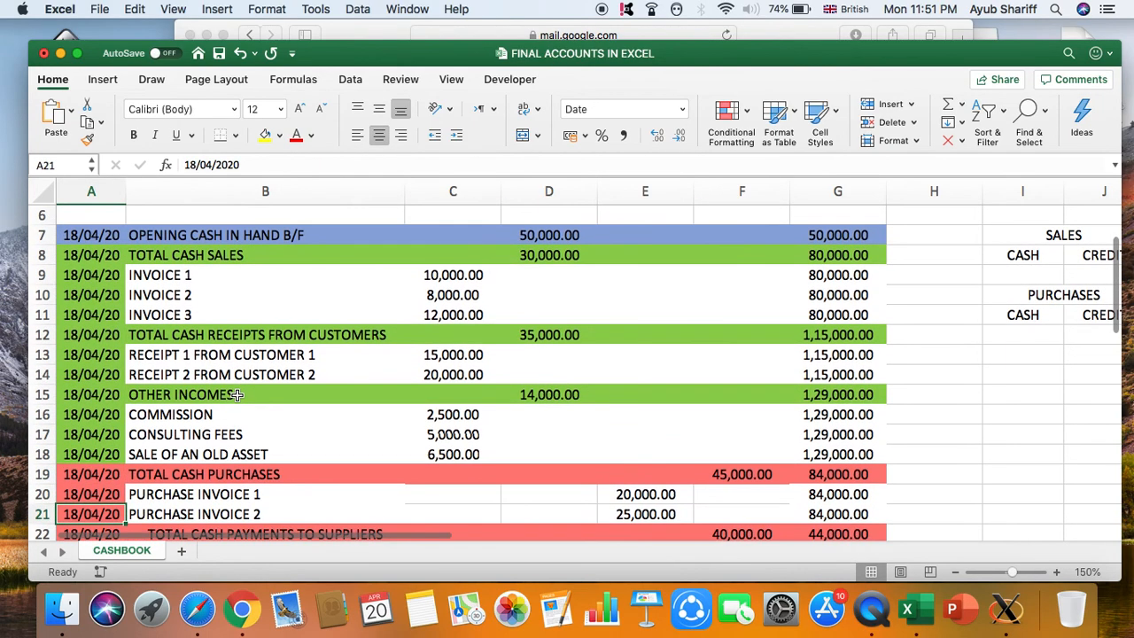
key(Down)
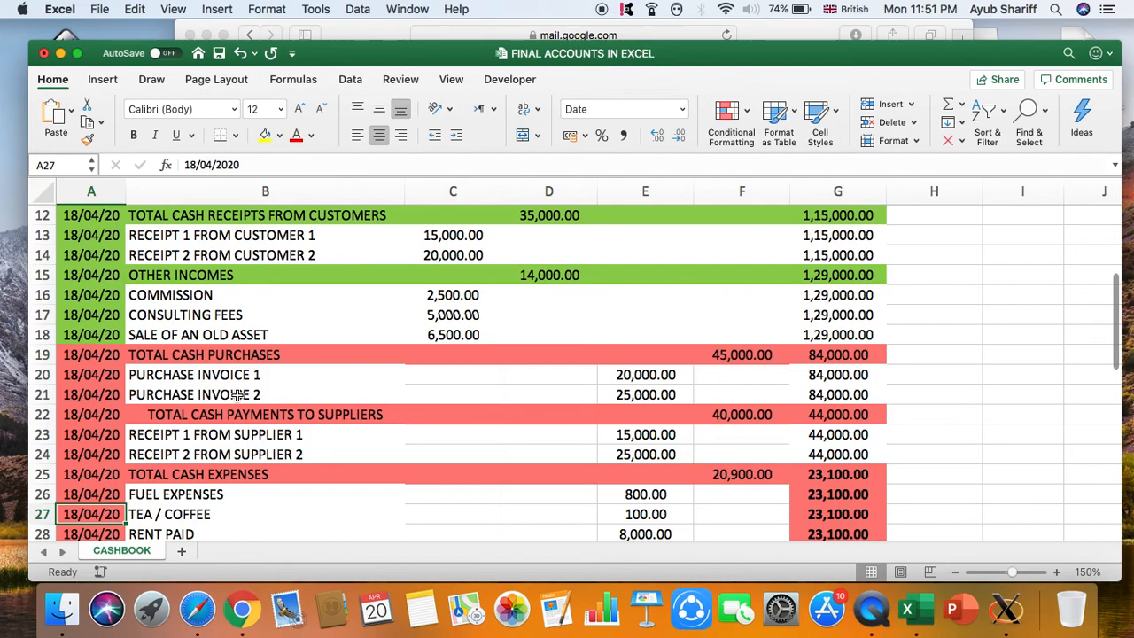
key(Down)
key(Down)
key(Down)
key(Down)
key(Down)
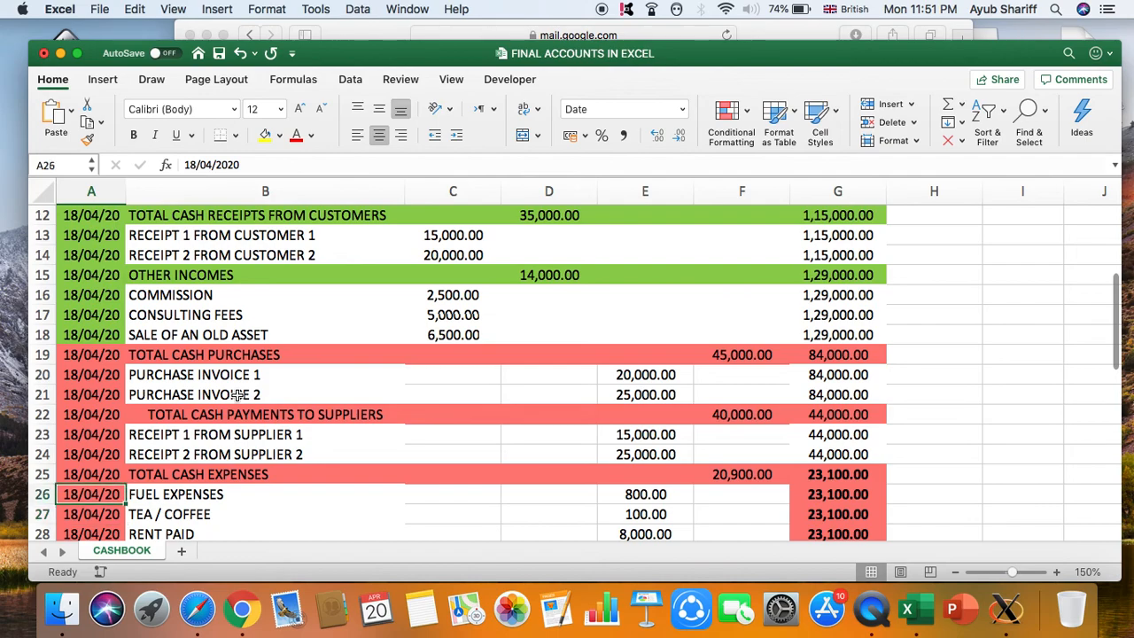
key(Down)
key(Down)
key(Down)
key(Up)
key(Up)
key(Up)
key(Up)
key(Up)
key(Up)
key(Up)
key(Up)
key(Up)
key(Up)
key(Up)
key(Up)
key(Up)
key(Up)
key(Up)
key(Up)
key(Up)
key(Up)
key(Up)
key(Up)
key(Up)
key(Up)
key(Up)
key(Up)
key(Up)
key(Up)
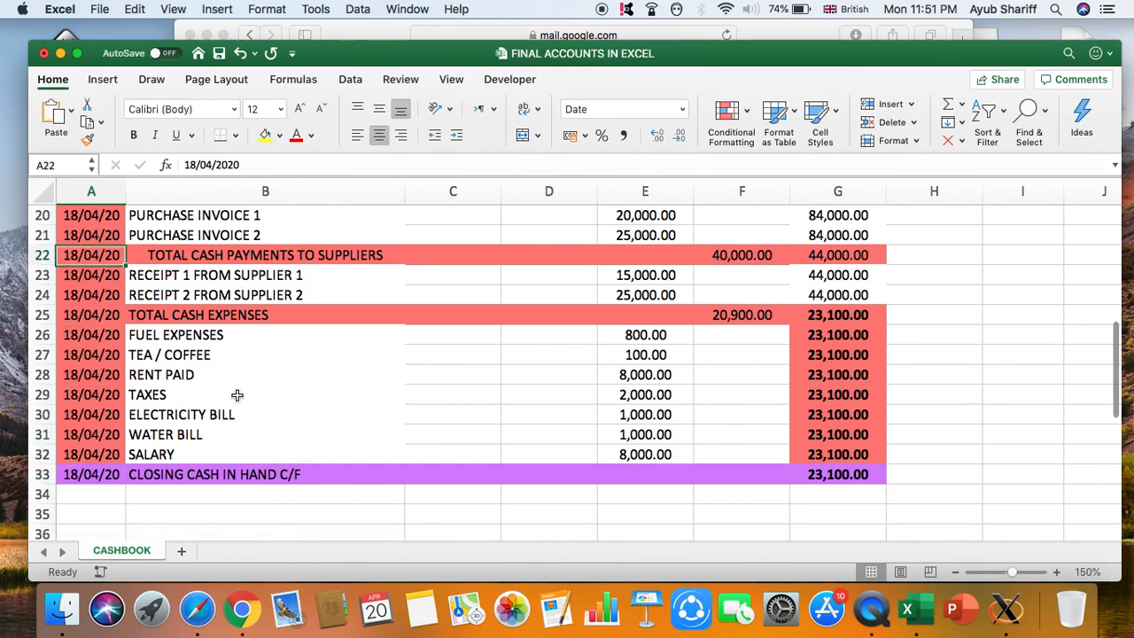
key(Up)
key(Up)
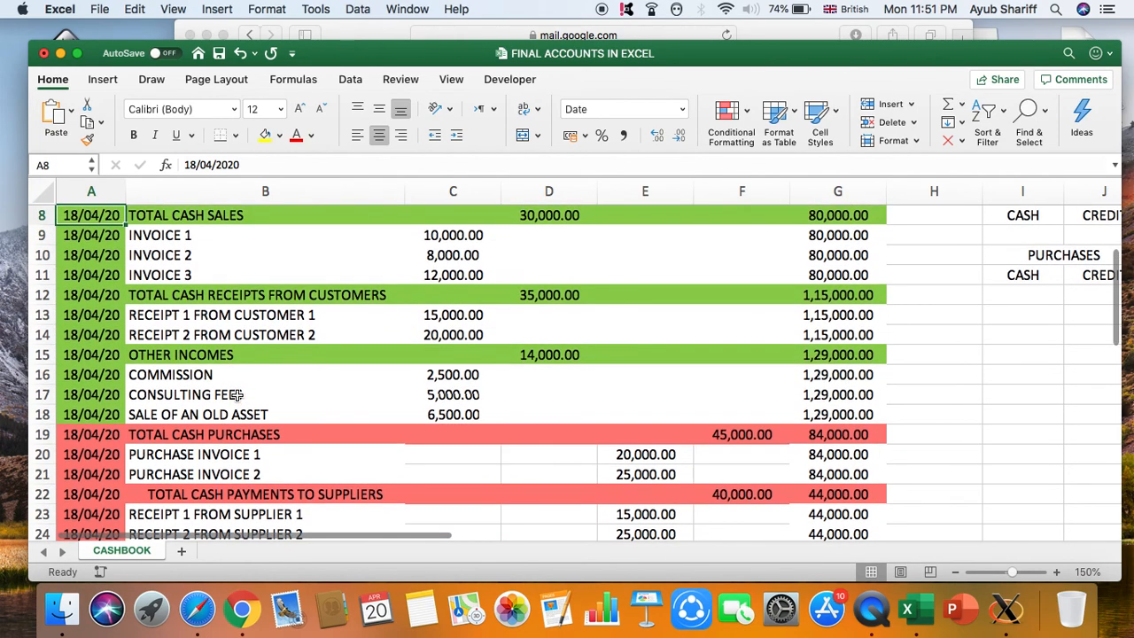
- Enter the date 18/04/20 in the Date column for the Total Cash Sales row
key(Down)
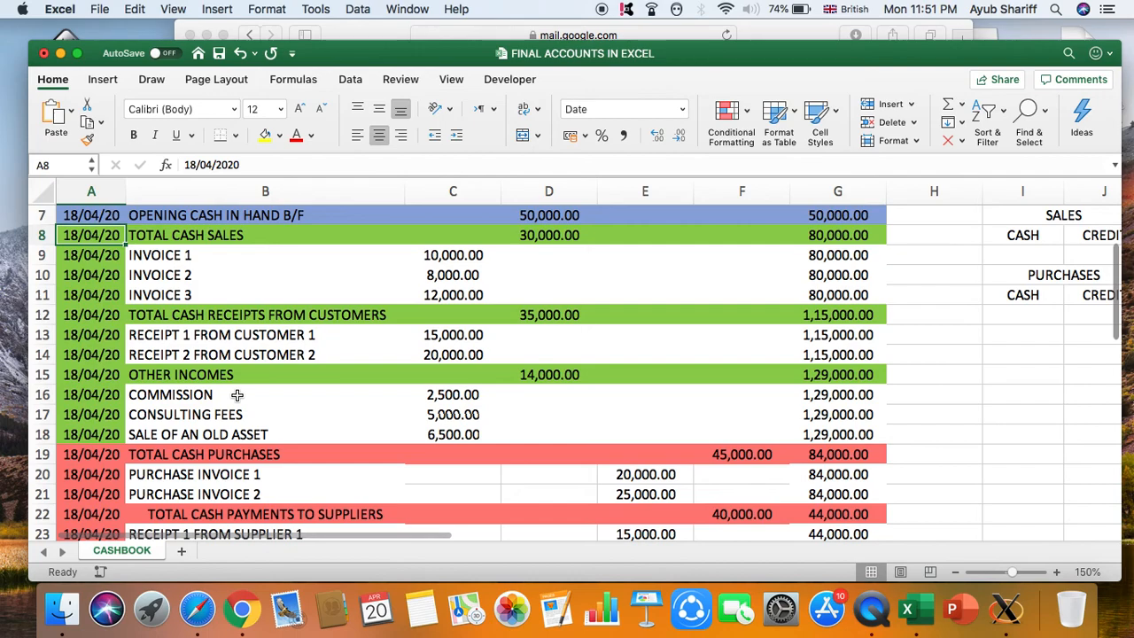
text(18/04/20)
key(Return)
click(103, 236)
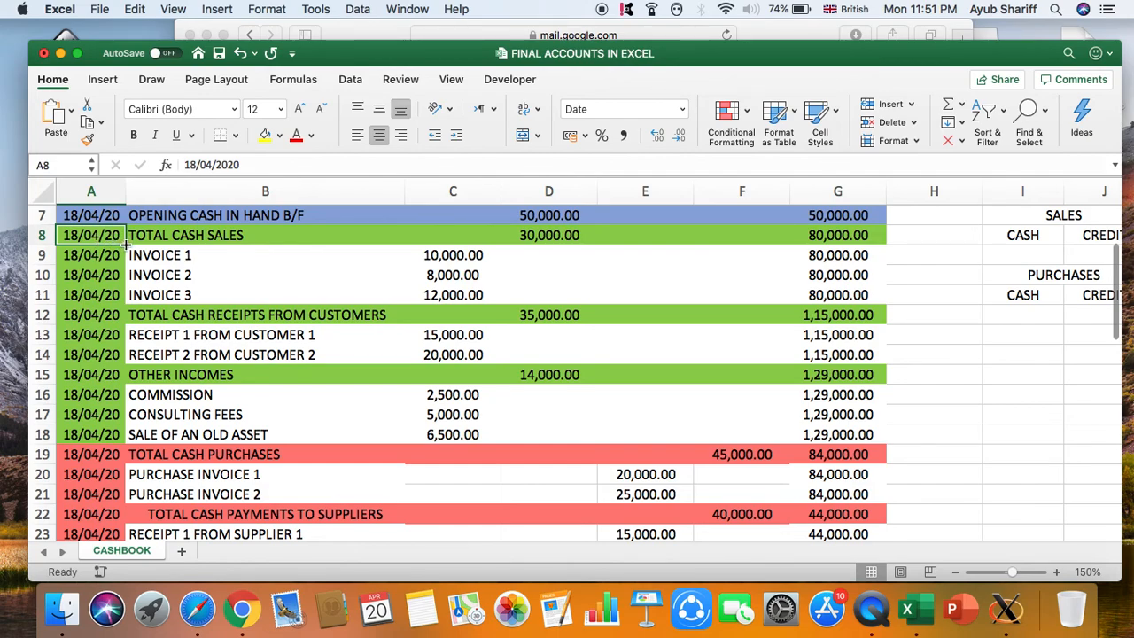
- Try to fill the Total Cash Sales date down through the Sale of an Old Asset row, and undo the fill
drag(126, 246, 125, 441)
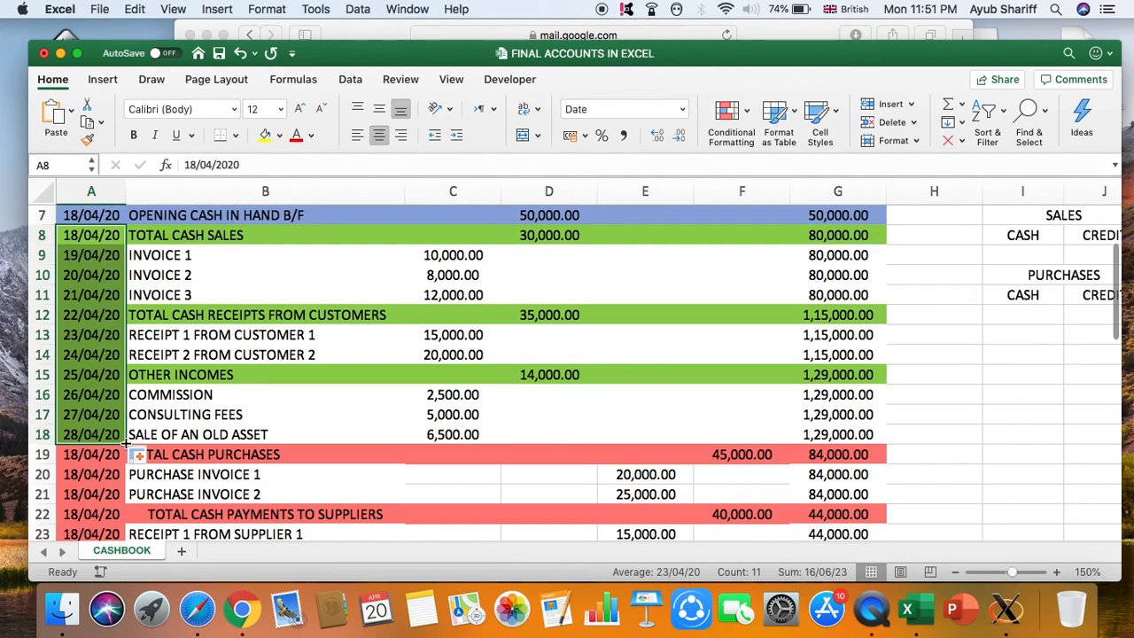
key(super+z)
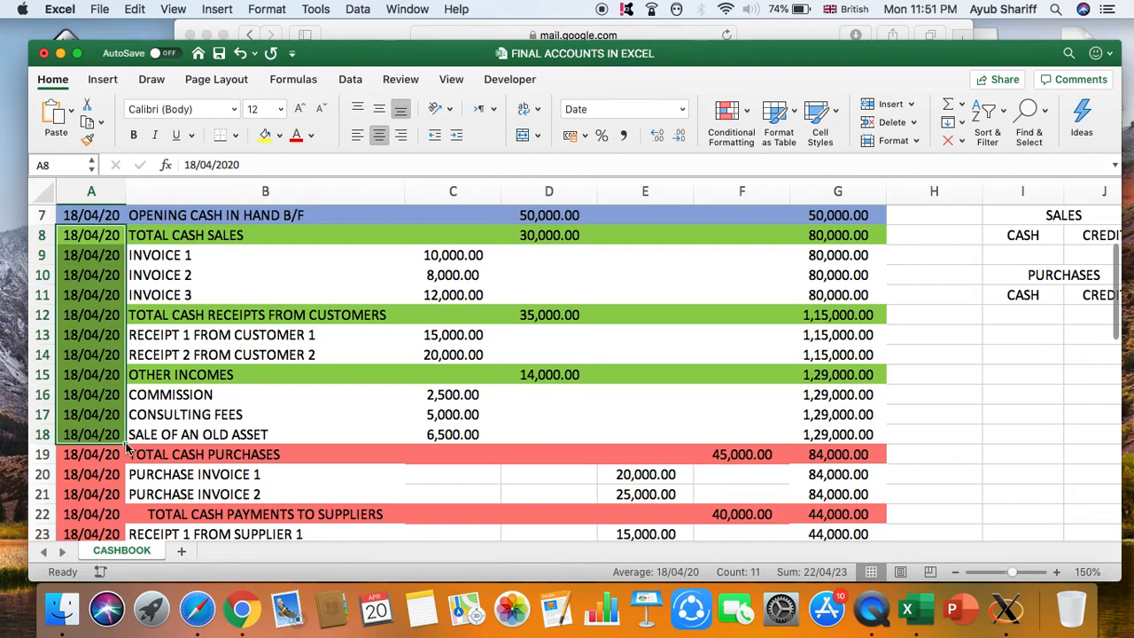
click(104, 236)
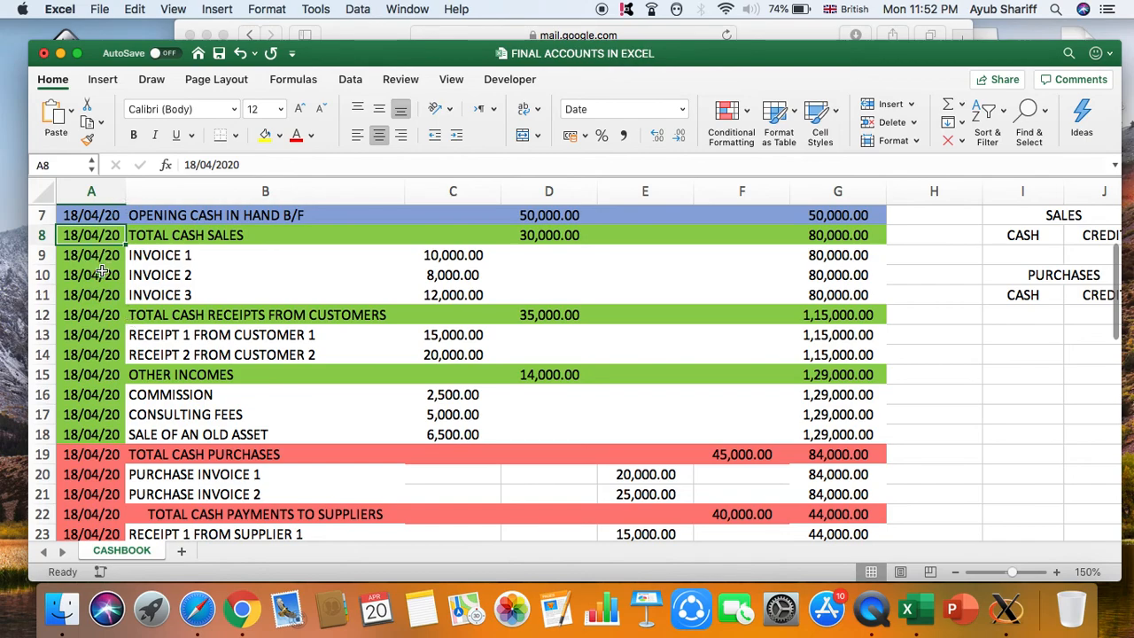
- Review the inner amounts of Invoices 1 to 3, the outer Total Cash Sales amount and the Debit Amount headings above them
click(418, 257)
key(Down)
key(Down)
key(Up)
key(Up)
key(Up)
key(Right)
scroll(601, 307, up, 3)
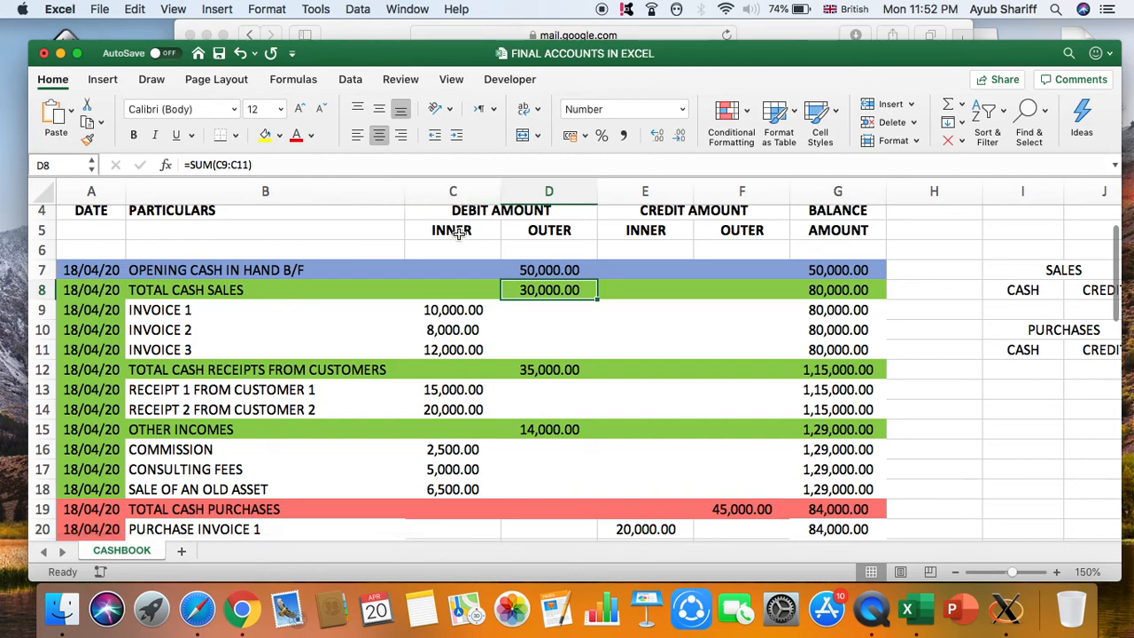
click(470, 187)
click(452, 310)
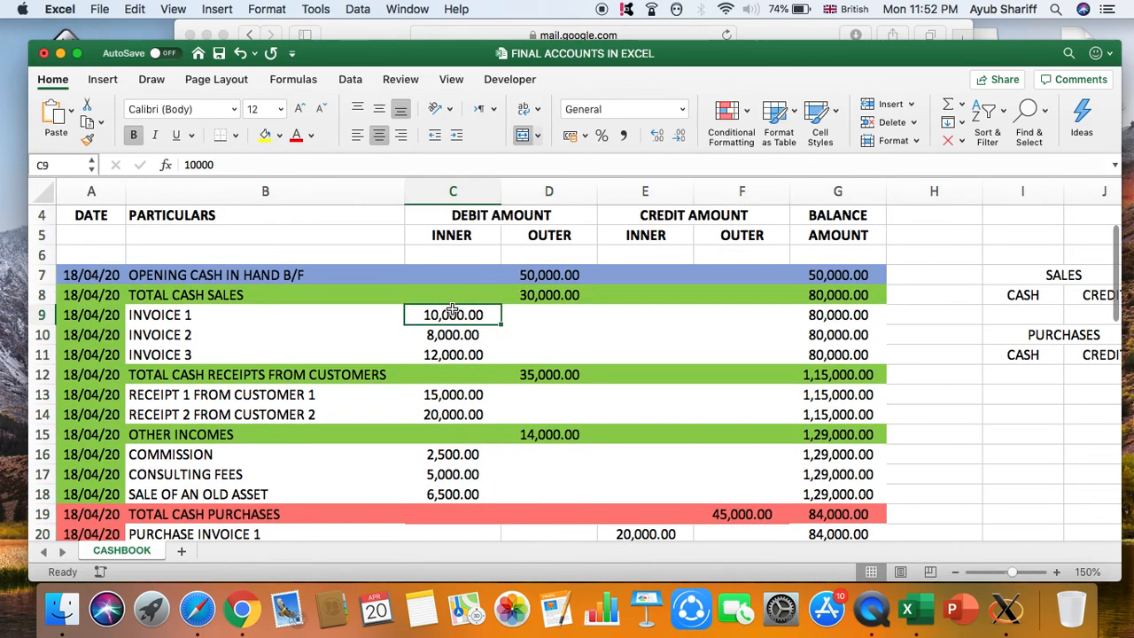
- Total the three invoices in the outer debit amount of Total Cash Sales with =SUM(C9:C11)
click(548, 295)
text(=SUM)
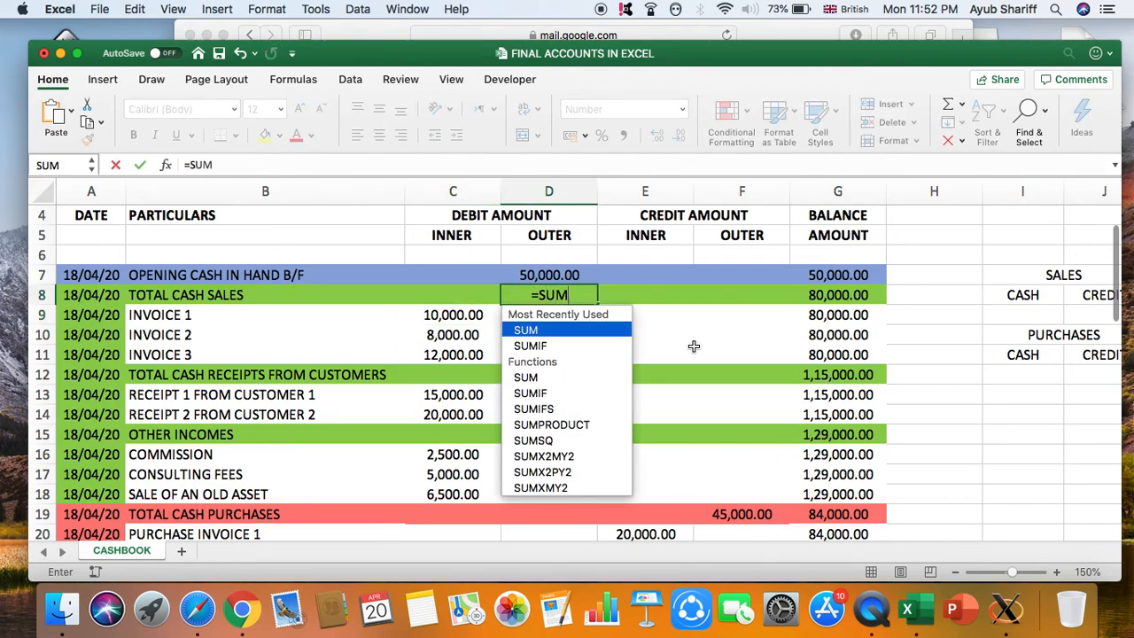
text(()
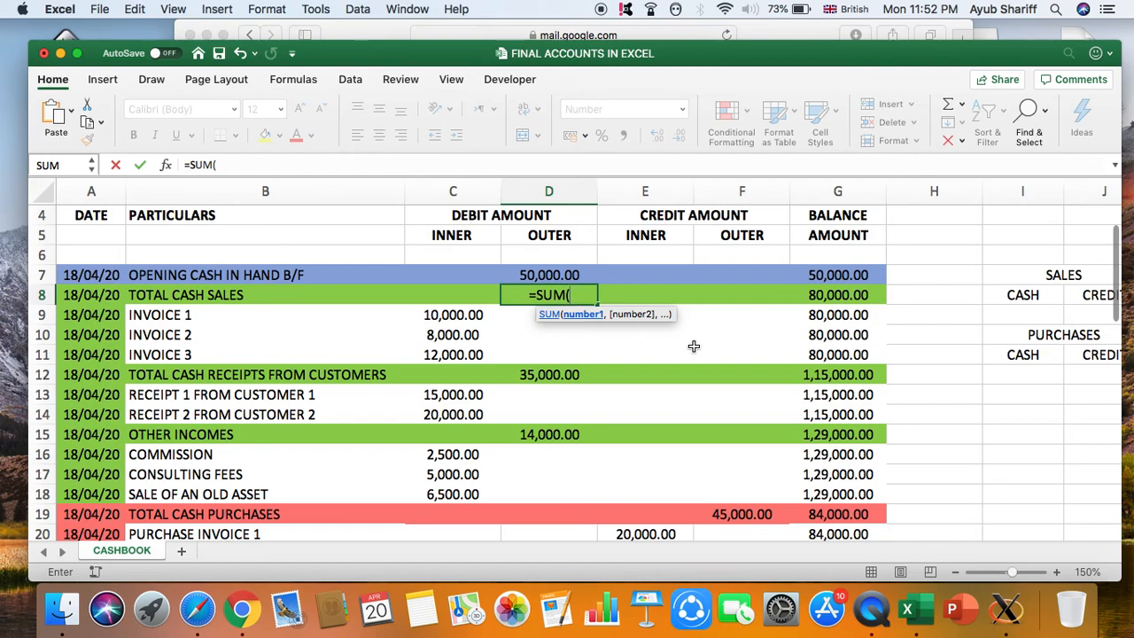
click(462, 325)
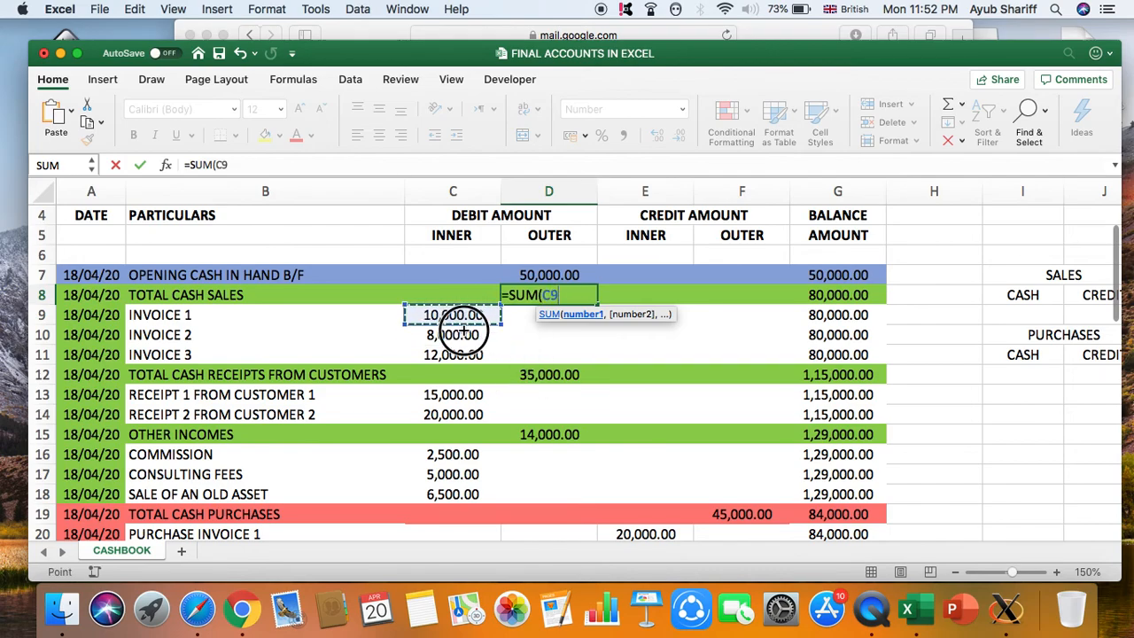
drag(462, 325, 462, 357)
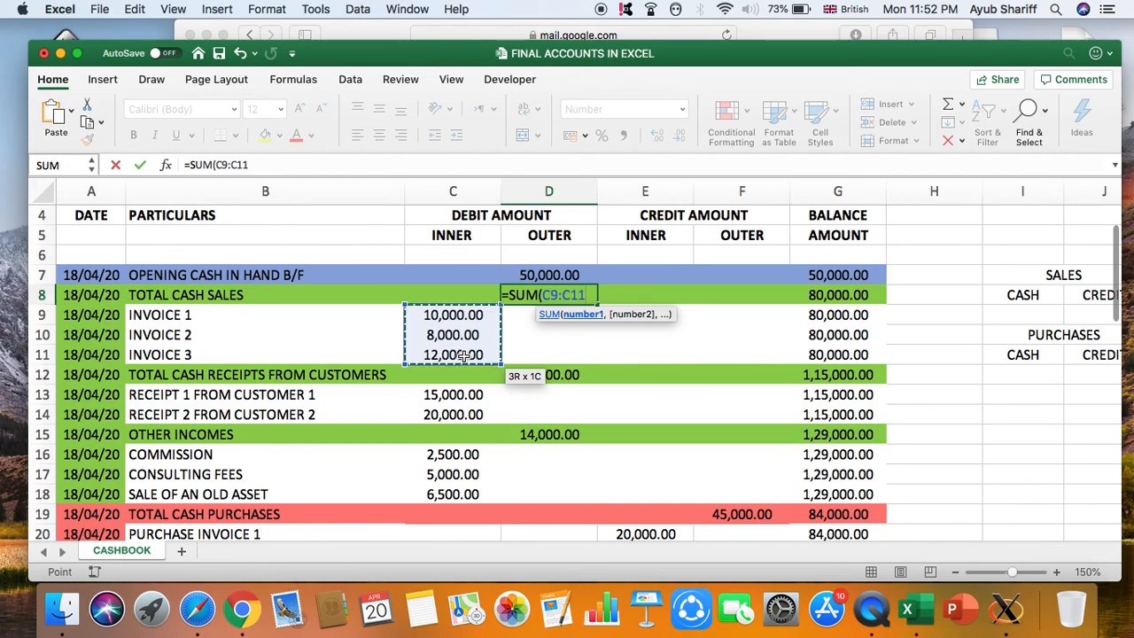
text())
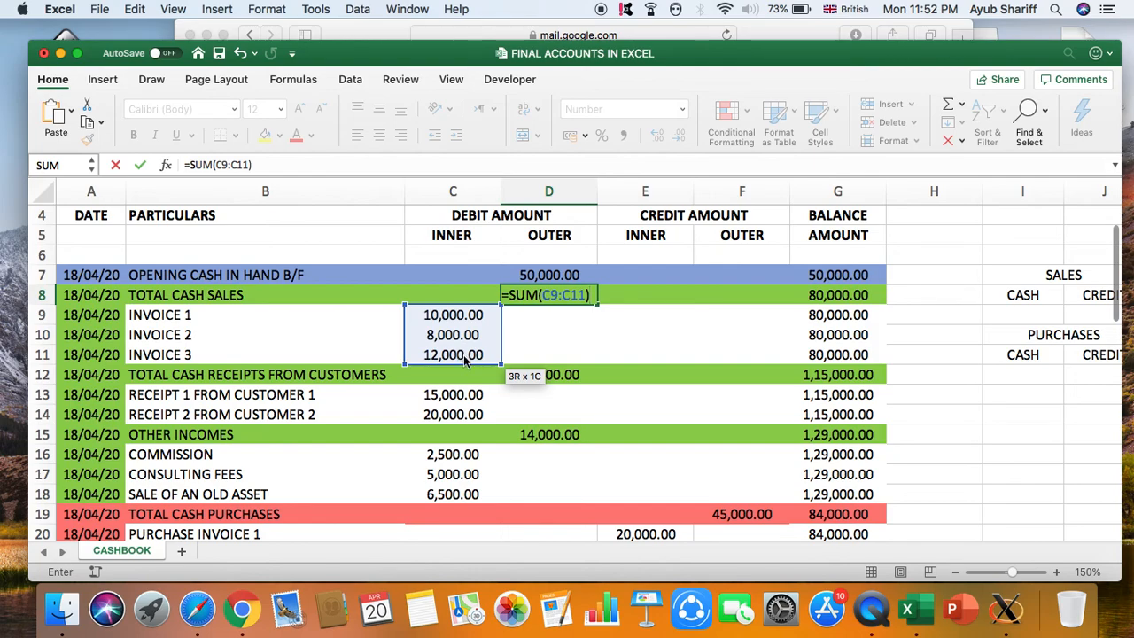
key(Return)
key(Up)
- Check the combined inner amounts of Invoices 1 to 3 against the outer Total Cash Sales amount
drag(447, 314, 450, 355)
drag(446, 316, 447, 352)
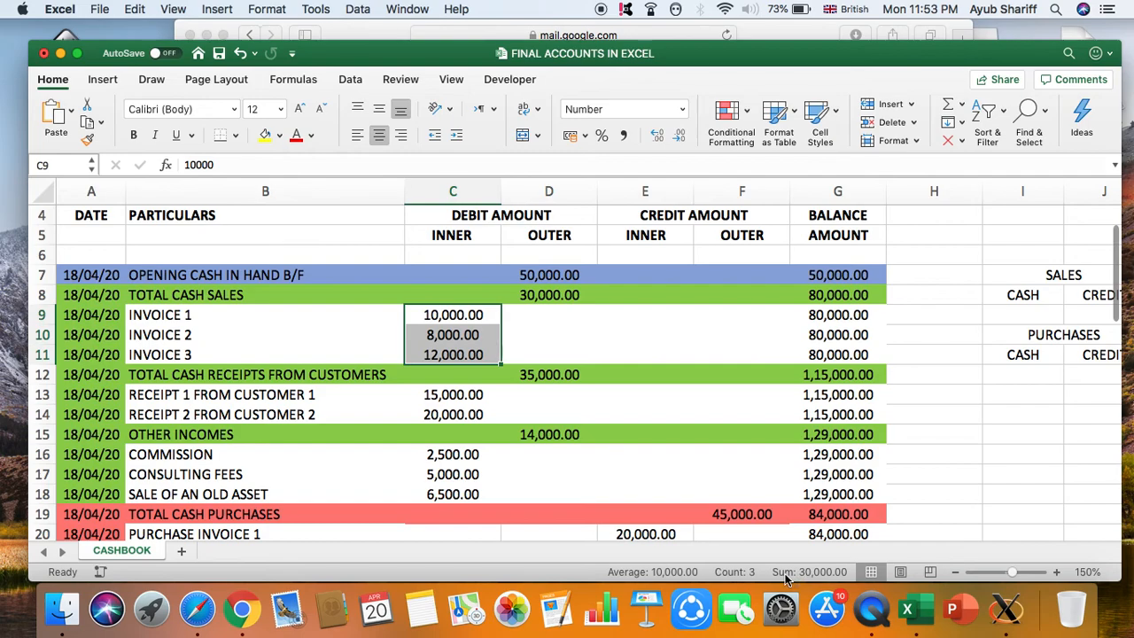
click(545, 296)
double_click(461, 314)
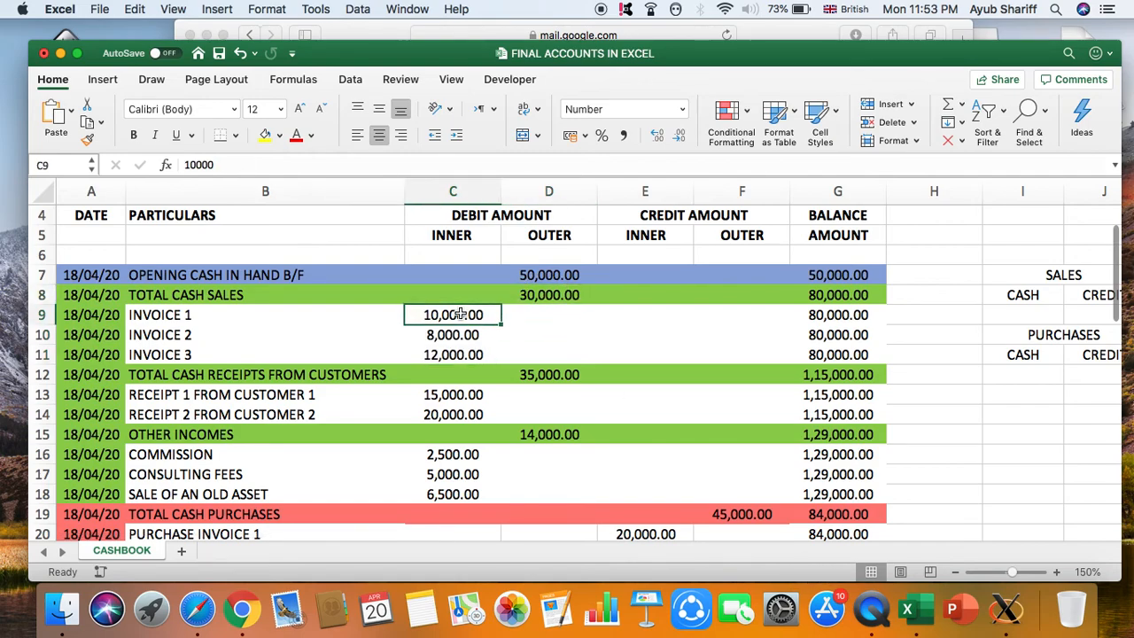
click(546, 296)
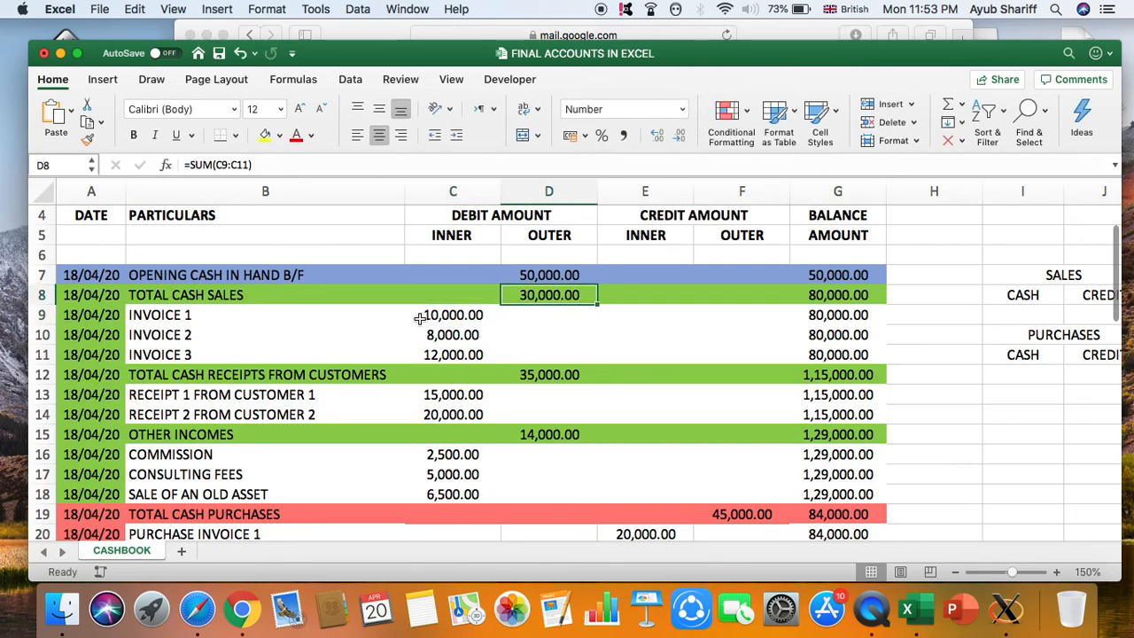
click(449, 321)
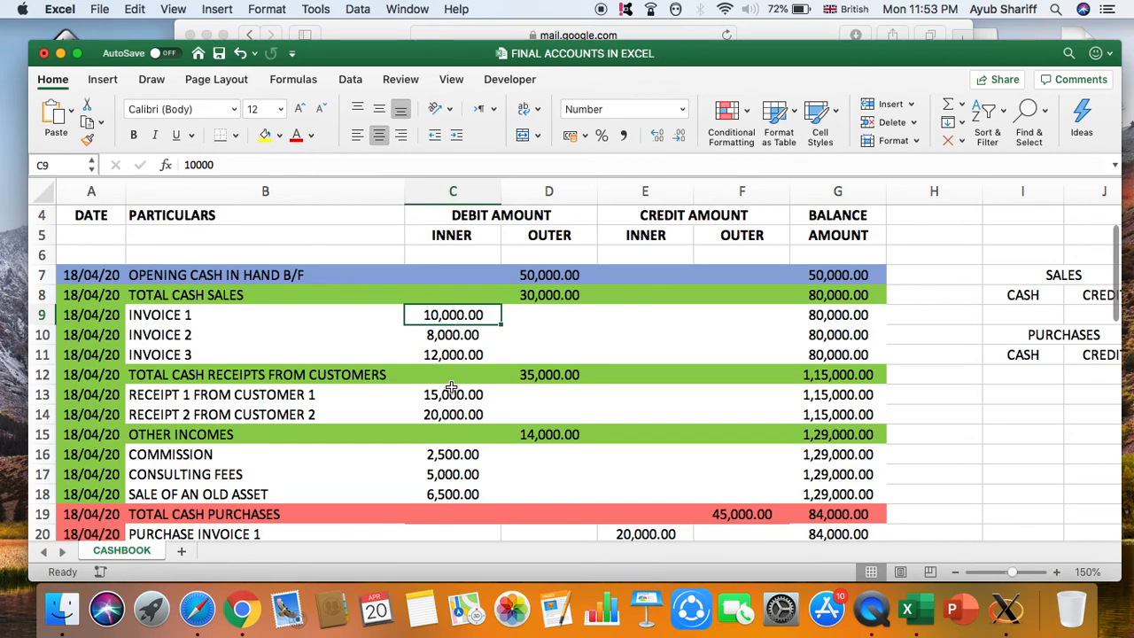
click(477, 310)
click(446, 315)
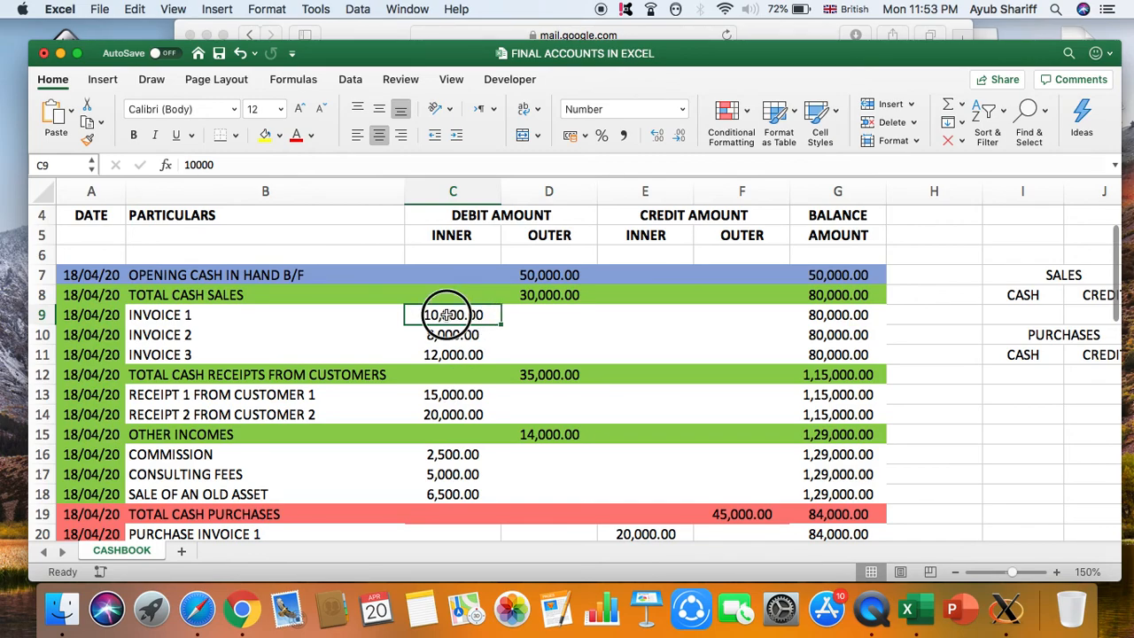
drag(446, 315, 452, 355)
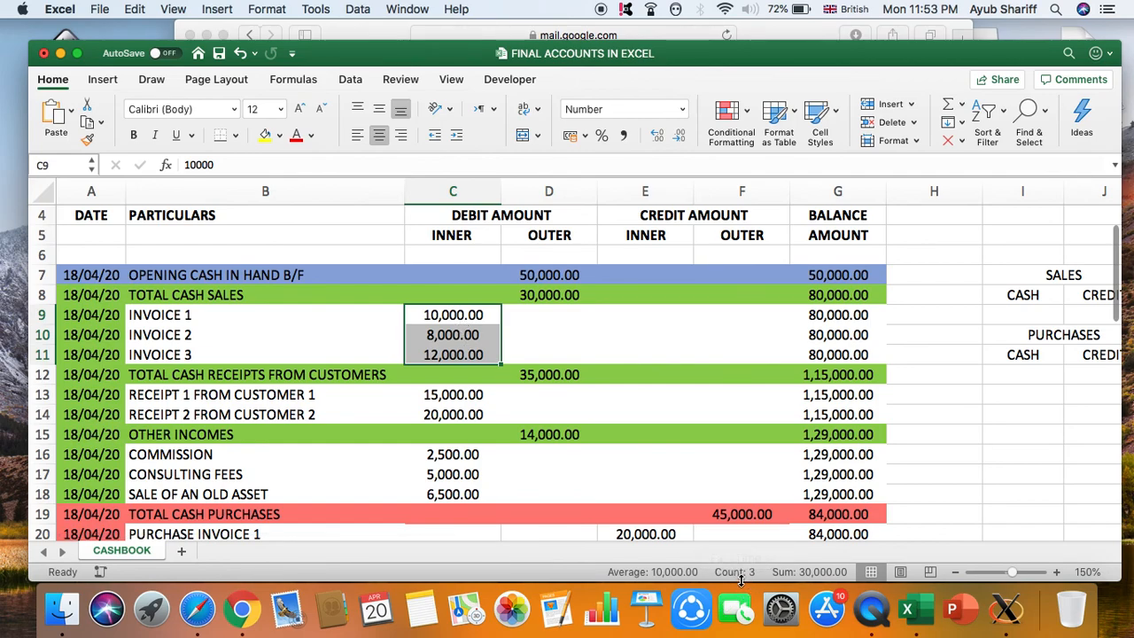
click(532, 294)
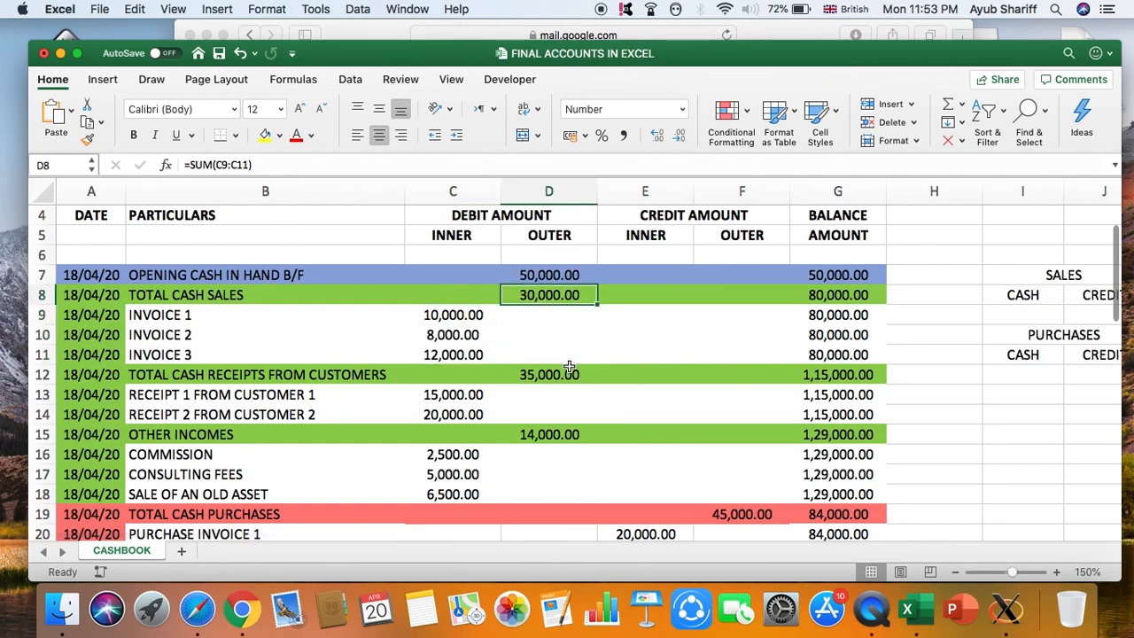
- Review the Total Cash Receipts from Customers heading, its two customer receipts and their inner debit amounts
click(194, 376)
scroll(998, 395, right, 2)
scroll(998, 394, right, 2)
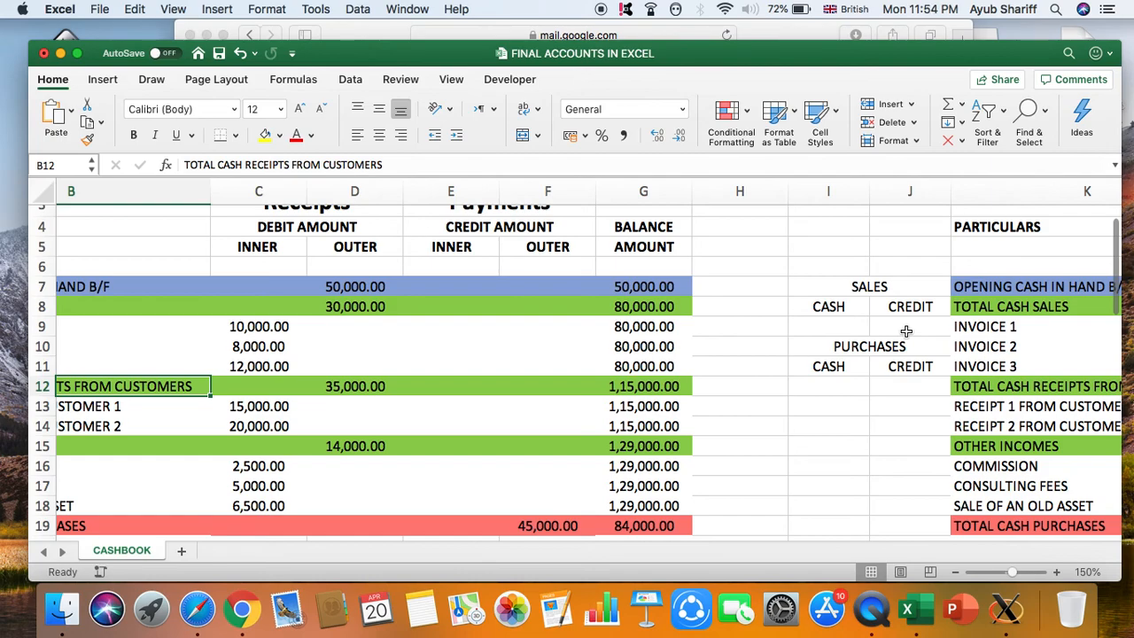
scroll(907, 332, left, 5)
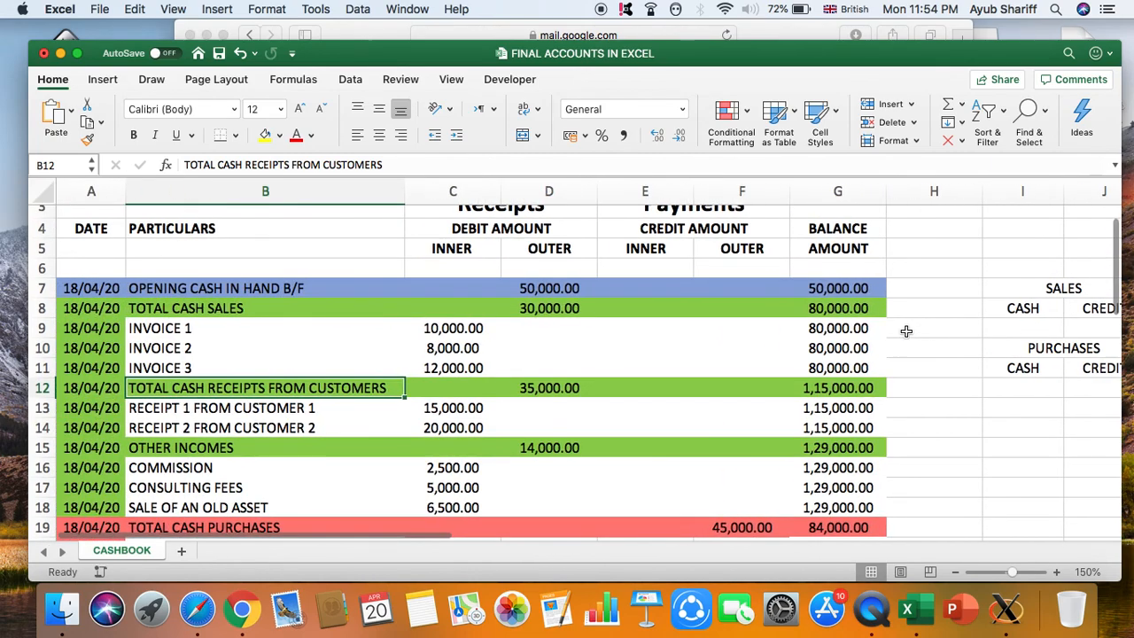
click(212, 408)
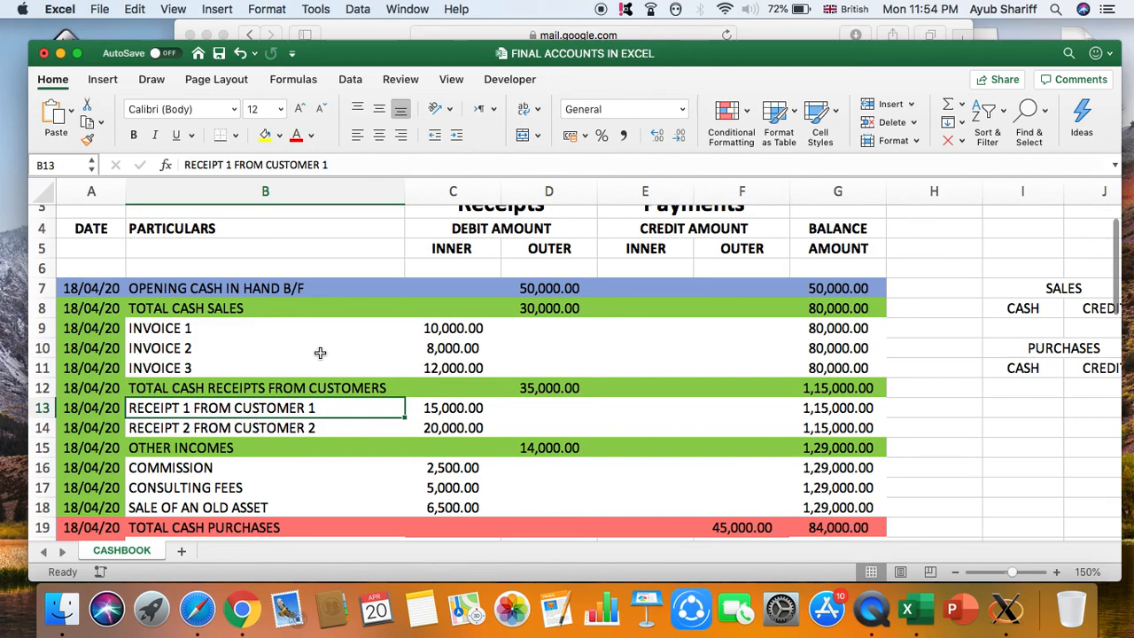
key(Down)
key(Up)
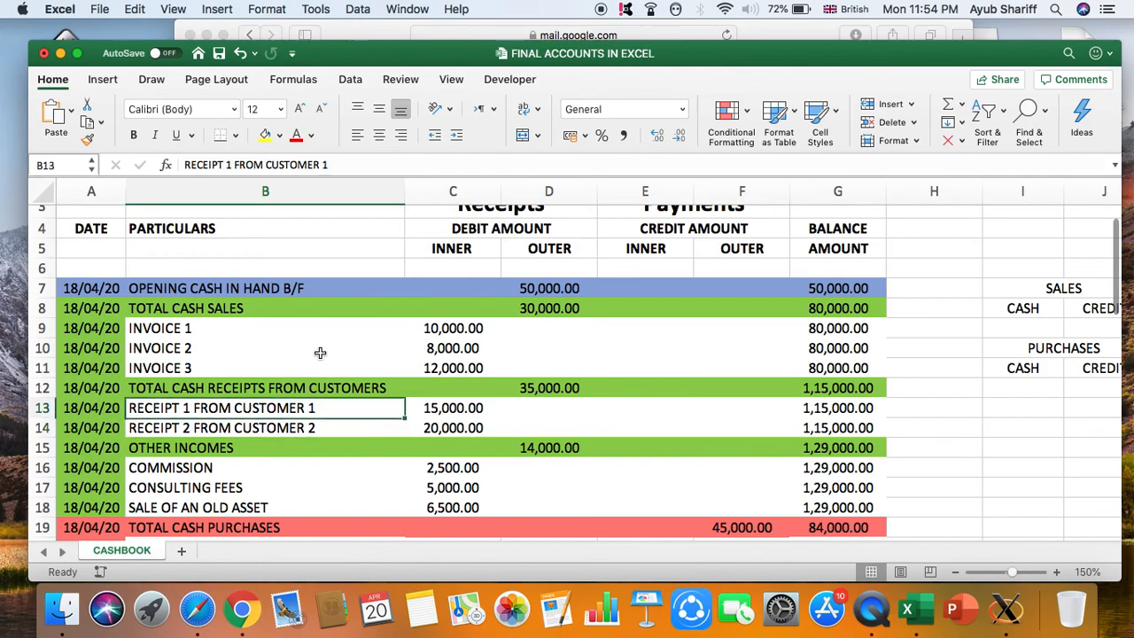
key(Right)
key(Down)
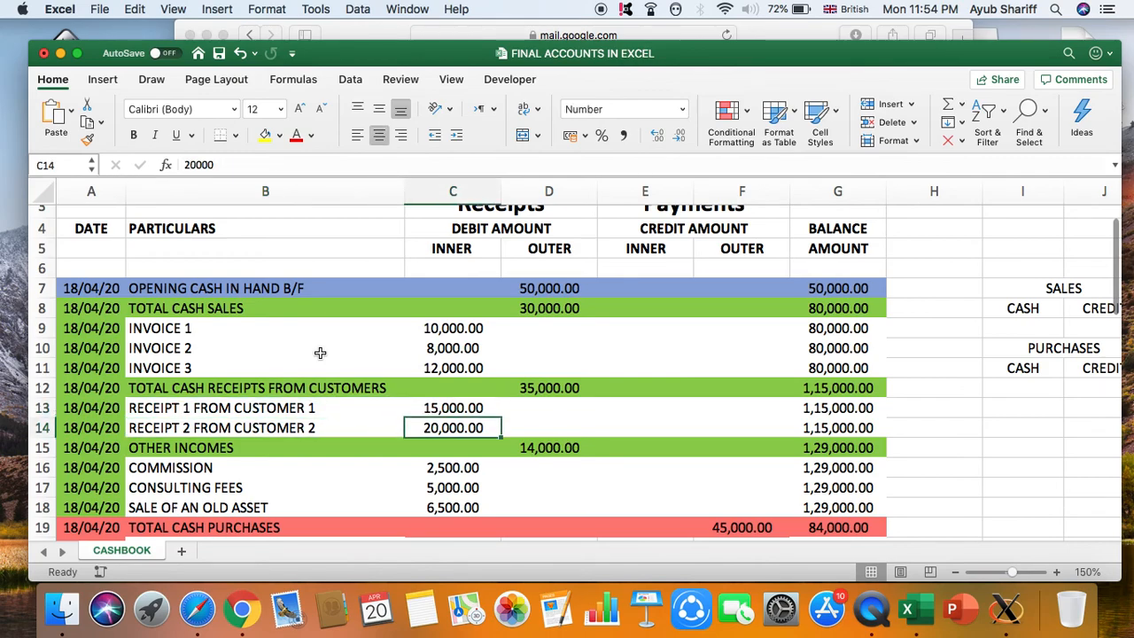
key(Up)
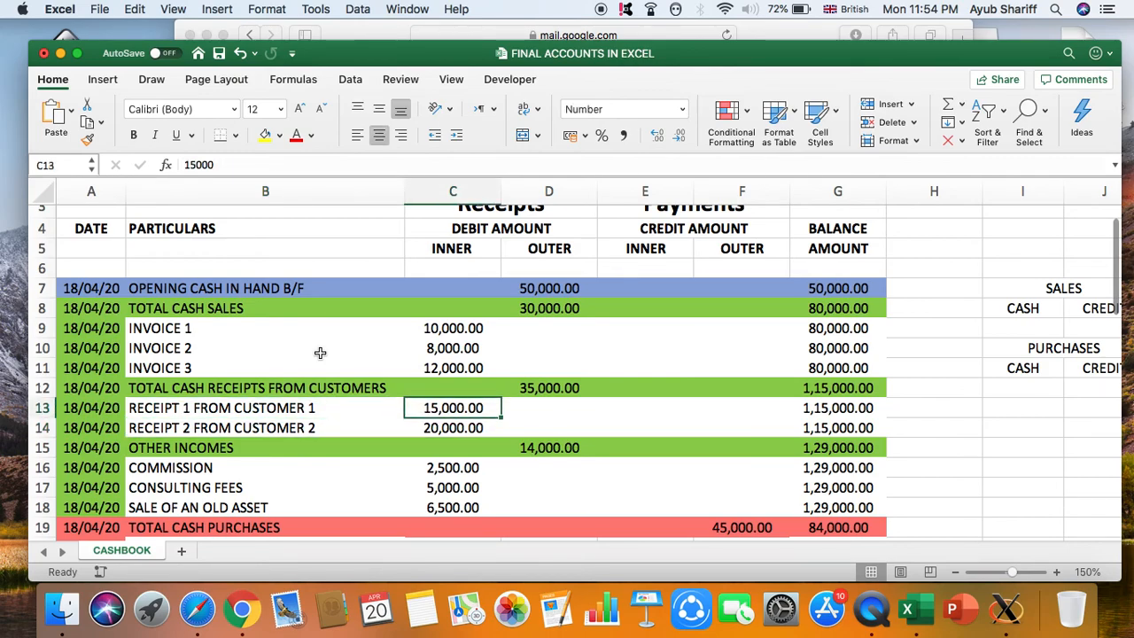
- Total the two customer receipts in the outer debit amount of Total Cash Receipts from Customers with =SUM(C13:C14), and check it against their combined inner amounts
key(Right)
key(Up)
text(=SUM()
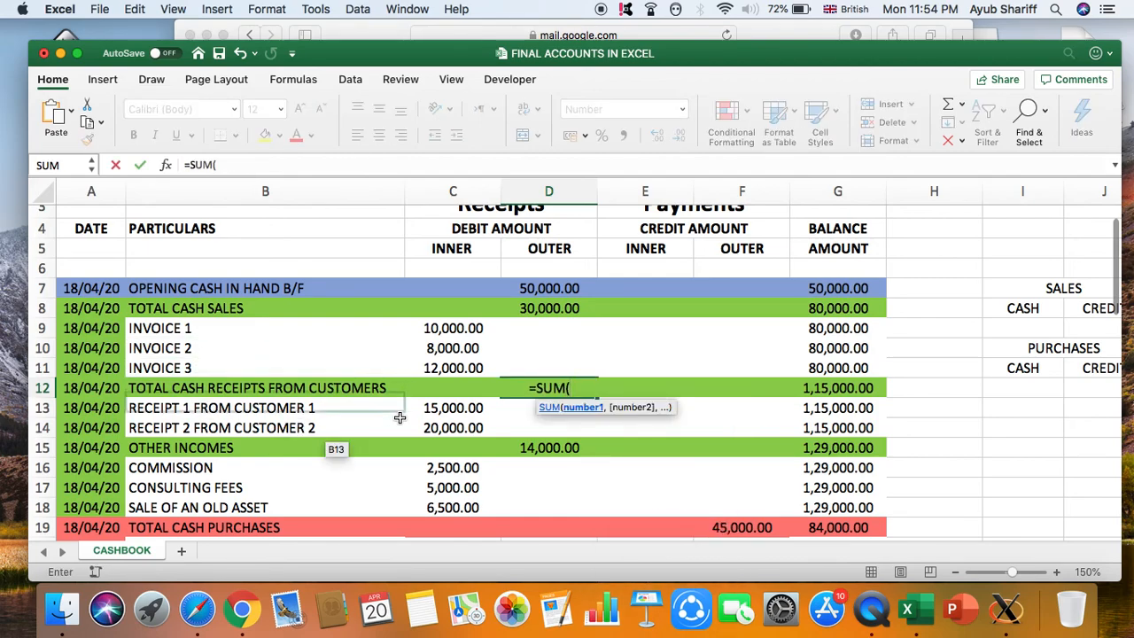
drag(452, 408, 458, 424)
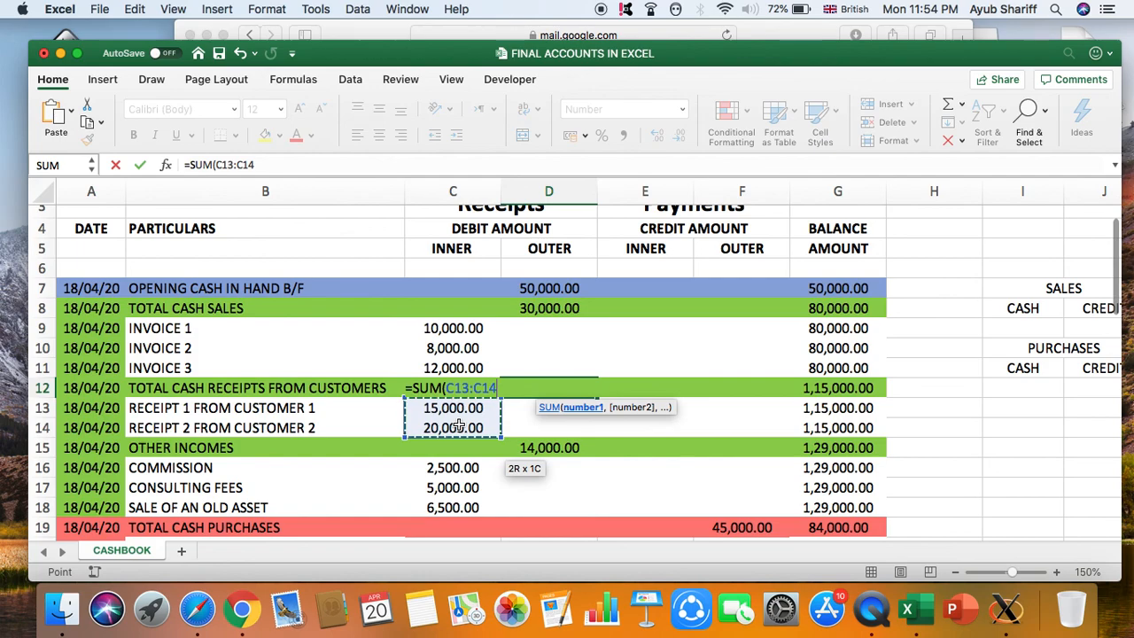
text())
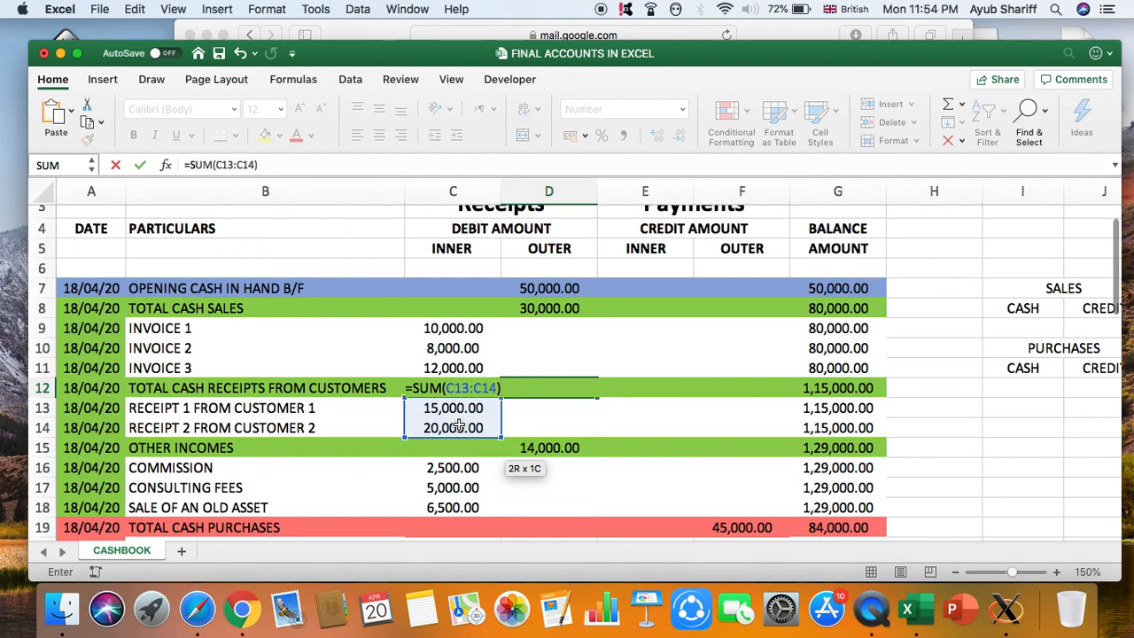
key(Return)
key(Up)
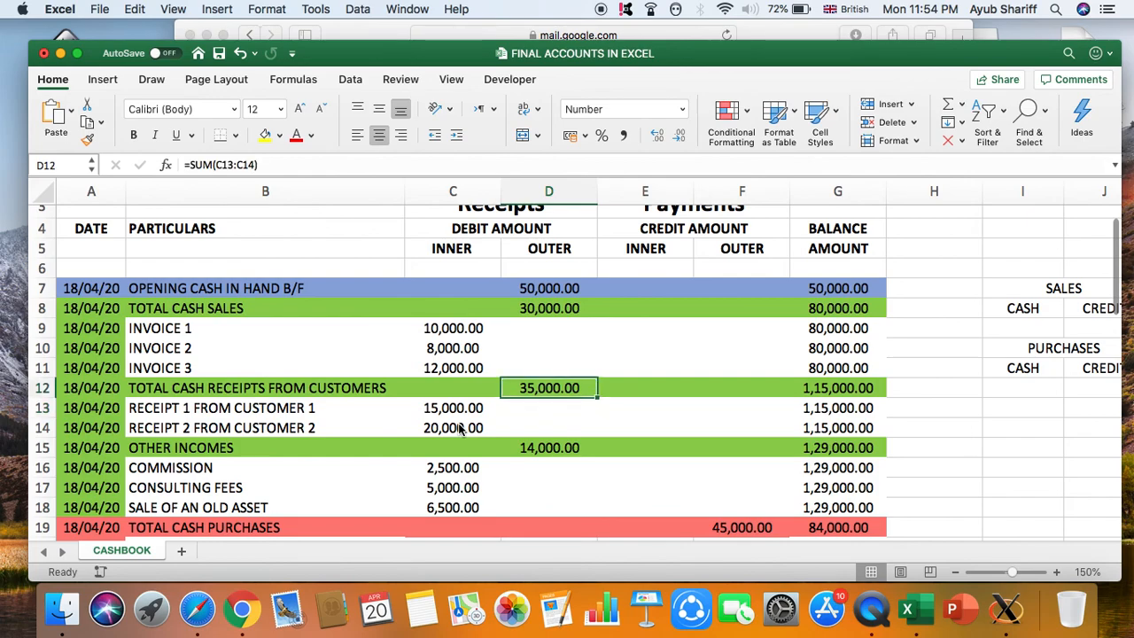
drag(456, 404, 458, 426)
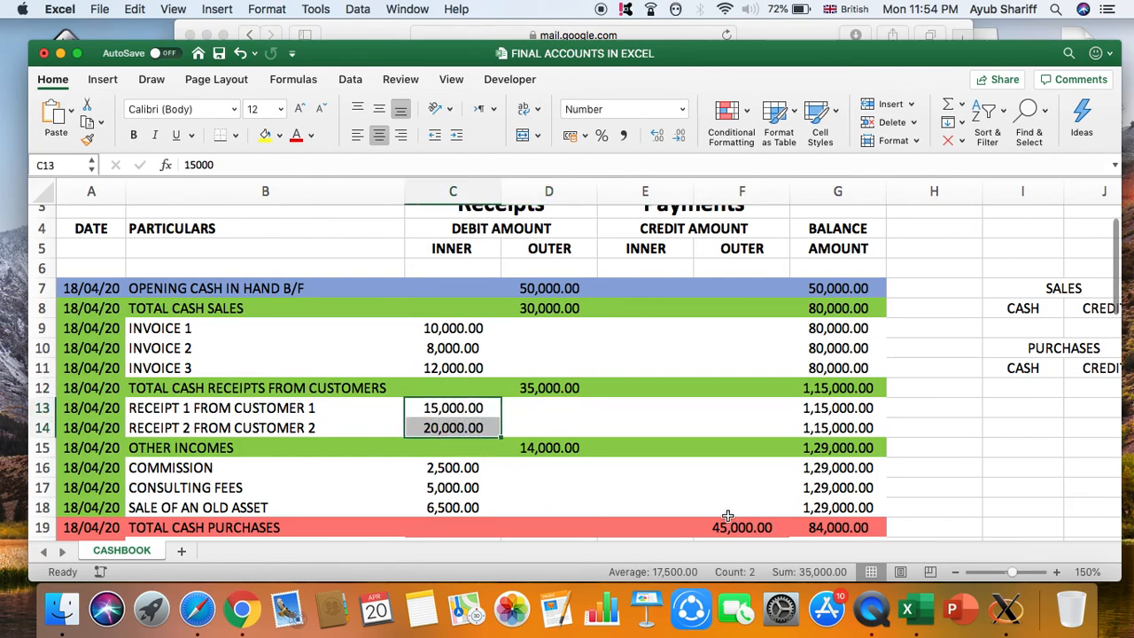
click(560, 395)
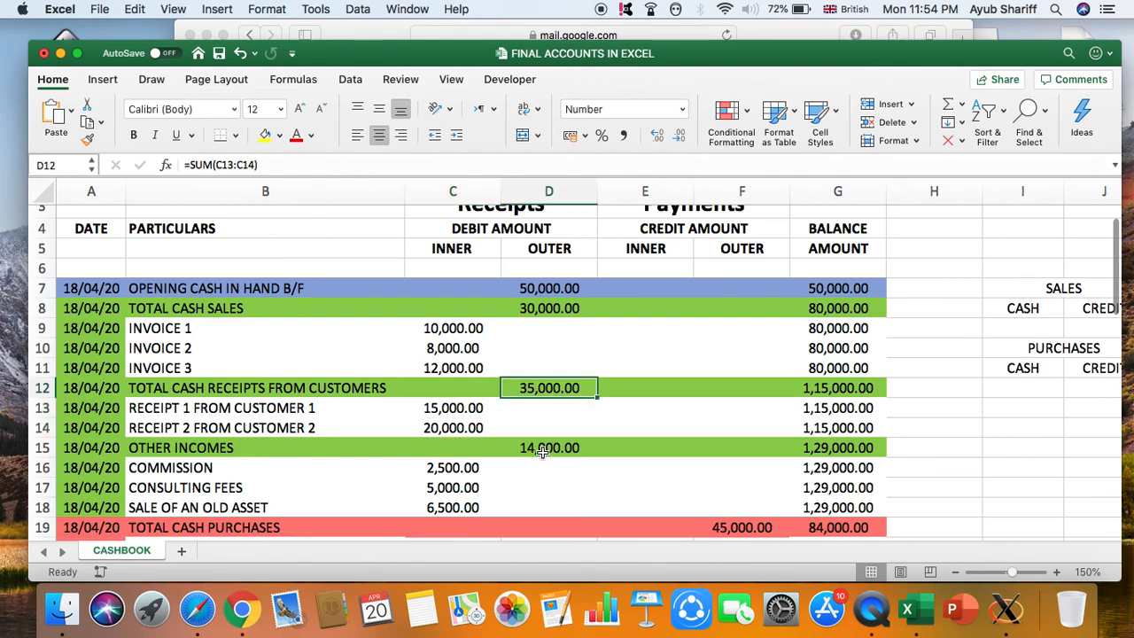
- Review the entries under Other Incomes, from Commission to Sale of an Old Asset, and contrast them with the sales invoices
click(197, 468)
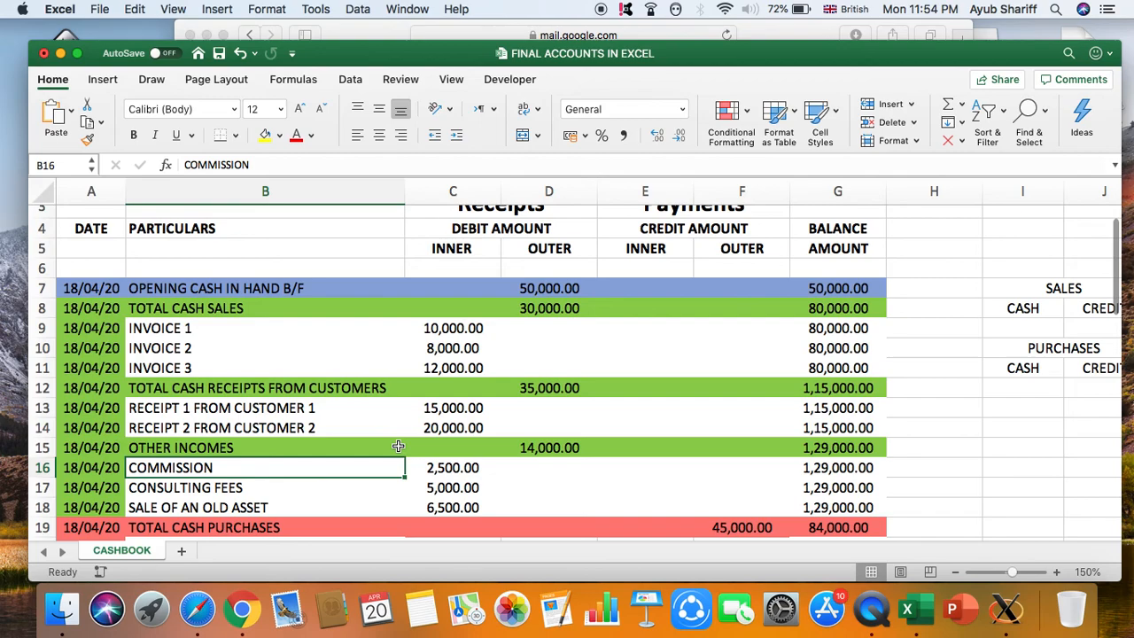
scroll(398, 446, down, 3)
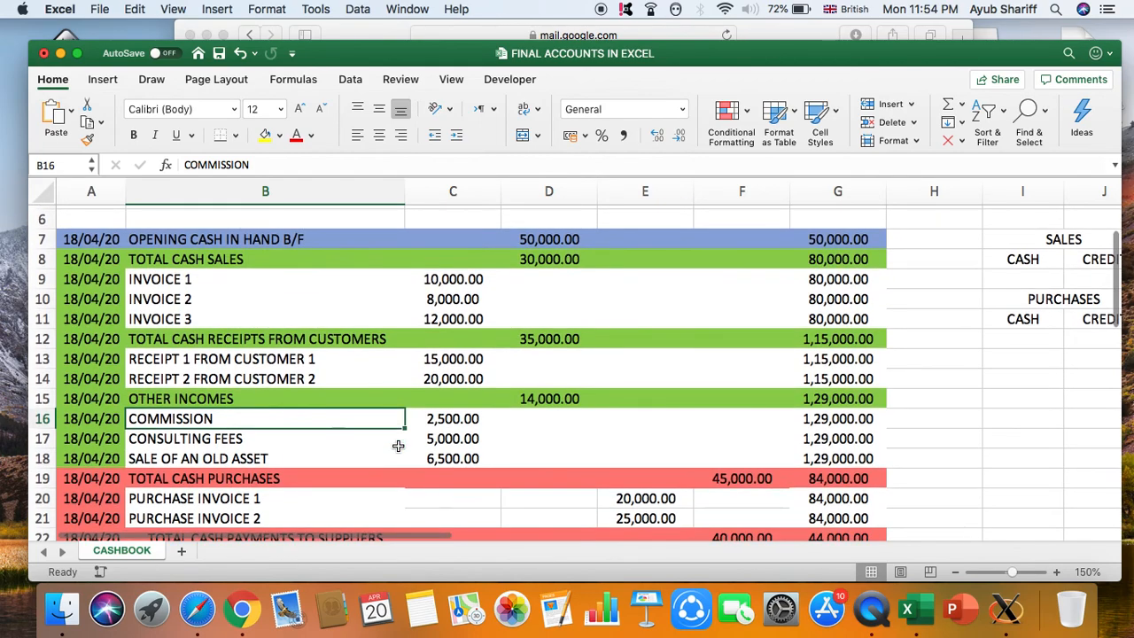
scroll(398, 446, down, 1)
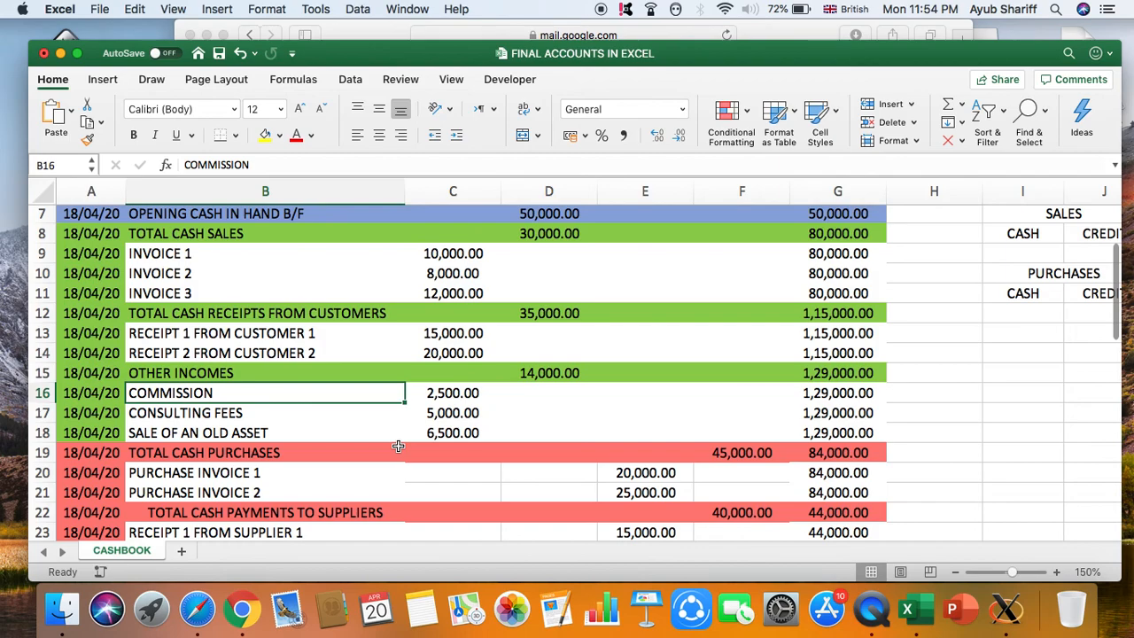
key(Down)
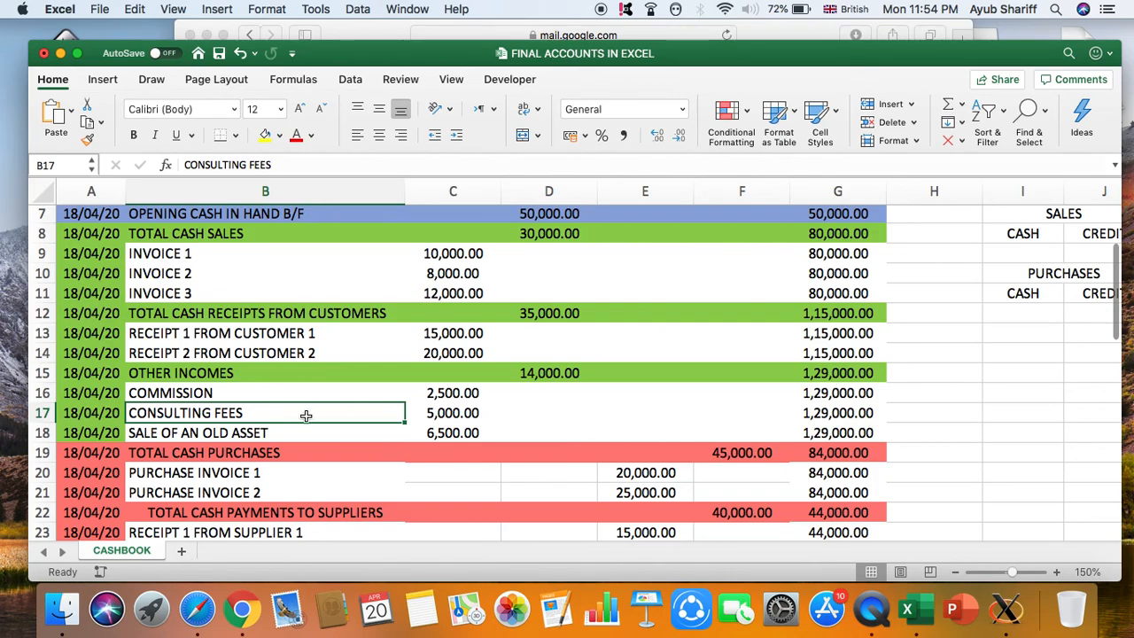
drag(230, 251, 231, 292)
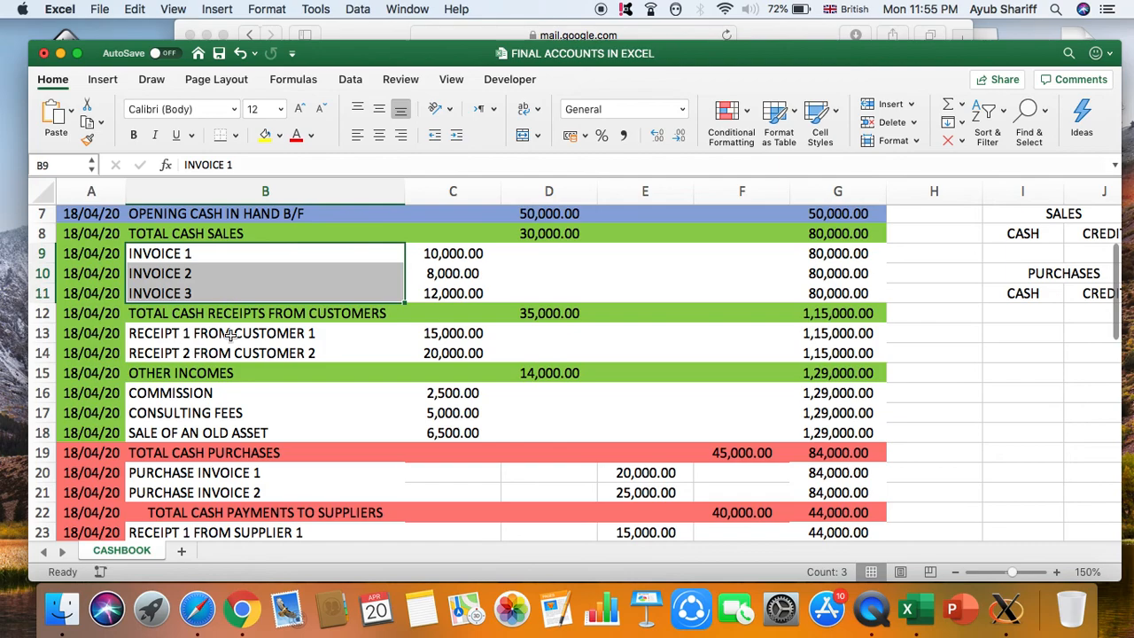
click(210, 415)
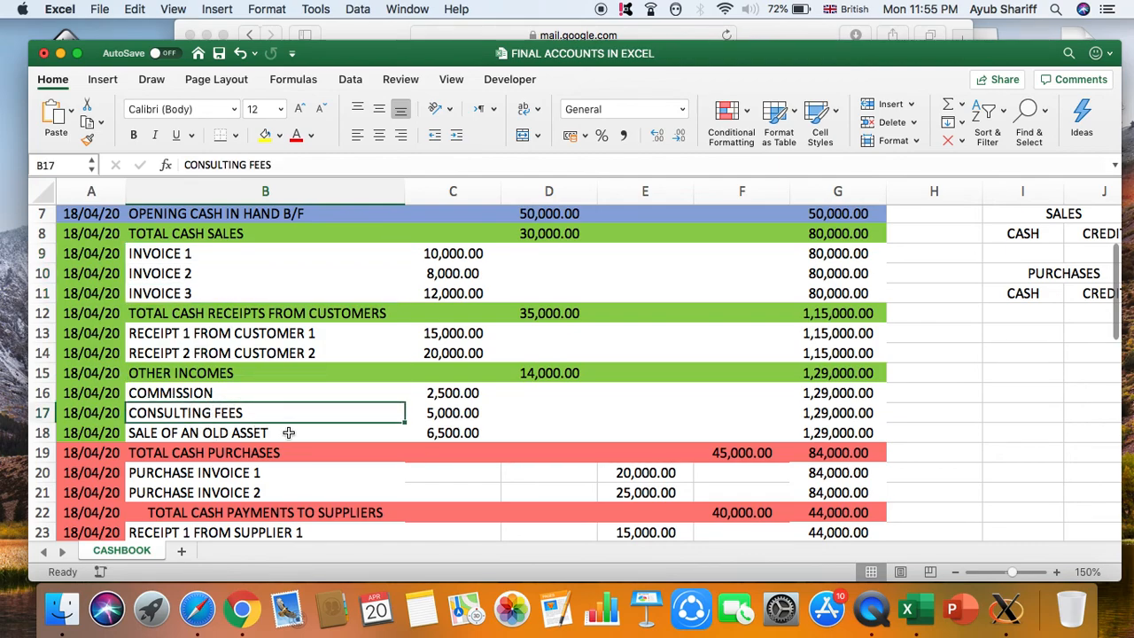
click(190, 377)
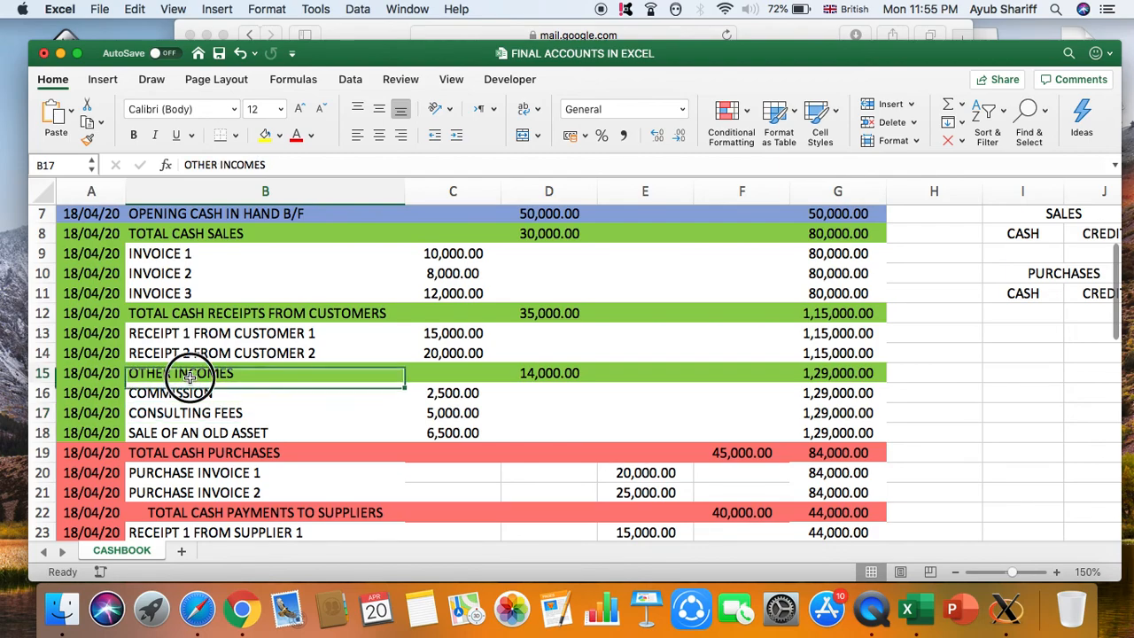
click(207, 412)
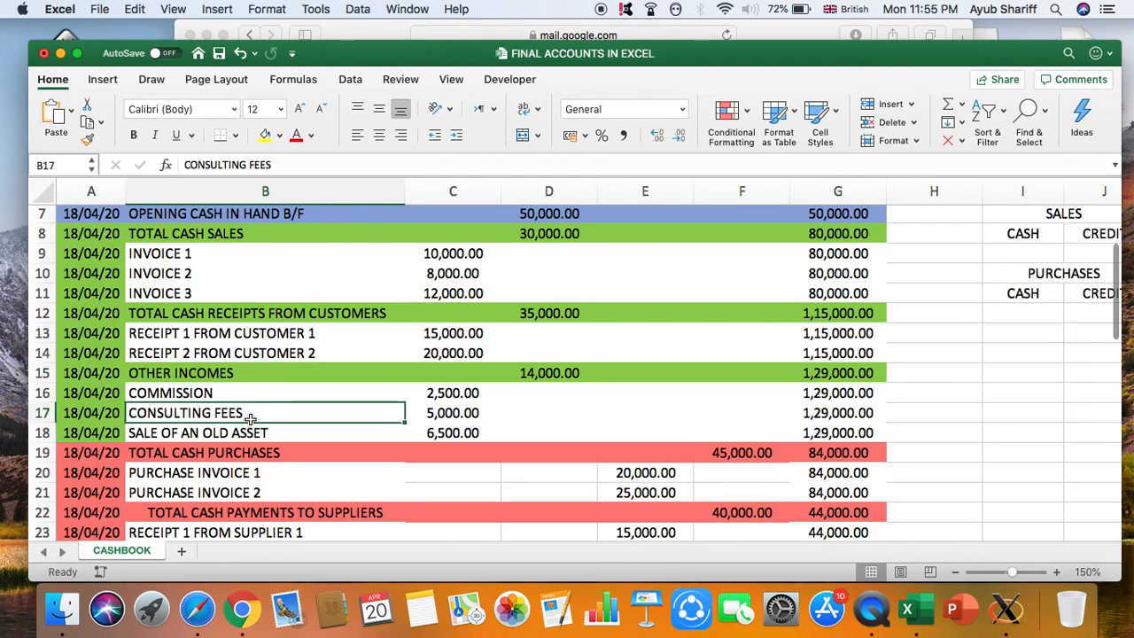
click(233, 430)
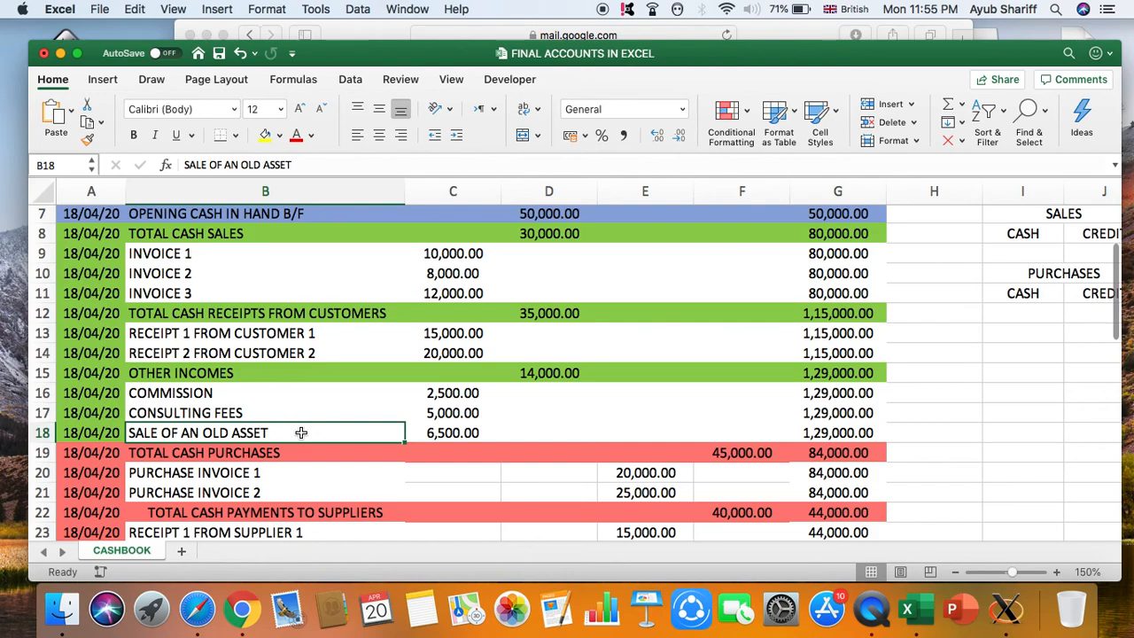
- Review the inner debit amounts of Commission, Consulting Fees and Sale of an Old Asset
click(452, 433)
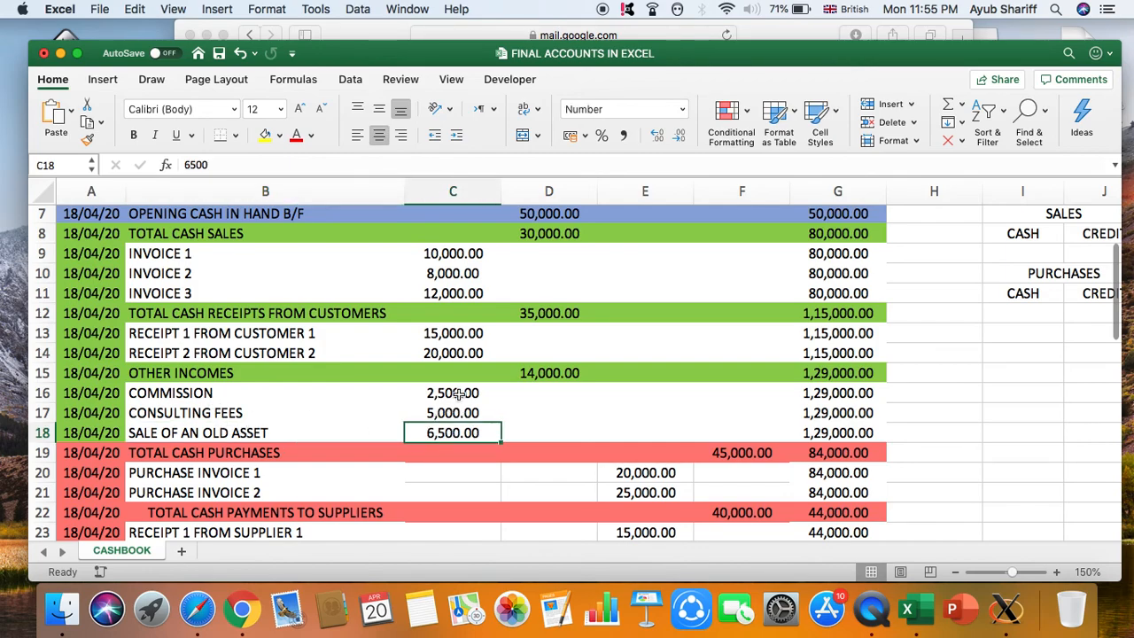
click(461, 392)
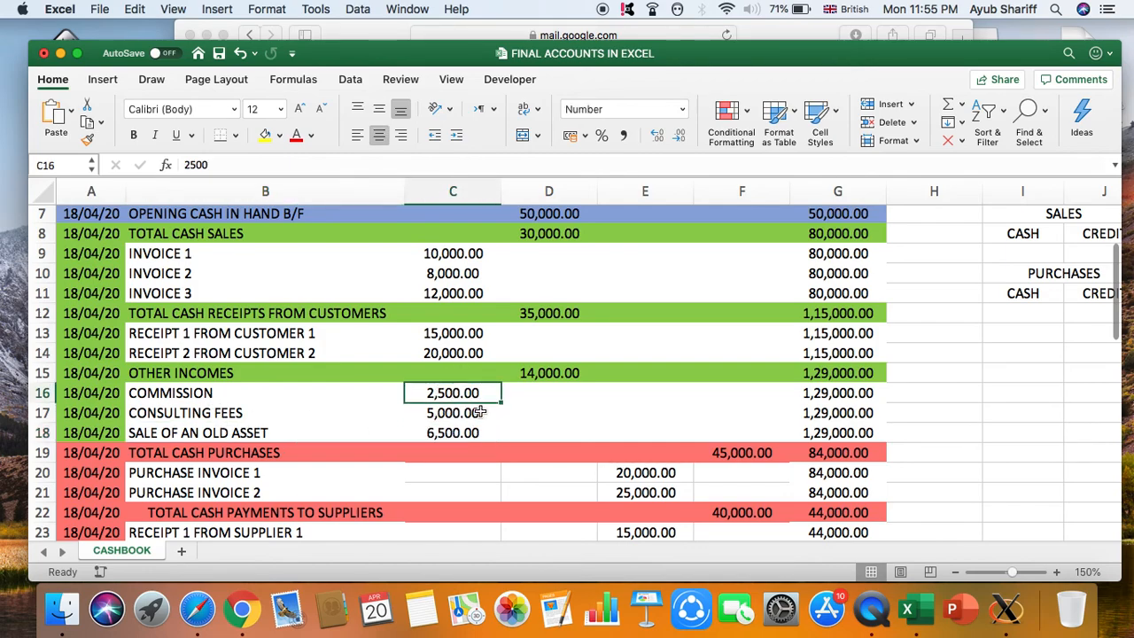
key(Down)
key(Down)
key(Up)
key(Up)
- Freeze the panes at cell C6 to lock the heading rows 1 to 5 and the Date and Particulars columns
scroll(474, 382, up, 3)
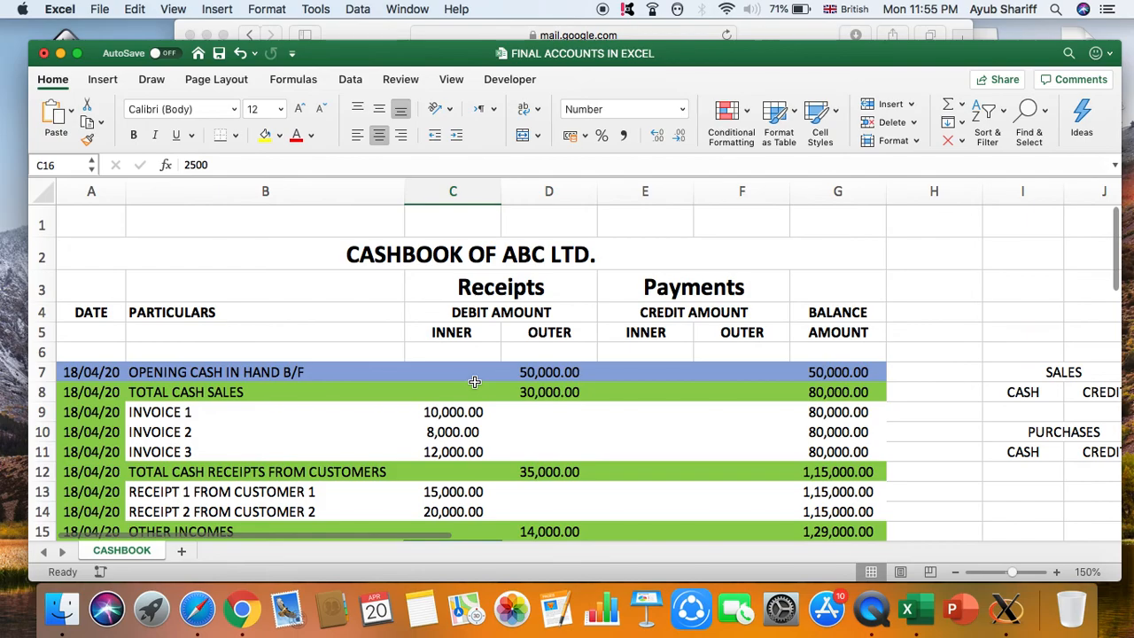
scroll(474, 382, down, 5)
scroll(474, 378, up, 1)
scroll(474, 378, up, 1)
scroll(474, 379, down, 1)
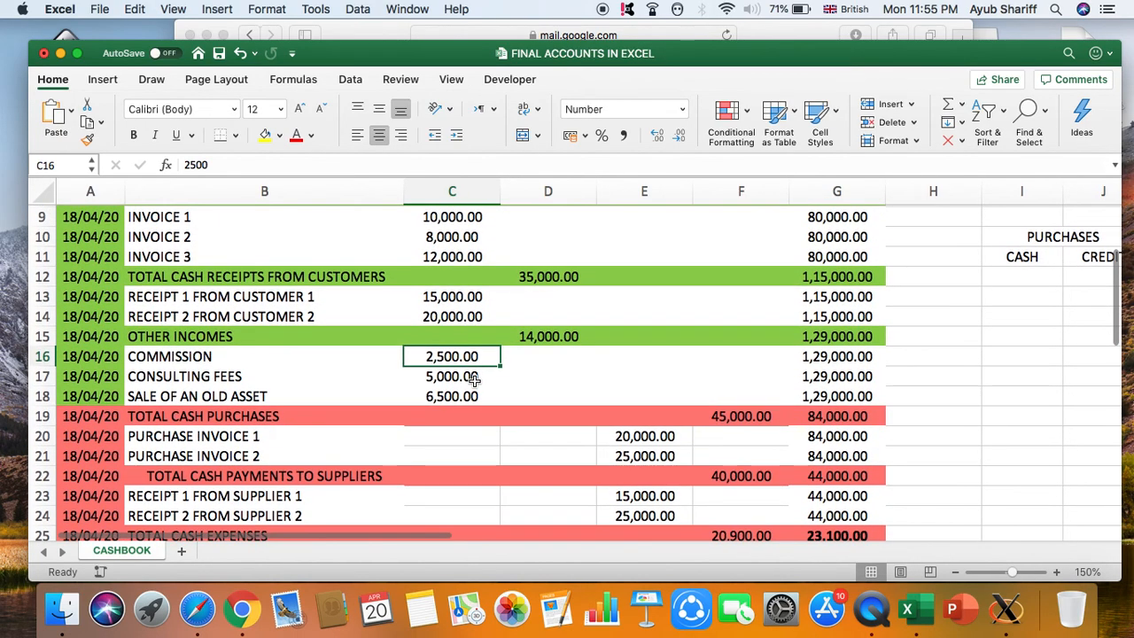
scroll(474, 379, down, 2)
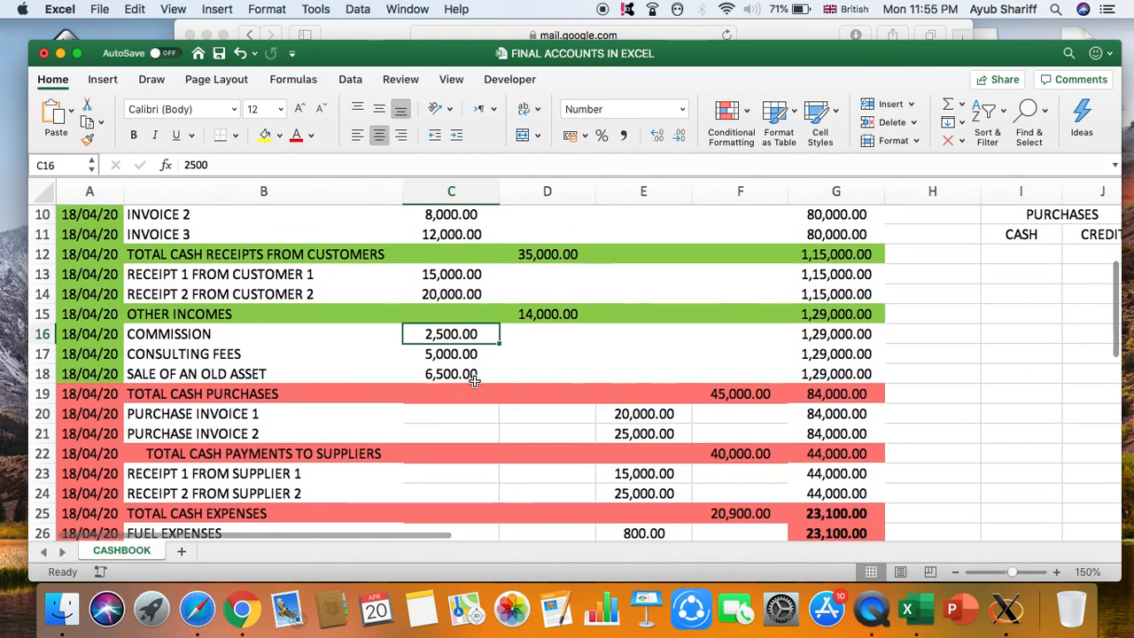
scroll(475, 382, down, 2)
scroll(474, 382, up, 2)
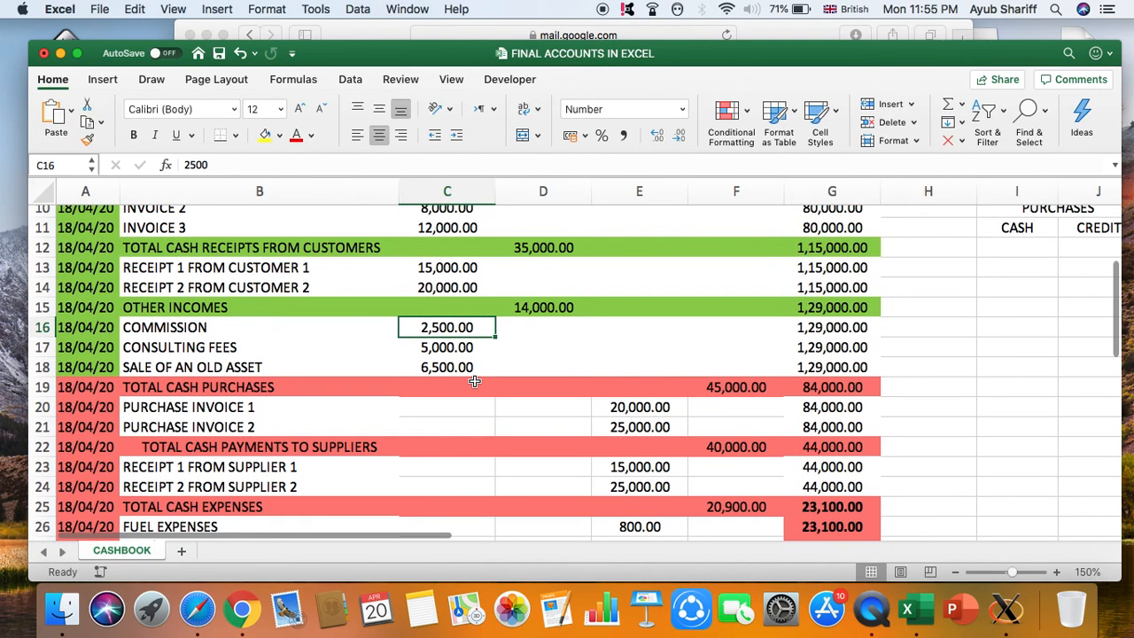
scroll(474, 381, up, 1)
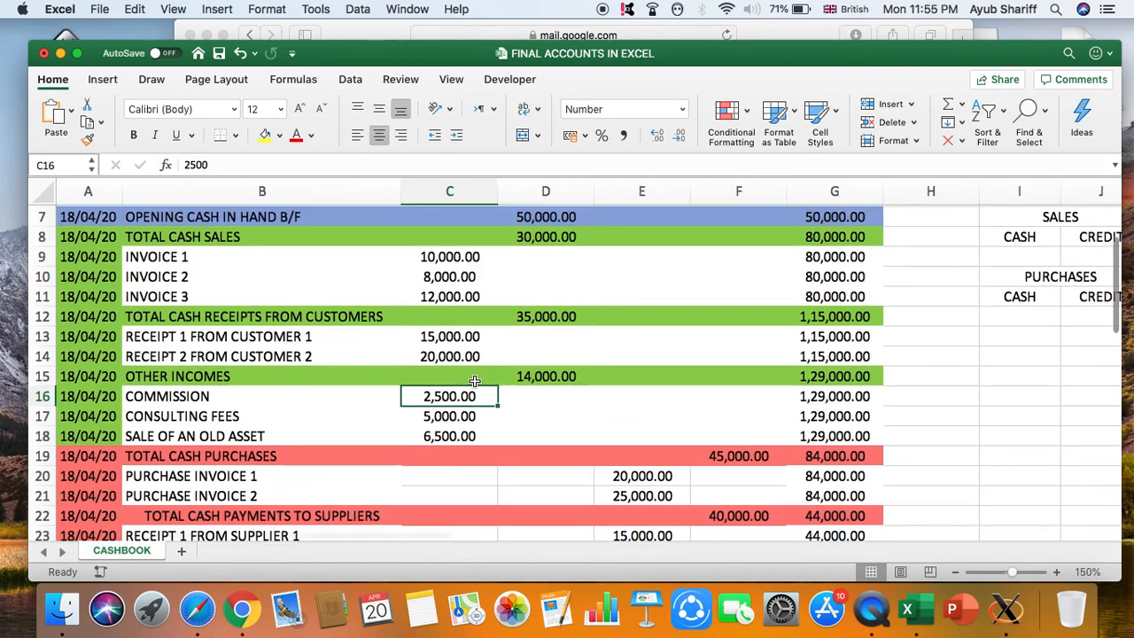
scroll(470, 372, up, 5)
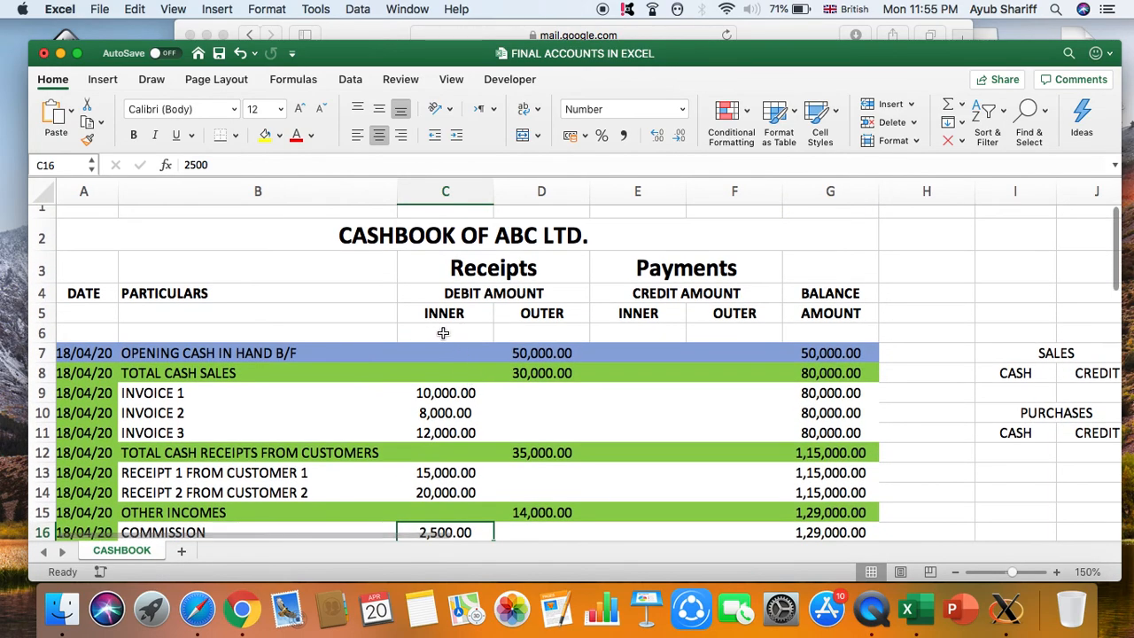
click(438, 332)
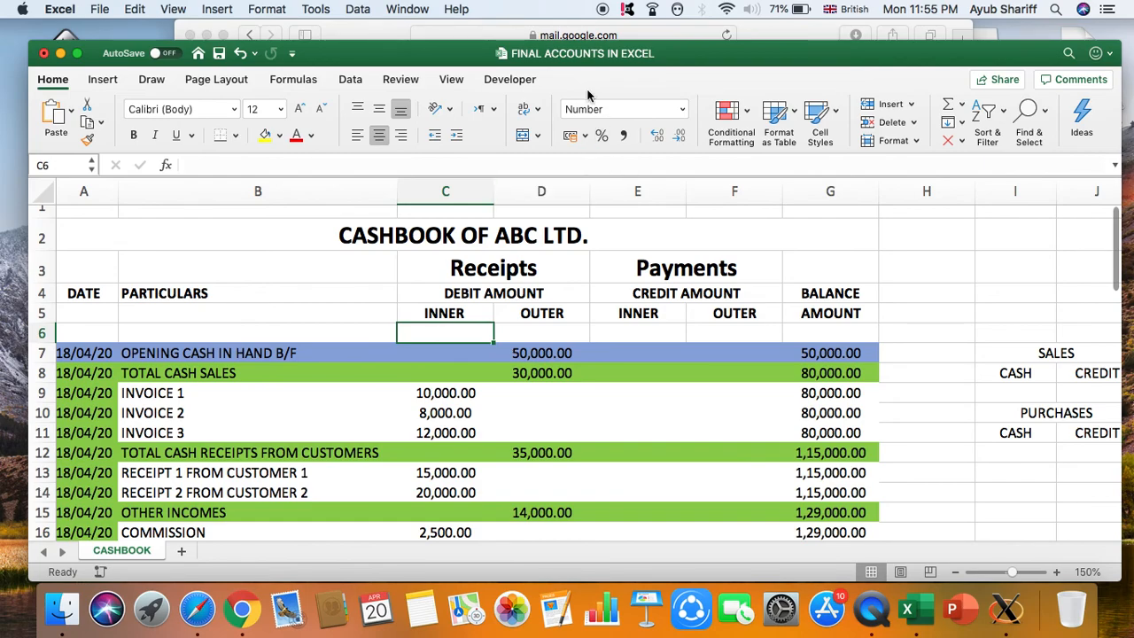
click(450, 80)
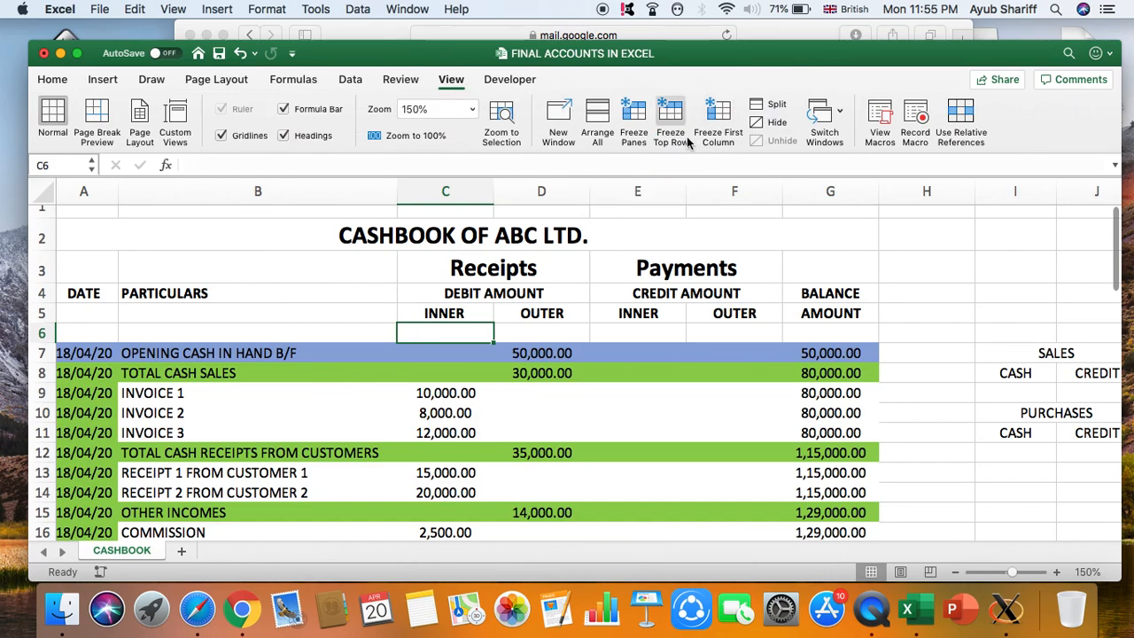
click(643, 131)
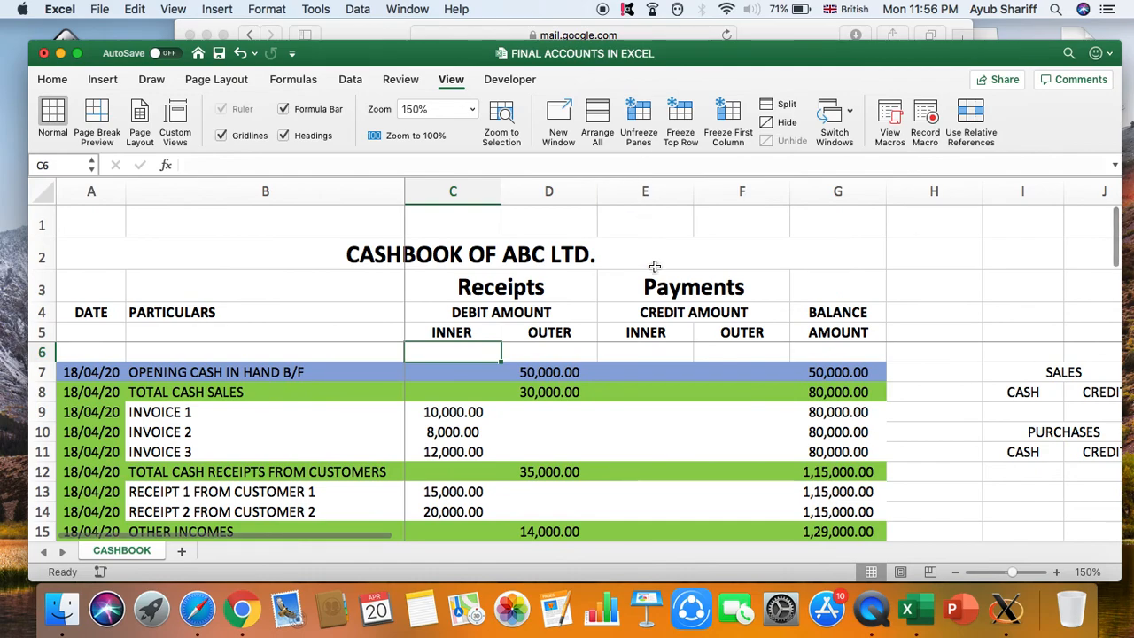
- Examine the frozen area above row 6 and beside column C
key(Down)
key(Down)
key(Down)
key(Down)
key(Down)
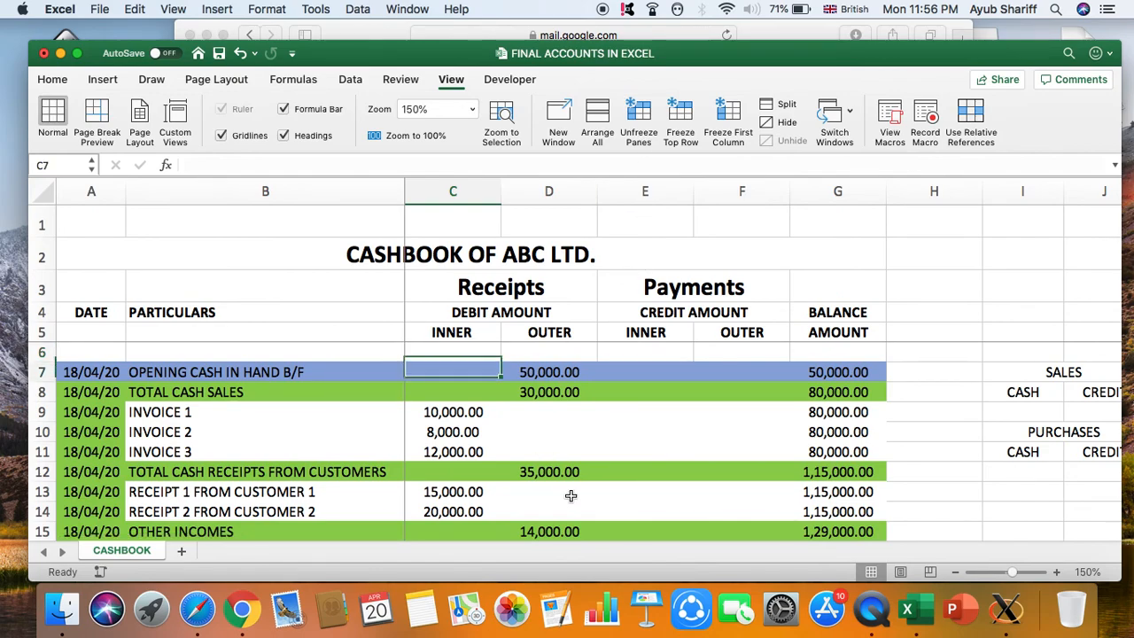
click(397, 353)
drag(391, 333, 389, 257)
click(434, 354)
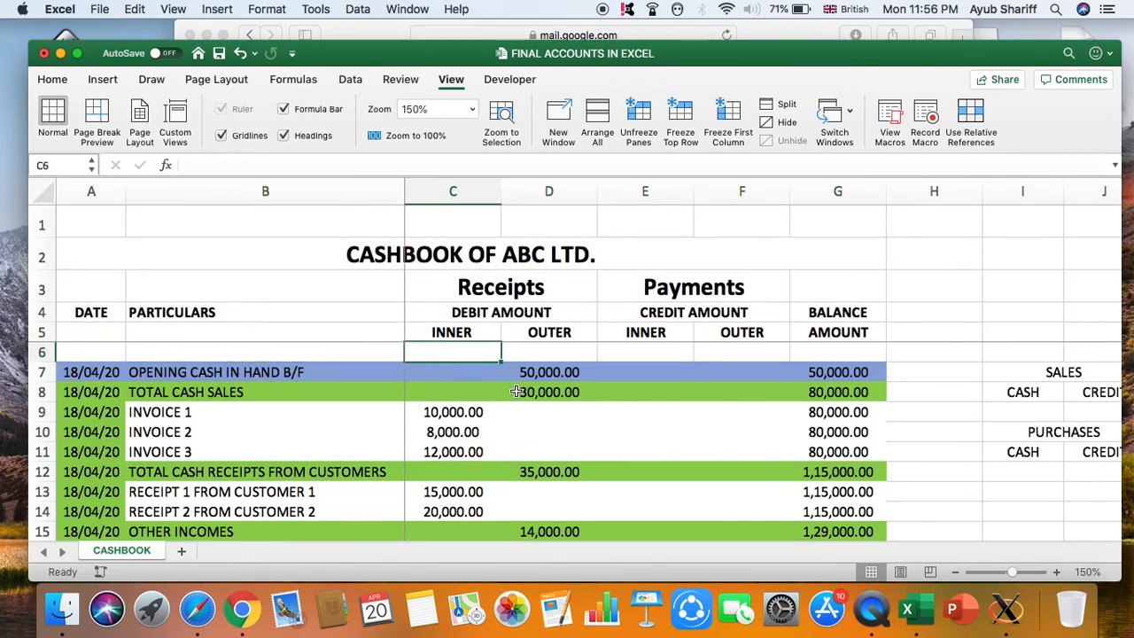
- Move down the inner debit column to row 22 to check the frozen heading rows
key(Down)
key(Down)
key(Down)
key(Down)
key(Down)
key(Down)
key(Down)
key(Down)
key(Down)
key(Down)
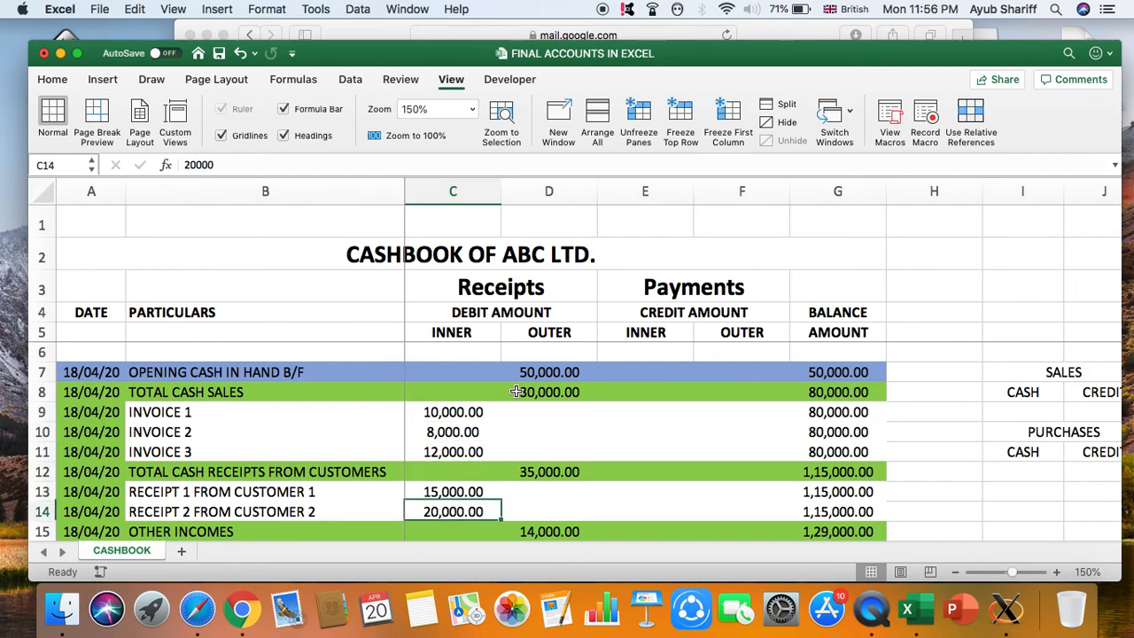
key(Down)
key(Down)
key(Down)
key(Down)
key(Down)
key(Down)
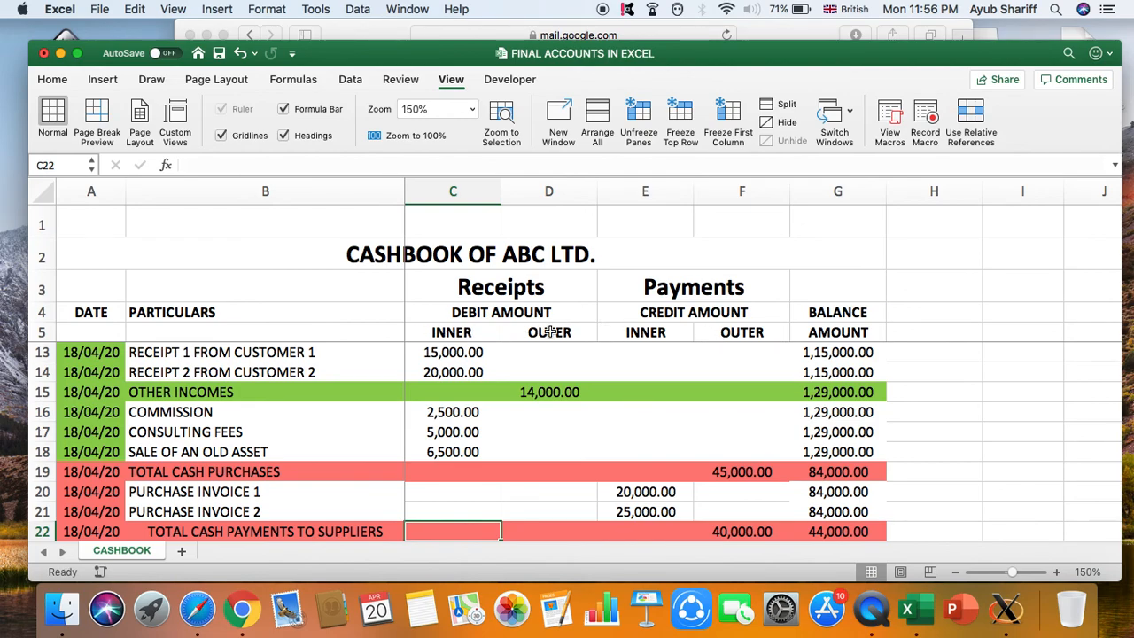
- Move across row 13 from the inner debit amount to column M to check the frozen Date and Particulars columns
click(441, 358)
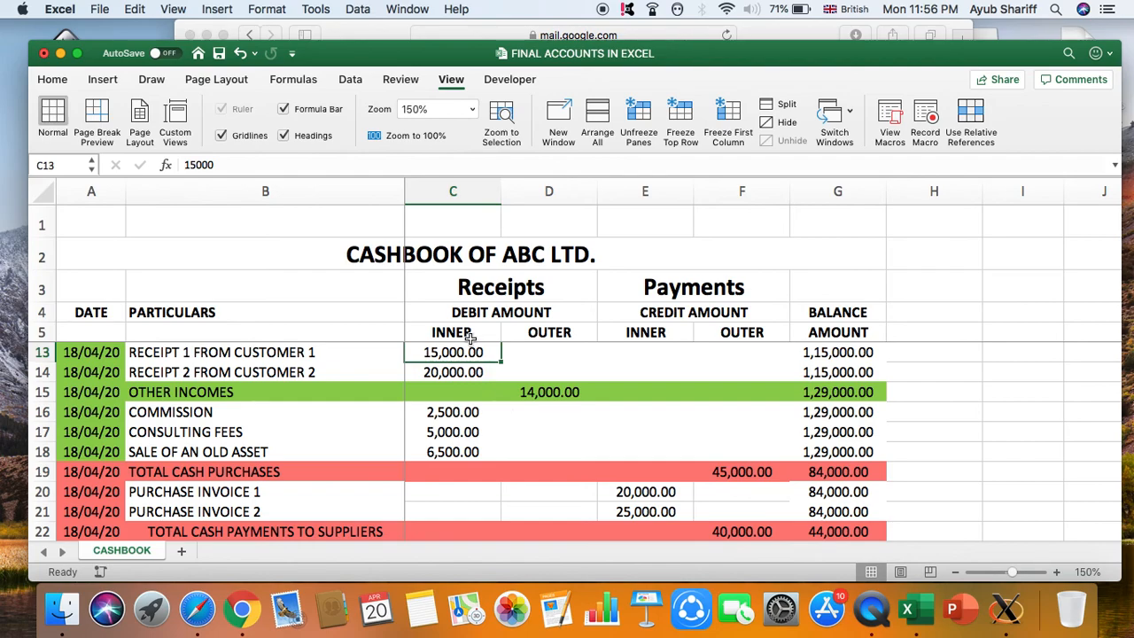
key(Right)
key(Right)
key(Right)
key(Right)
key(Right)
key(Right)
key(Right)
key(Right)
key(Right)
key(Right)
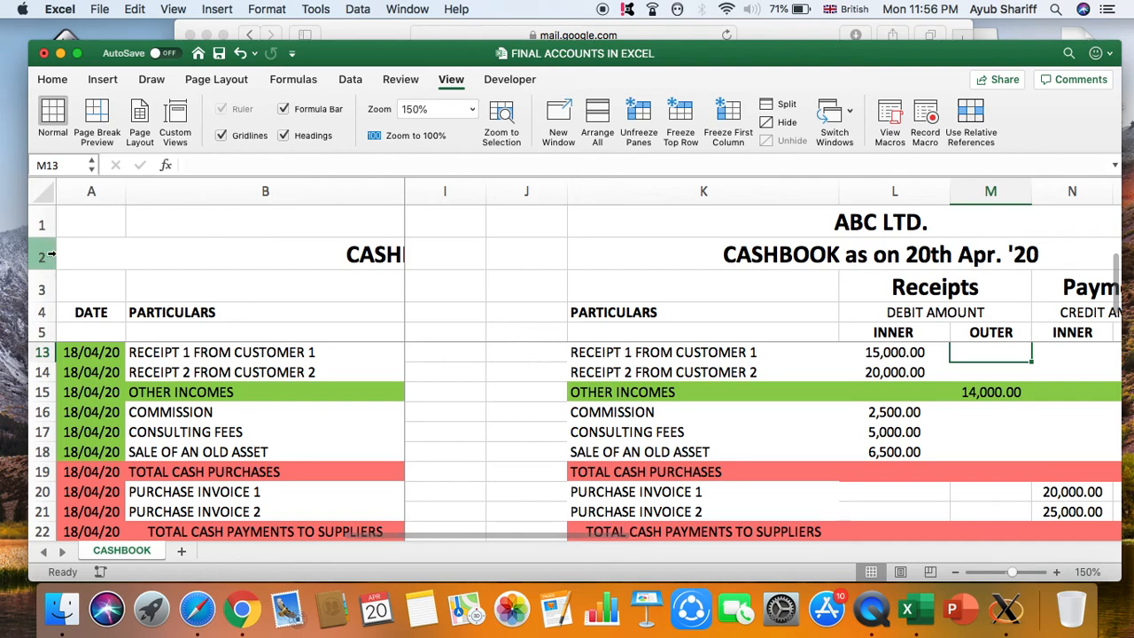
- Examine the frozen Particulars column, and return along row 13 to the inner debit amount of Receipt 1 from Customer 1
click(264, 191)
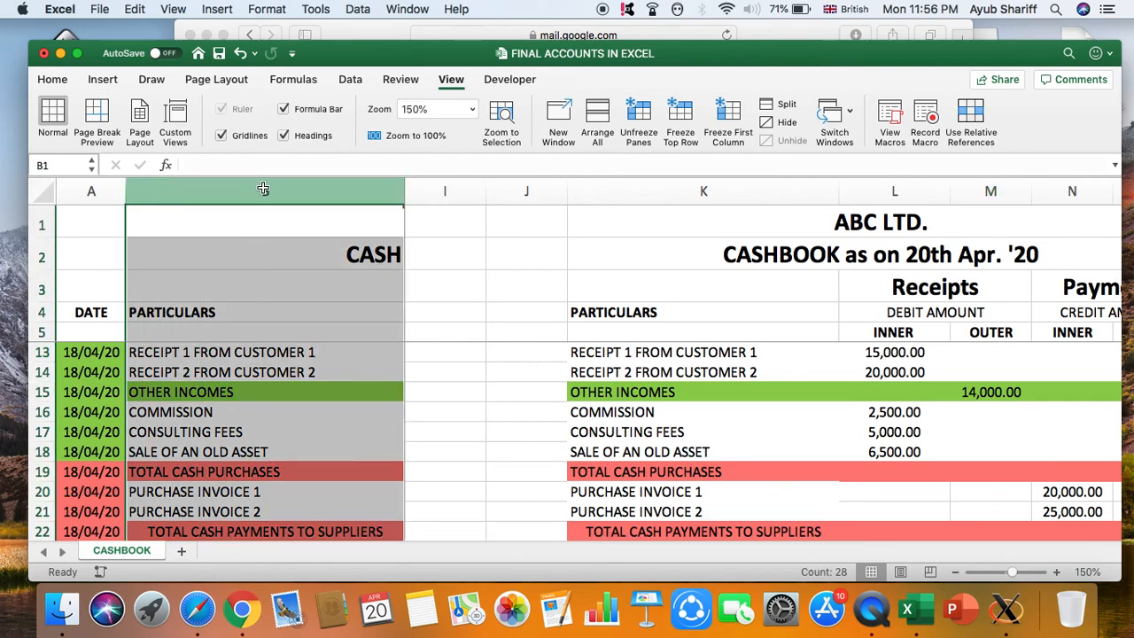
click(431, 354)
key(Left)
key(Left)
key(Left)
key(Left)
key(Left)
key(Left)
key(Left)
key(Left)
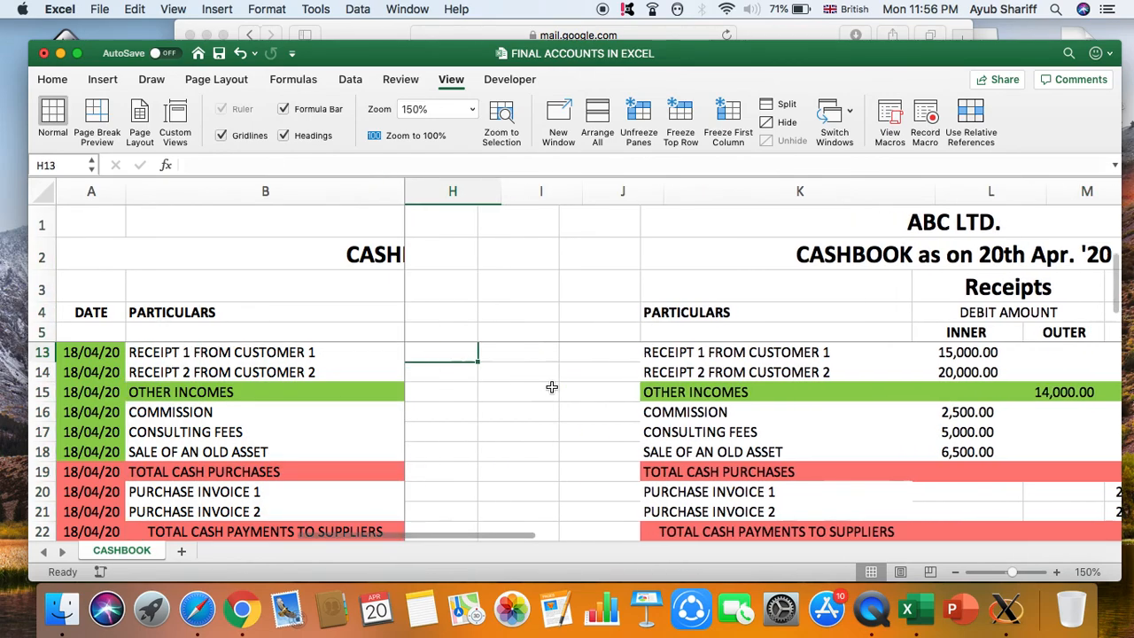
key(Right)
key(Right)
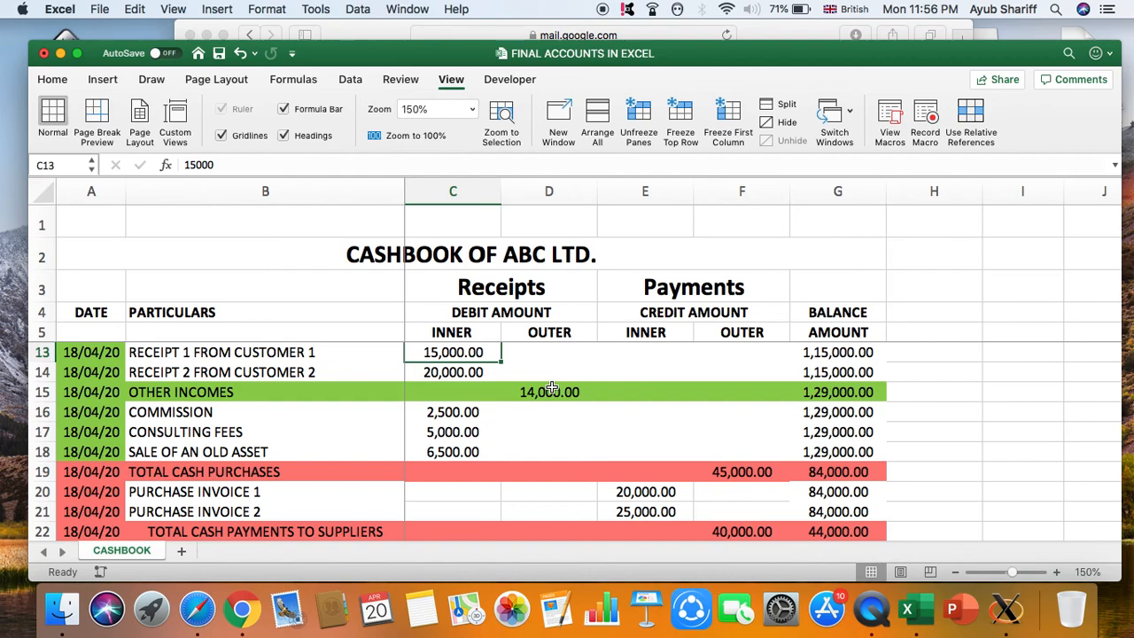
- Go to Commission's inner debit amount and look over the entries around Other Incomes beneath the frozen headings
key(Down)
key(Down)
key(Down)
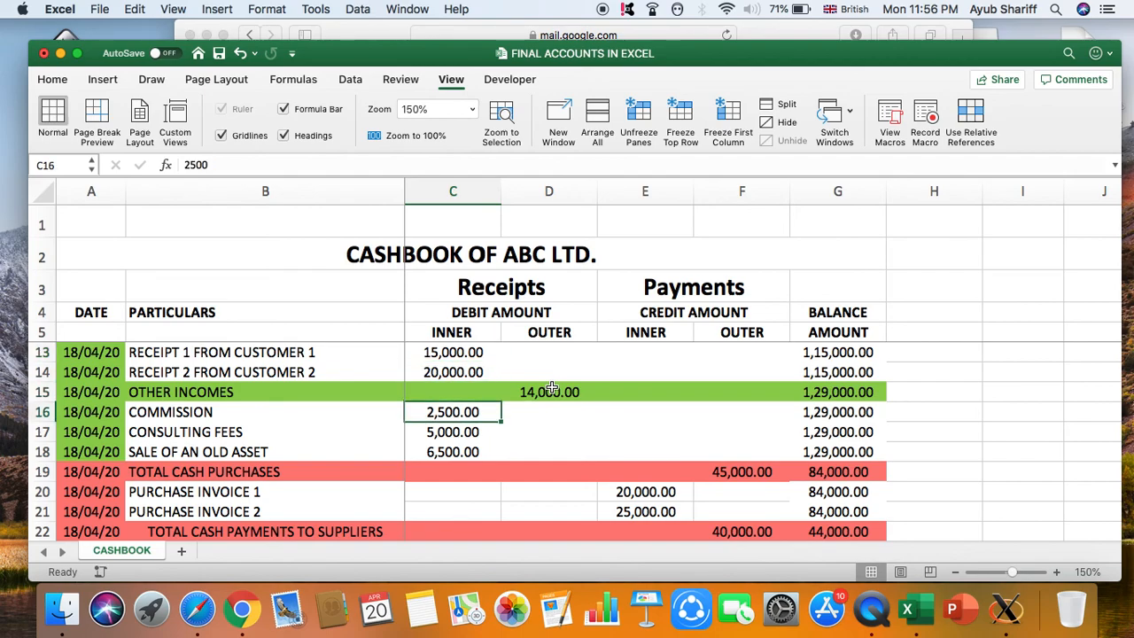
scroll(537, 412, down, 3)
scroll(537, 412, up, 2)
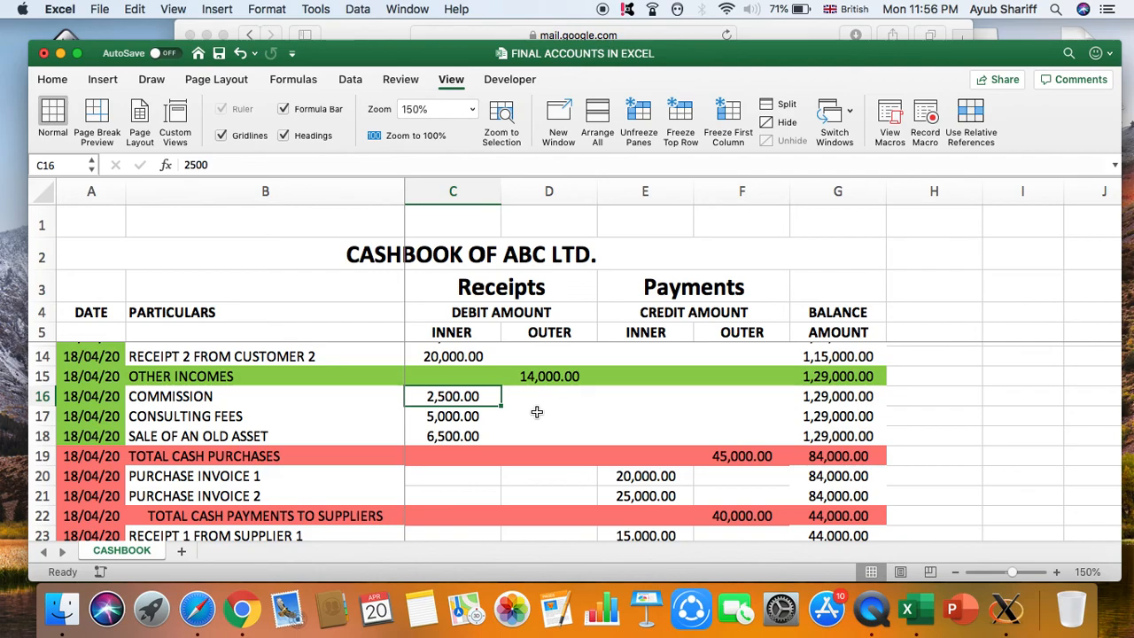
- Re-enter the Other Incomes outer debit total in D15 as =SUM(C16:C18)
click(454, 397)
key(Down)
key(Up)
key(Up)
key(Right)
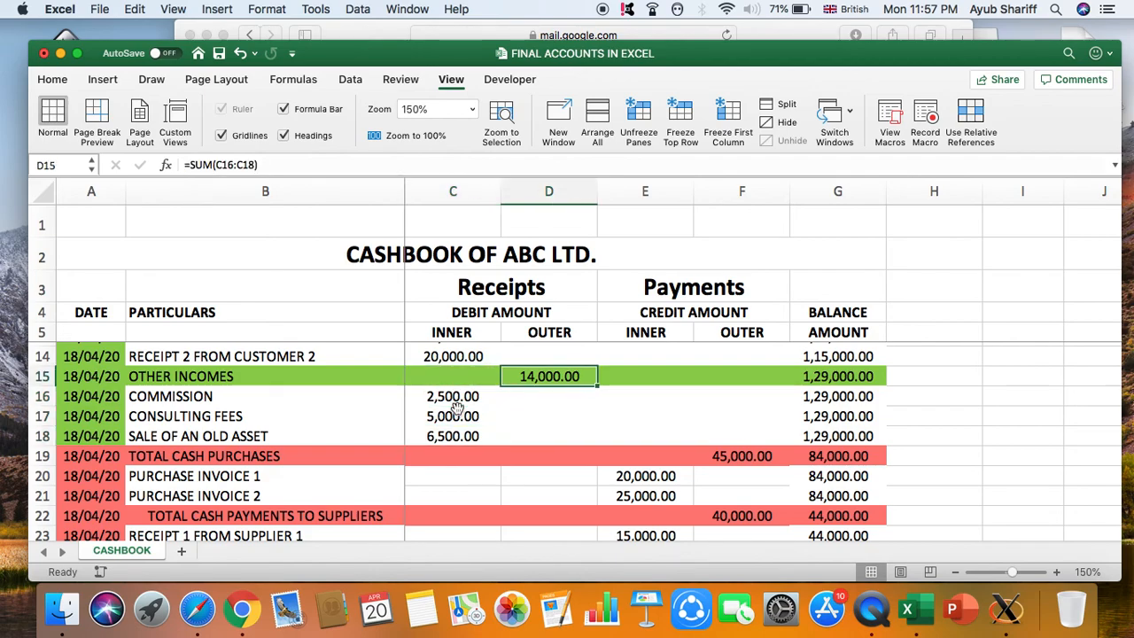
key(BackSpace)
text(=SUM)
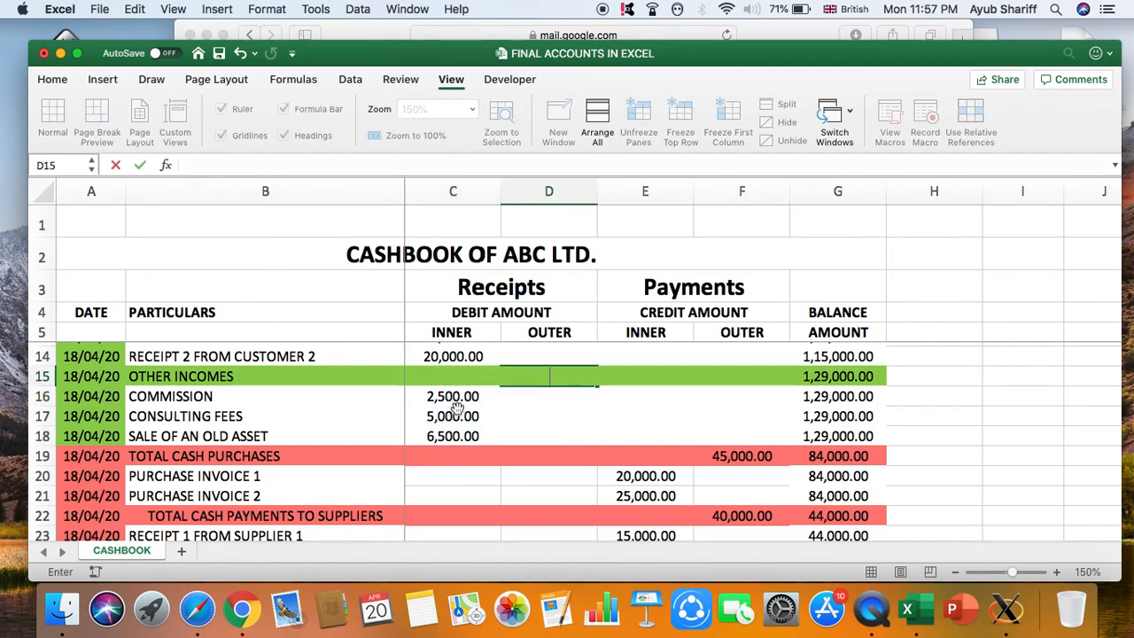
text(()
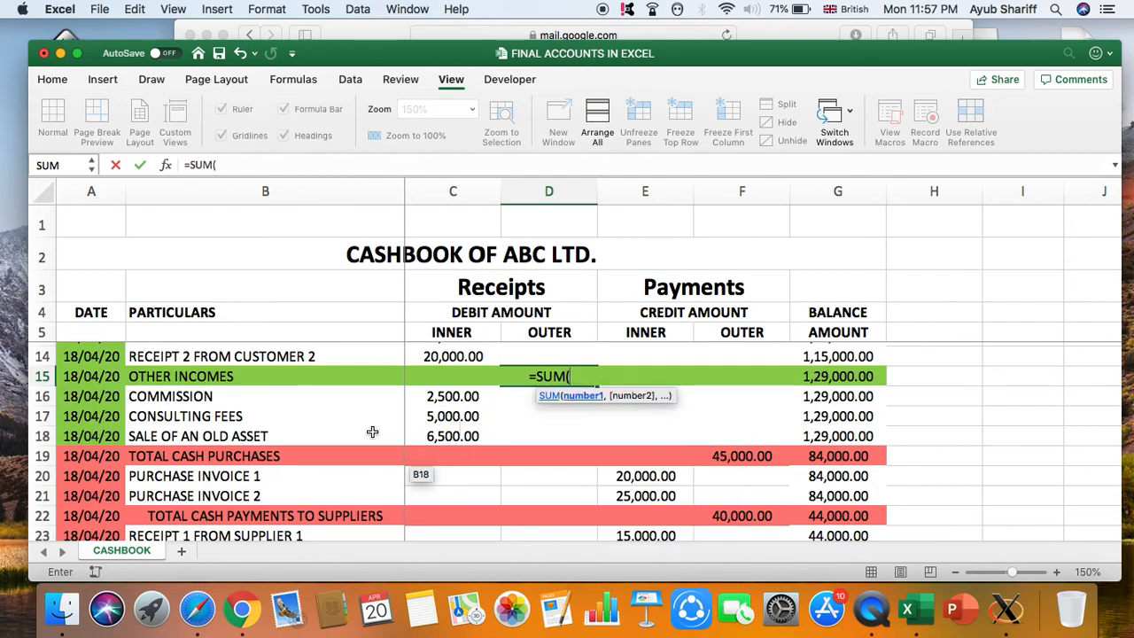
click(465, 396)
drag(465, 396, 472, 436)
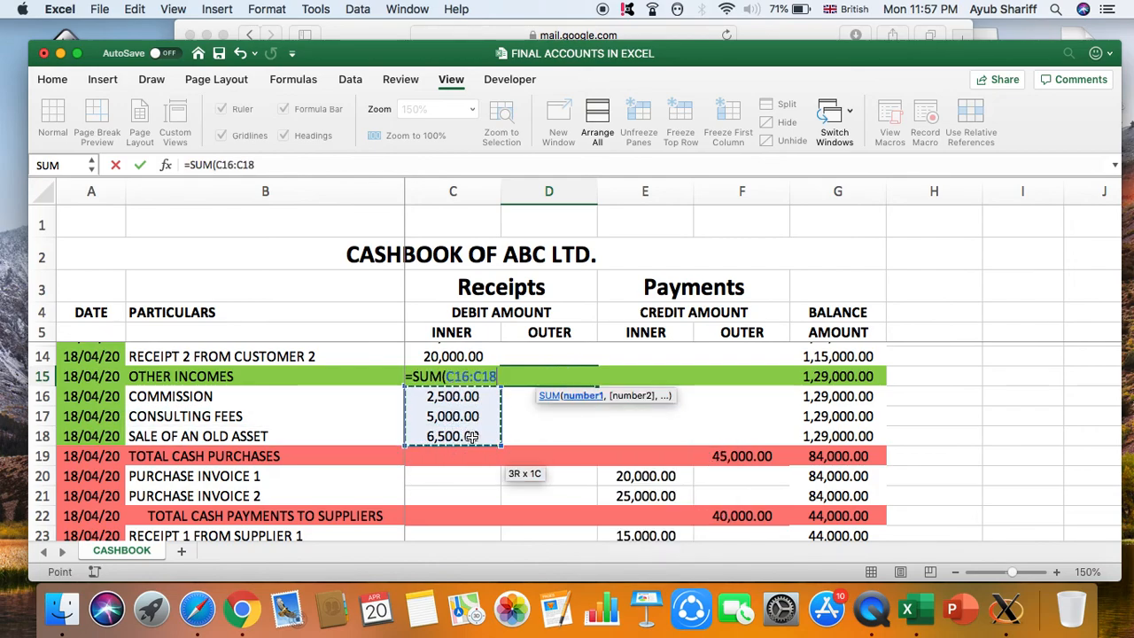
text())
key(Return)
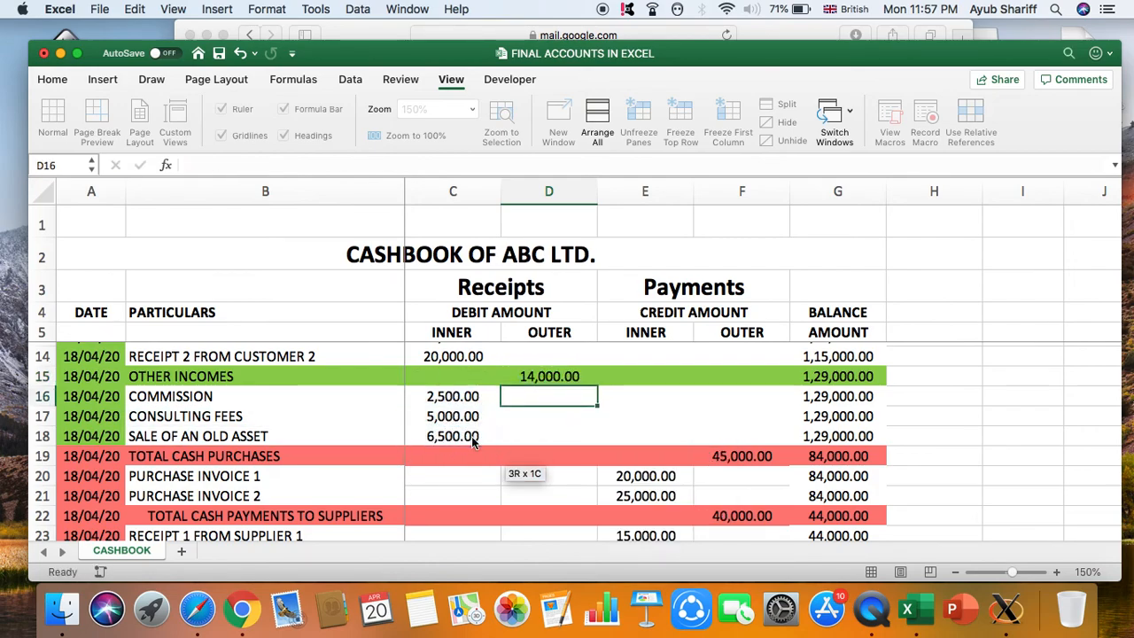
- Check the Other Incomes total in D15 against its inner amounts in C16:C18
click(551, 375)
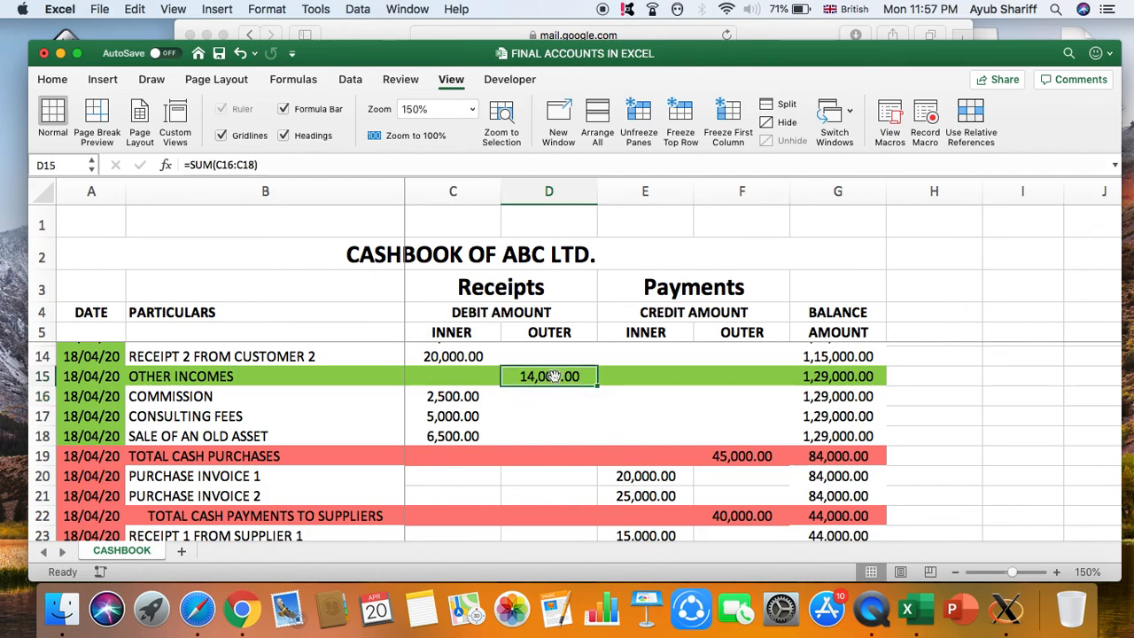
drag(456, 398, 458, 430)
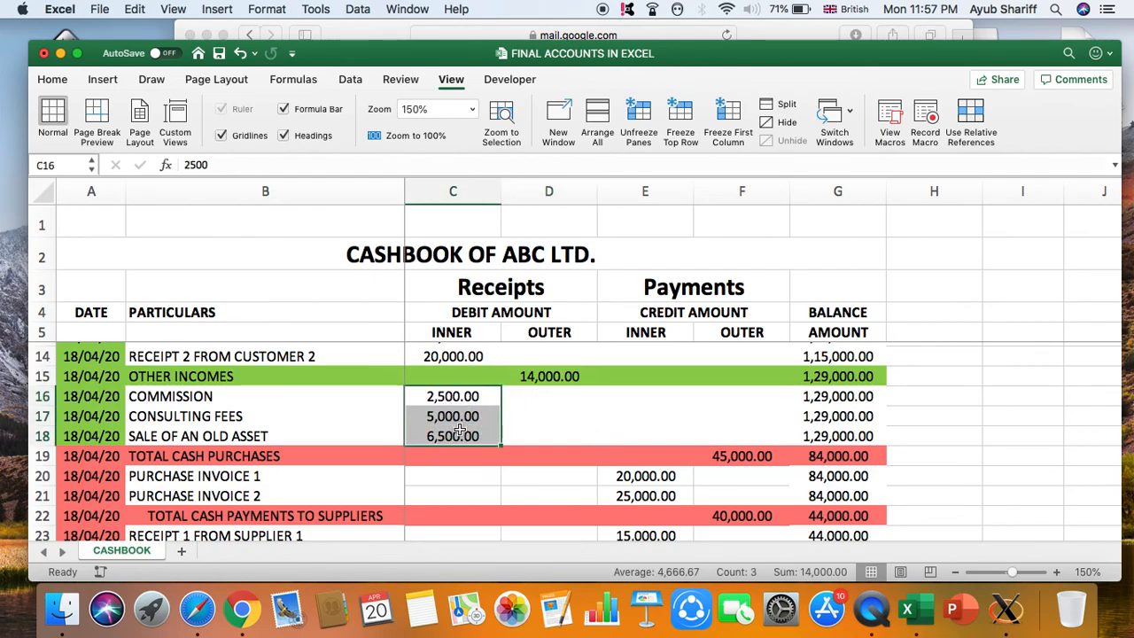
click(577, 380)
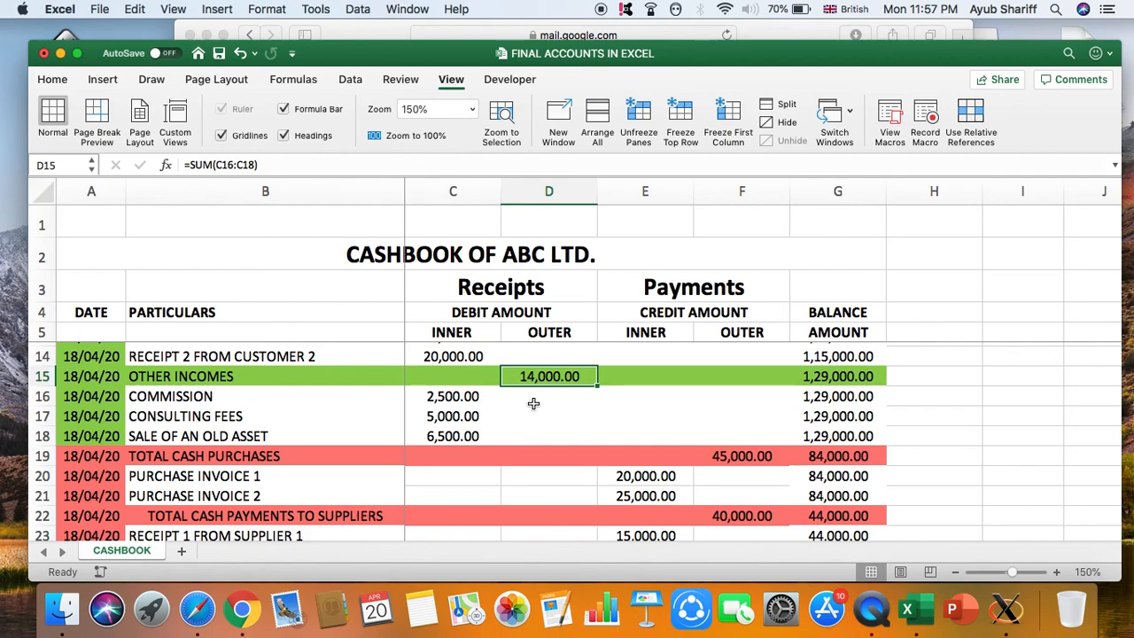
drag(474, 398, 477, 438)
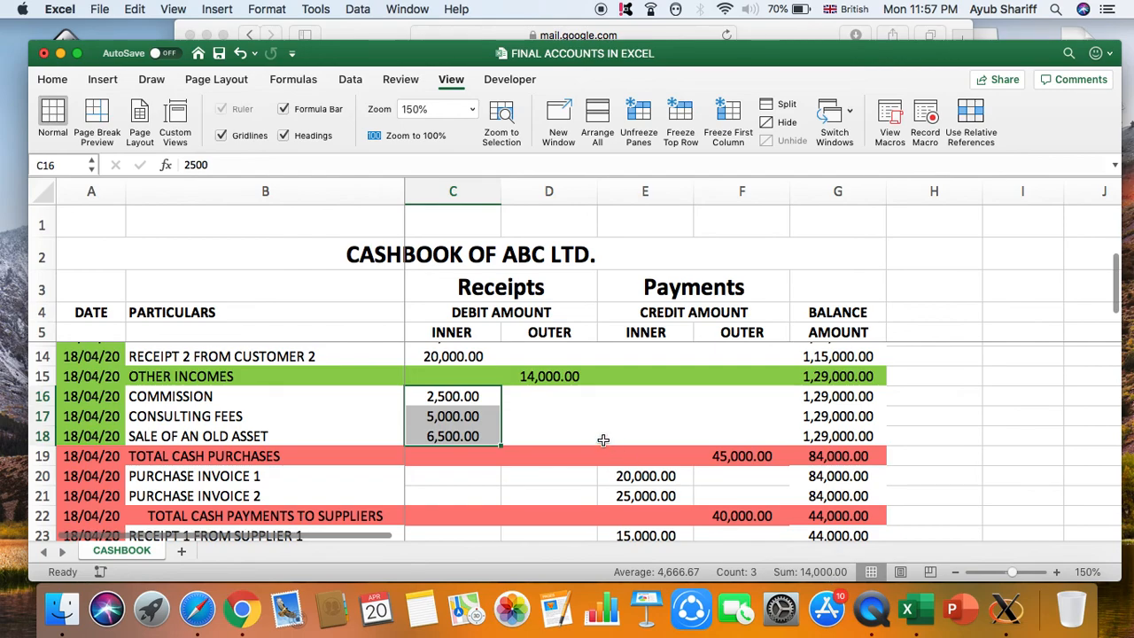
click(550, 379)
- Look over the cashbook's receipts and payments, and highlight the receipt rows from Total Cash Sales to Sale of an Old Asset, A8:G18
scroll(450, 452, down, 3)
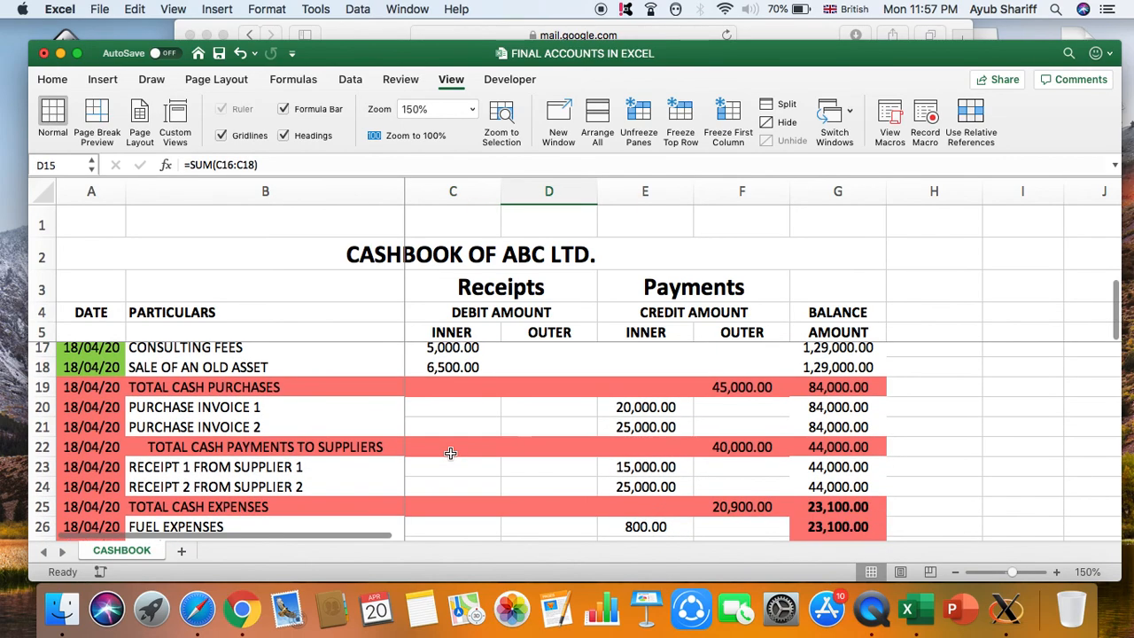
scroll(450, 453, up, 1)
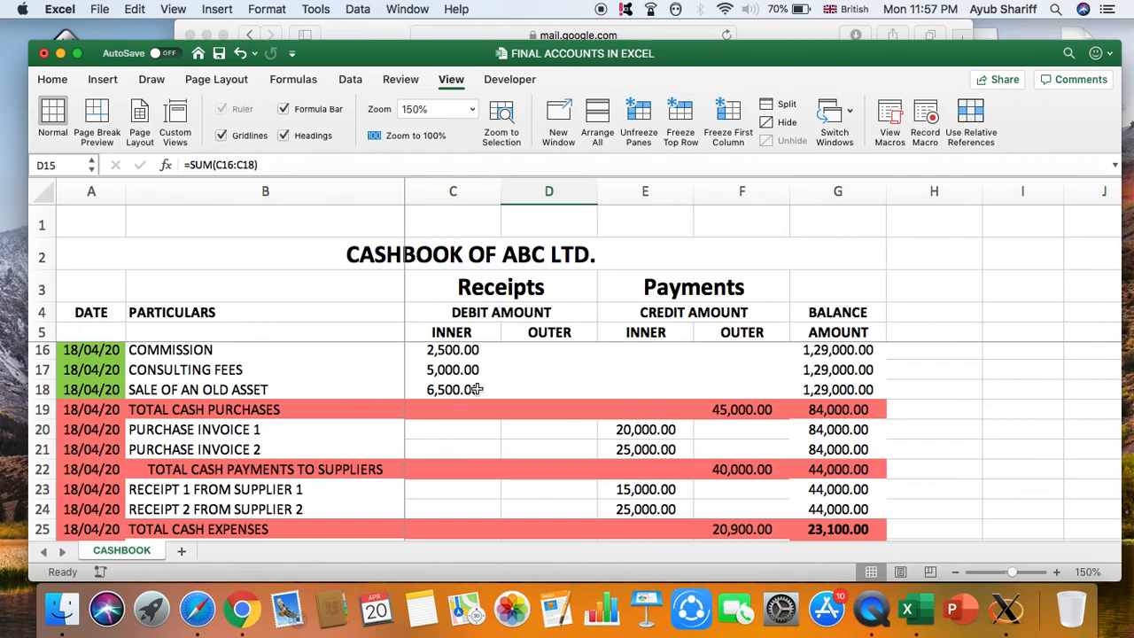
scroll(477, 388, up, 3)
scroll(476, 388, down, 2)
scroll(476, 388, up, 5)
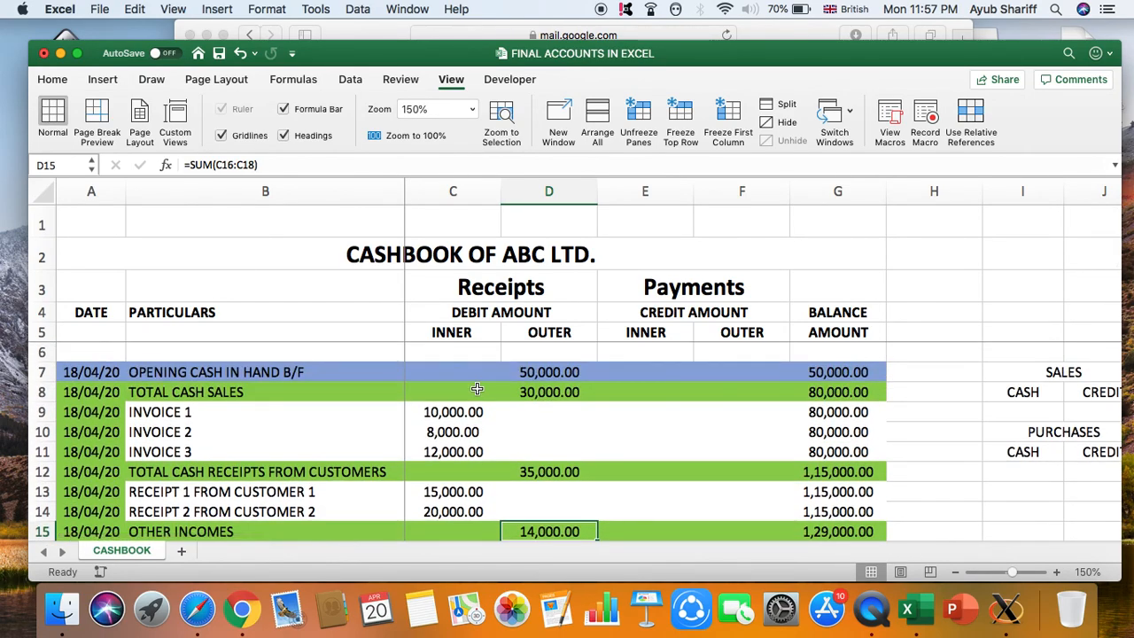
scroll(477, 388, down, 2)
scroll(477, 388, up, 2)
scroll(476, 388, down, 5)
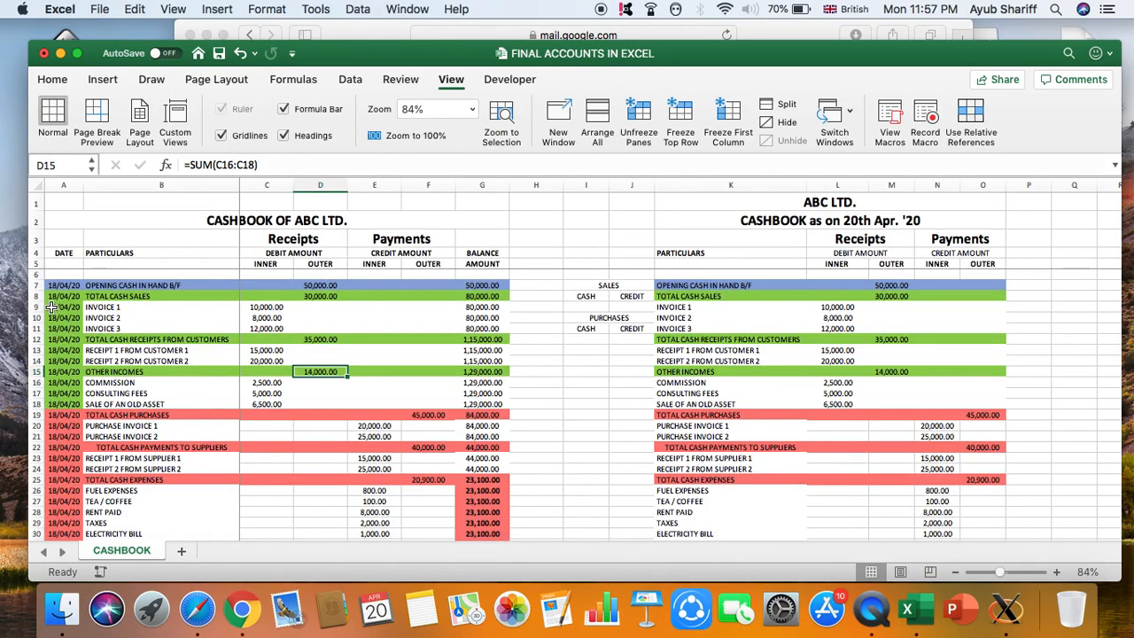
drag(48, 295, 499, 403)
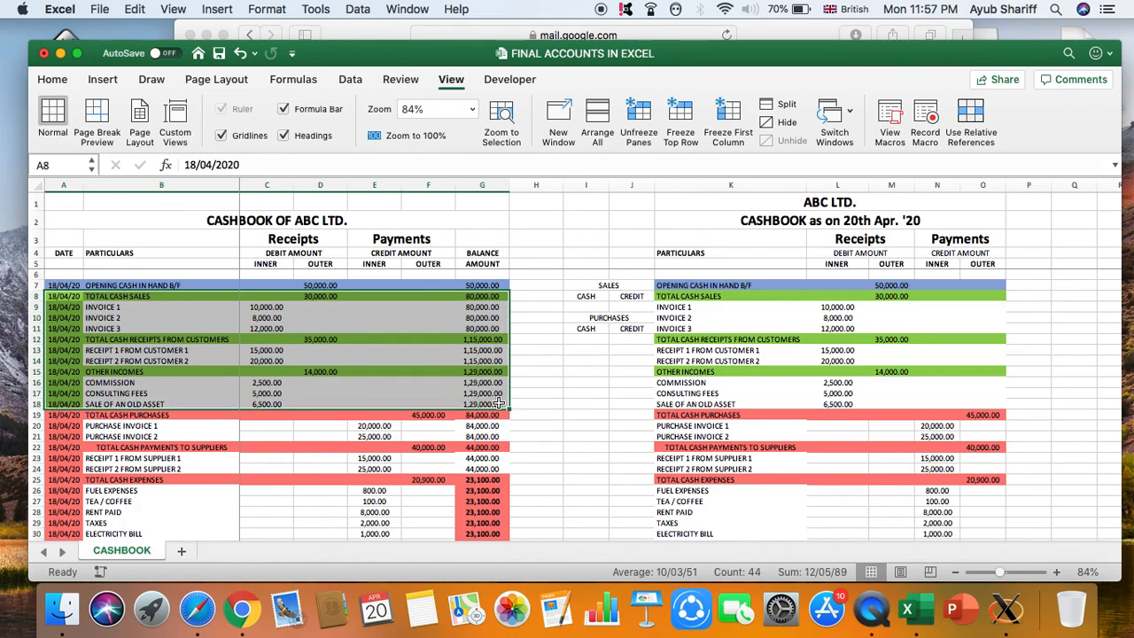
- Set the font colour of the Total Cash Sales label in B8 to standard yellow
click(162, 296)
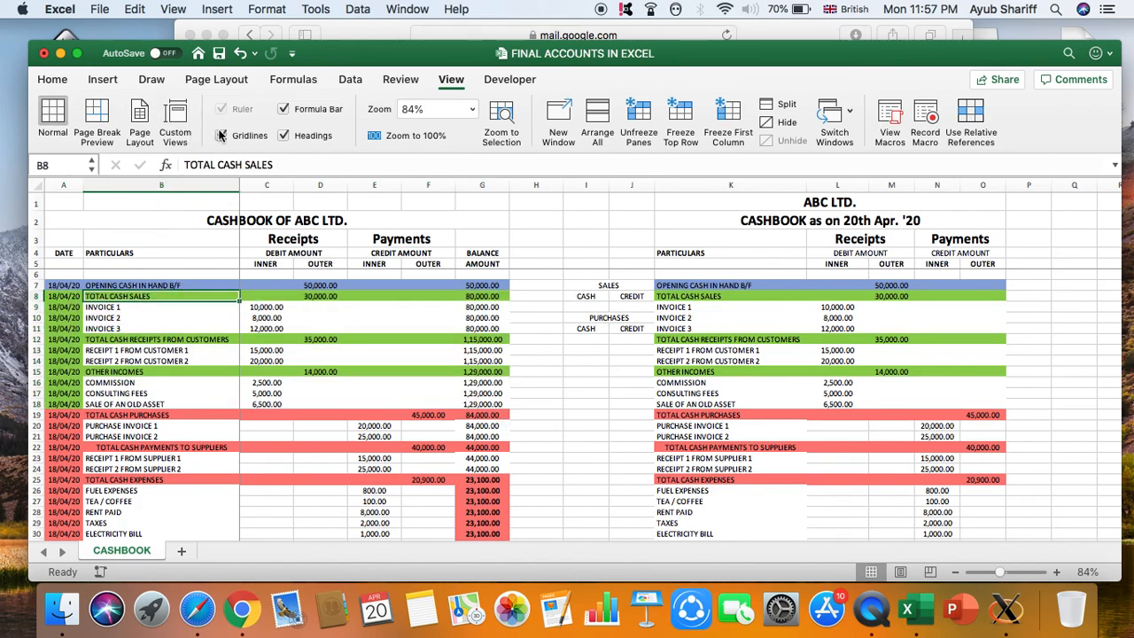
click(52, 79)
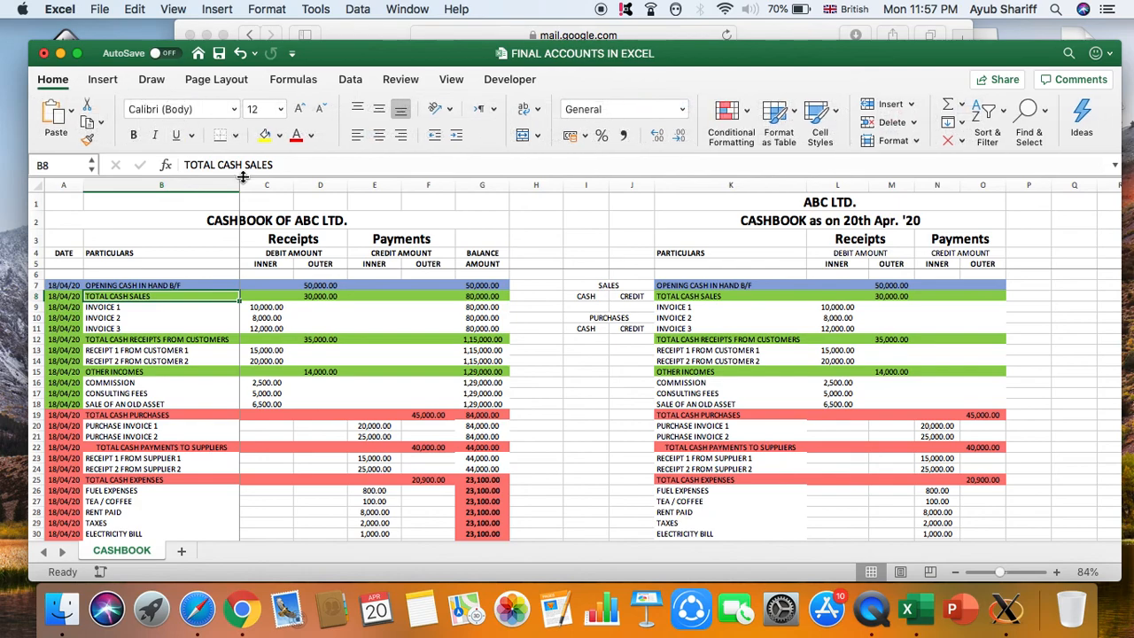
click(311, 137)
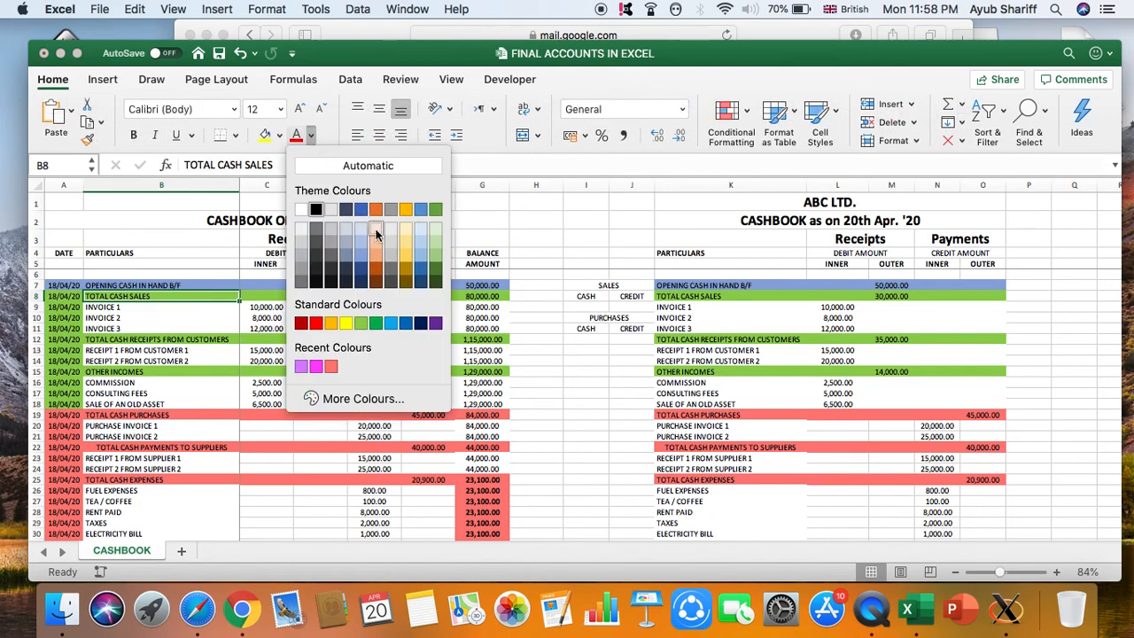
click(346, 324)
- Apply the same yellow font colour to the Total Cash Receipts from Customers and Other Incomes labels in column B
click(104, 339)
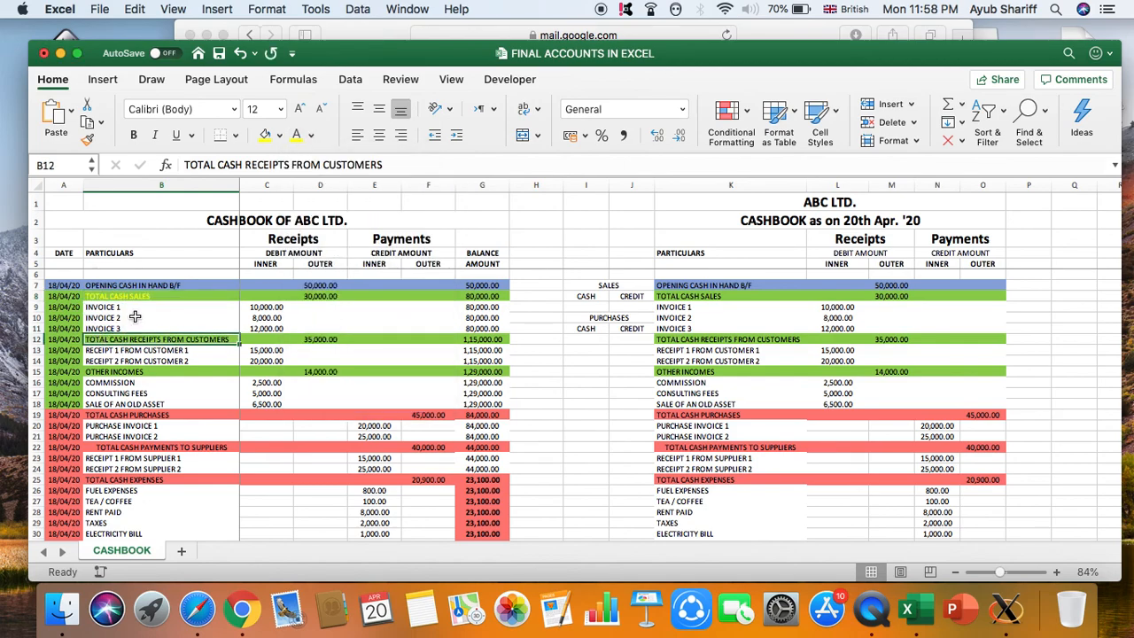
click(297, 135)
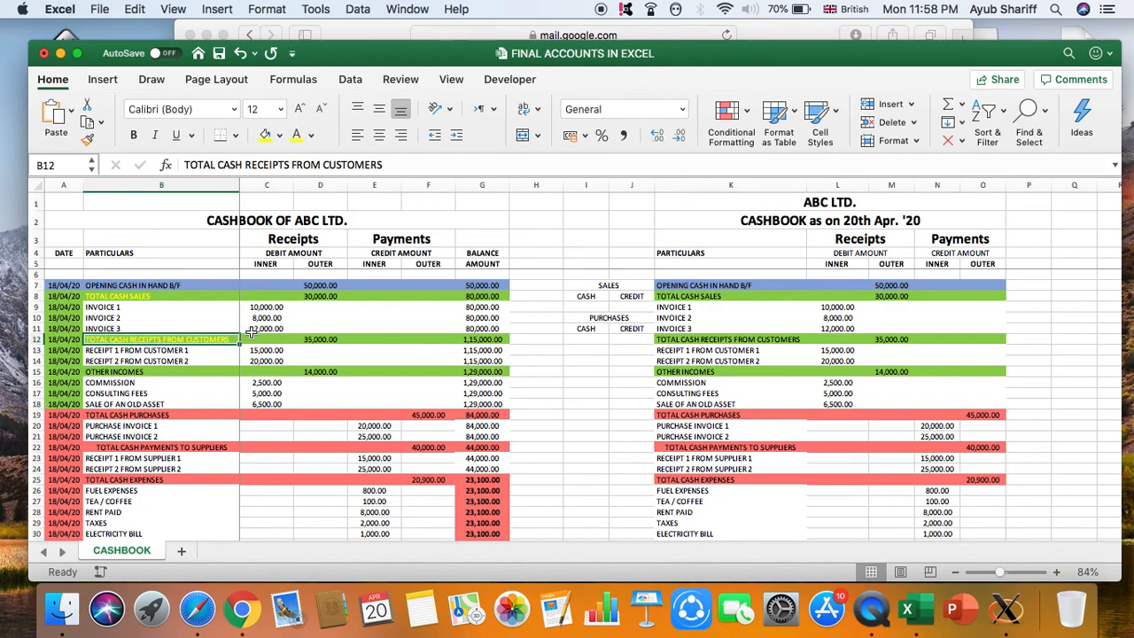
click(177, 373)
click(297, 136)
click(210, 402)
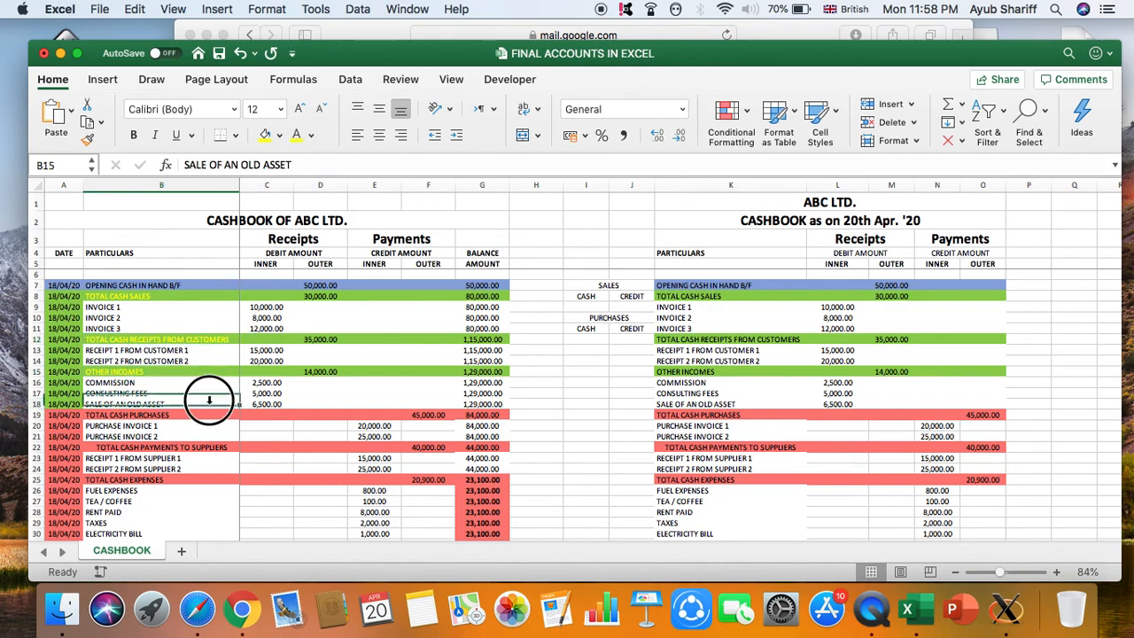
- Examine the recoloured receipt headings at closer zoom and continue down to the cash purchases and supplier payments
ctrl+scroll(462, 404, up, 8)
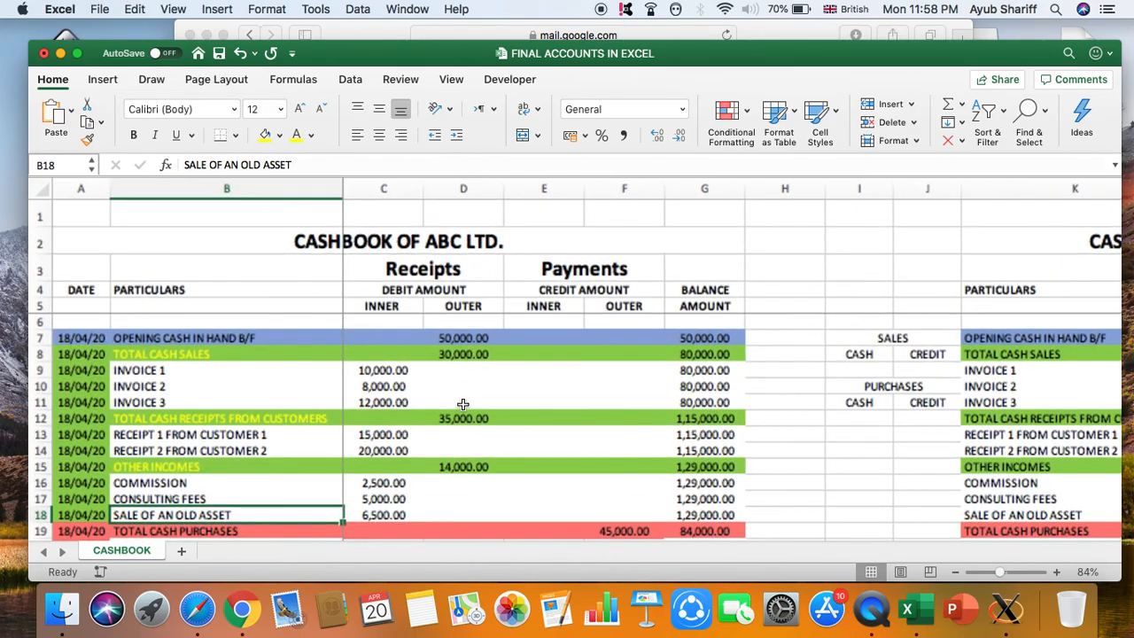
scroll(462, 404, down, 3)
scroll(462, 404, up, 2)
ctrl+scroll(462, 404, up, 3)
scroll(463, 404, down, 5)
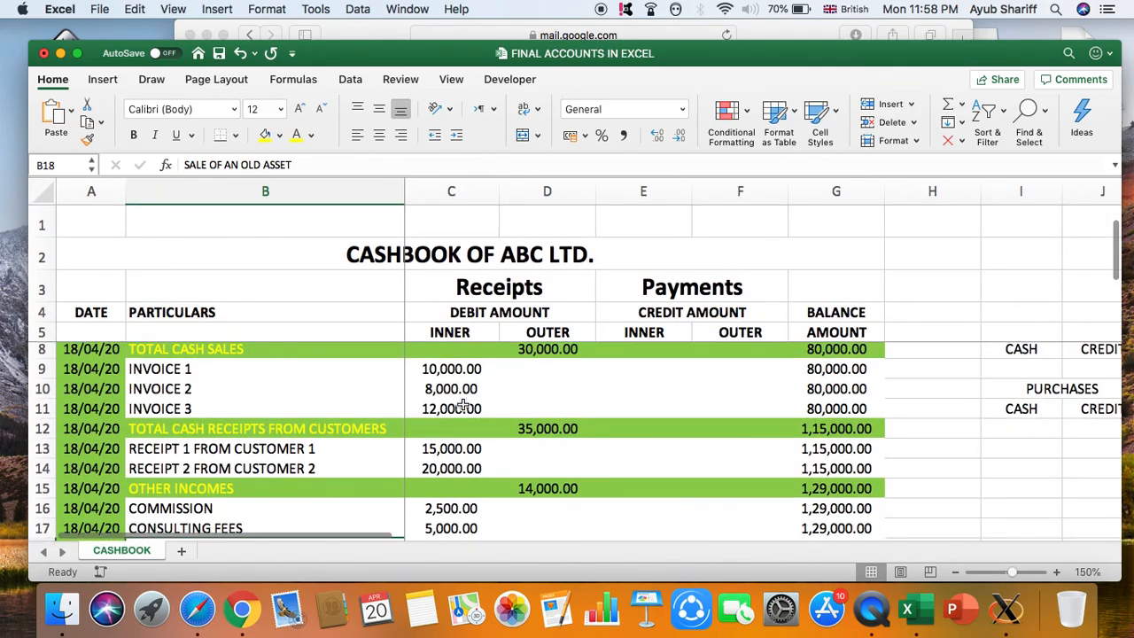
scroll(462, 404, up, 2)
scroll(462, 404, up, 3)
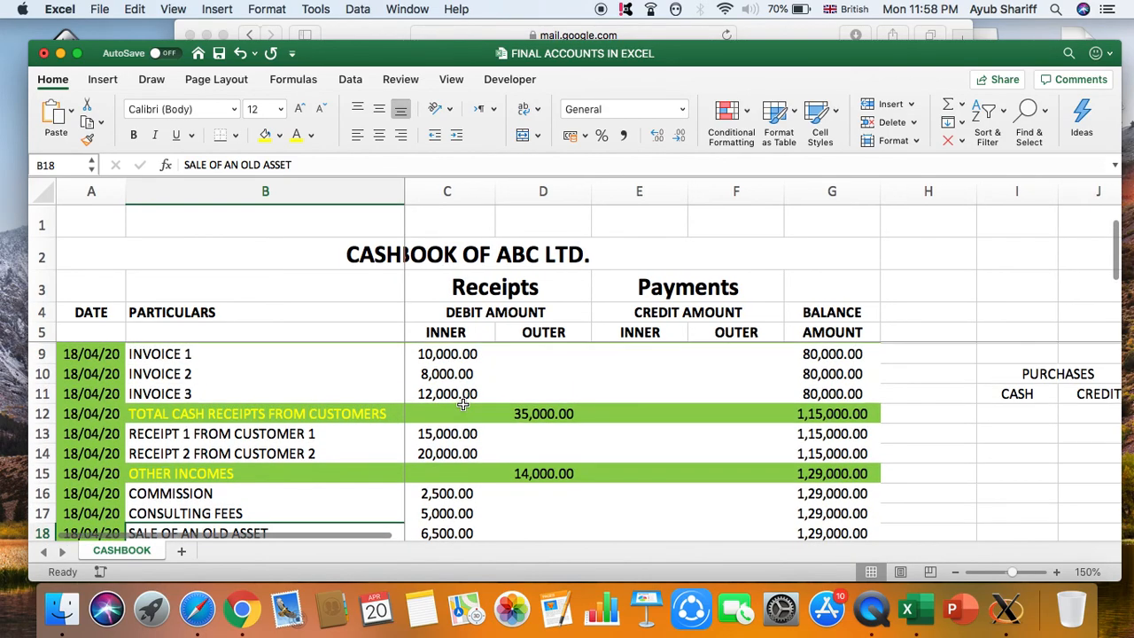
scroll(462, 404, down, 5)
scroll(463, 404, down, 1)
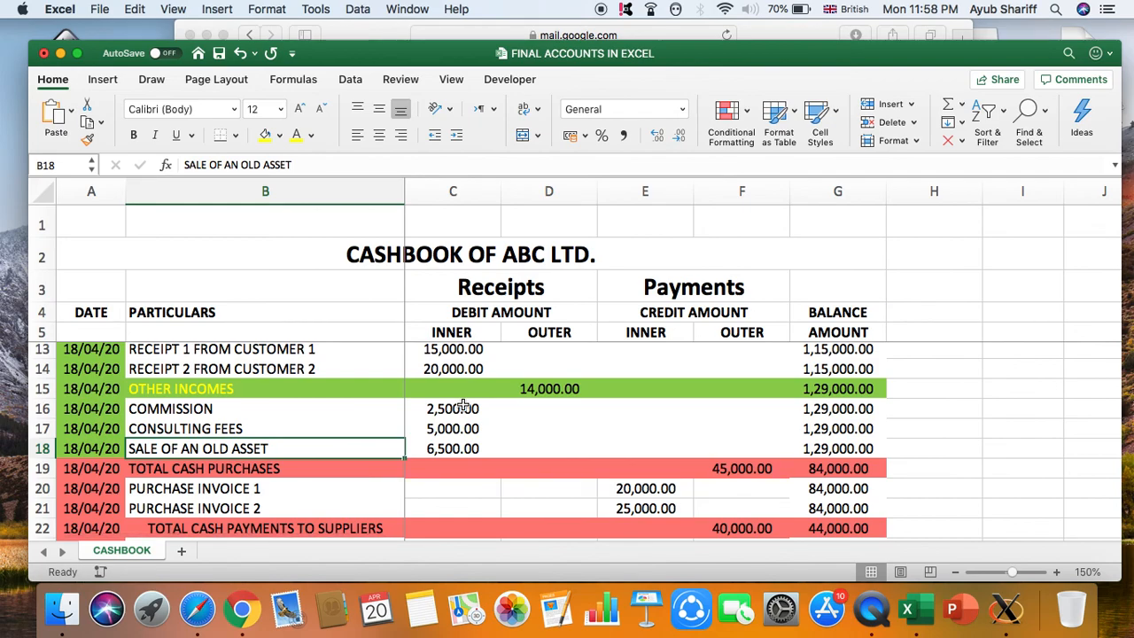
scroll(462, 404, down, 4)
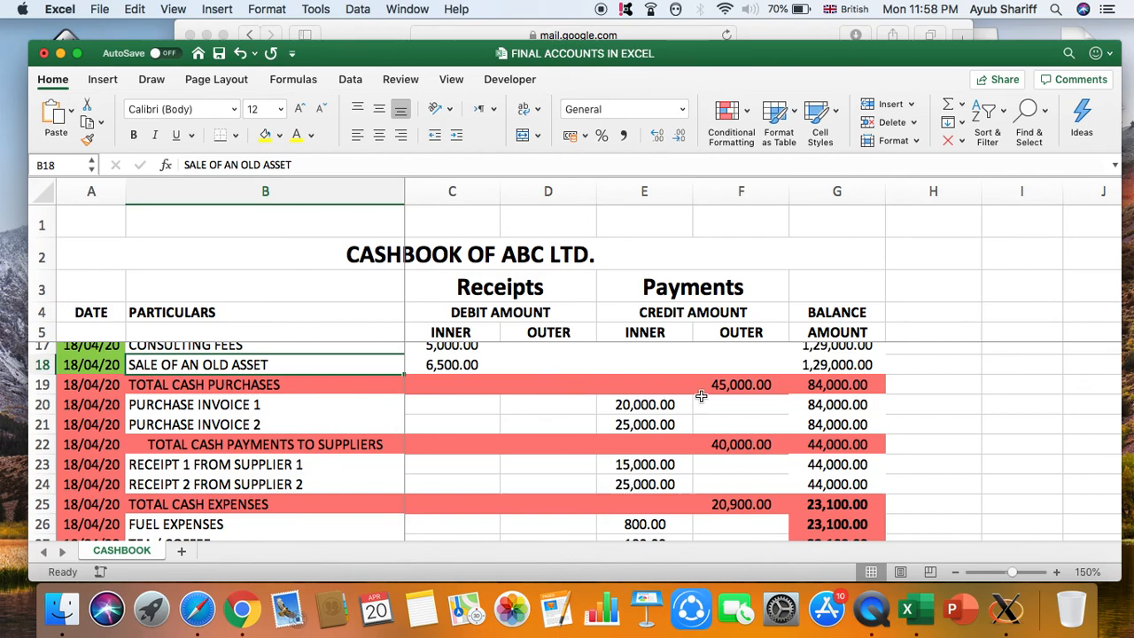
- Look at the Sales and Purchases breakdown in columns I and J, going through the Cash and Credit entries under Purchases
click(945, 422)
scroll(945, 423, up, 10)
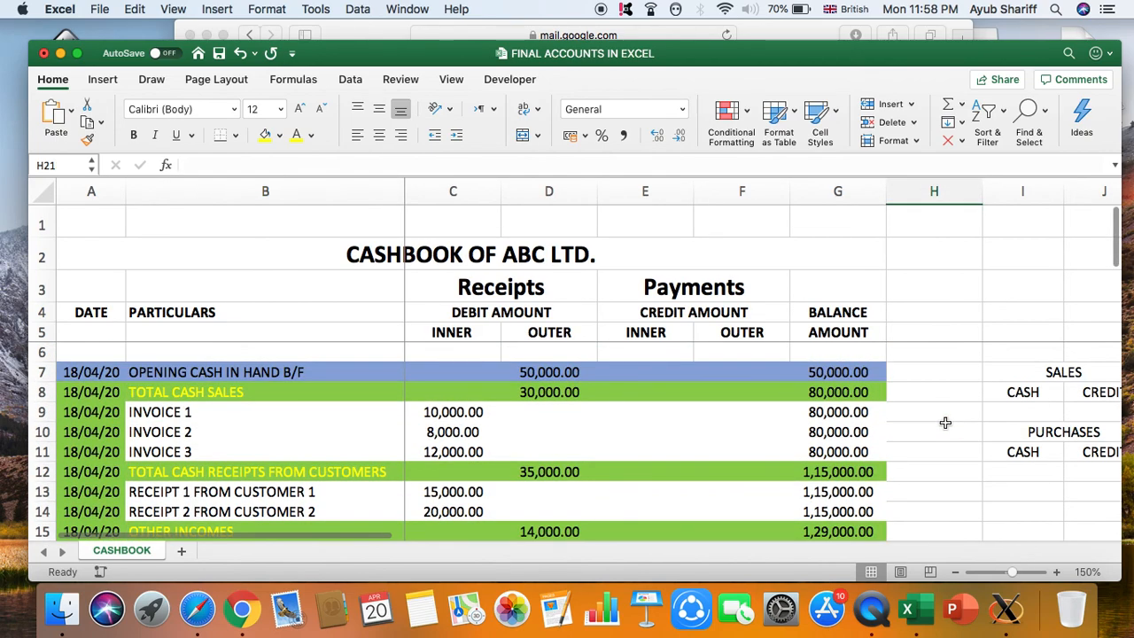
scroll(946, 423, right, 5)
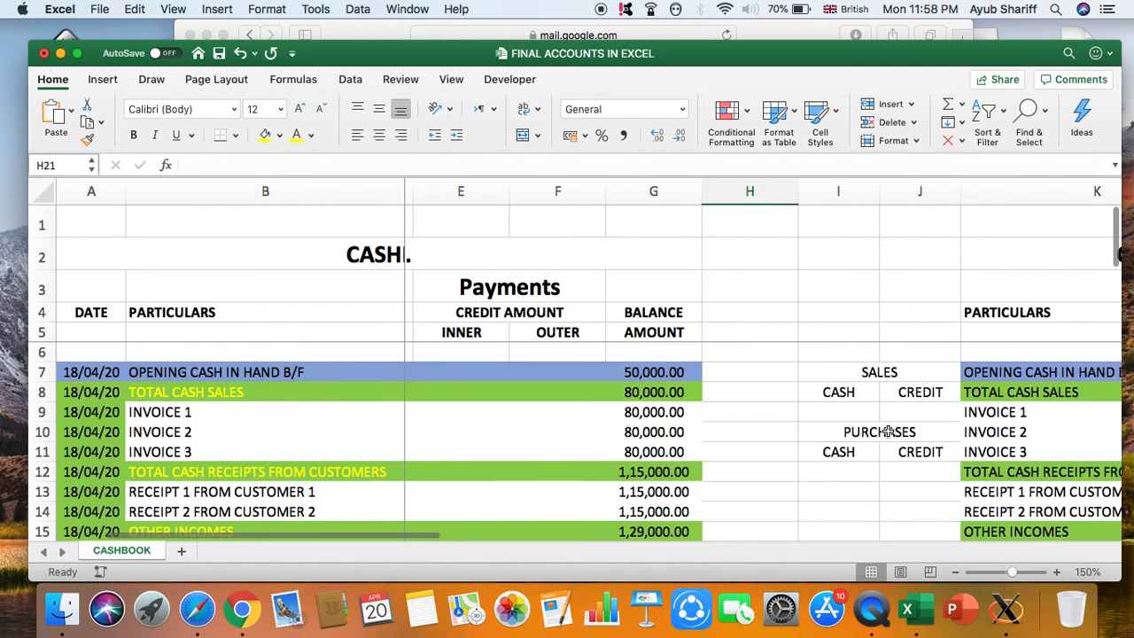
click(889, 432)
click(864, 452)
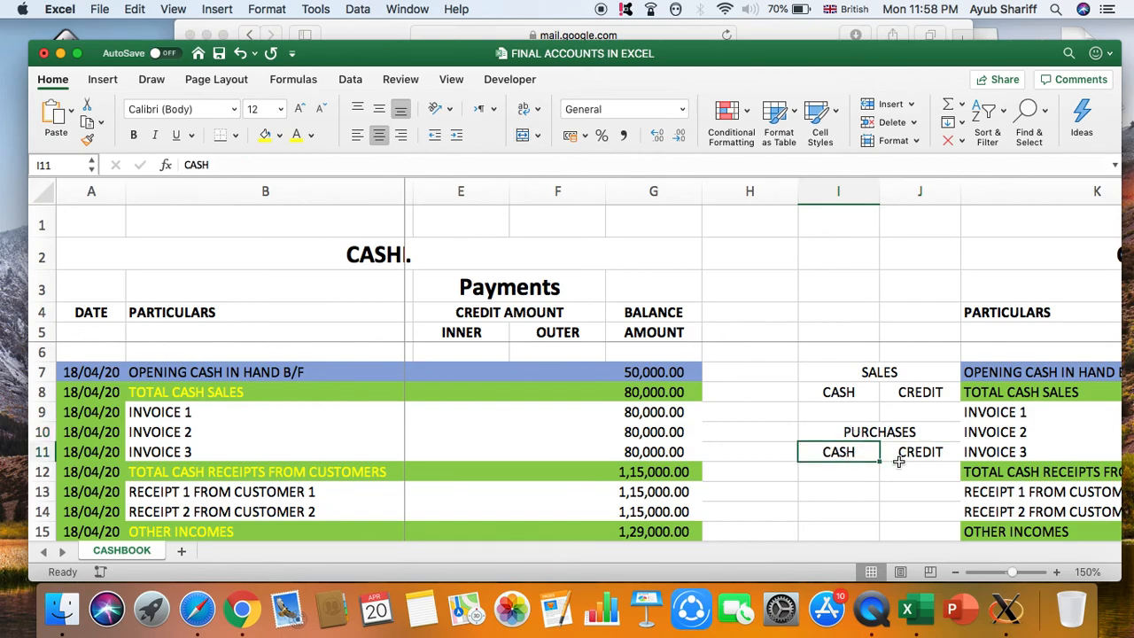
click(922, 454)
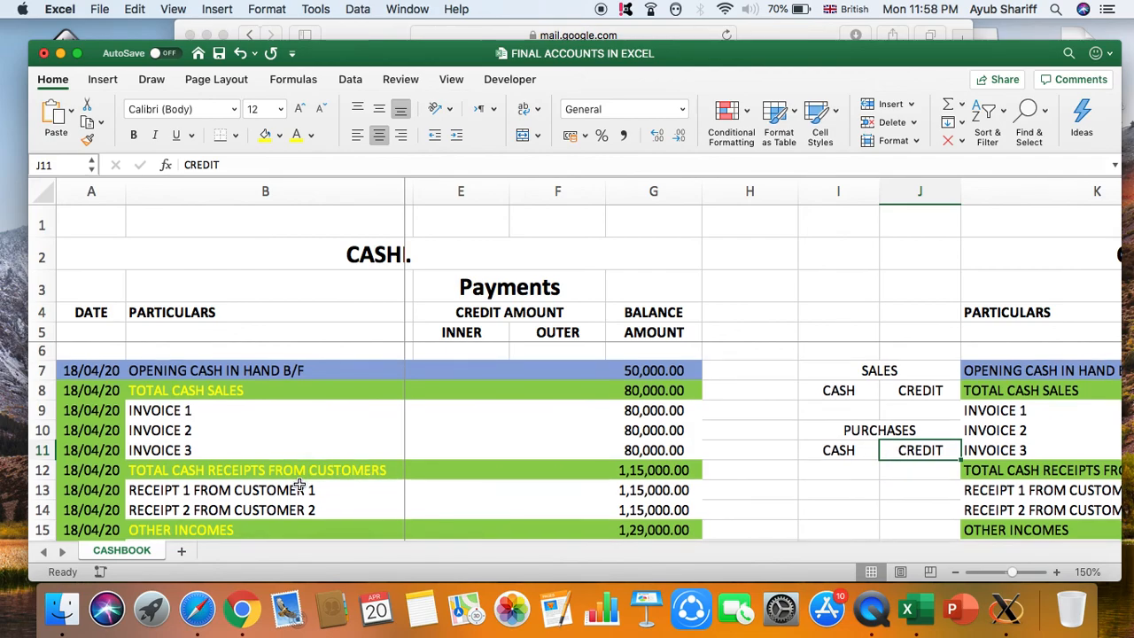
- Try standard red as the font colour of the Total Cash Purchases label in B19, and return it to black
scroll(299, 486, down, 2)
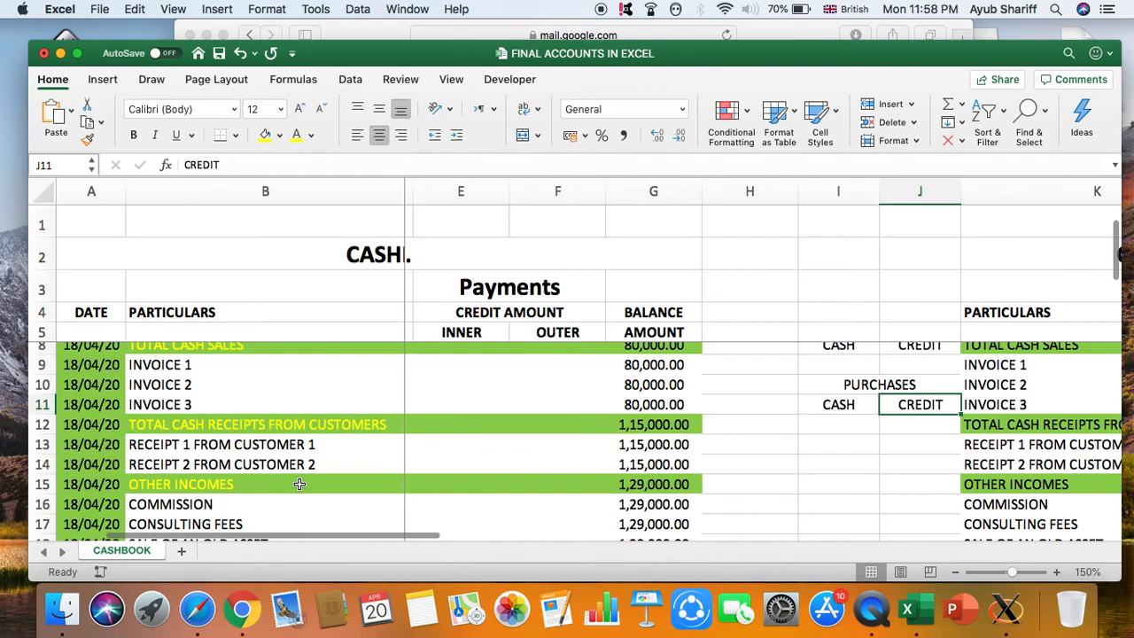
scroll(300, 484, down, 6)
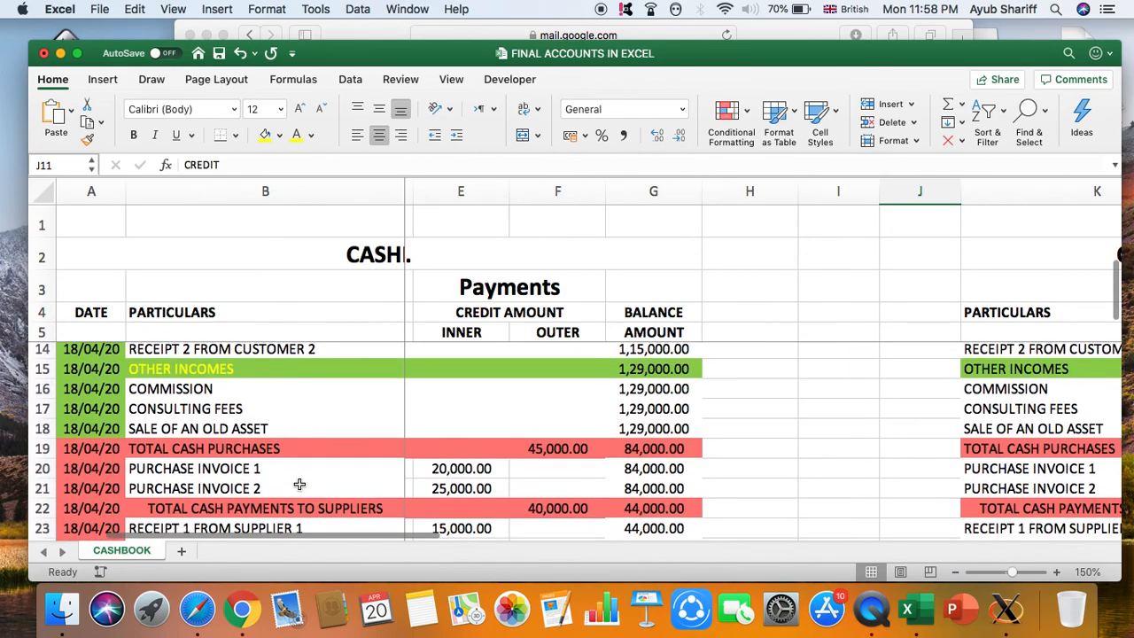
click(188, 448)
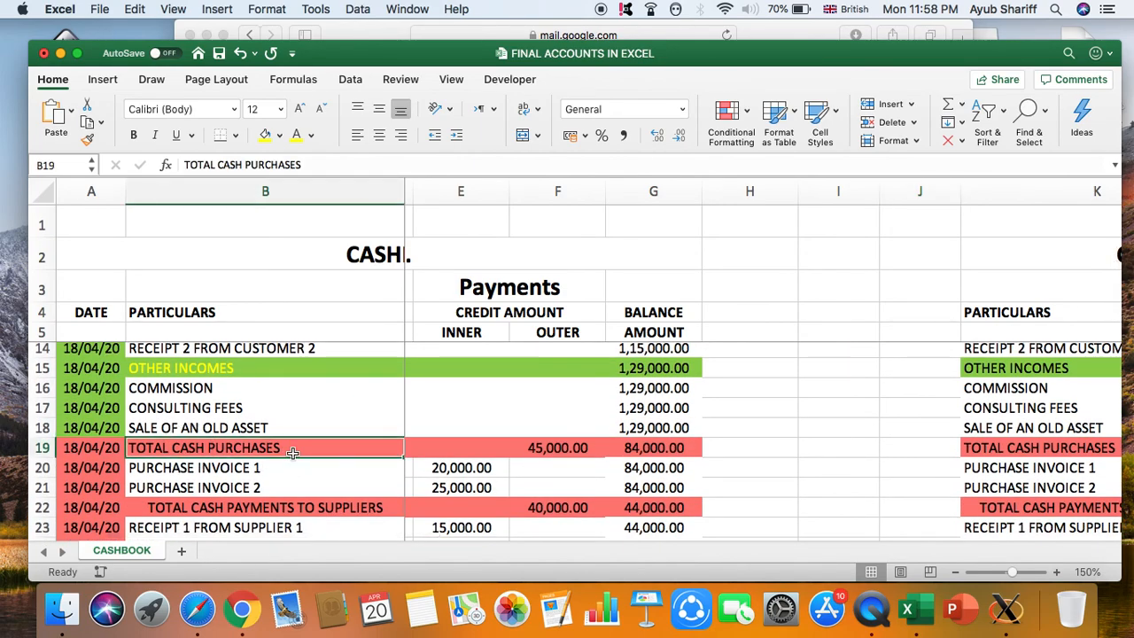
click(311, 136)
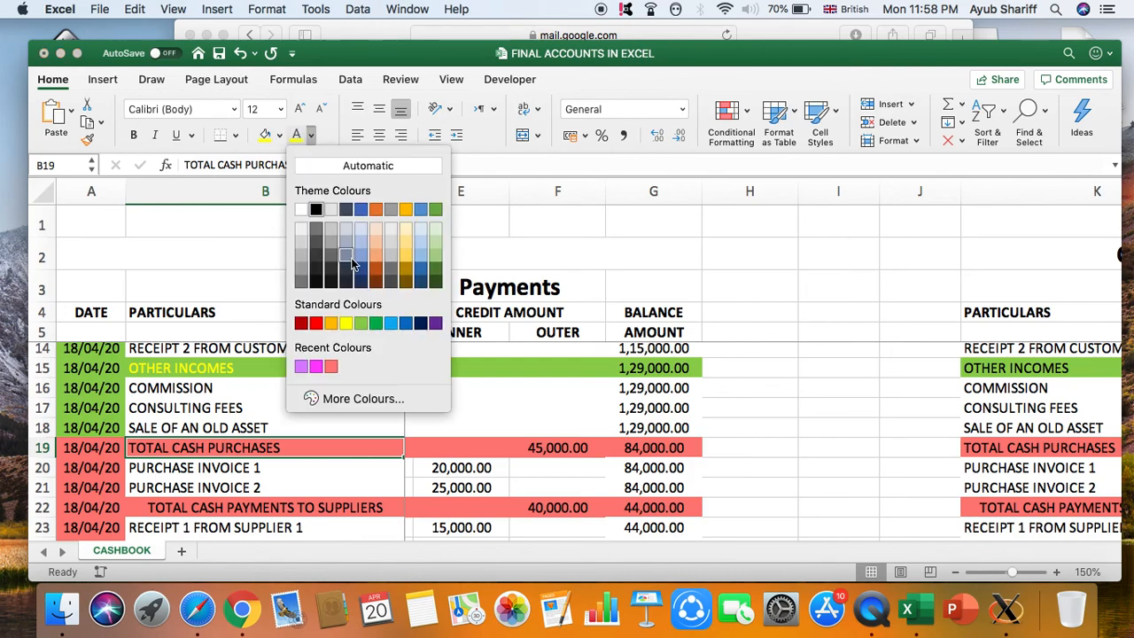
click(316, 323)
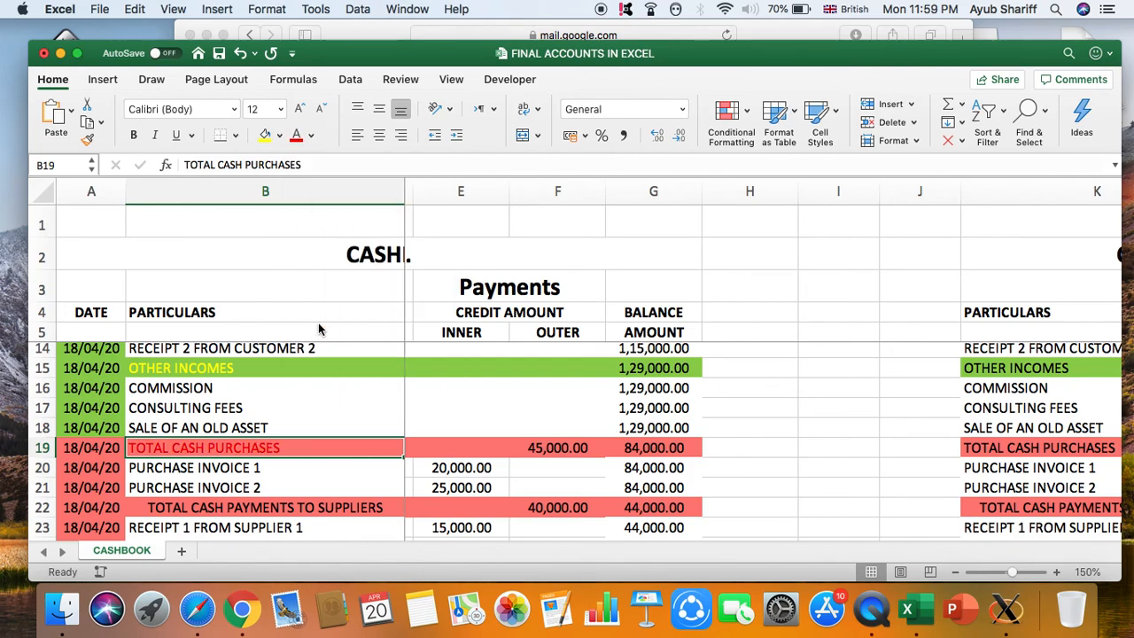
click(311, 136)
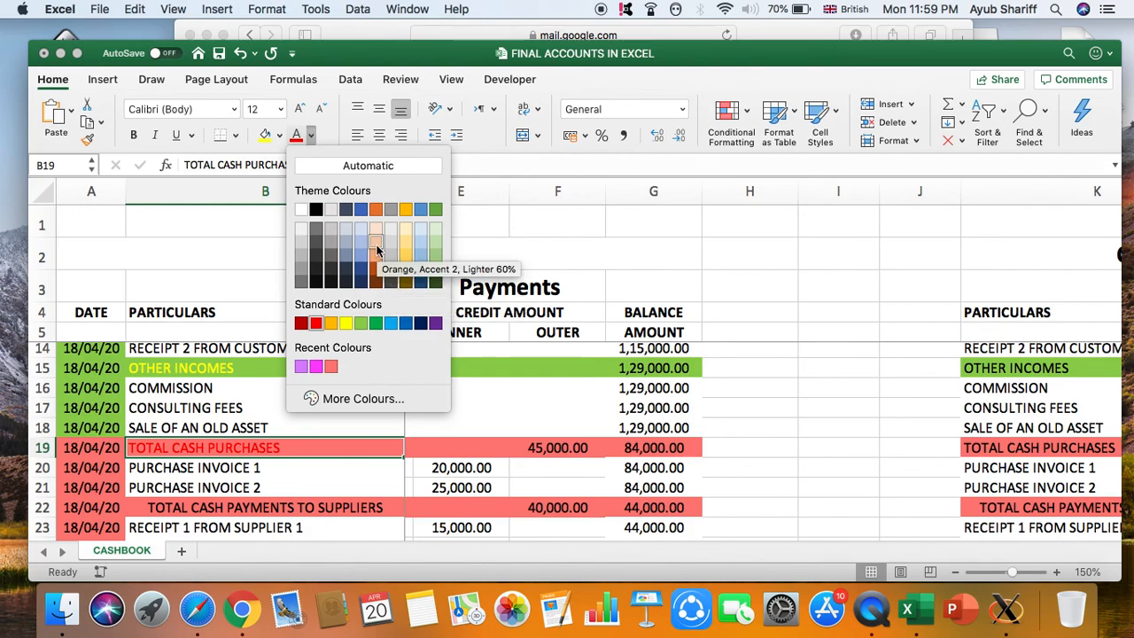
click(314, 209)
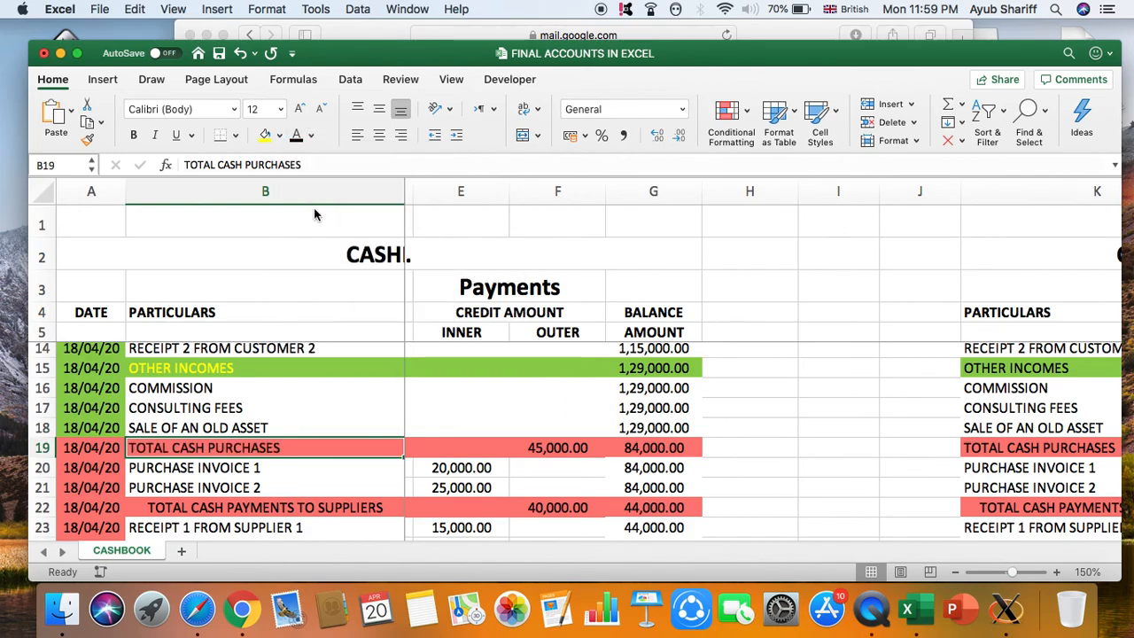
- Make the Total Cash Purchases, Other Incomes, Total Cash Receipts from Customers and Total Cash Sales labels in column B bold
click(134, 137)
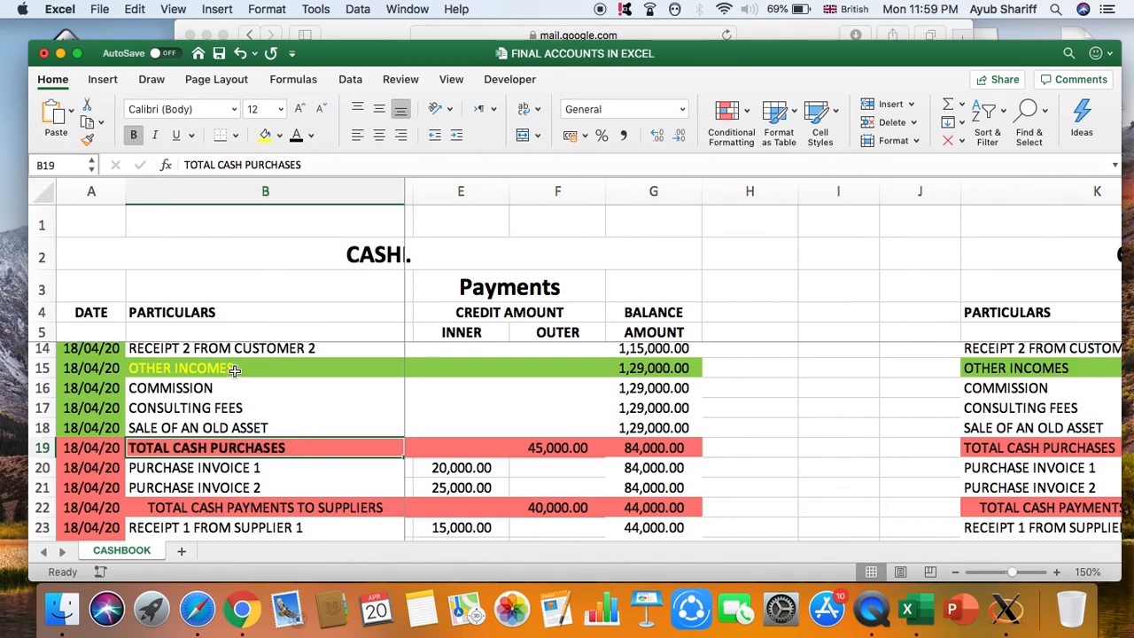
click(235, 371)
click(133, 135)
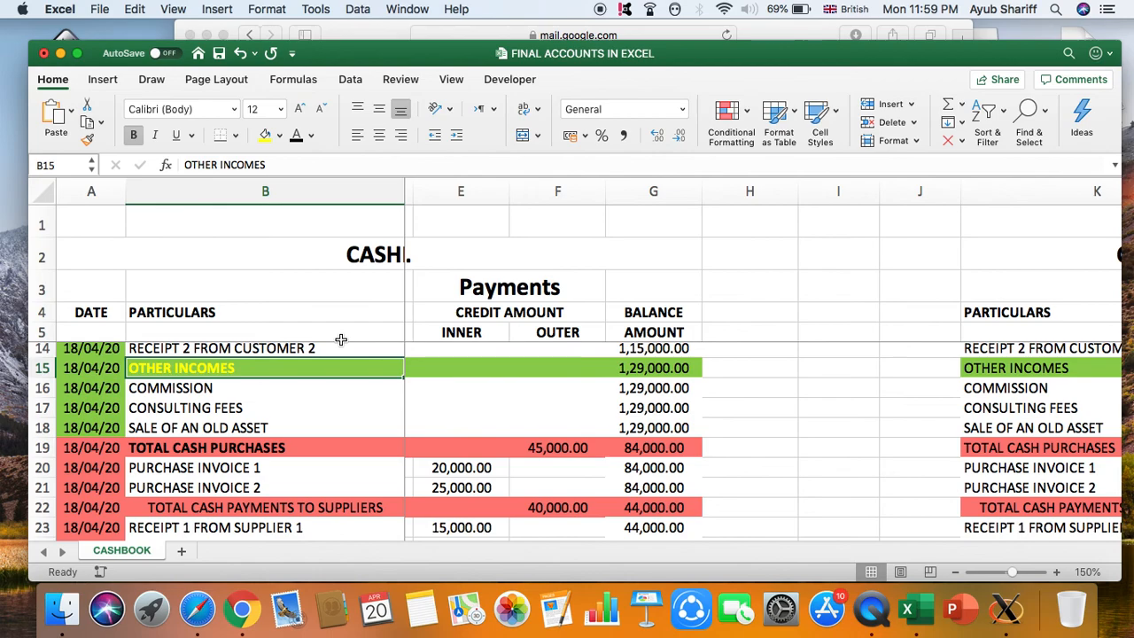
scroll(370, 417, up, 6)
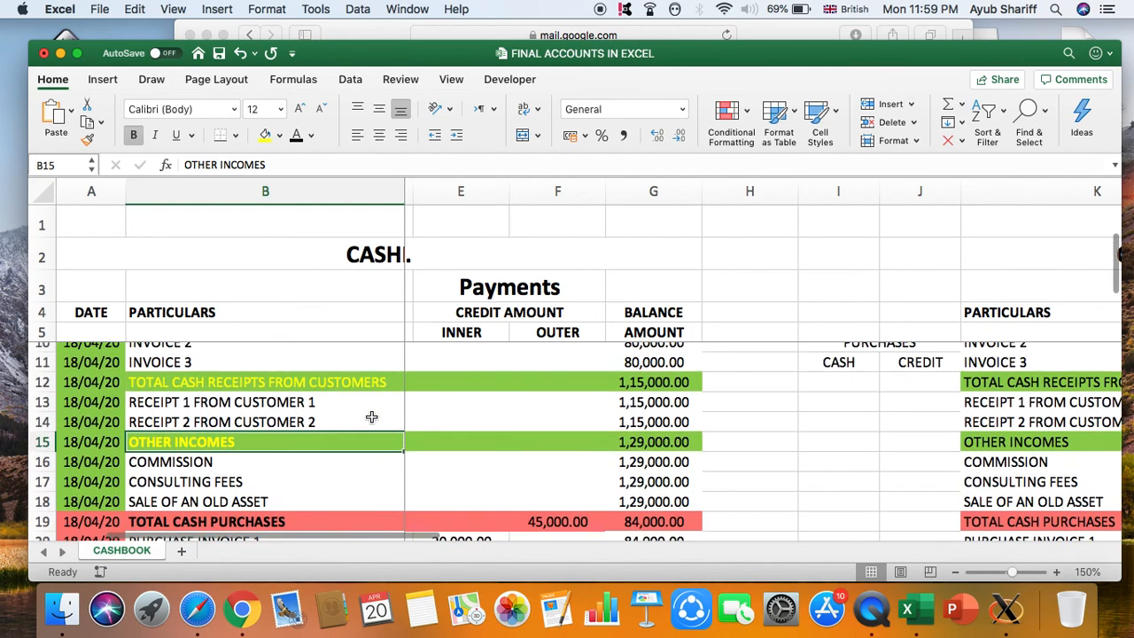
click(304, 437)
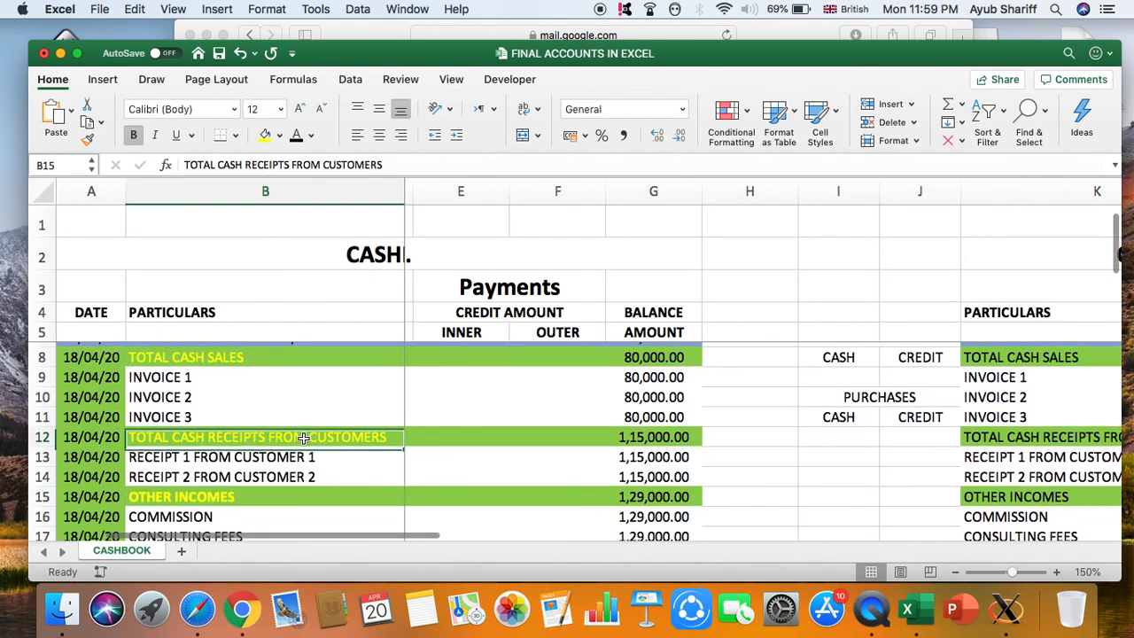
click(133, 135)
click(228, 358)
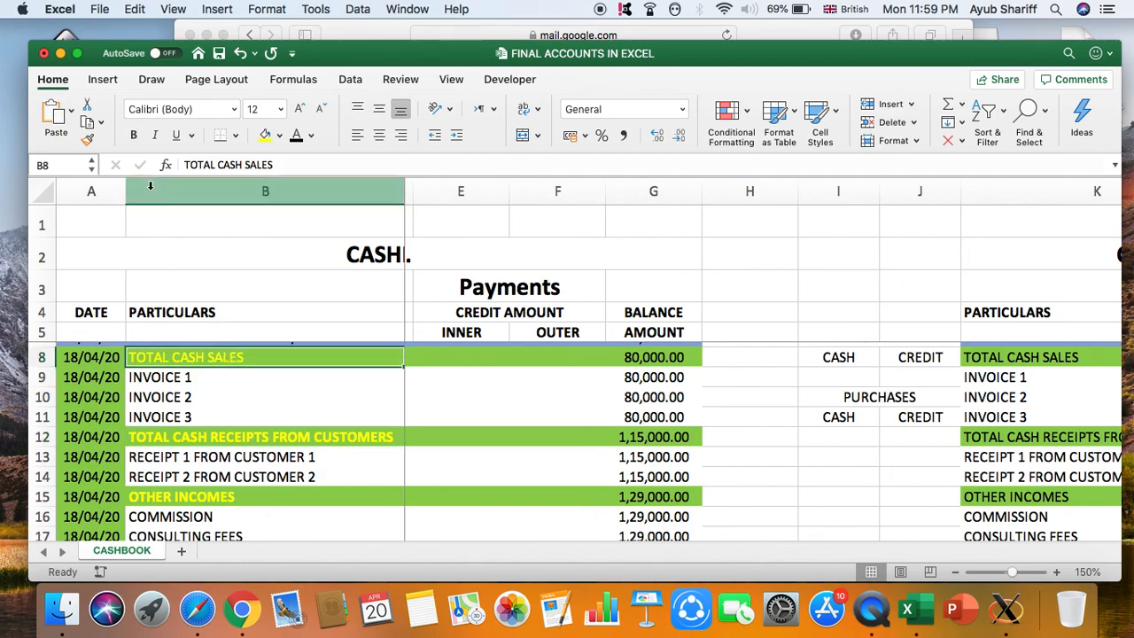
click(133, 135)
- Go through the Total Cash Purchases group, from the two purchase invoice entries across to the inner credit amount of Purchase Invoice 1
scroll(354, 413, down, 10)
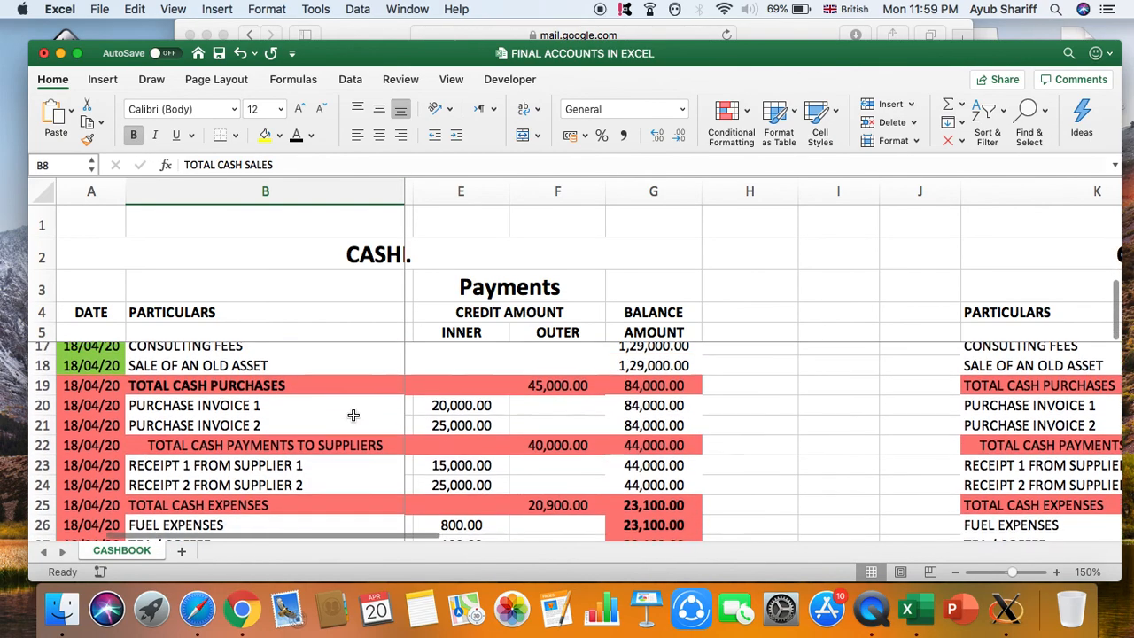
click(263, 379)
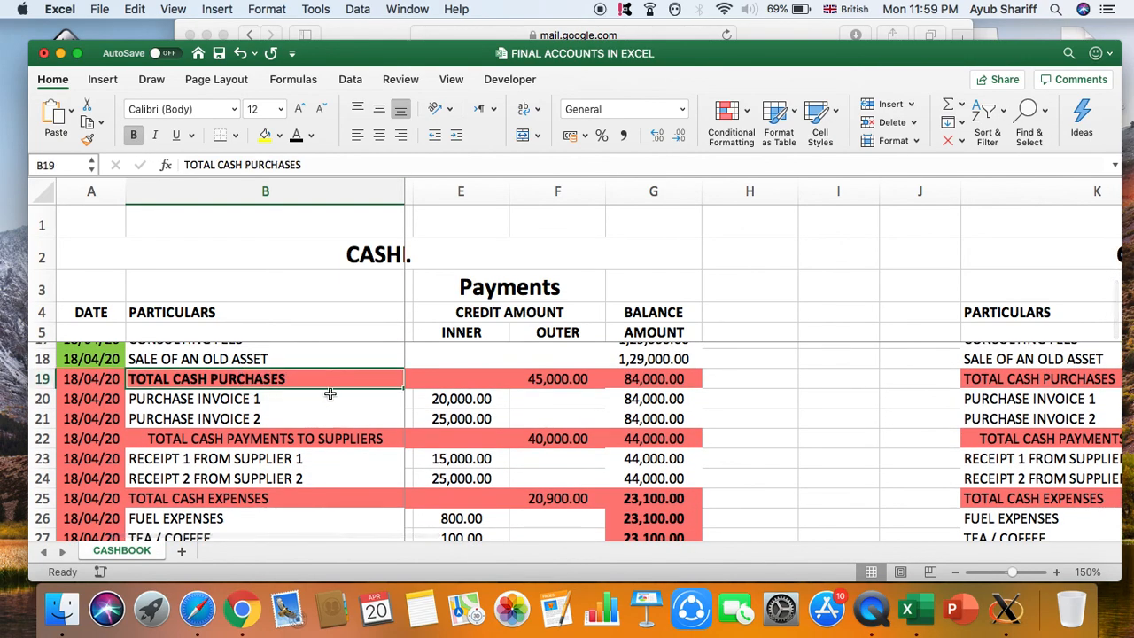
click(263, 400)
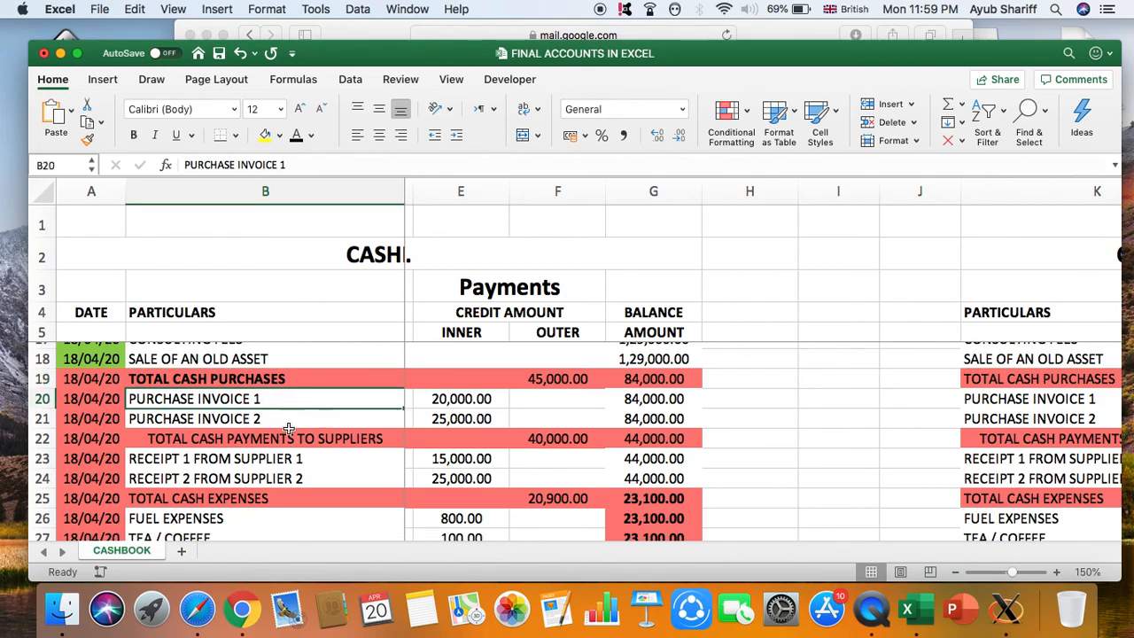
click(282, 422)
click(266, 400)
click(263, 419)
click(264, 399)
key(Down)
key(Up)
key(Right)
key(Left)
key(Left)
key(Right)
key(Right)
key(Right)
key(Right)
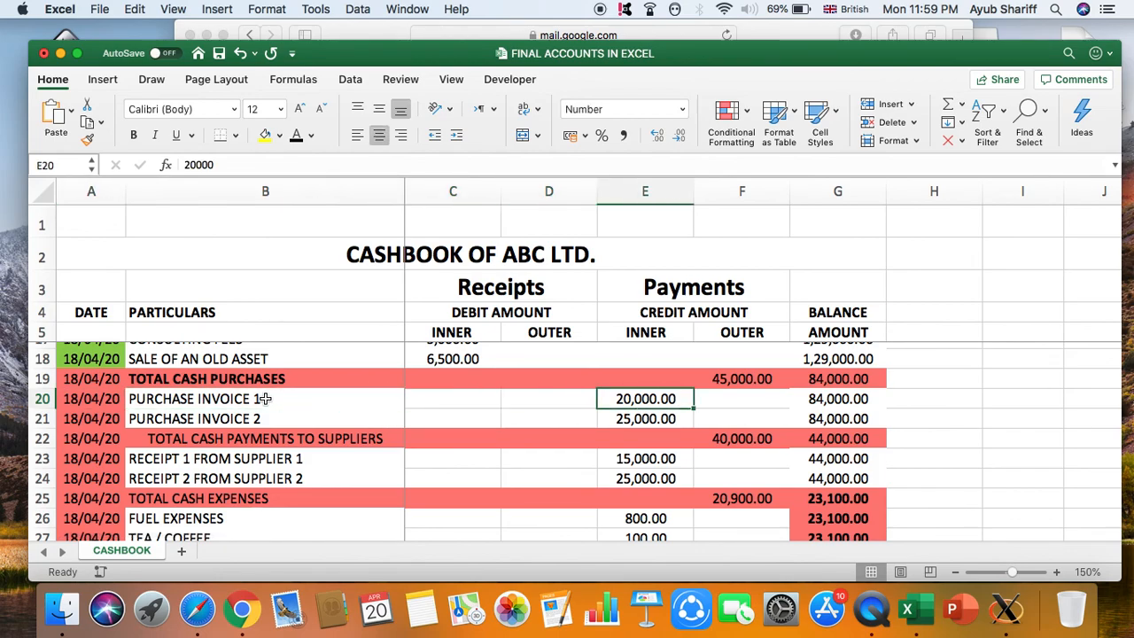
- Try entering 20000 as the inner debit amount for Purchase Invoice 1 in C20, and clear the cell again
scroll(264, 399, up, 7)
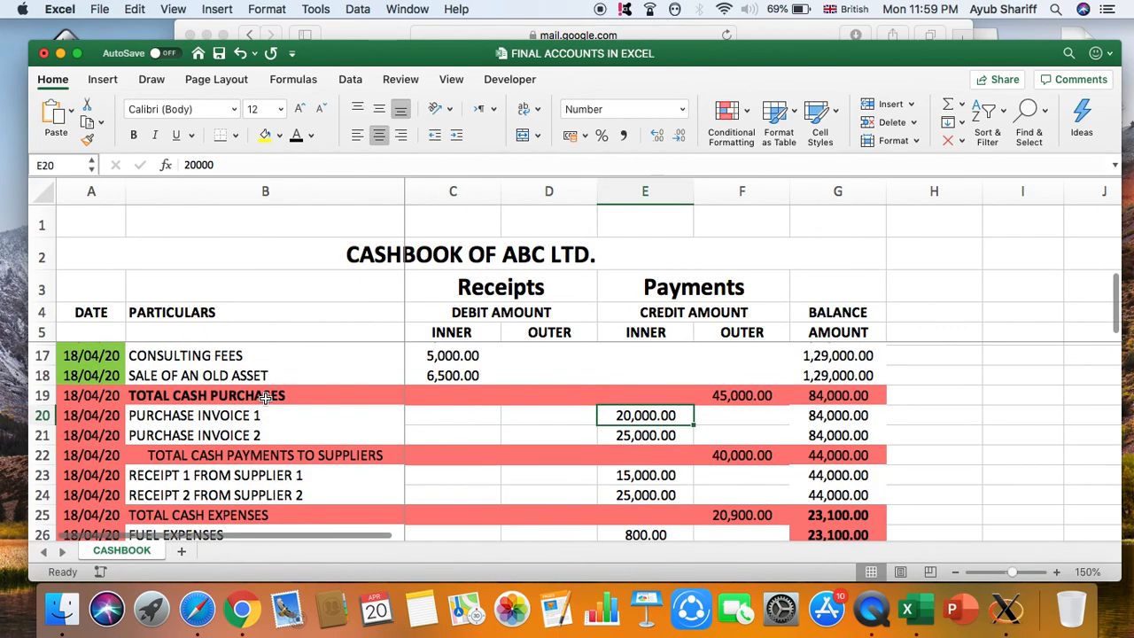
scroll(264, 398, down, 5)
scroll(264, 399, up, 1)
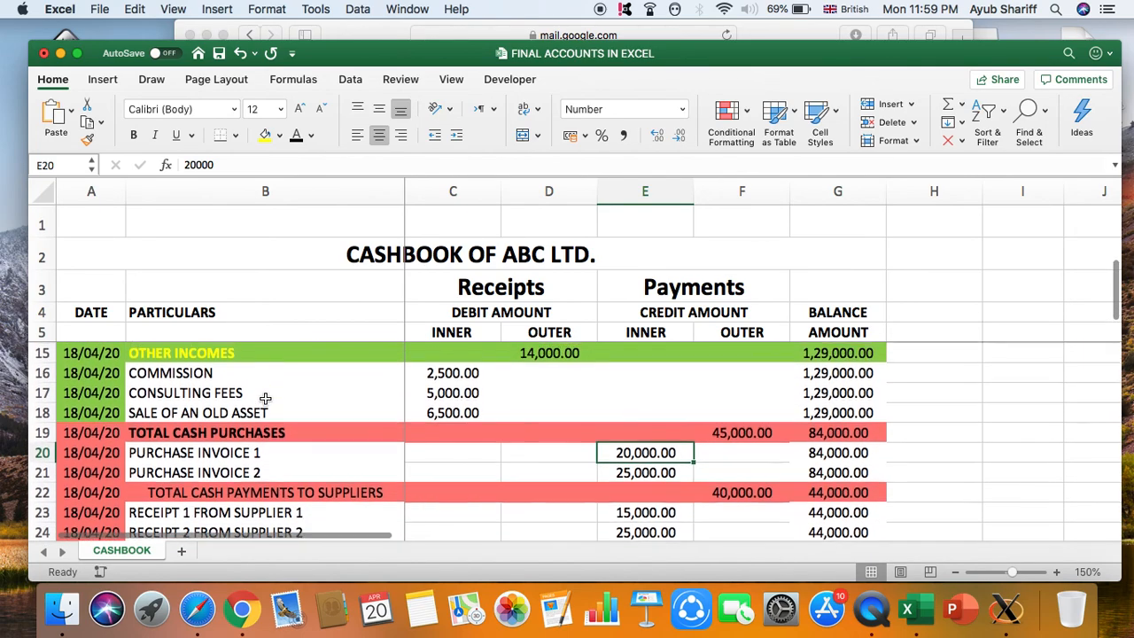
click(446, 452)
double_click(447, 453)
text(20000)
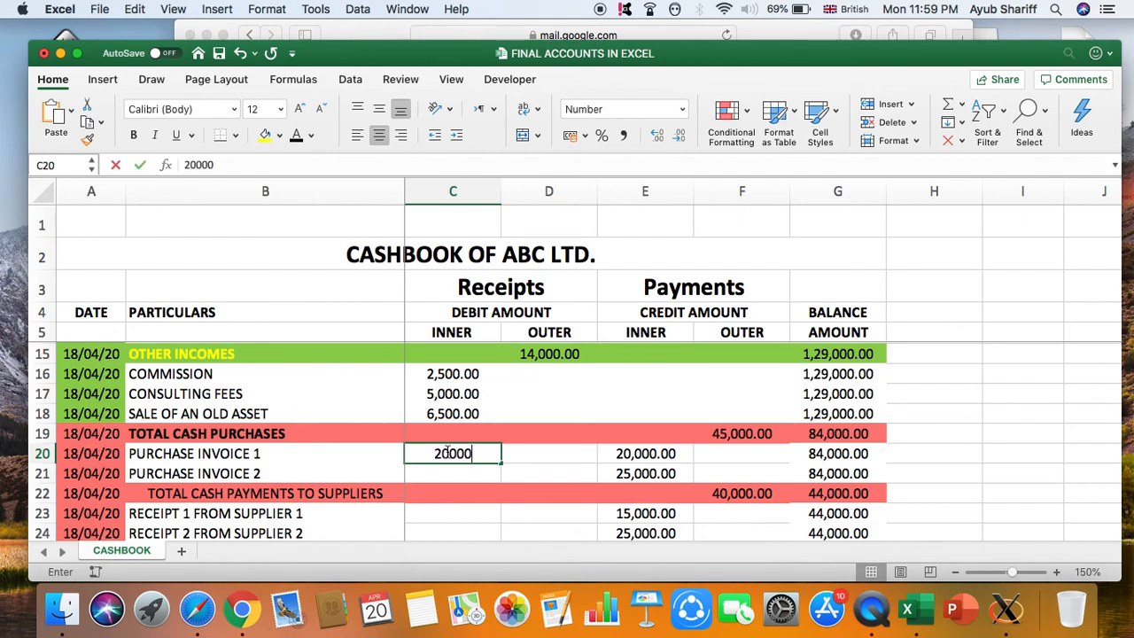
key(Return)
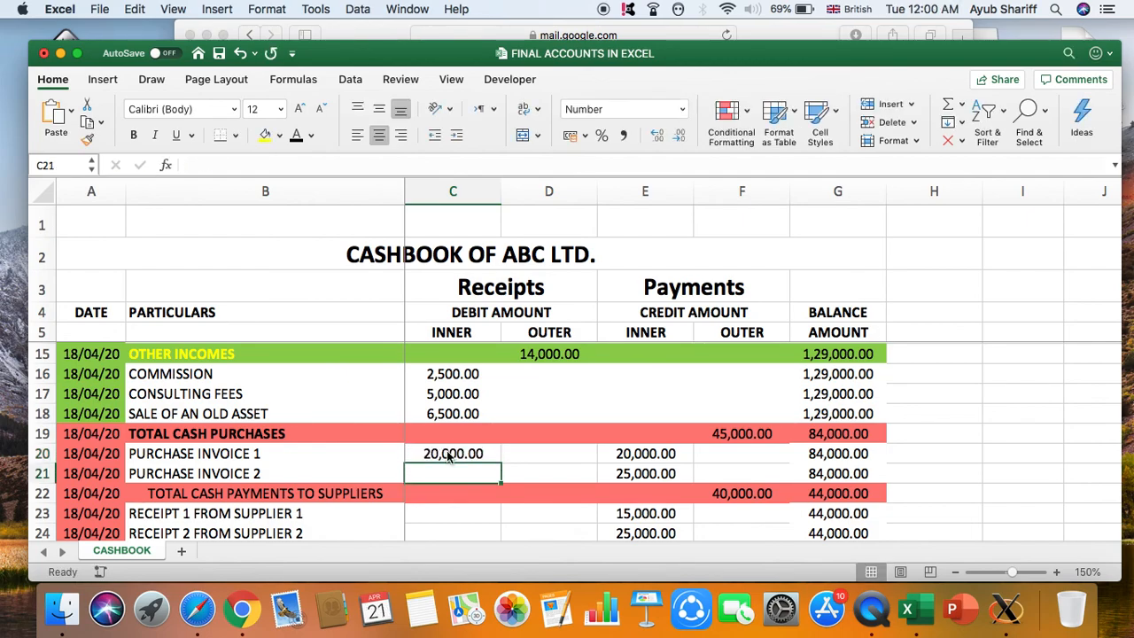
click(450, 455)
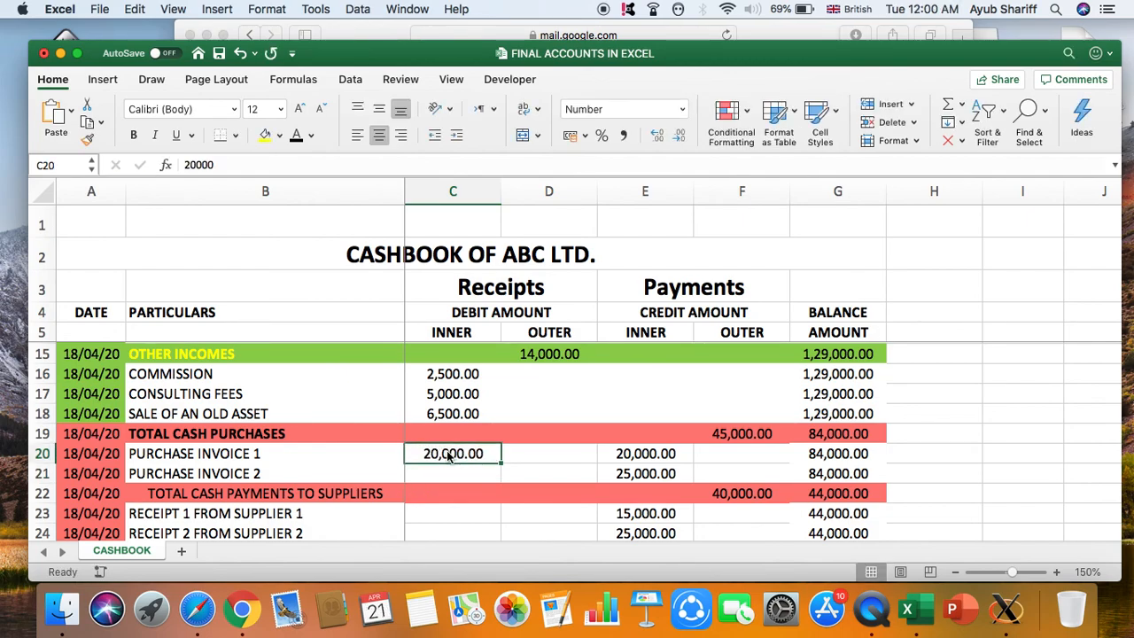
key(Delete)
- Examine the inner column under the Payments credit amount heading and the amounts of Purchase Invoices 1 and 2
key(Up)
key(Right)
key(Down)
key(Right)
click(645, 191)
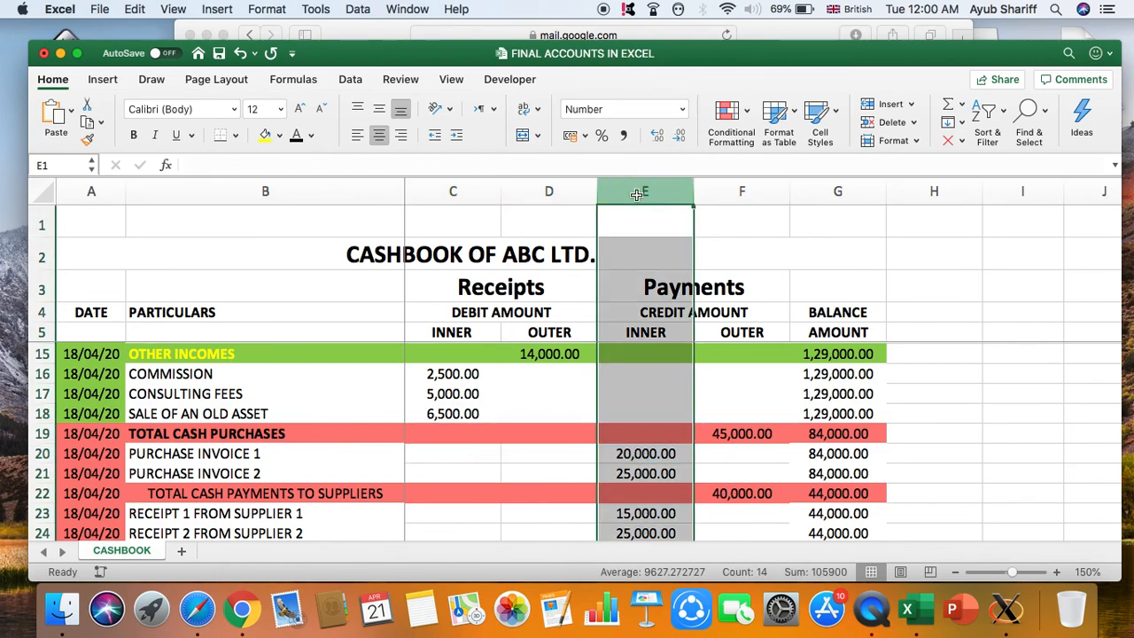
click(645, 448)
click(663, 332)
click(692, 312)
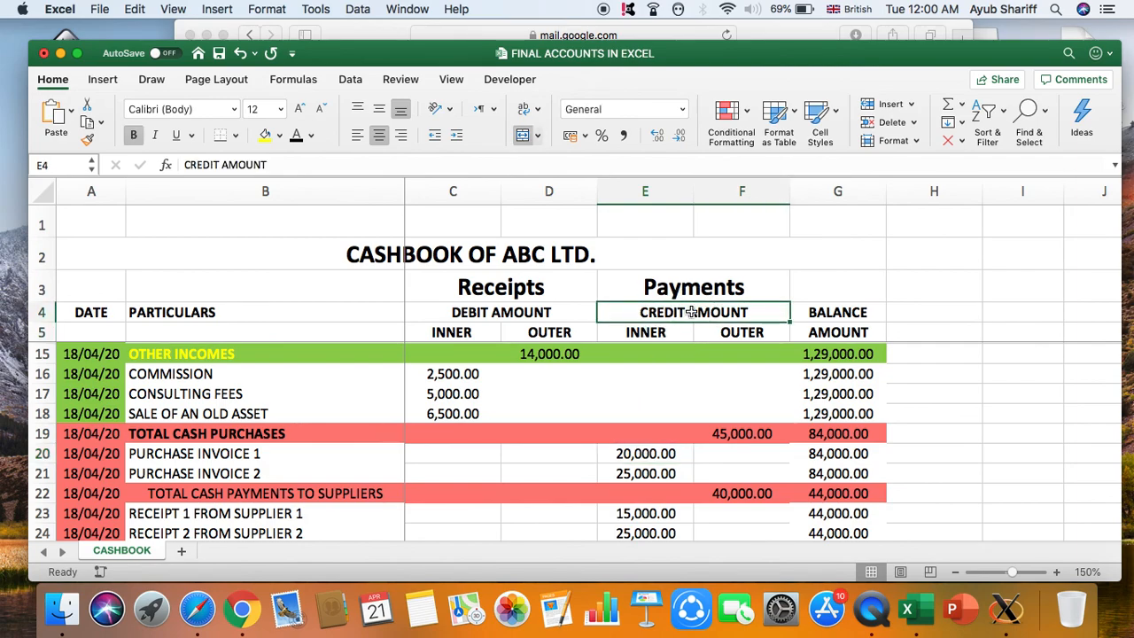
click(661, 456)
click(663, 473)
click(661, 455)
click(662, 471)
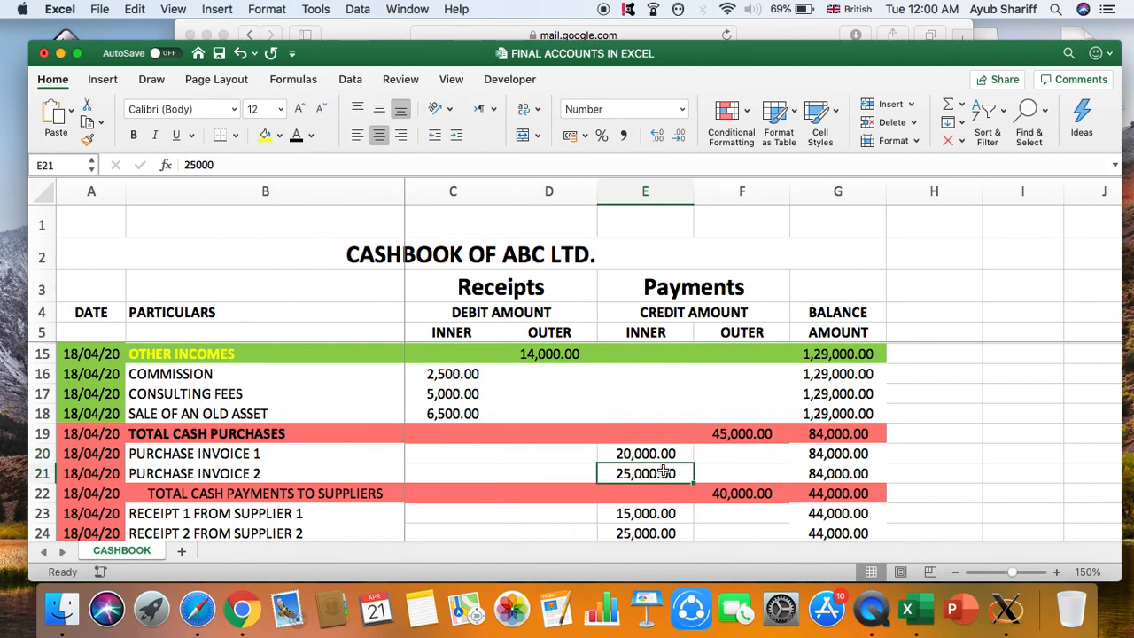
- Re-enter the Total Cash Purchases amount in F19 as a SUM of the two purchase invoice amounts in E20:E21
click(724, 435)
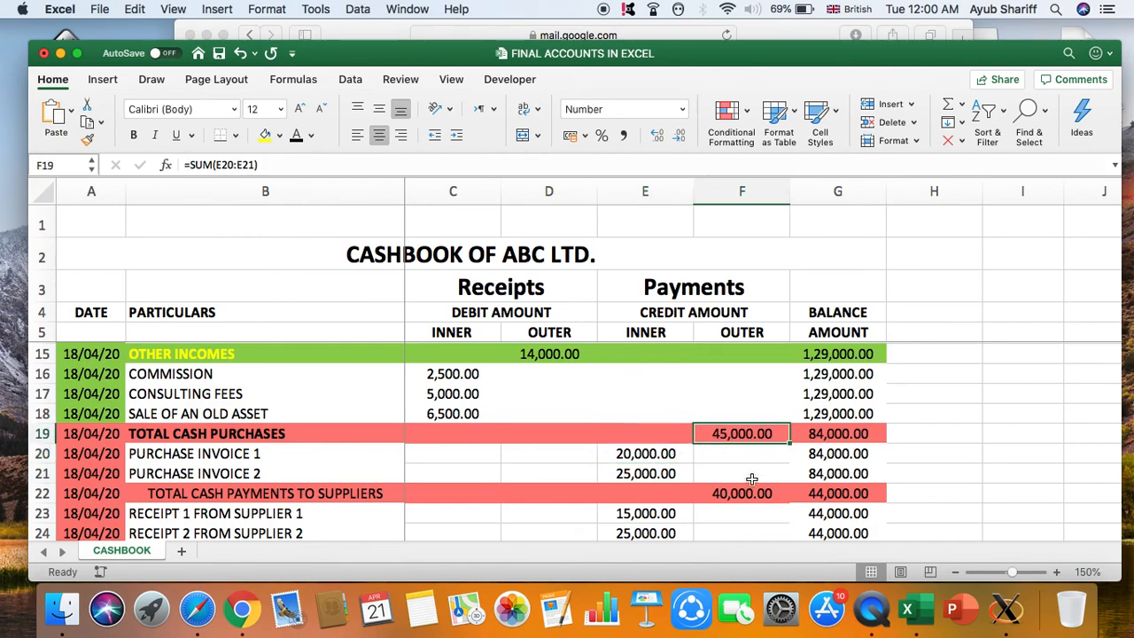
text(=SUM()
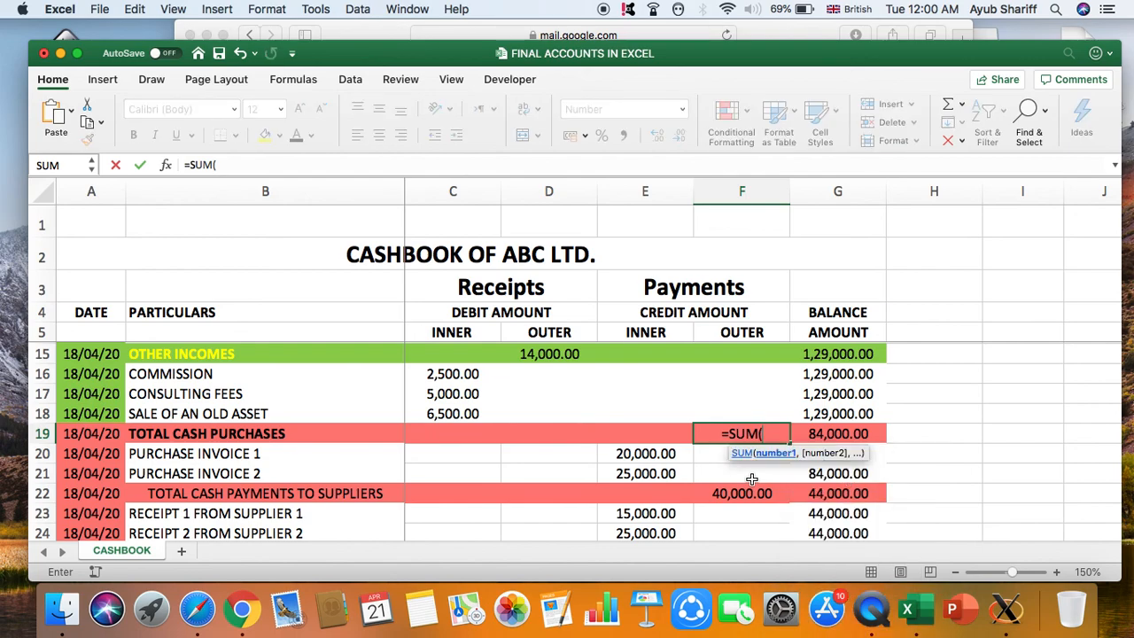
drag(660, 453, 660, 472)
key(Return)
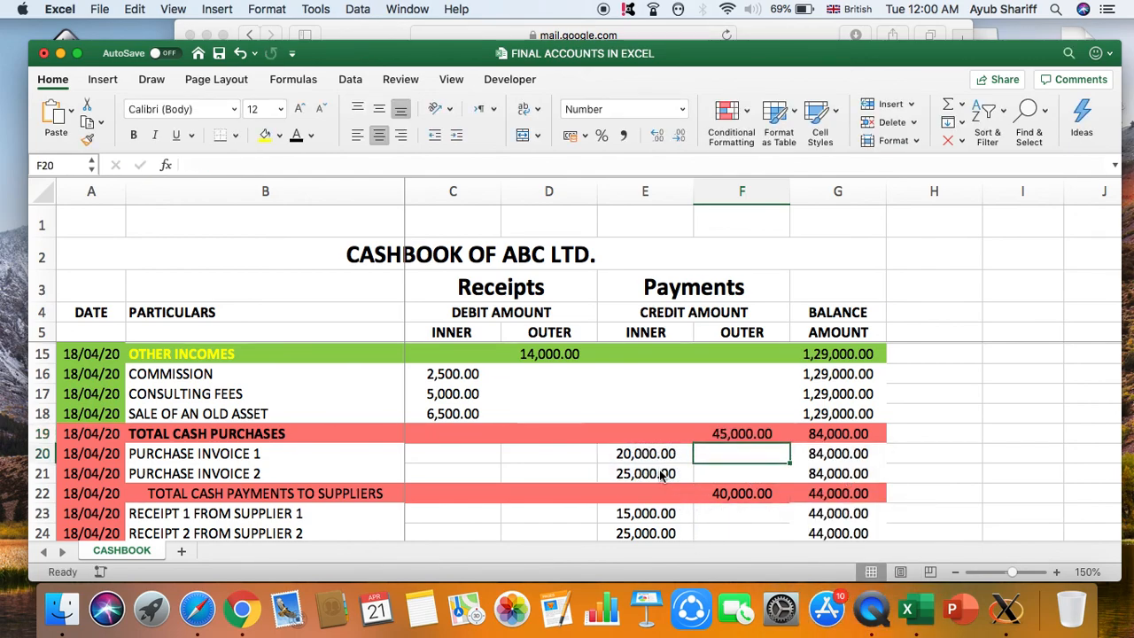
click(638, 472)
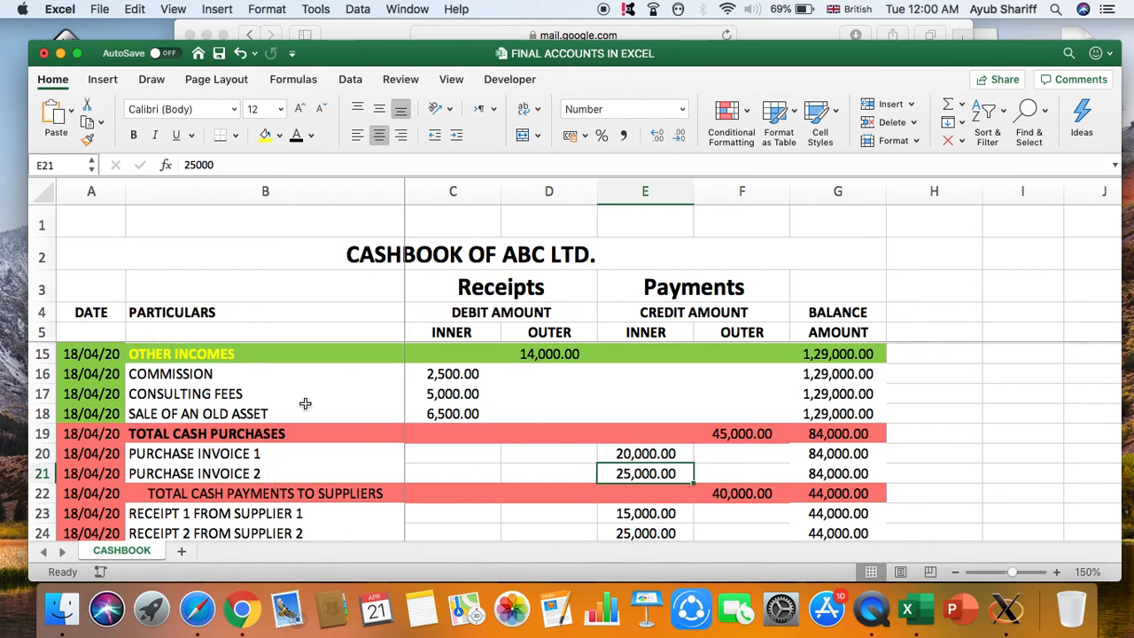
- Make the Total Cash Payments to Suppliers label in B22 bold and left-aligned
click(257, 494)
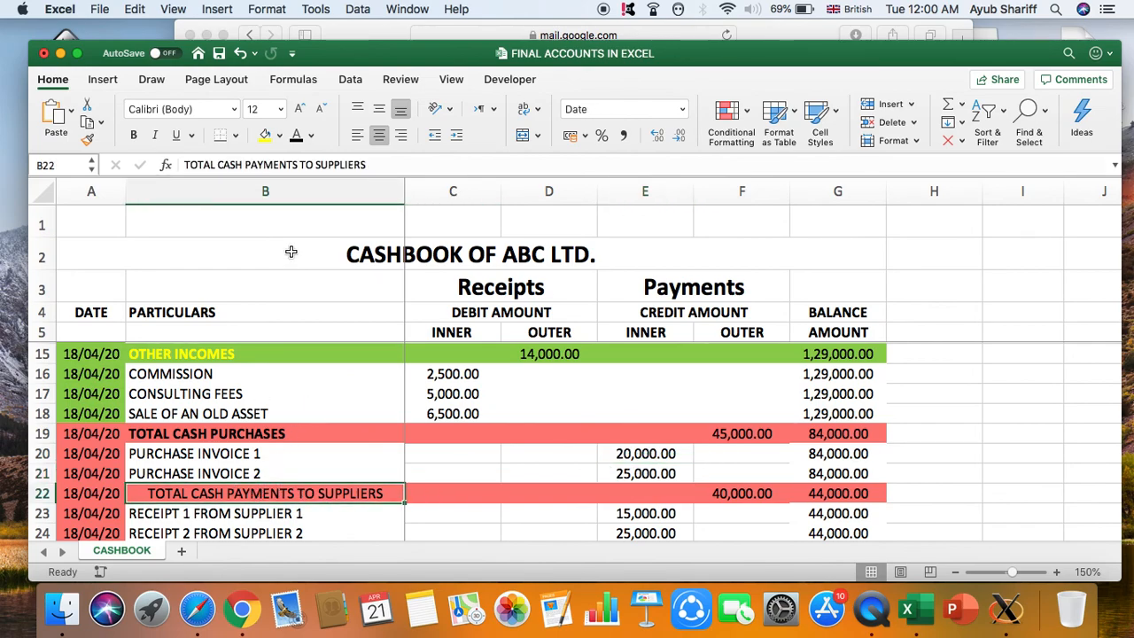
click(135, 134)
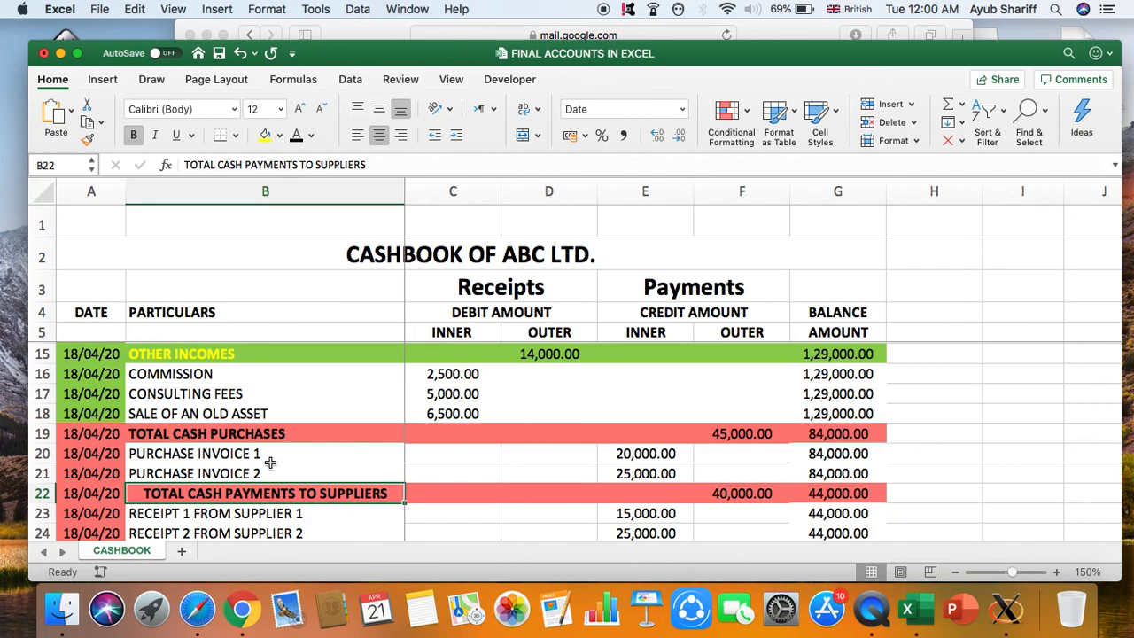
click(356, 134)
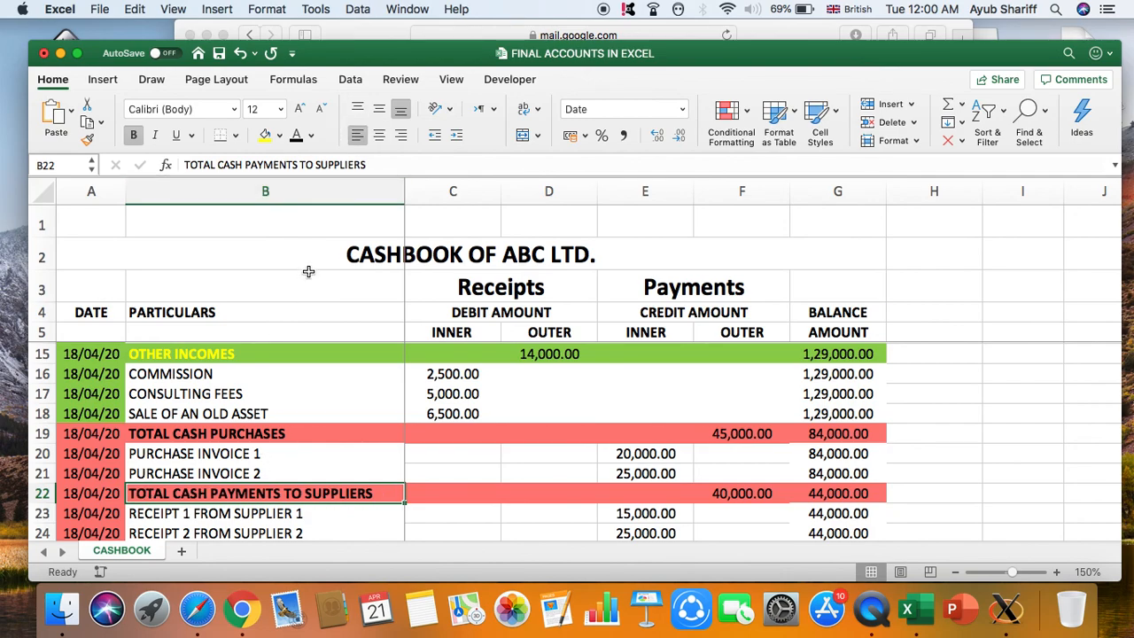
- Look at the Total Cash Payments to Suppliers group, going through the receipt entries for Supplier 1 and Supplier 2
scroll(290, 354, down, 3)
scroll(289, 353, down, 1)
scroll(290, 353, up, 1)
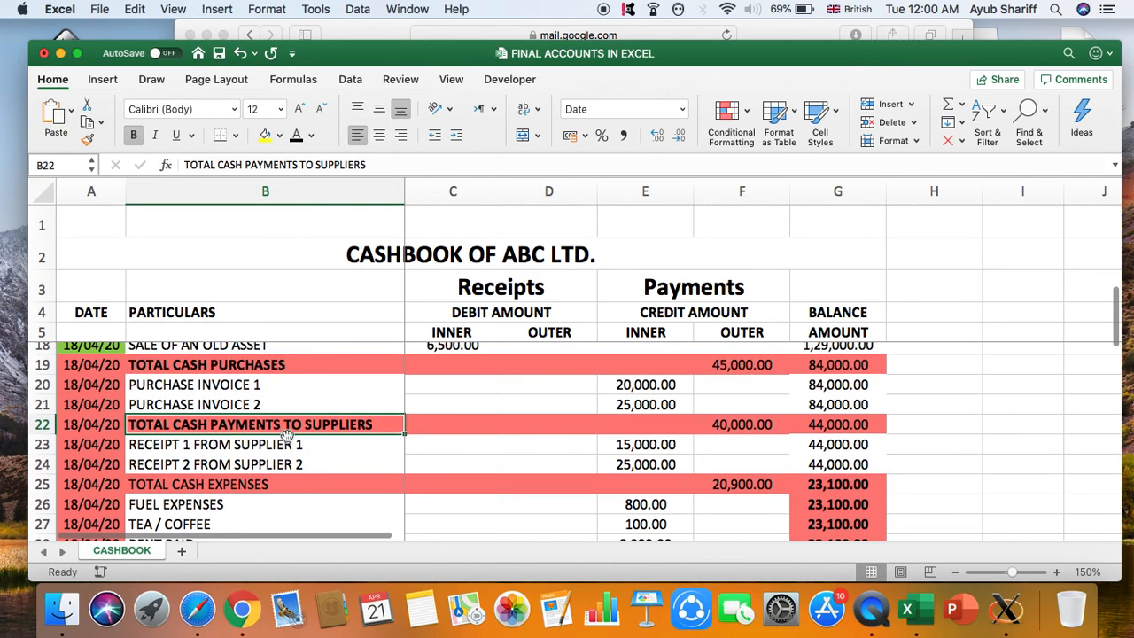
click(277, 445)
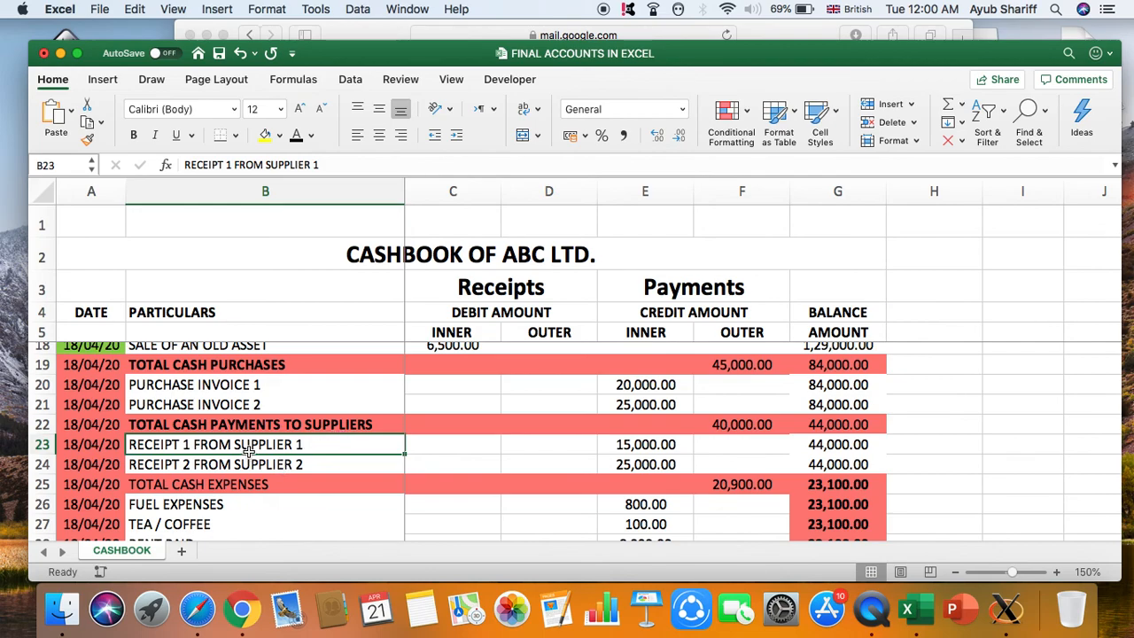
click(316, 461)
click(329, 444)
click(328, 461)
click(326, 446)
click(306, 430)
click(304, 447)
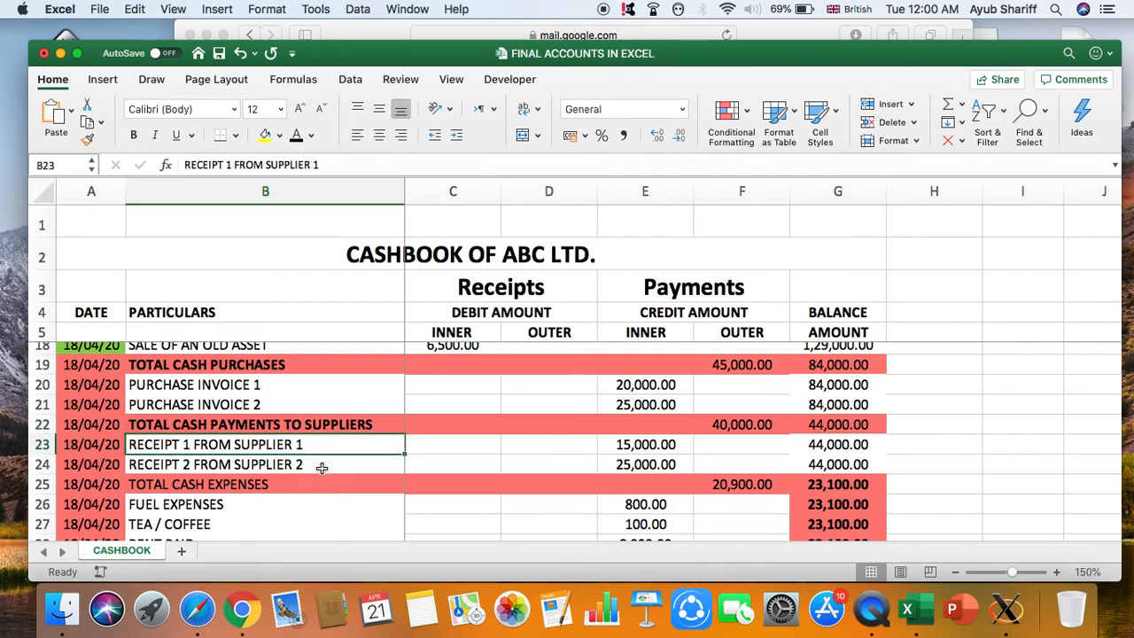
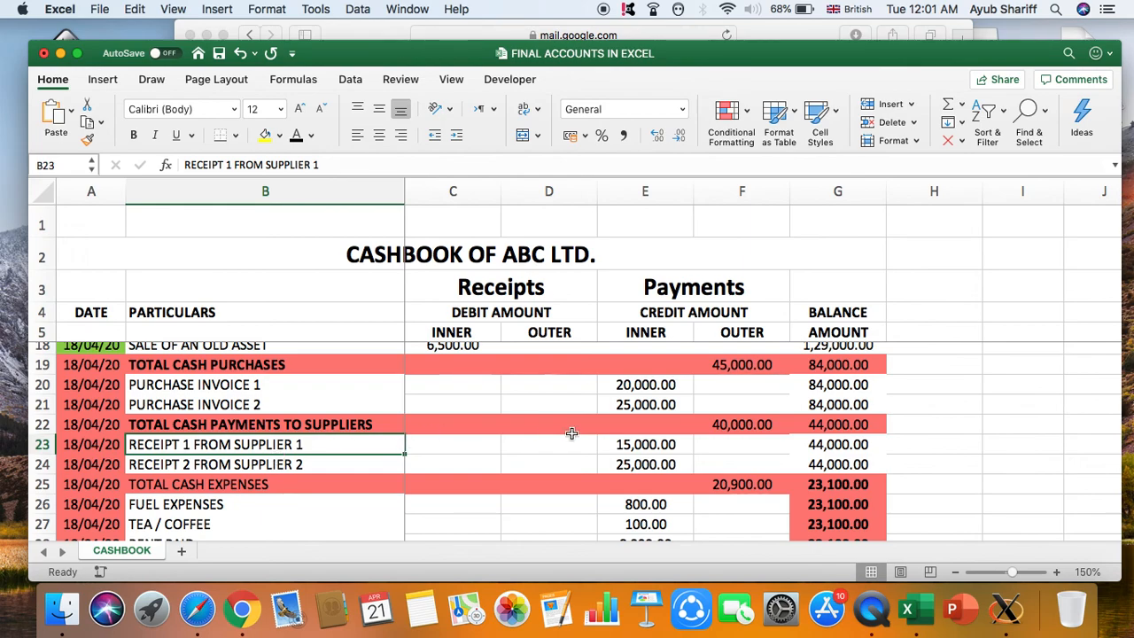
- Examine the two supplier payment amounts in E23:E24 and the SUM formula for Total Cash Payments to Suppliers in F22
click(656, 444)
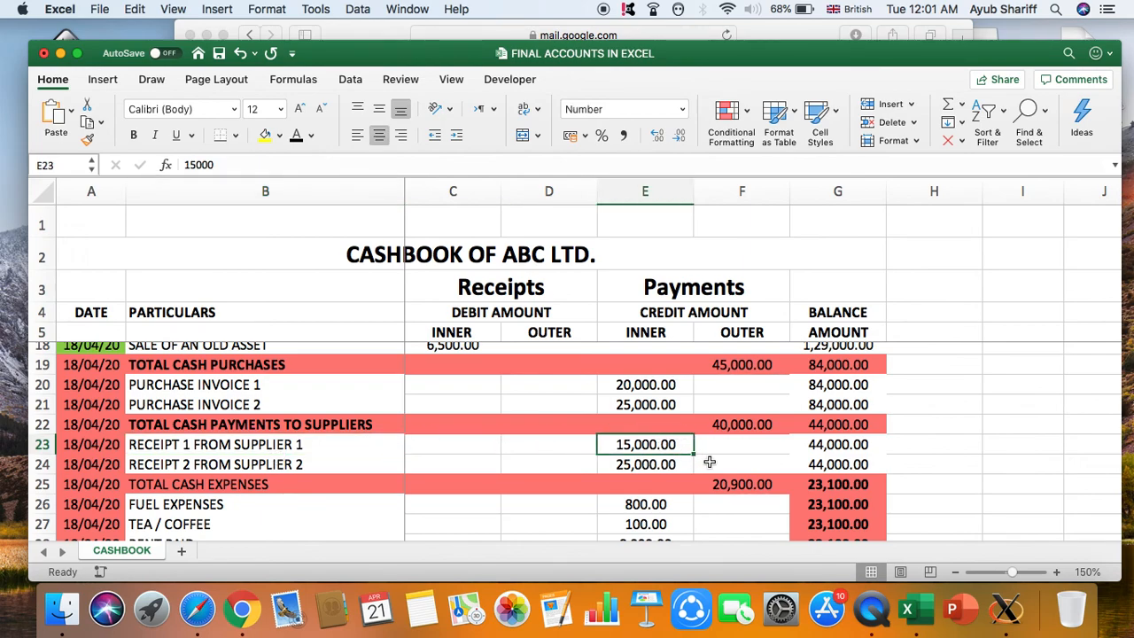
key(Down)
key(Up)
key(Up)
key(Right)
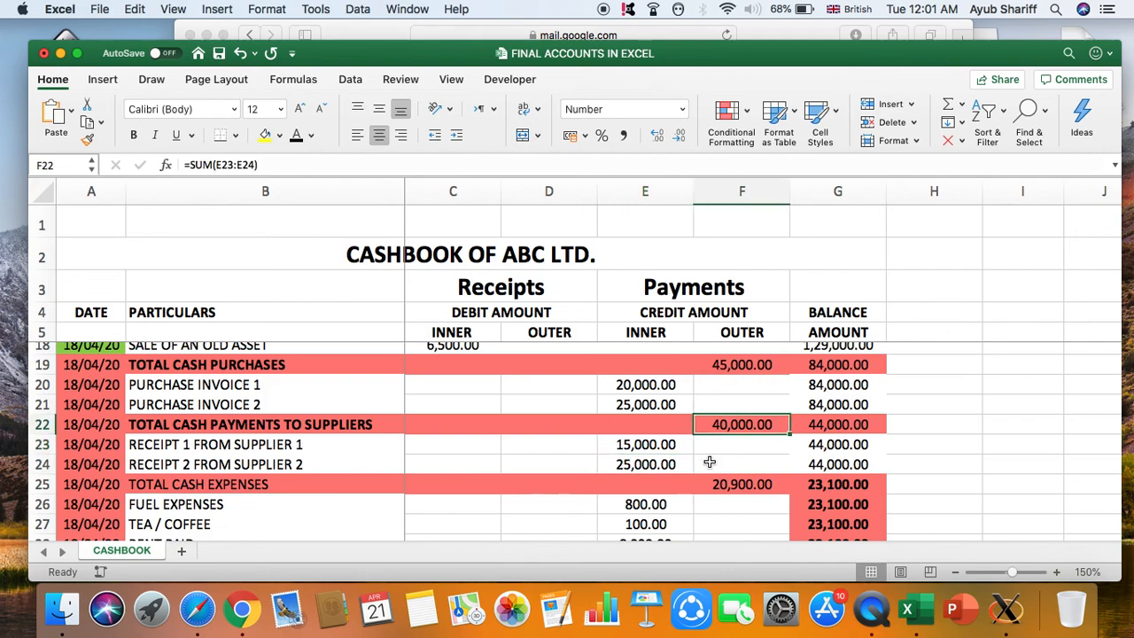
key(Down)
key(Down)
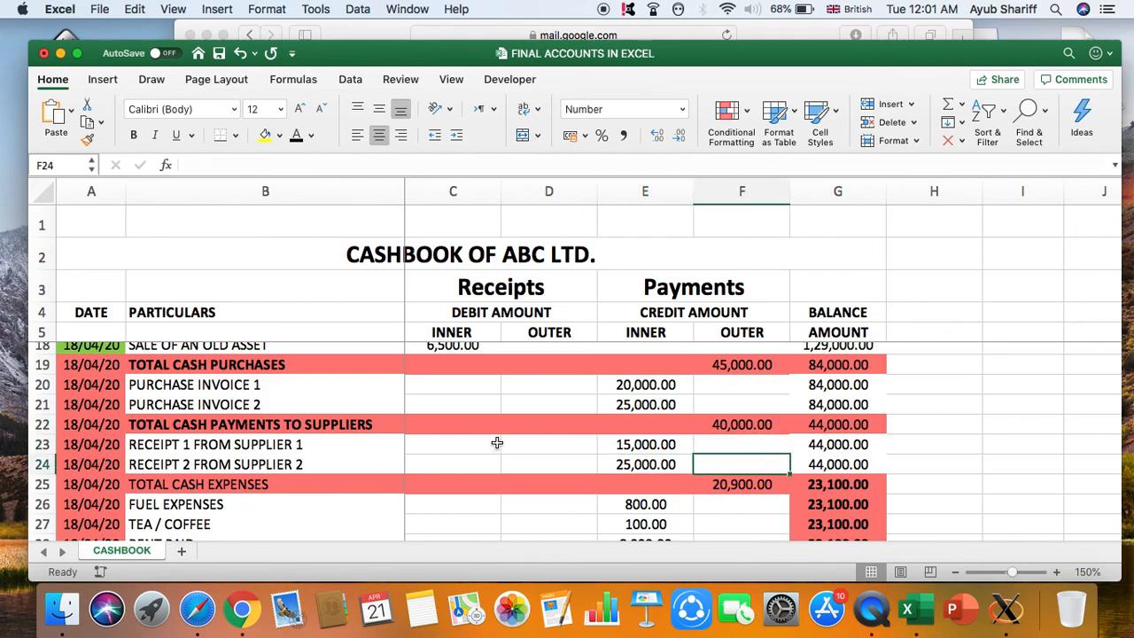
- Make the Total Cash Expenses label in B25 bold
scroll(314, 492, down, 2)
scroll(315, 492, down, 1)
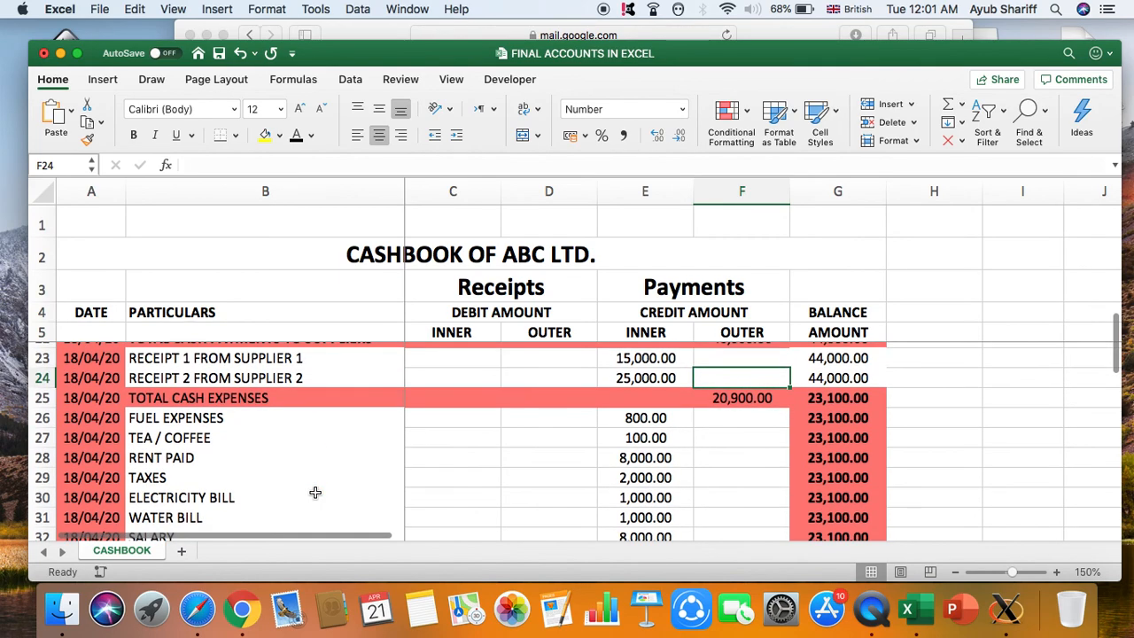
click(229, 418)
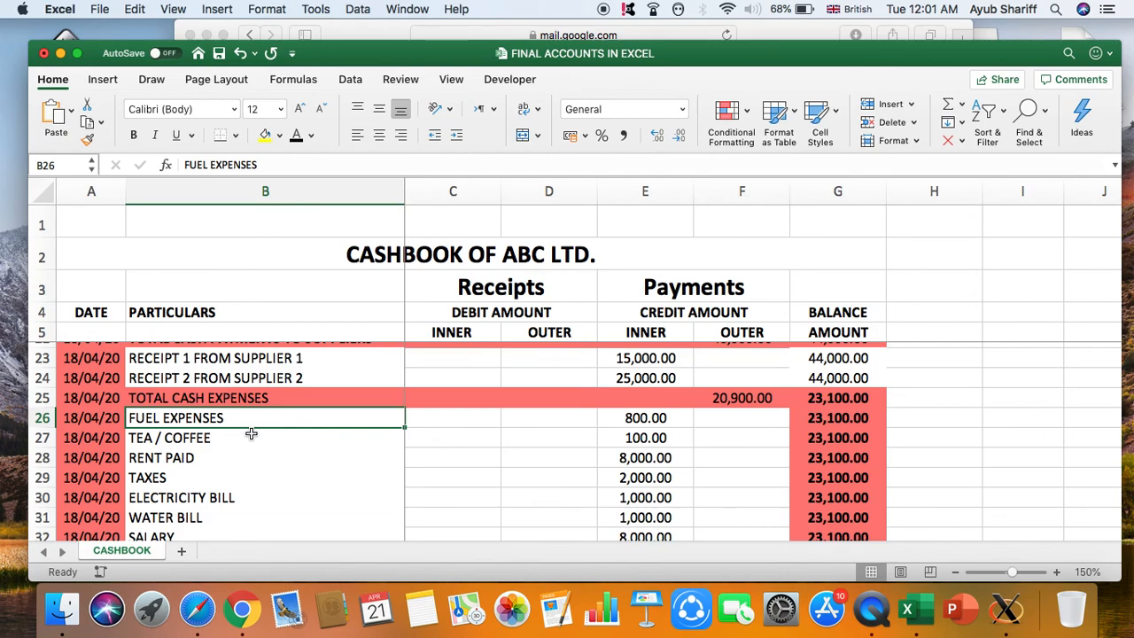
click(257, 397)
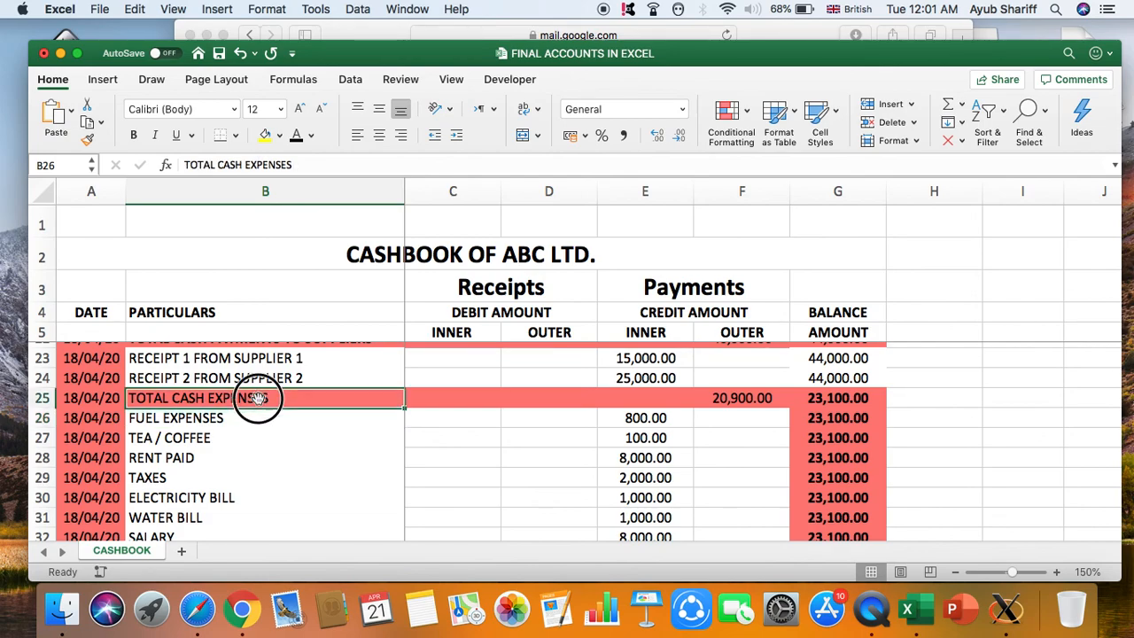
click(133, 135)
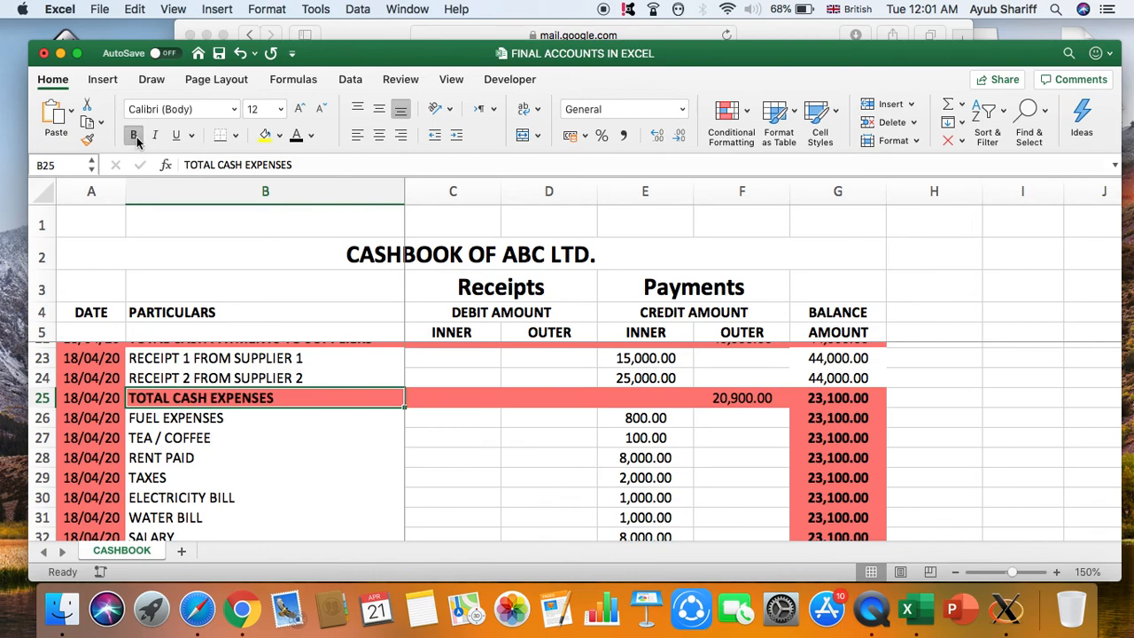
- Review the first cash expense entries and compare the group headings from Other Incomes down to Total Cash Expenses
scroll(328, 399, up, 1)
scroll(328, 399, down, 2)
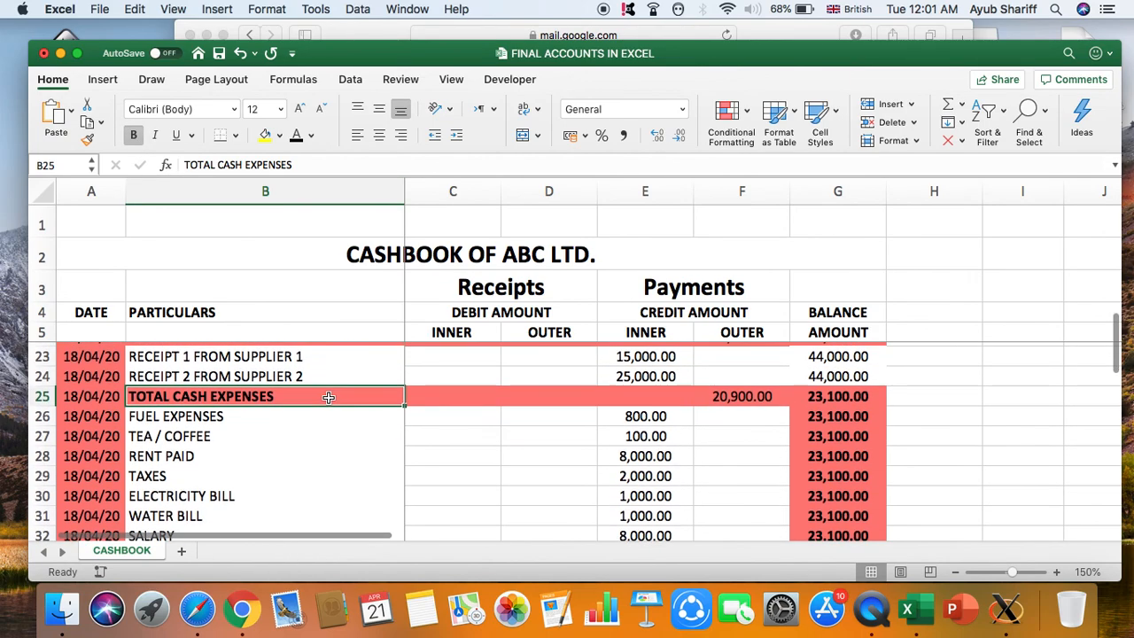
click(250, 419)
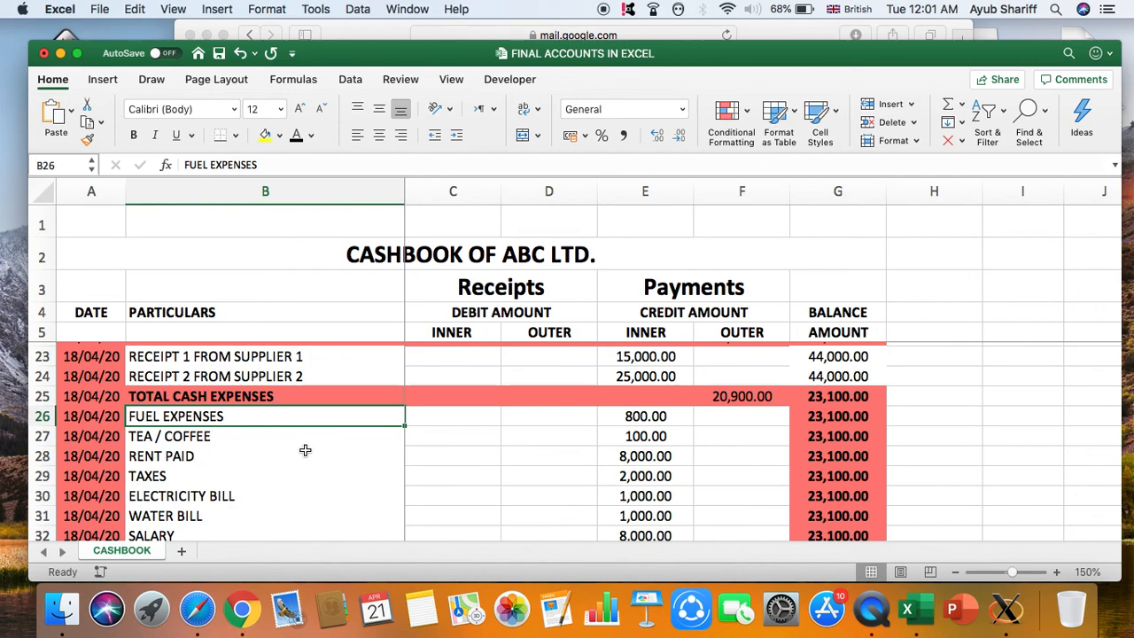
key(Down)
key(Down)
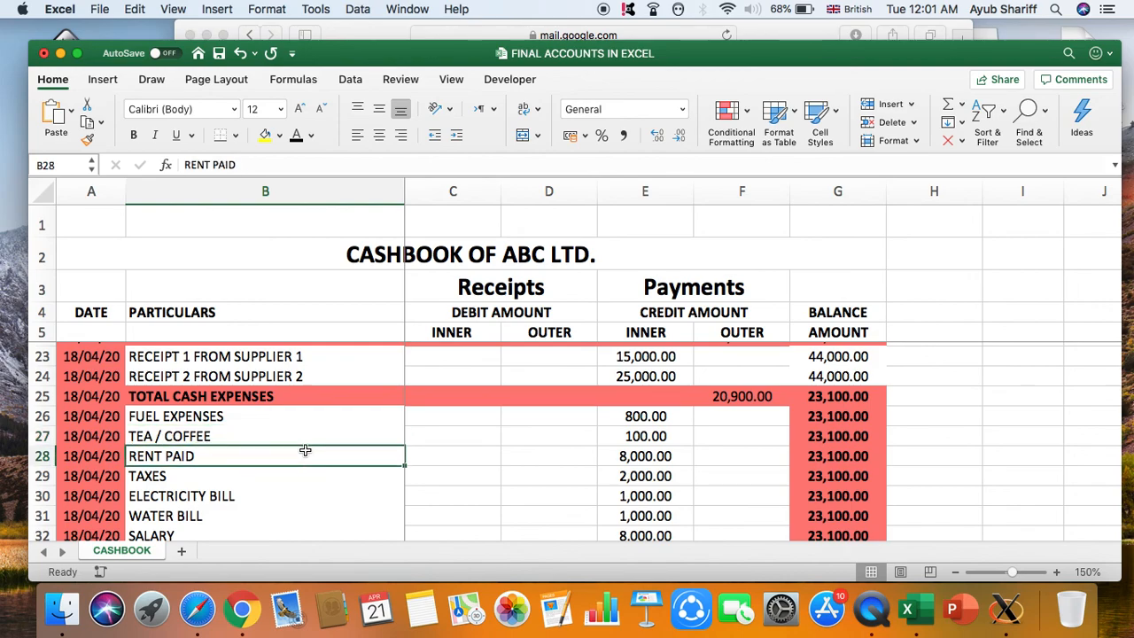
key(Up)
key(Up)
key(Up)
key(Up)
key(Up)
key(Up)
key(Up)
key(Up)
key(Up)
key(Up)
key(Up)
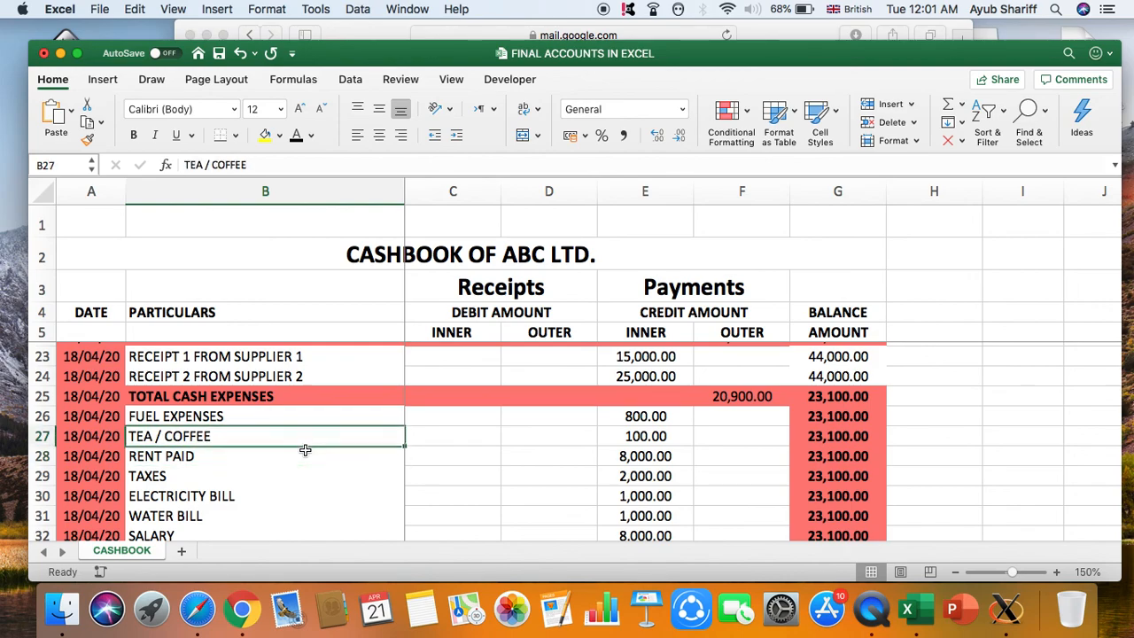
key(Up)
key(Up)
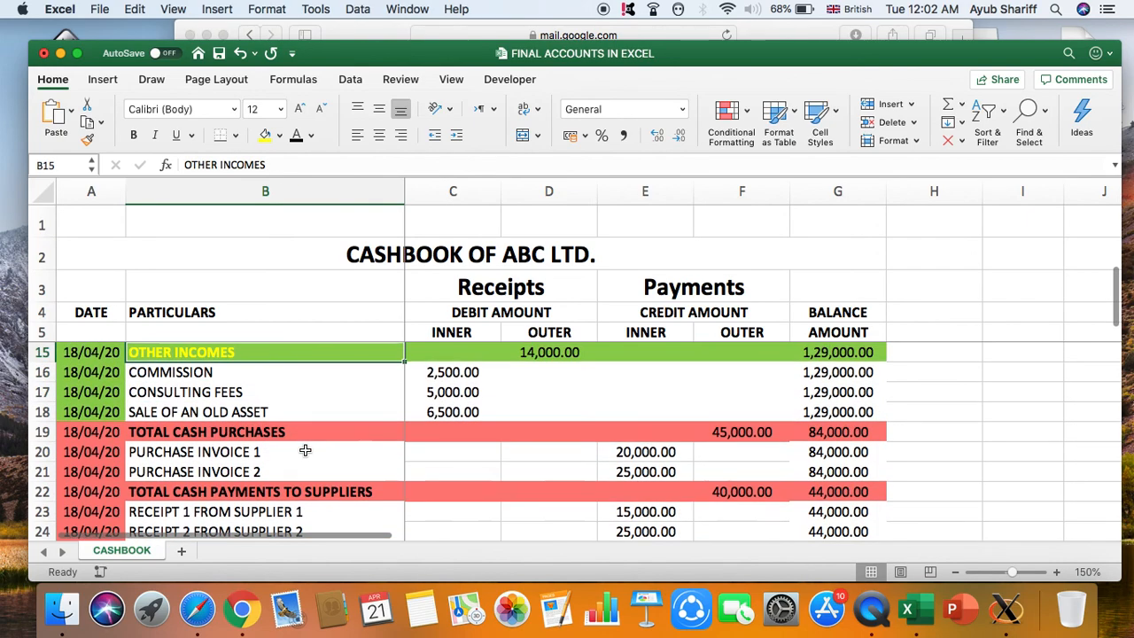
key(Down)
key(Down)
key(Down)
key(Down)
key(Down)
key(Down)
key(Down)
key(Down)
key(Down)
key(Down)
key(Down)
key(Down)
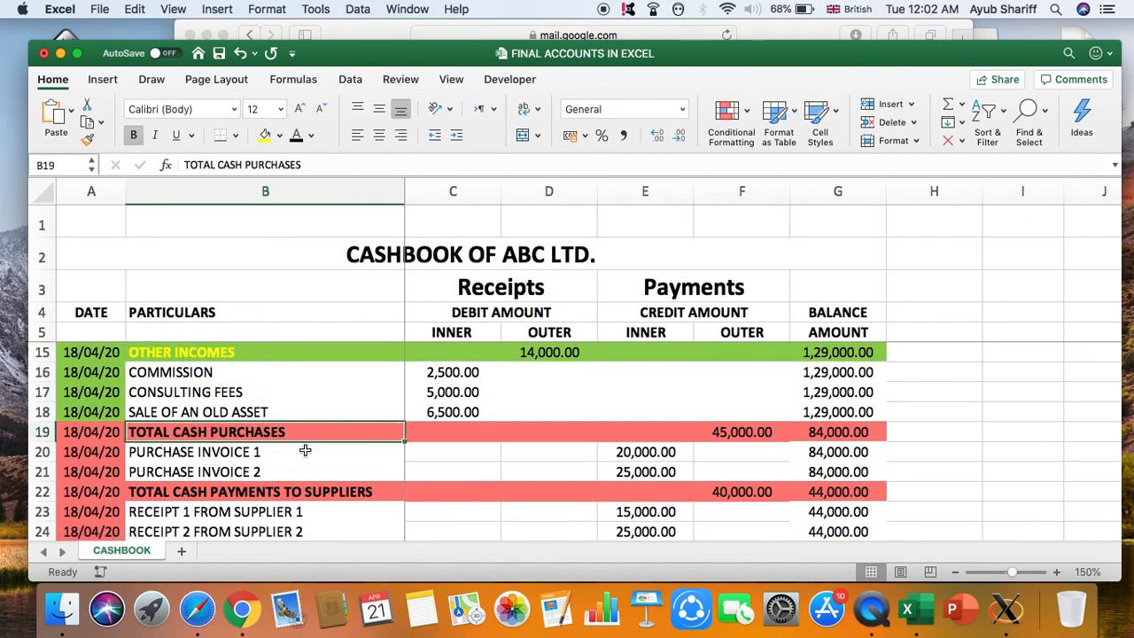
key(Down)
key(Down)
key(Down)
key(Down)
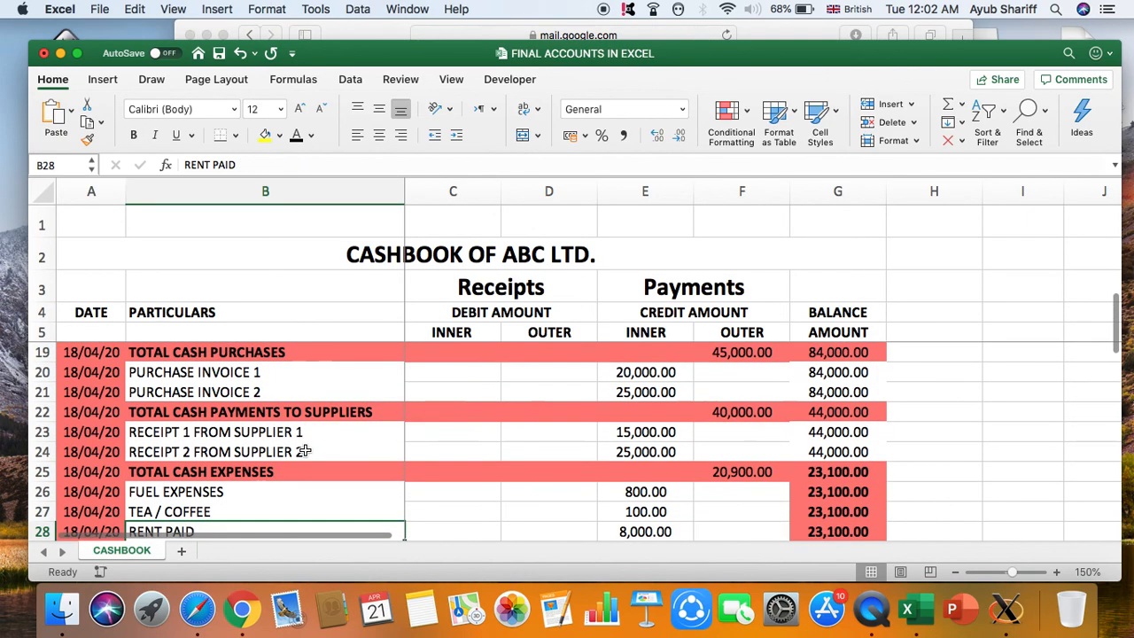
key(Up)
key(Up)
key(Up)
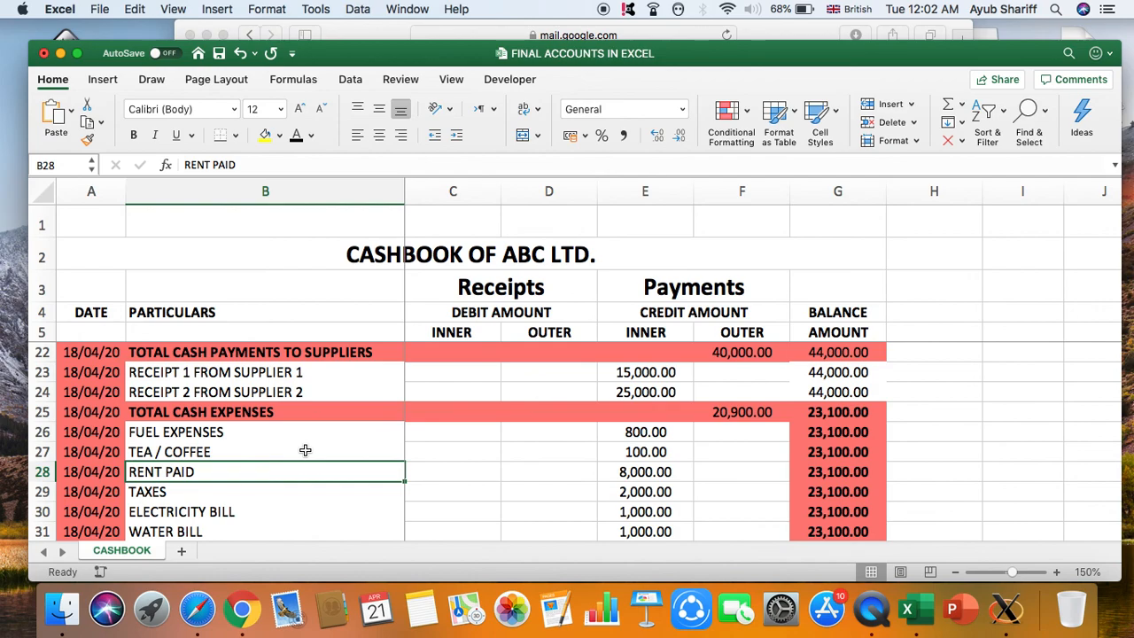
- Go through the remaining cash expense entries from Rent Paid and Taxes through Electricity Bill and Water Bill to Salary
key(Down)
key(Up)
click(659, 475)
click(165, 469)
click(212, 489)
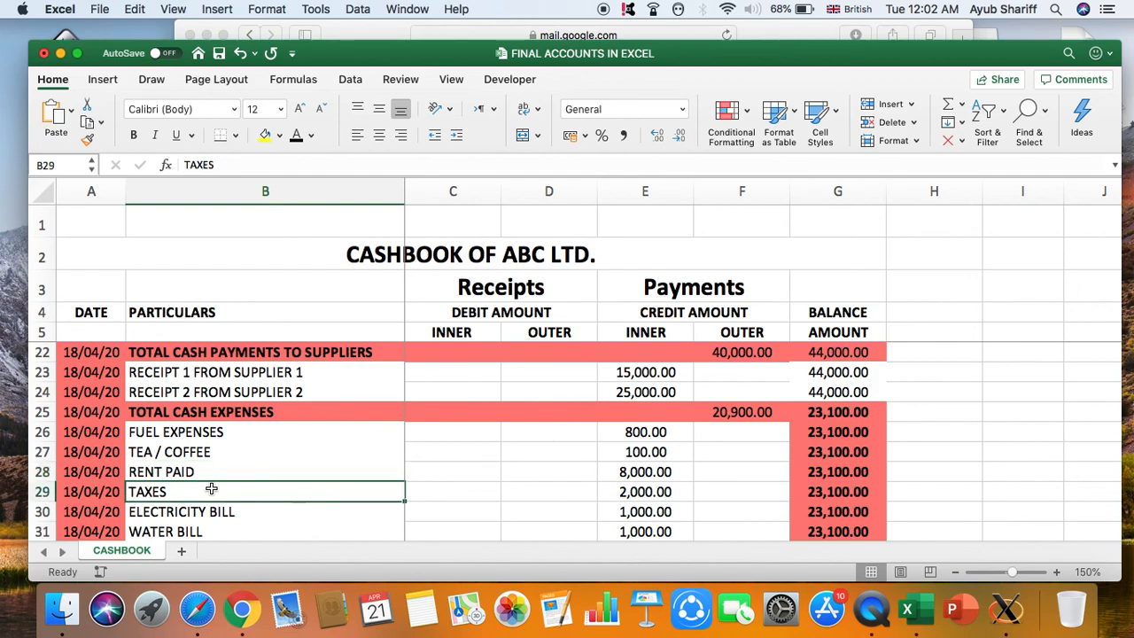
key(Down)
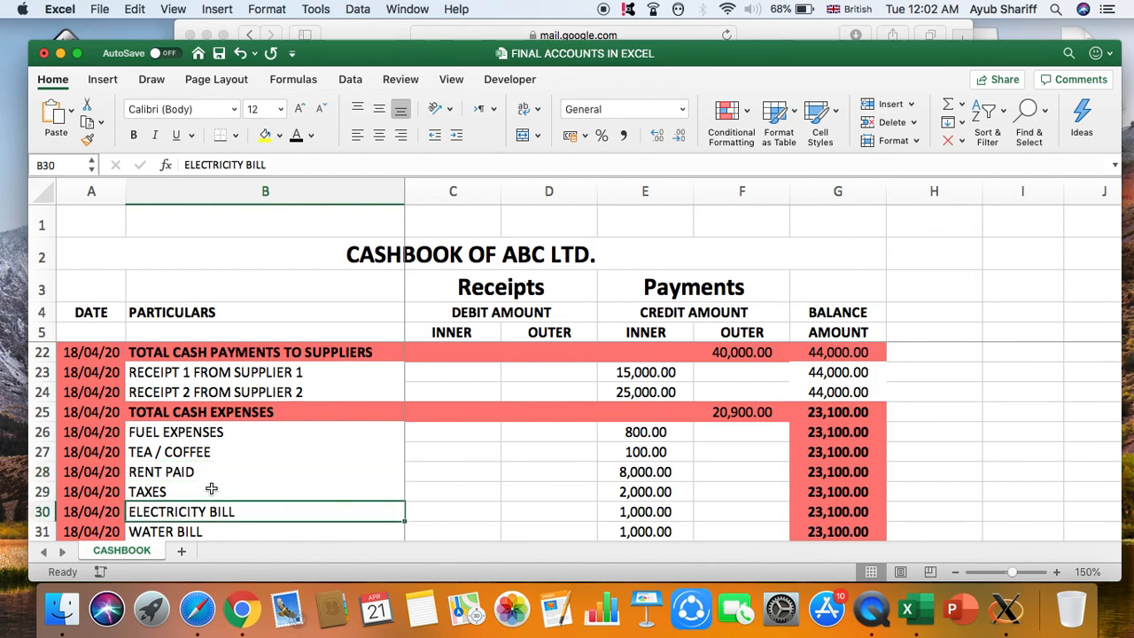
key(Up)
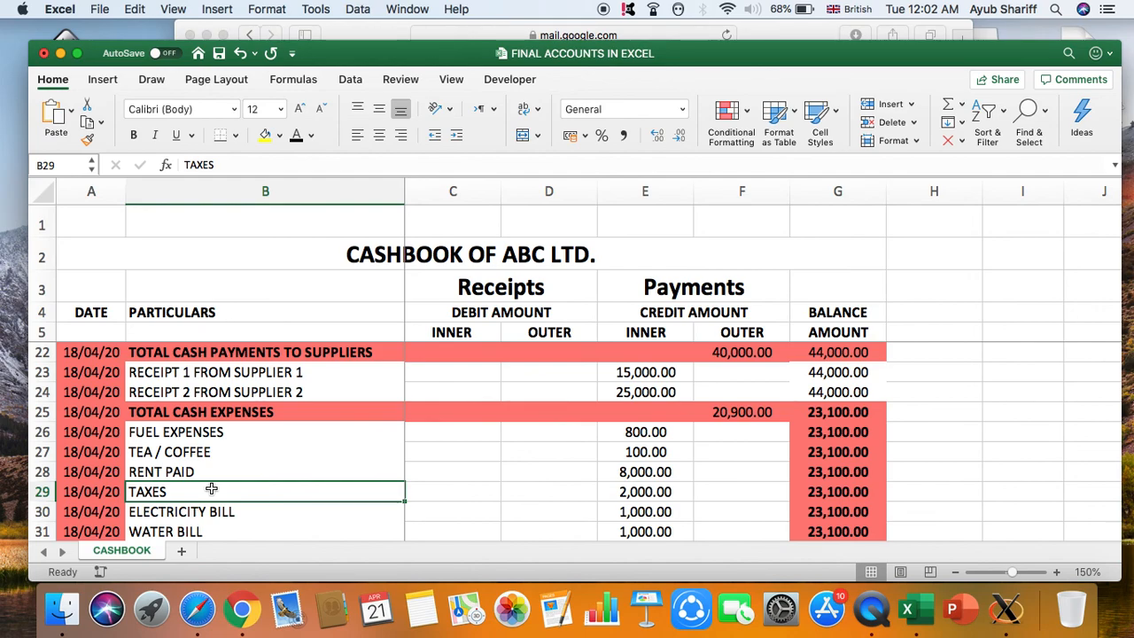
key(Down)
key(Down)
key(Down)
key(Down)
key(Up)
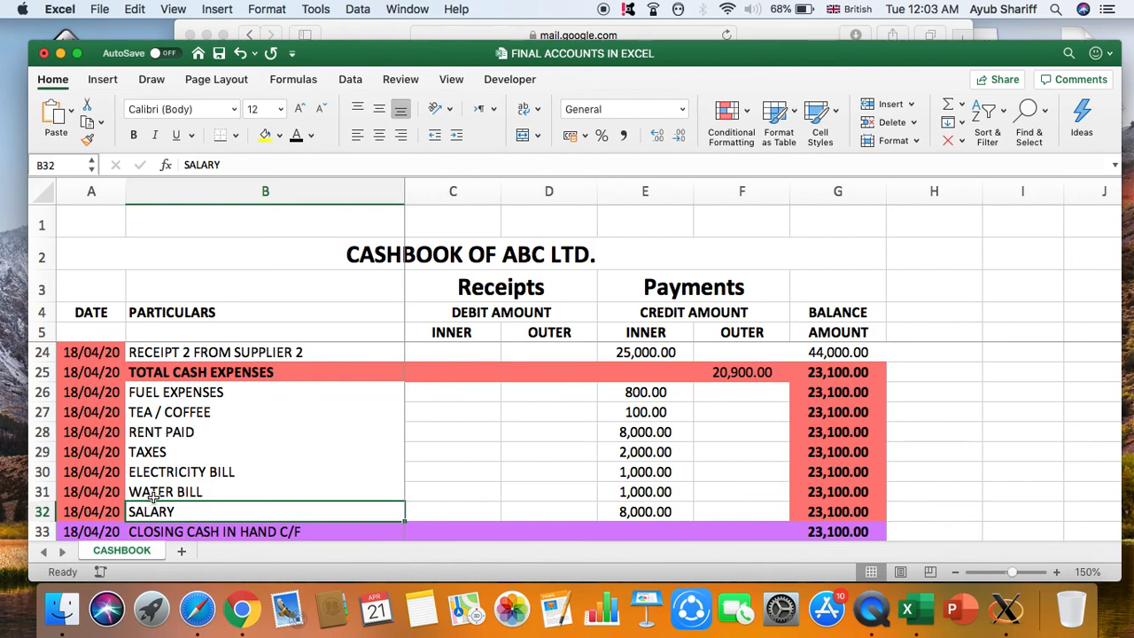
- Extend the Salary label in B32 to read SALARY FOR A MAID MAR.'20
double_click(292, 509)
text(FOR)
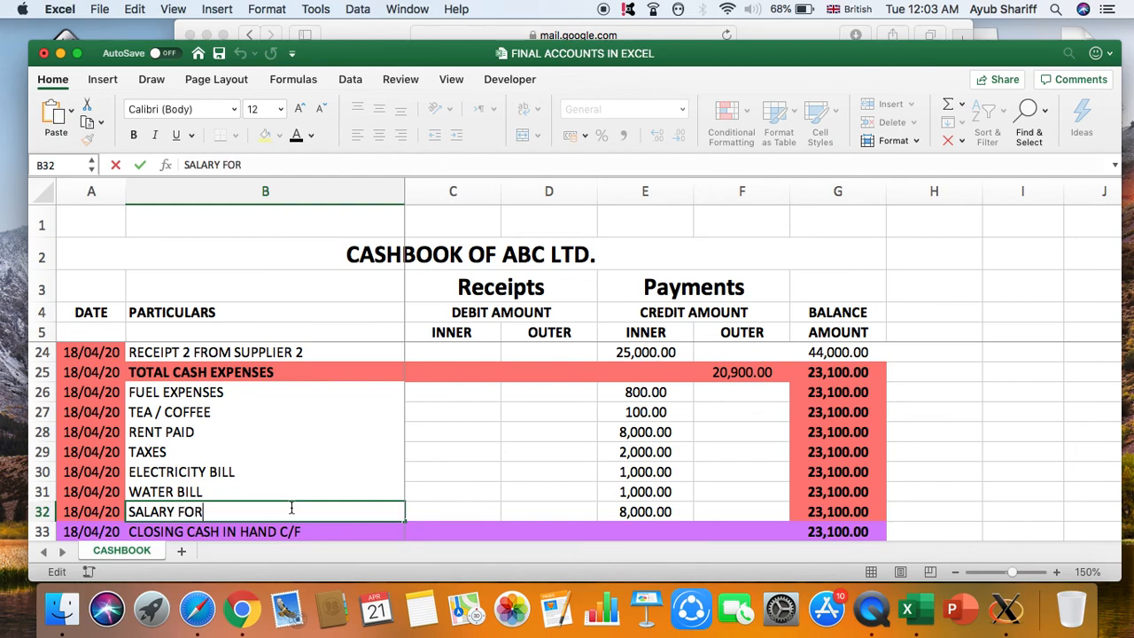
text( A MAID)
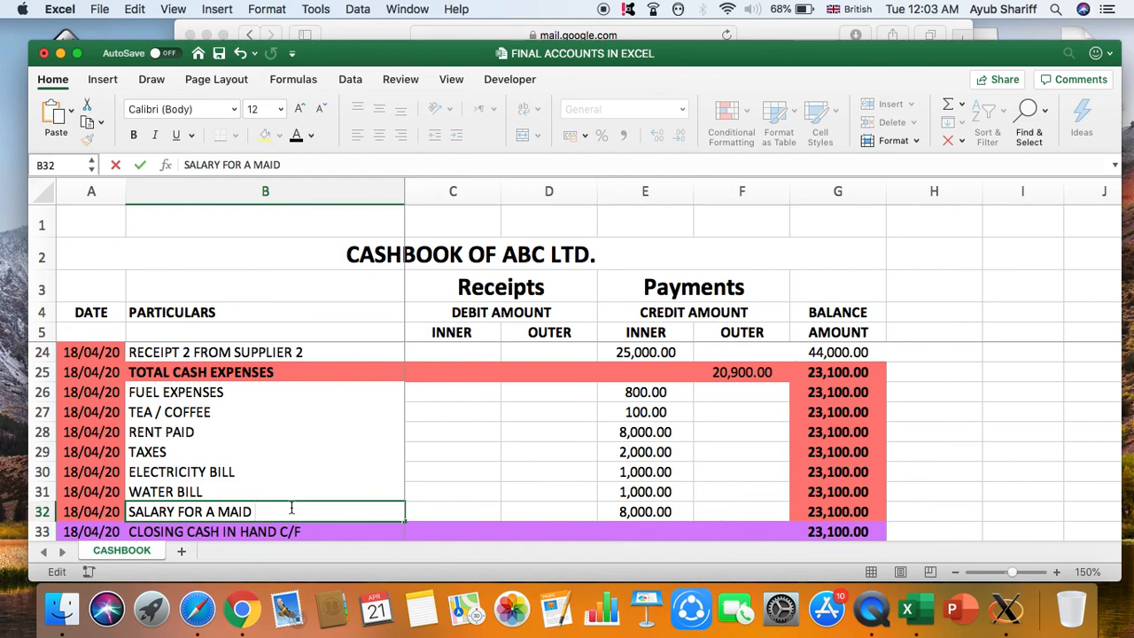
text(MAR.'20)
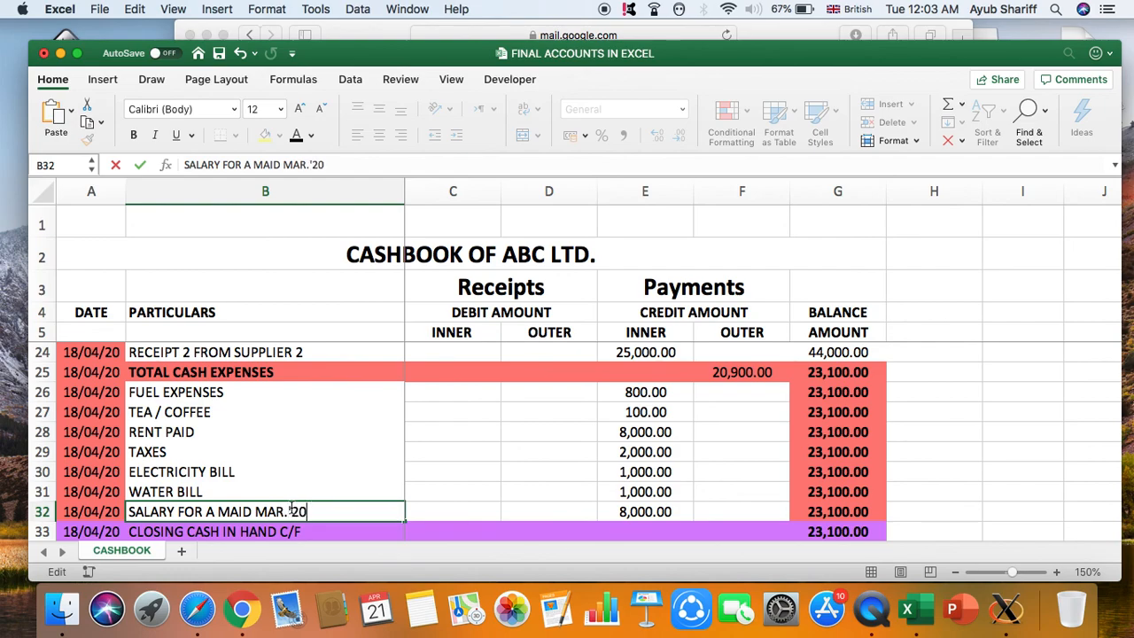
key(Return)
click(300, 514)
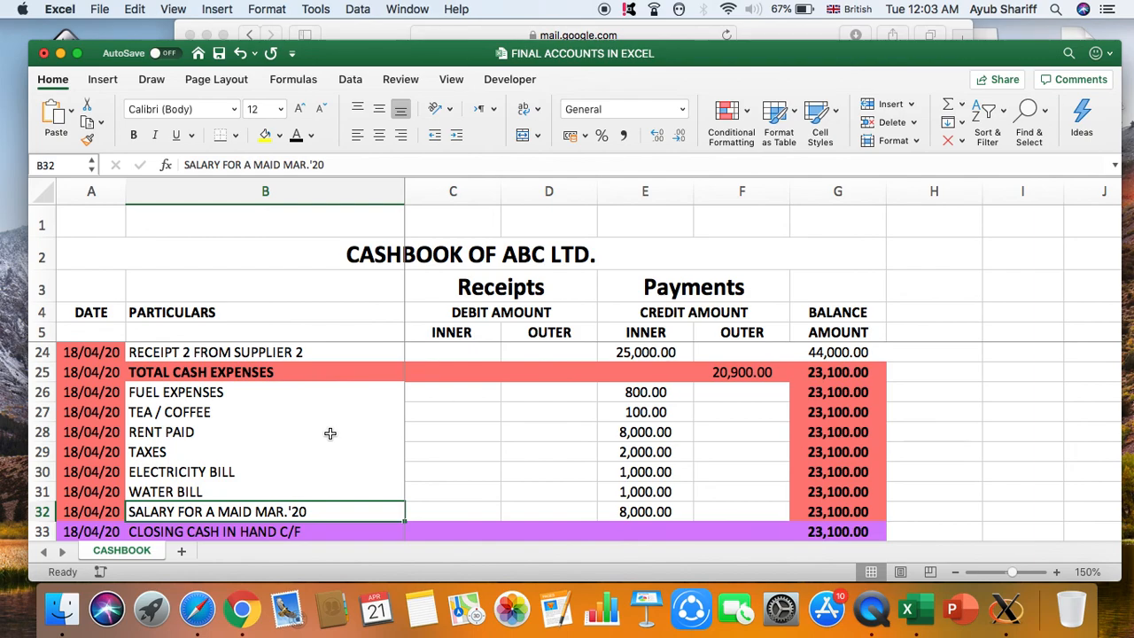
- Go through the individual expense amounts in the inner Payments column, from Fuel Expenses in E26 to the maid's salary in E32
scroll(330, 425, down, 2)
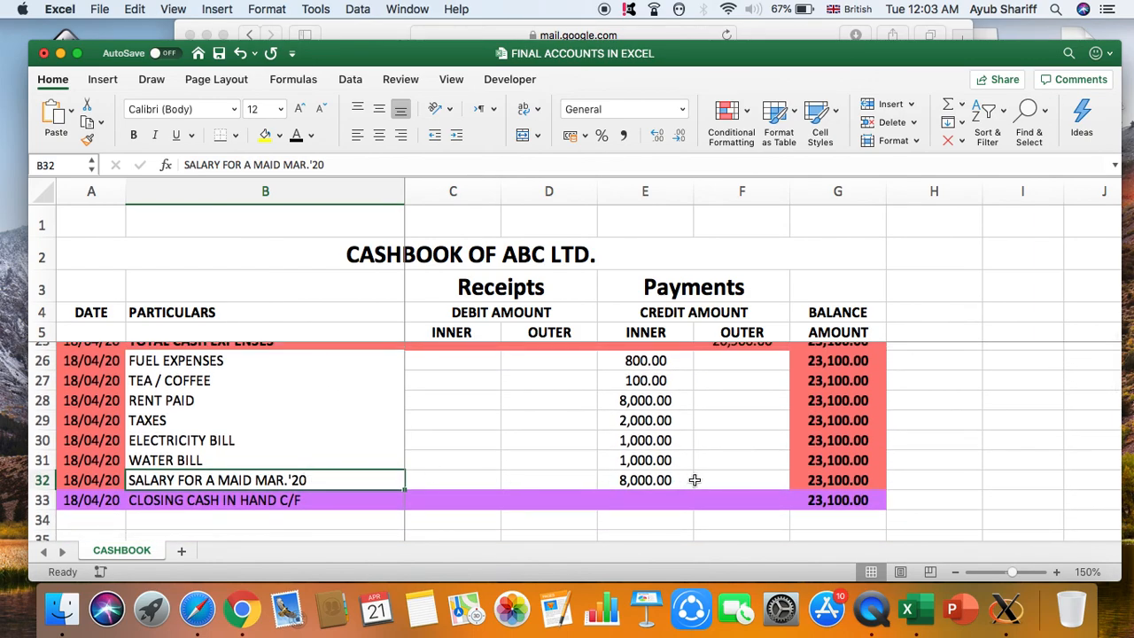
click(645, 361)
key(Down)
key(Down)
key(Down)
key(Down)
key(Down)
key(Down)
key(Up)
key(Up)
key(Up)
key(Up)
key(Up)
key(Up)
key(Up)
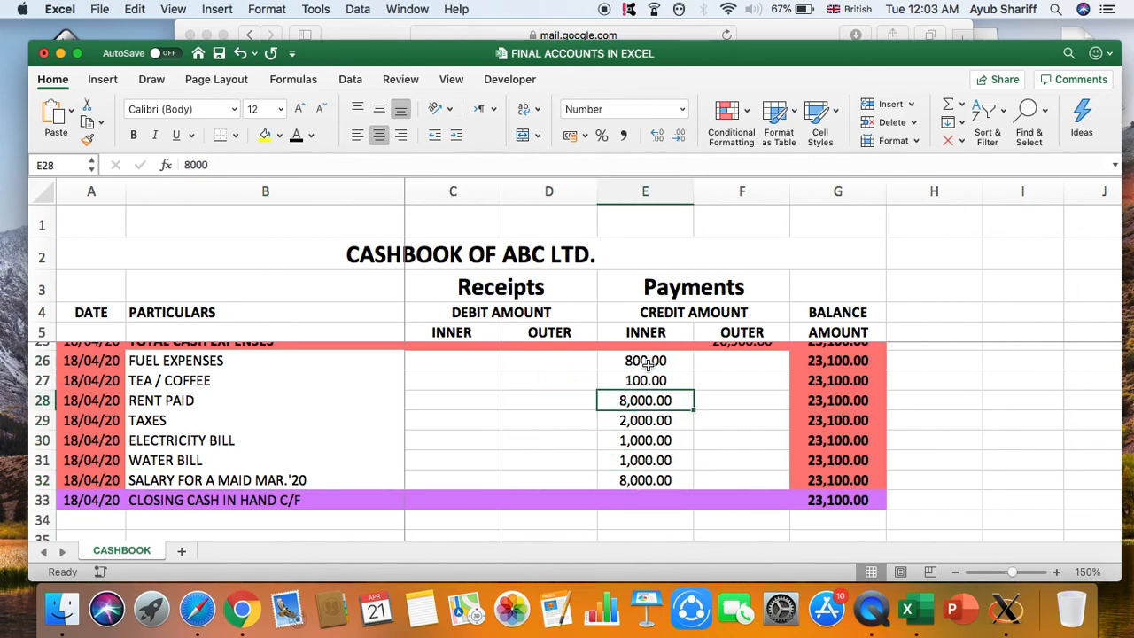
- Re-enter the Total Cash Expenses amount in F25 as a SUM of the expense amounts in E26:E32
key(Right)
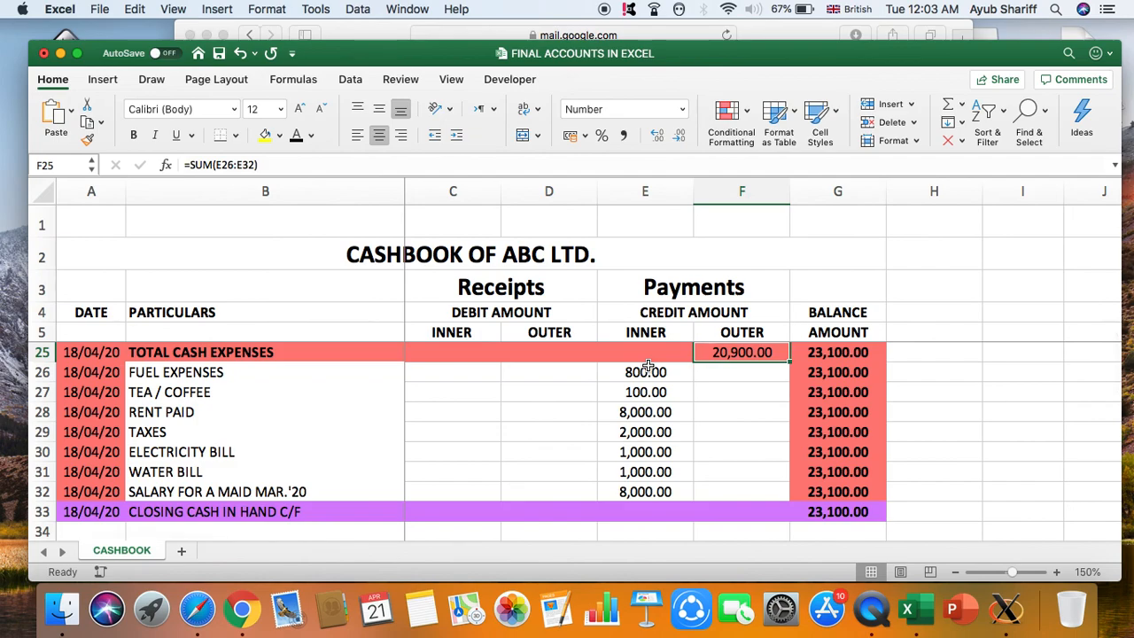
text(=SU)
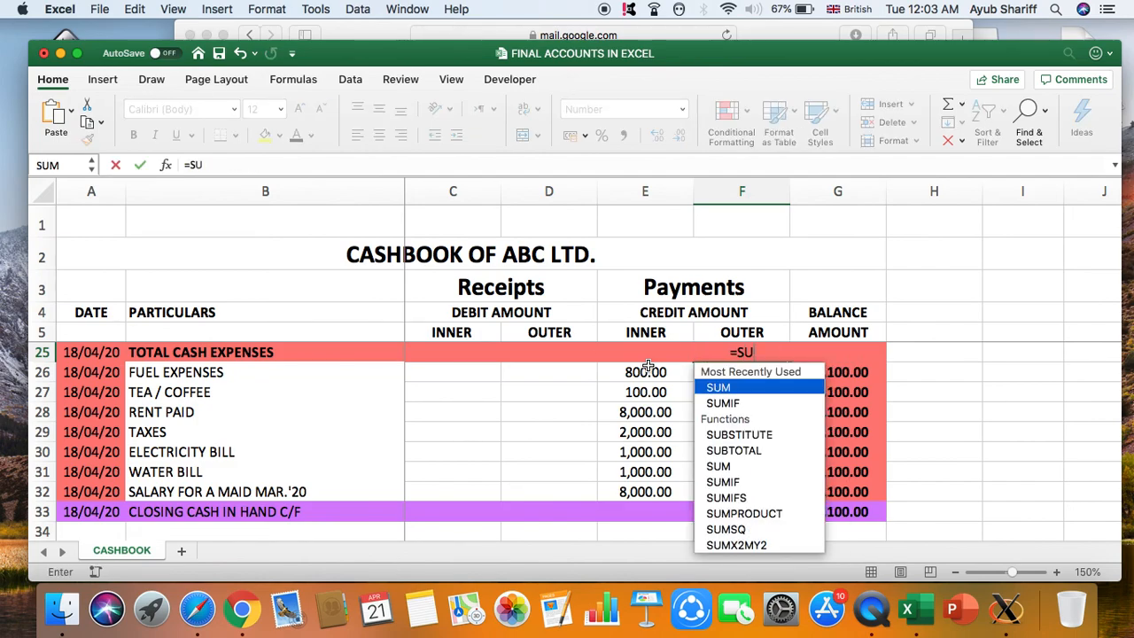
text(M()
drag(648, 372, 660, 488)
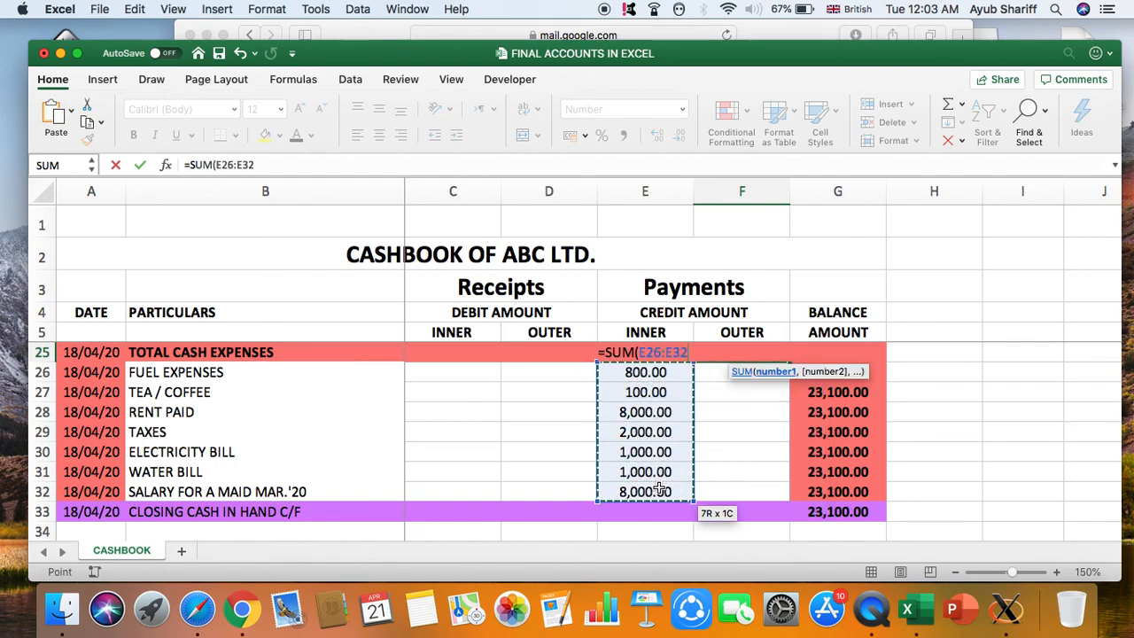
text())
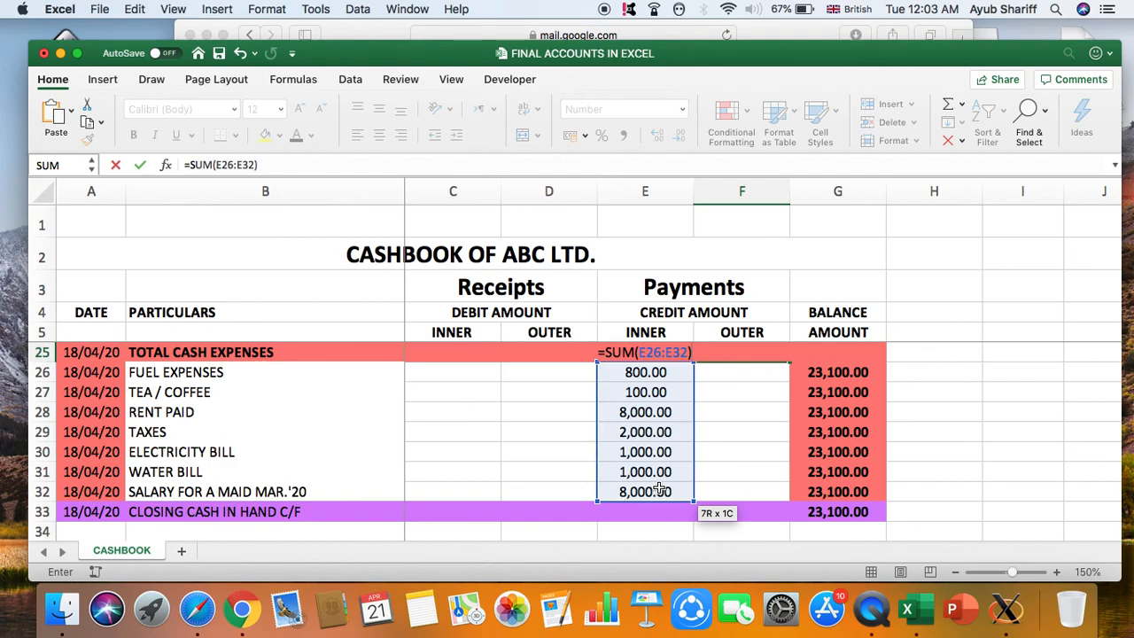
key(Return)
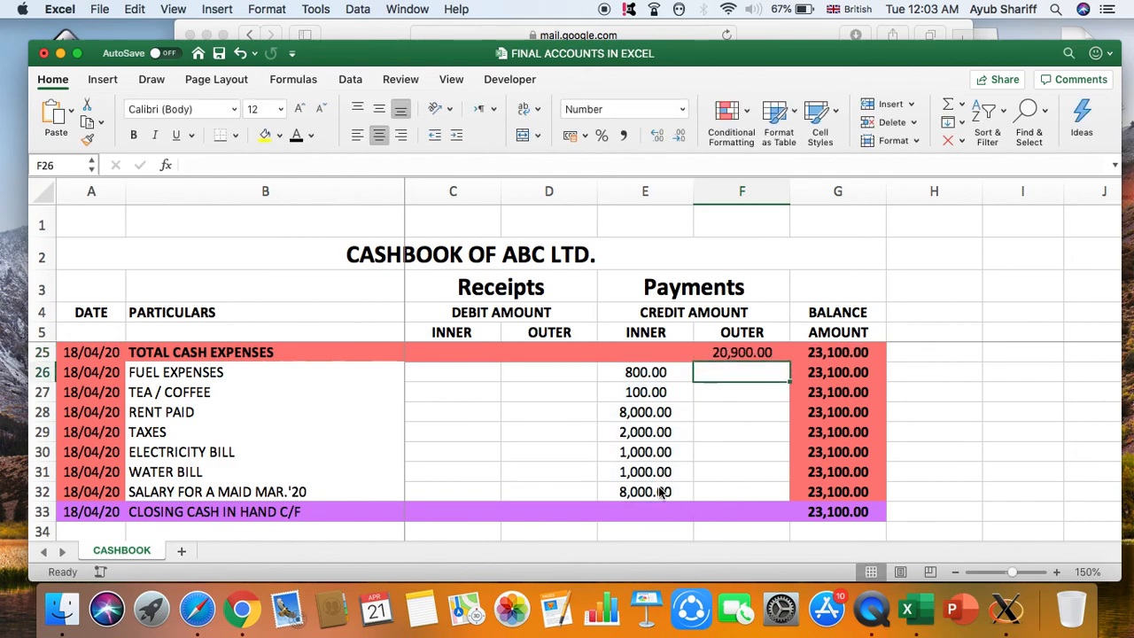
- Review the group totals in the outer Payments column, going up past Total Cash Purchases and back down below the expenses
key(Up)
key(Up)
key(Up)
key(Up)
key(Up)
key(Up)
key(Up)
key(Up)
key(Up)
key(Up)
key(Up)
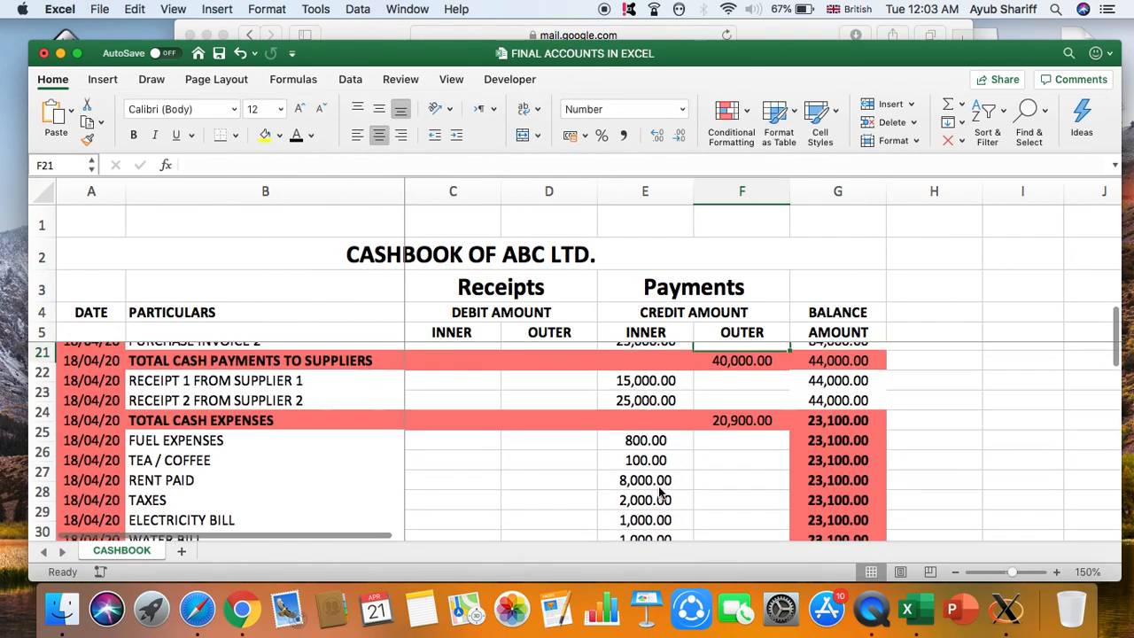
key(Up)
key(Up)
key(Up)
key(Up)
key(Up)
key(Down)
key(Down)
key(Down)
key(Down)
key(Down)
key(Down)
key(Down)
key(Down)
key(Down)
key(Down)
key(Down)
key(Down)
key(Down)
key(Down)
key(Down)
key(Down)
key(Down)
key(Down)
key(Down)
key(Down)
key(Down)
key(Down)
key(Down)
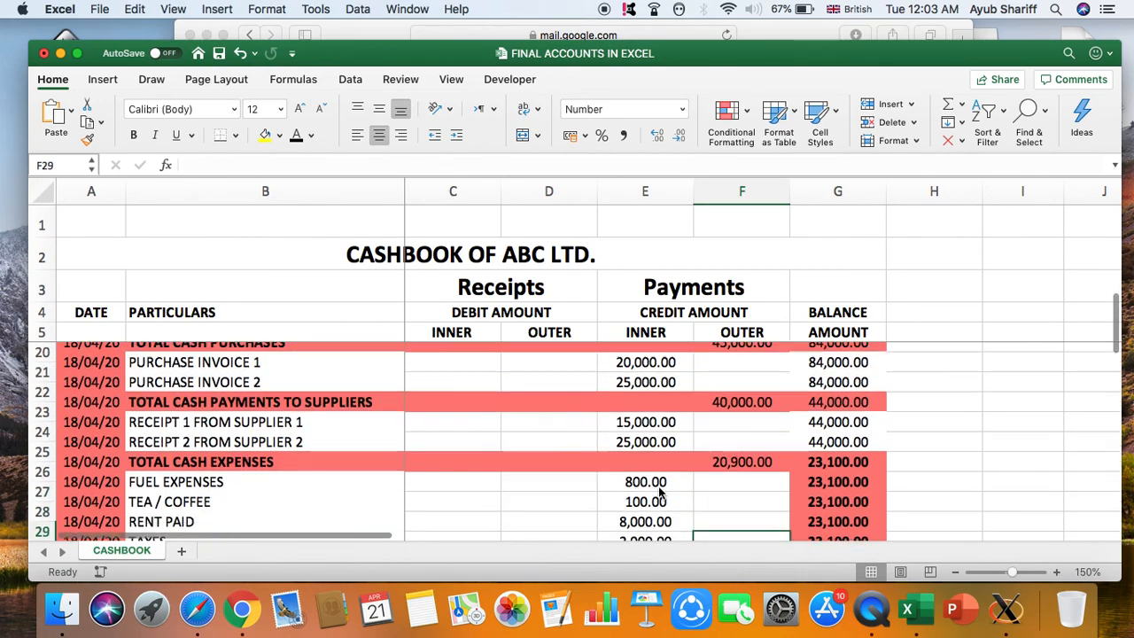
key(Down)
- Examine the Closing Cash in Hand C/F row and the cells beside the last expense entry
key(Up)
key(Left)
key(Left)
key(Left)
key(Left)
key(Left)
key(Right)
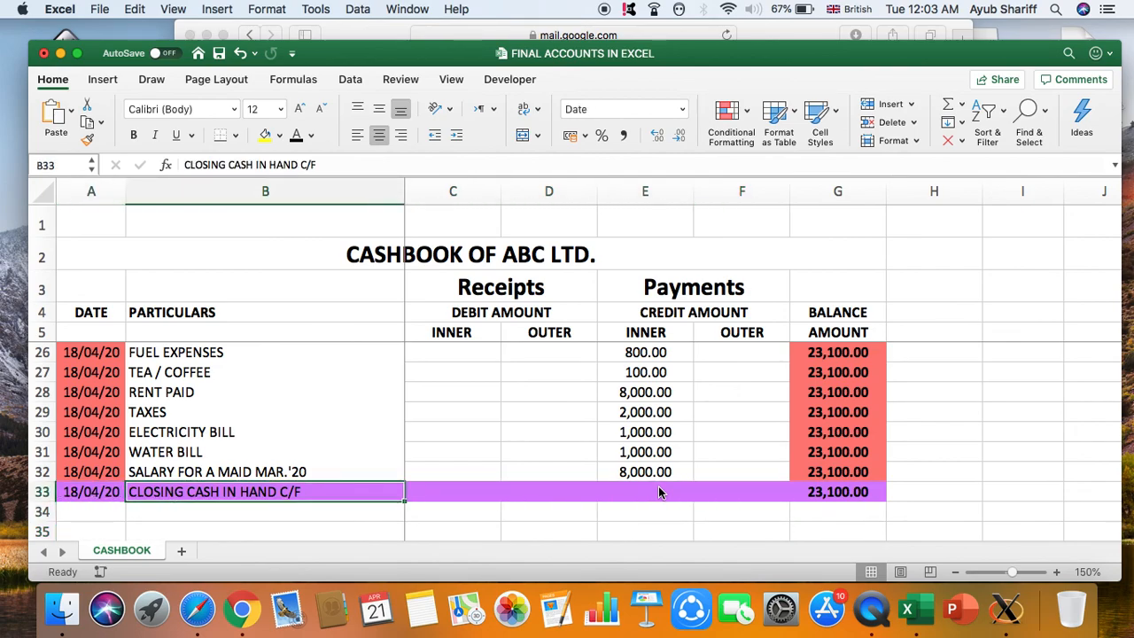
key(Right)
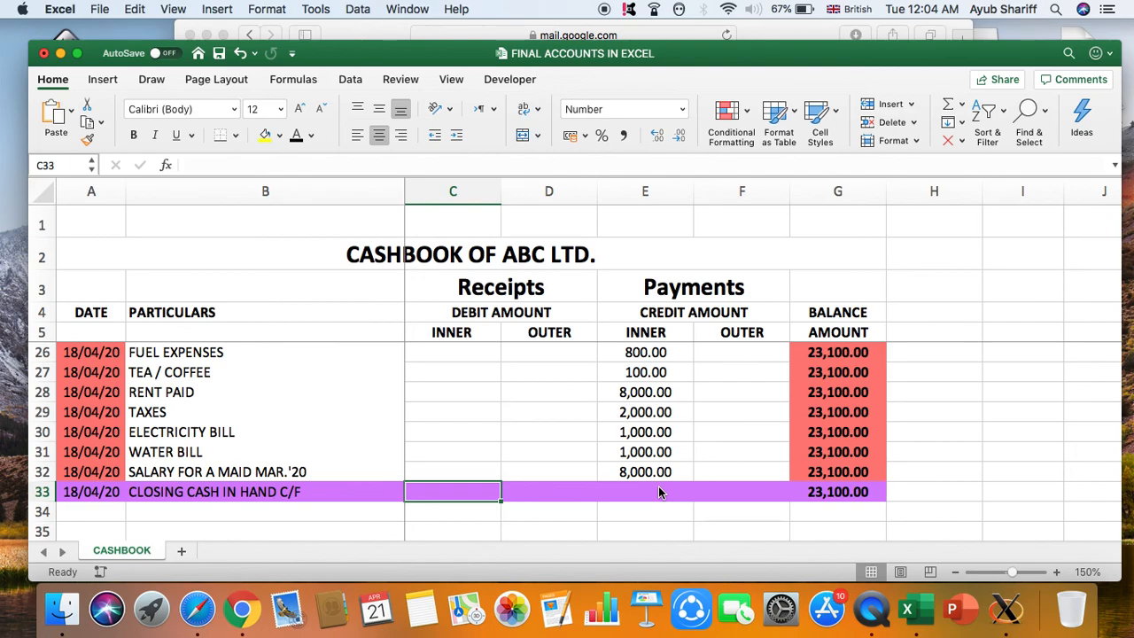
key(Up)
key(Right)
key(Right)
key(Right)
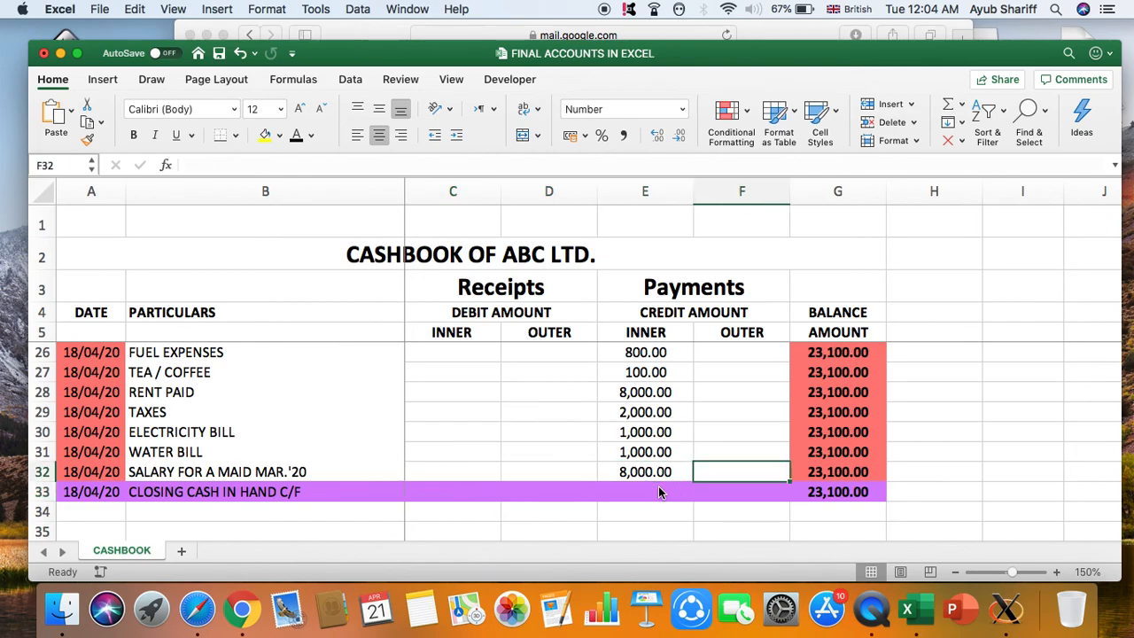
- Go up the Balance Amount column from the expense rows to the Opening Cash in Hand B/F balance in G7
key(Up)
key(Up)
key(Up)
key(Up)
key(Up)
key(Up)
key(Up)
key(Up)
key(Right)
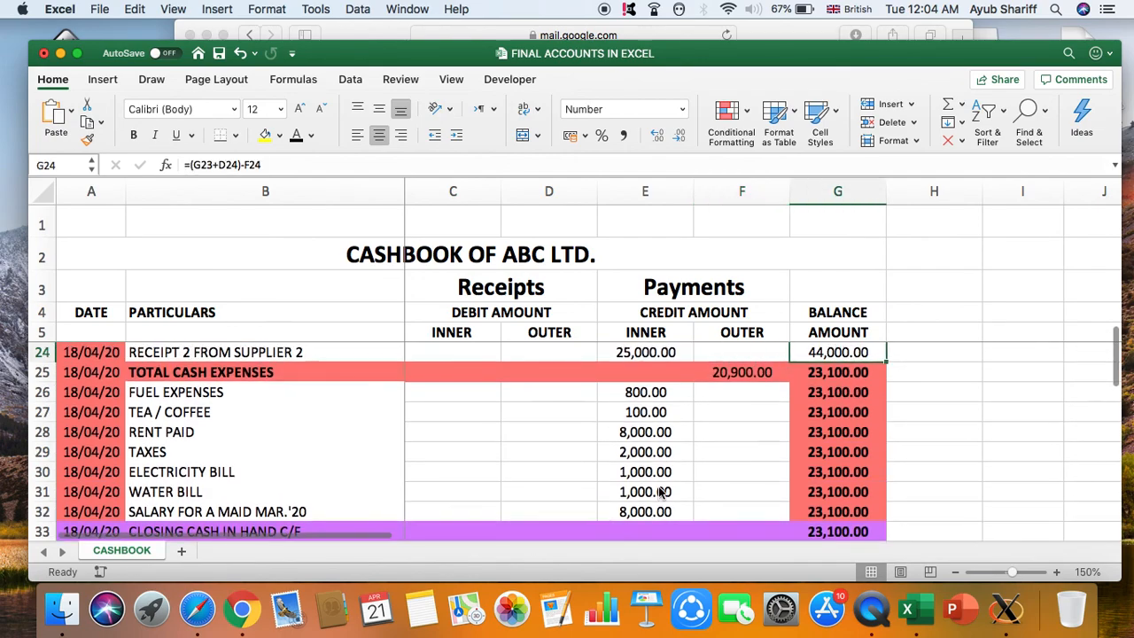
key(Up)
key(Up)
key(Up)
key(Up)
key(Up)
key(Up)
key(Up)
key(Up)
key(Up)
key(Up)
key(Up)
key(Up)
key(Up)
key(Up)
key(Up)
key(Up)
key(Up)
key(Down)
key(Up)
key(Up)
key(Down)
key(Down)
key(Up)
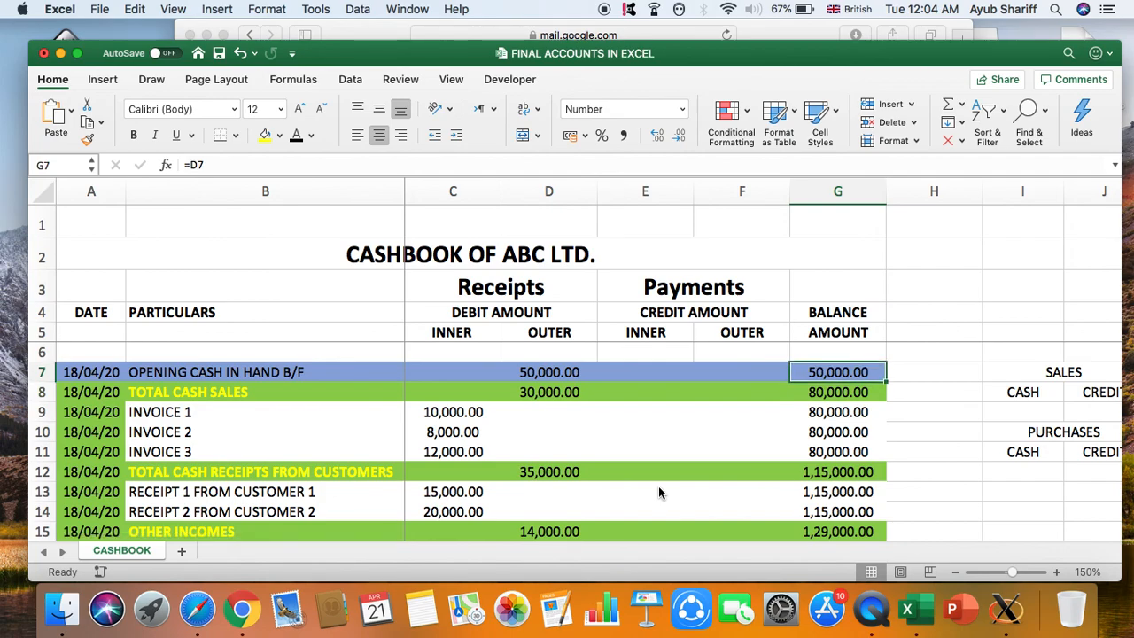
- Re-enter the opening balance in G7 as =D7, linking it to the opening cash in the outer Receipts column
text(=)
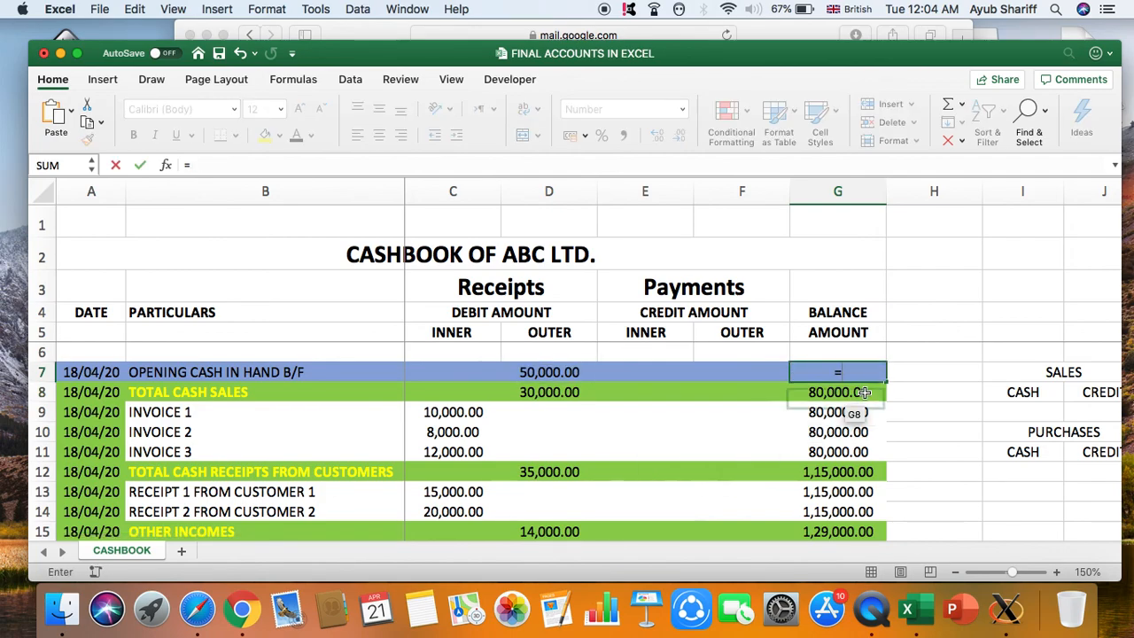
click(571, 373)
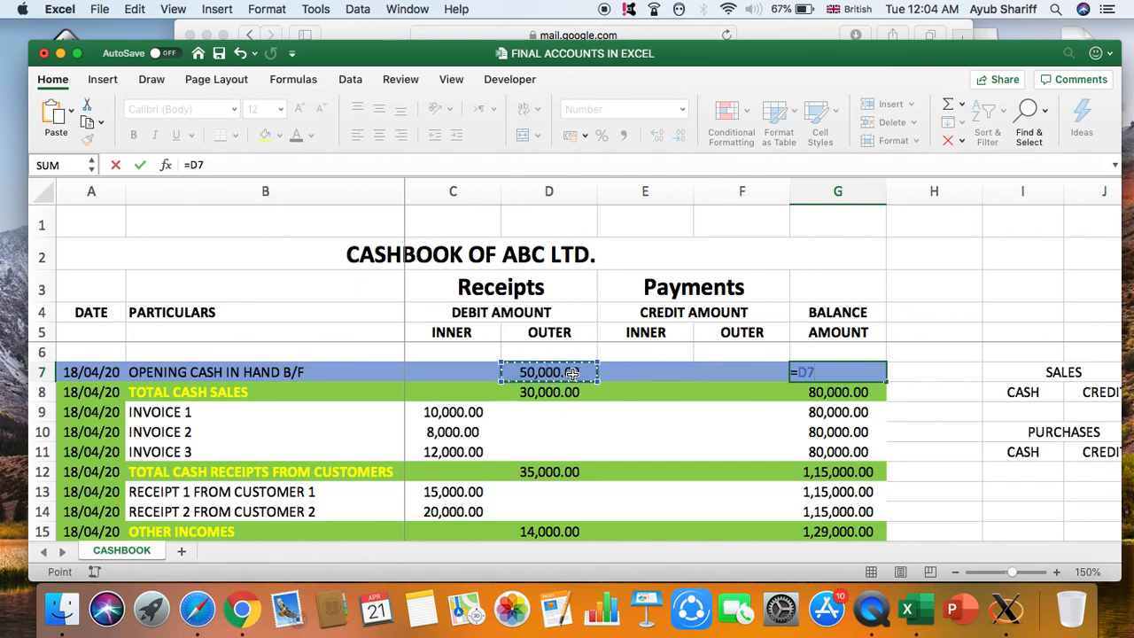
key(Return)
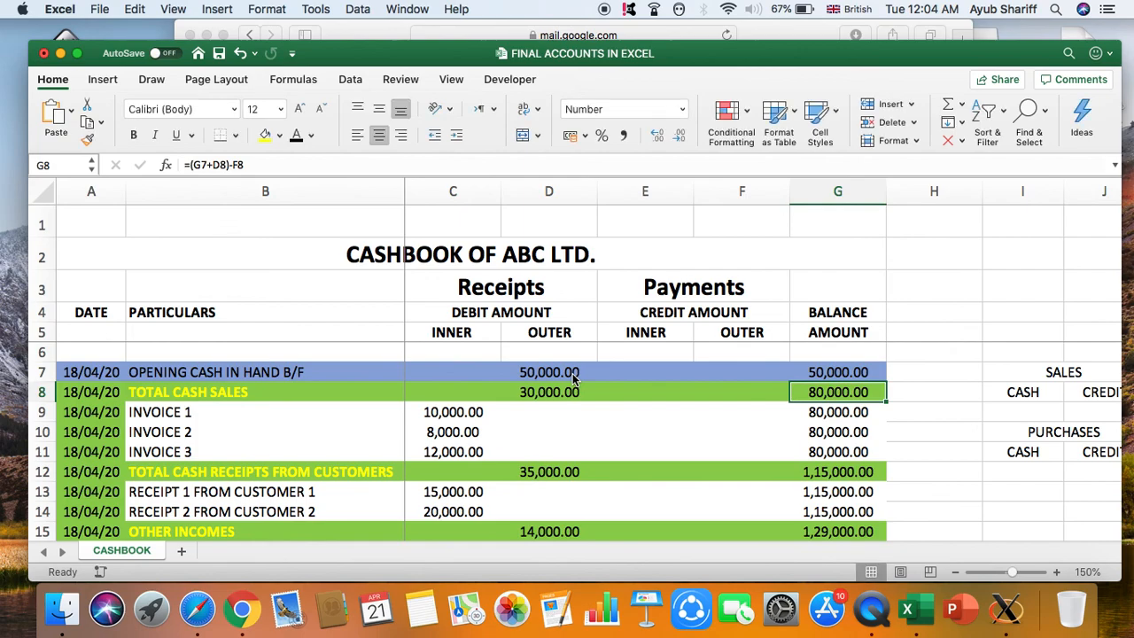
- Try 45000 as the opening cash amount in D7, and undo the change
key(Up)
key(Left)
key(Left)
key(Left)
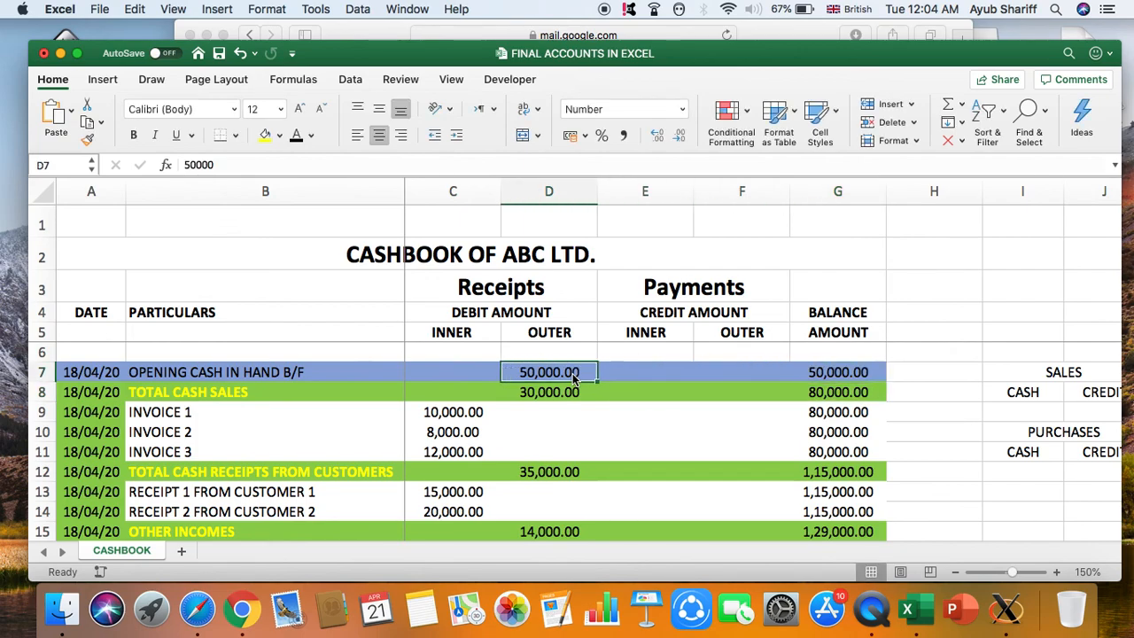
text(45000)
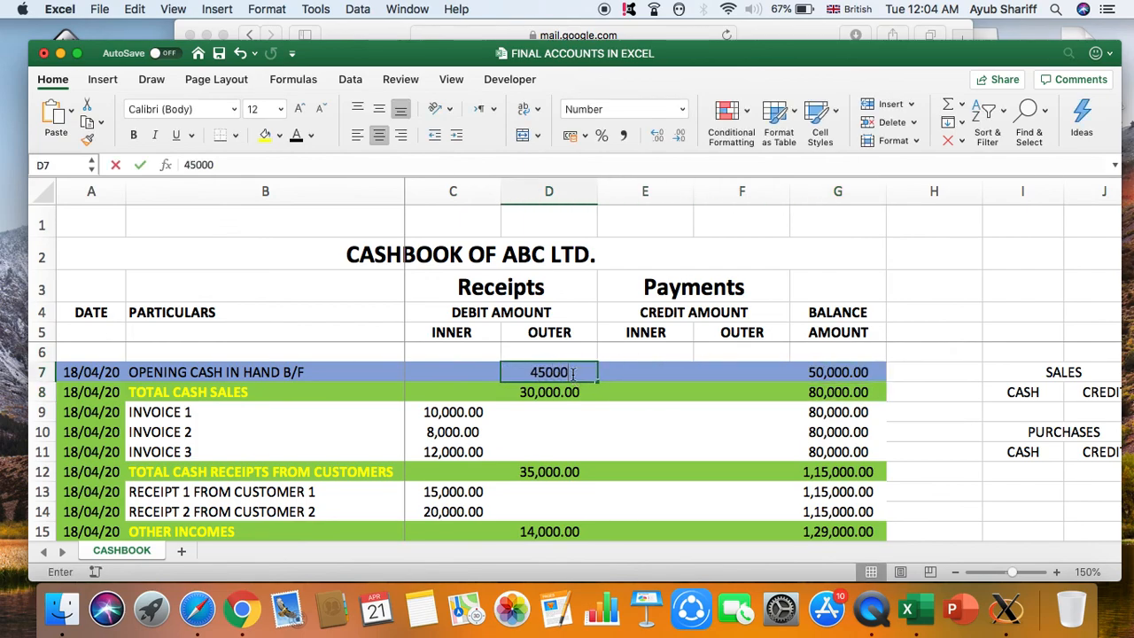
key(Return)
click(561, 377)
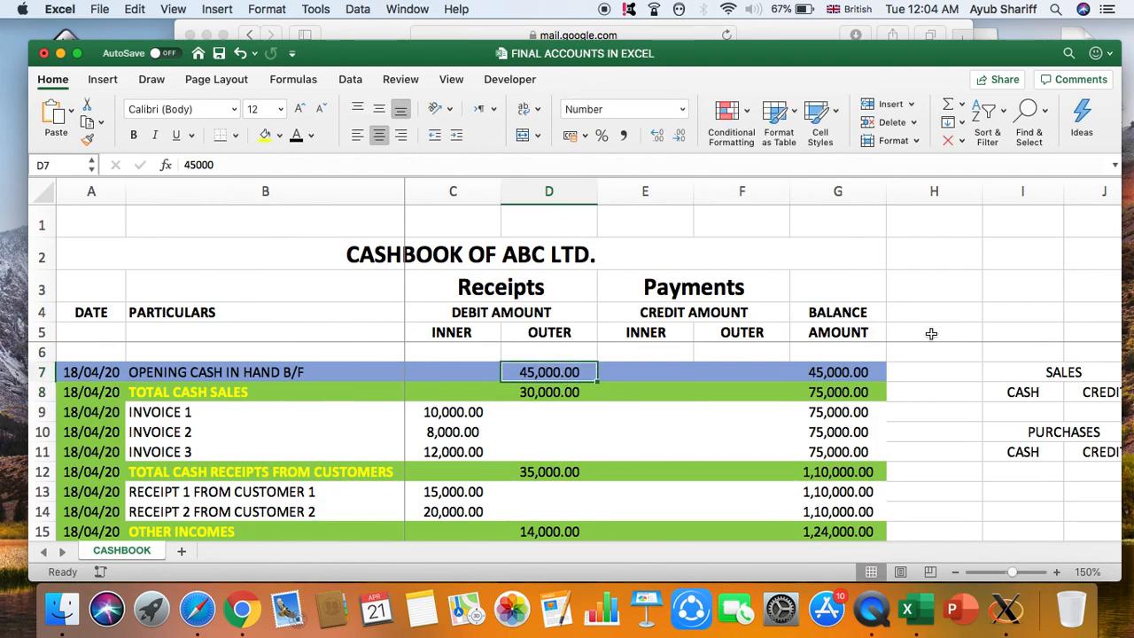
key(super+z)
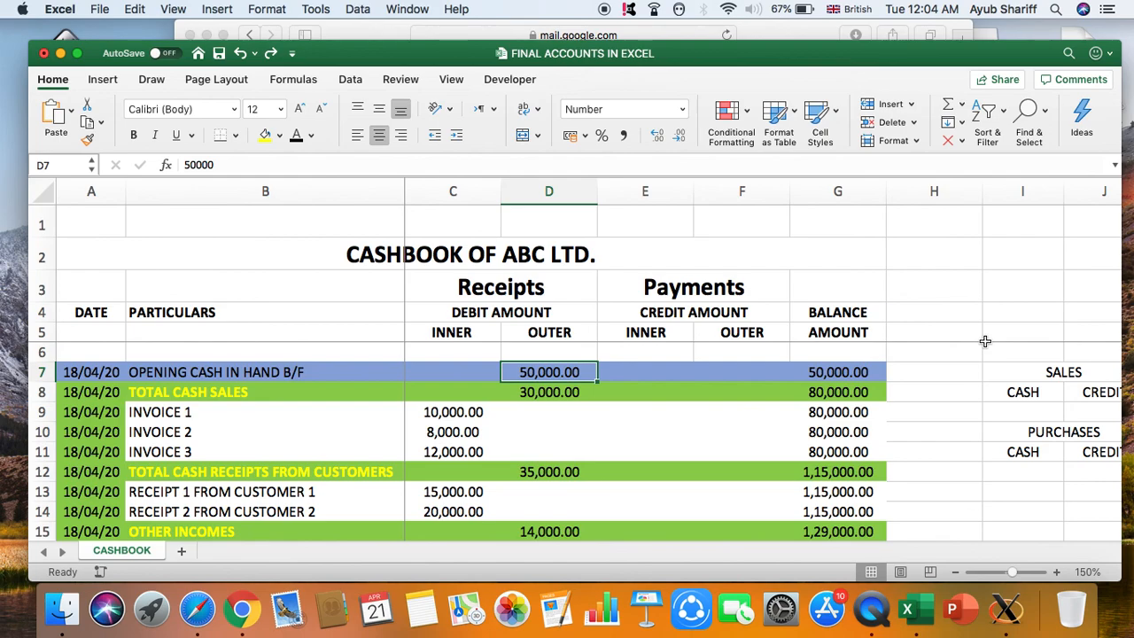
- Re-enter the Total Cash Sales balance in G8 as =SUM(G7+D8)-F8
click(852, 391)
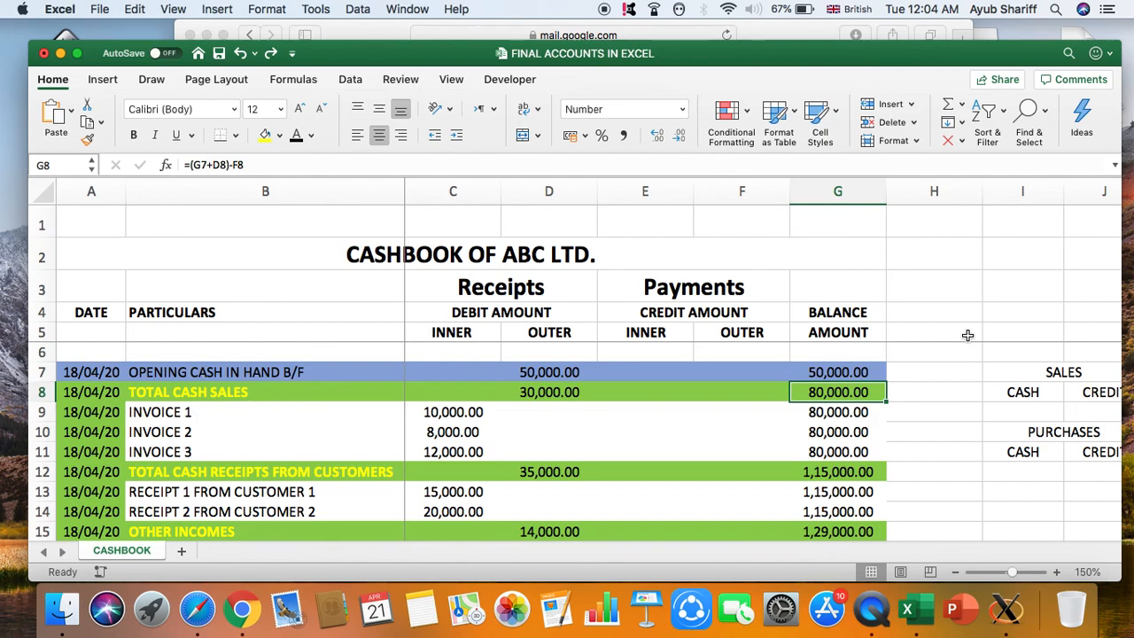
text(=)
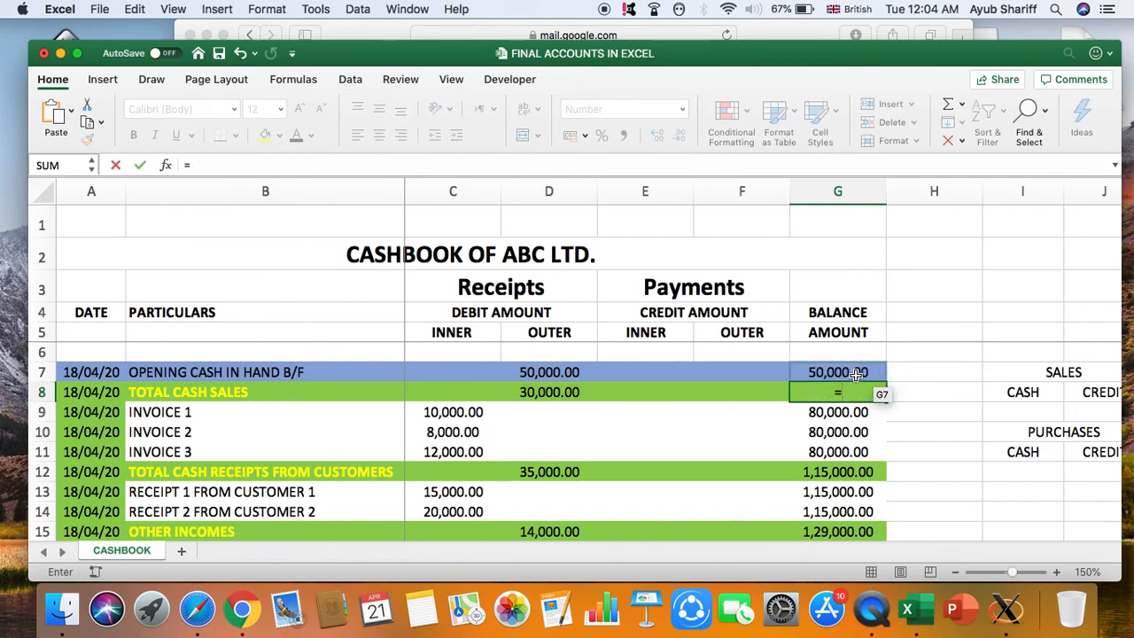
click(856, 375)
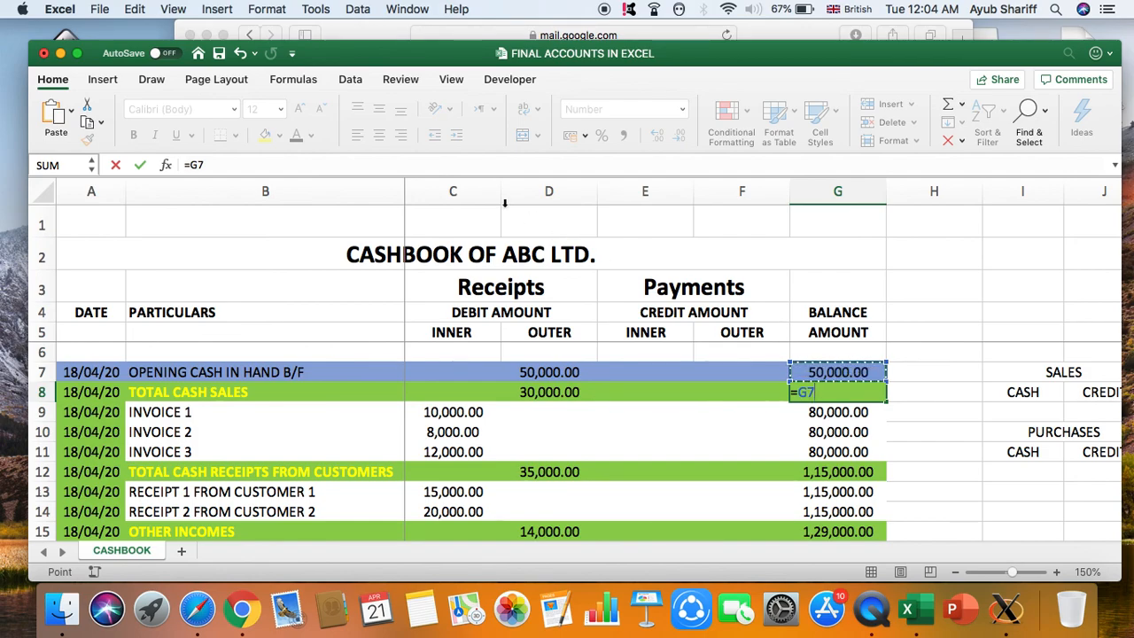
click(190, 165)
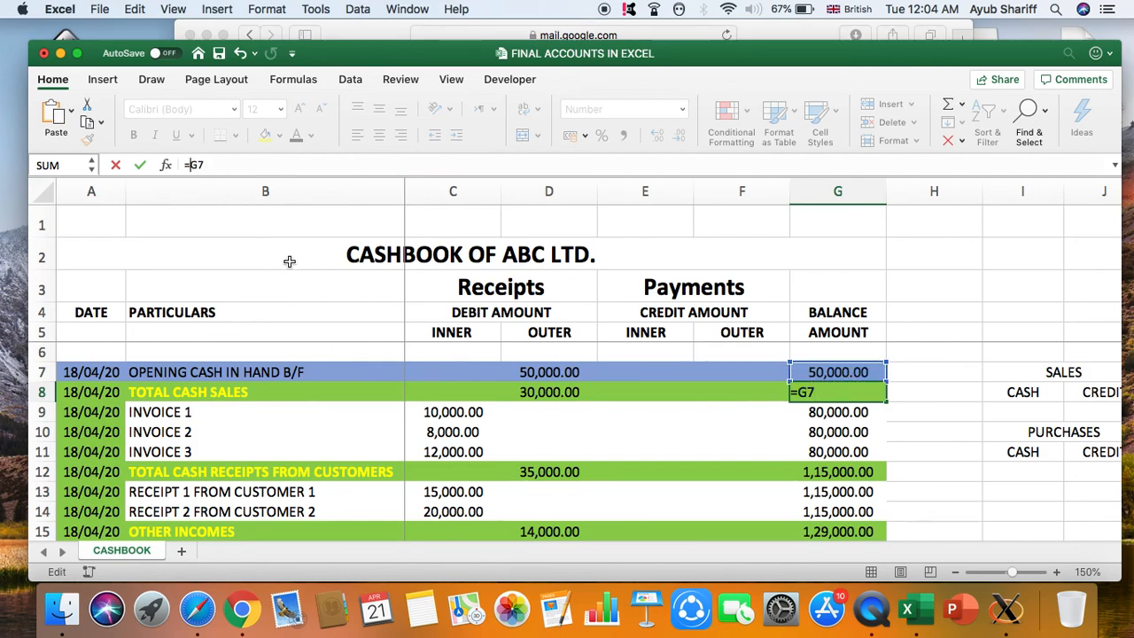
text(SUM()
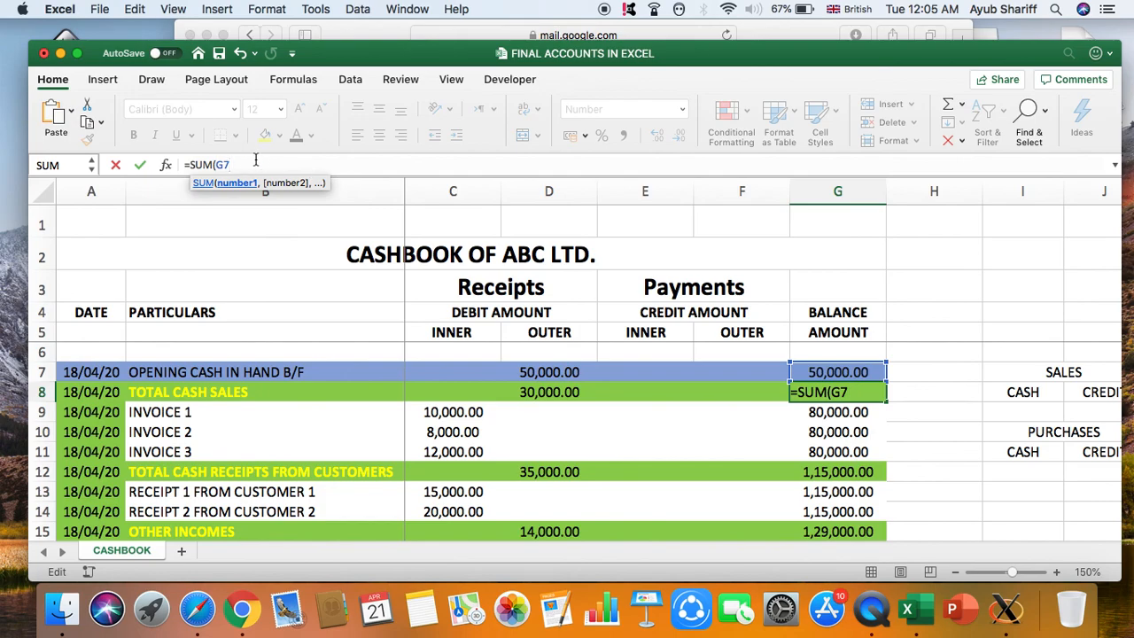
text(+)
click(571, 392)
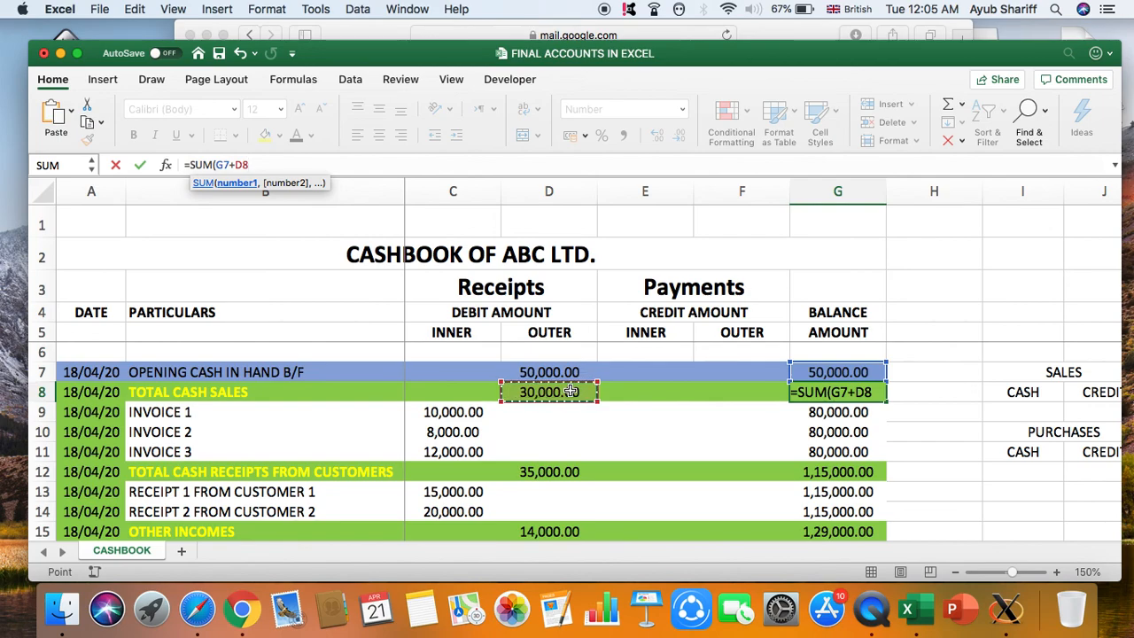
text())
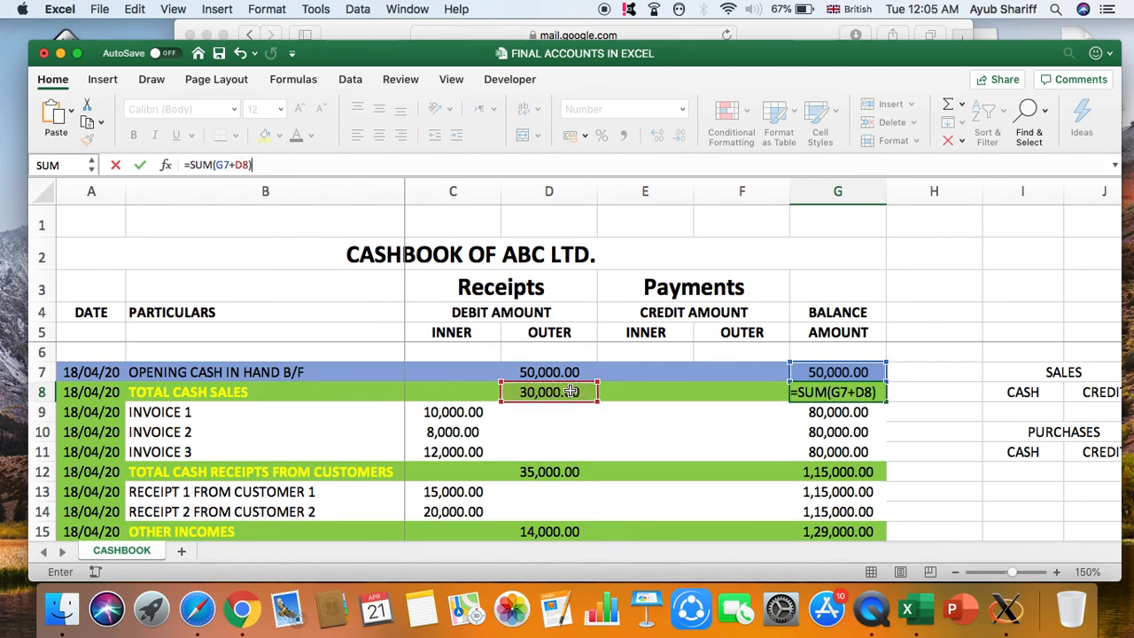
text(-)
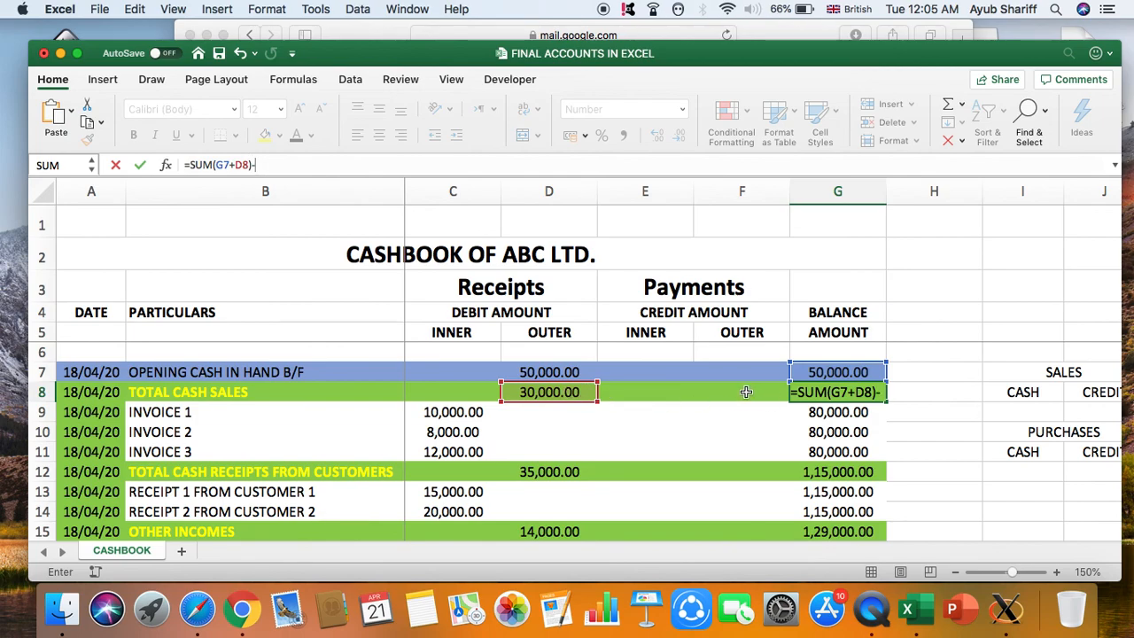
click(747, 392)
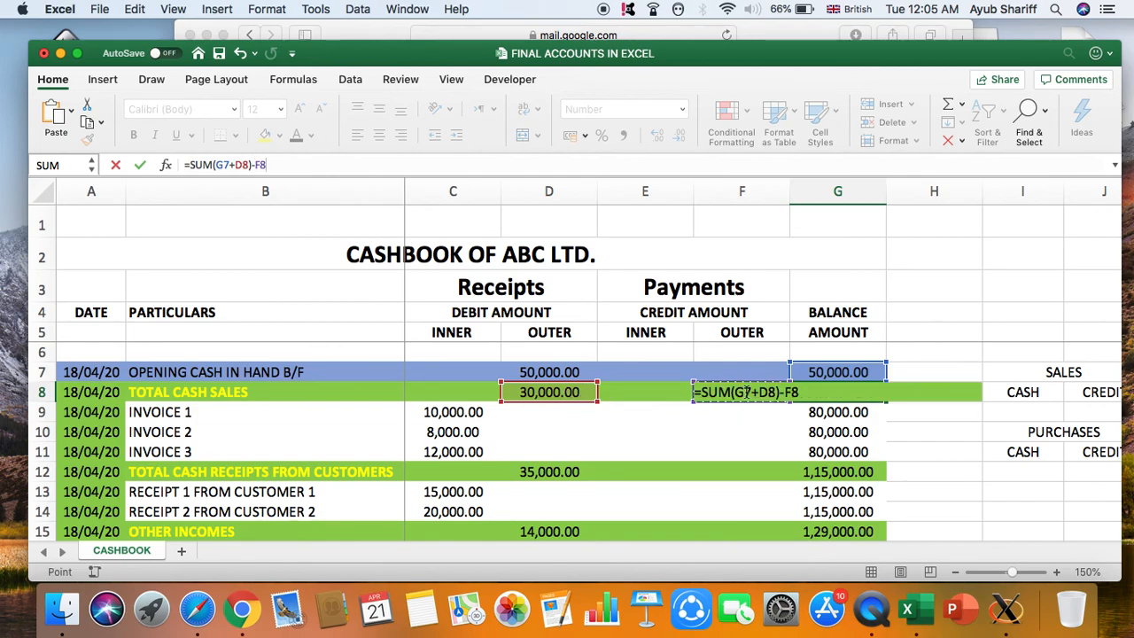
key(Return)
key(Up)
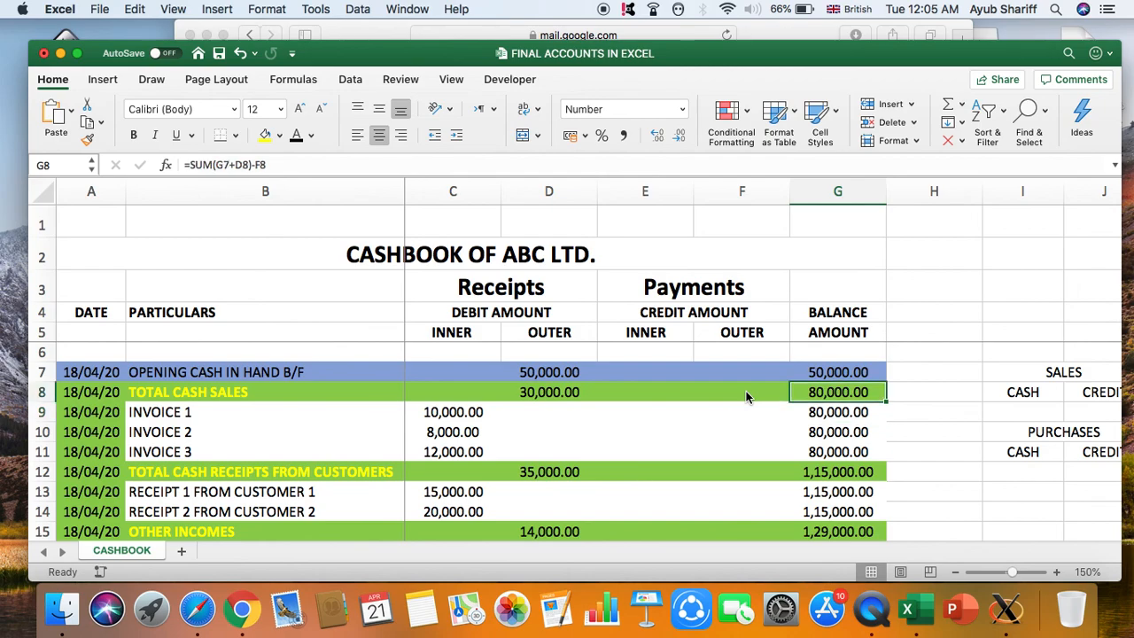
- Try filling the G8 balance formula down through the invoice rows to G11, and undo the fill
key(Left)
key(Right)
key(Left)
key(Right)
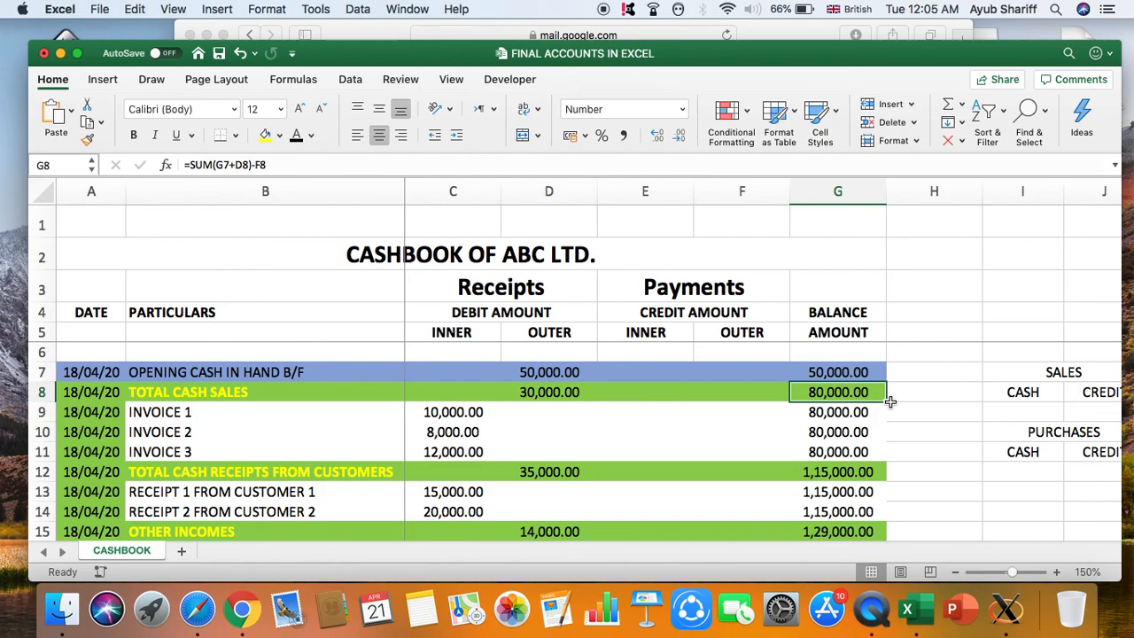
drag(889, 401, 887, 453)
mouse_move(887, 448)
mouse_down()
mouse_move(887, 392)
mouse_move(861, 412)
mouse_move(888, 453)
mouse_up()
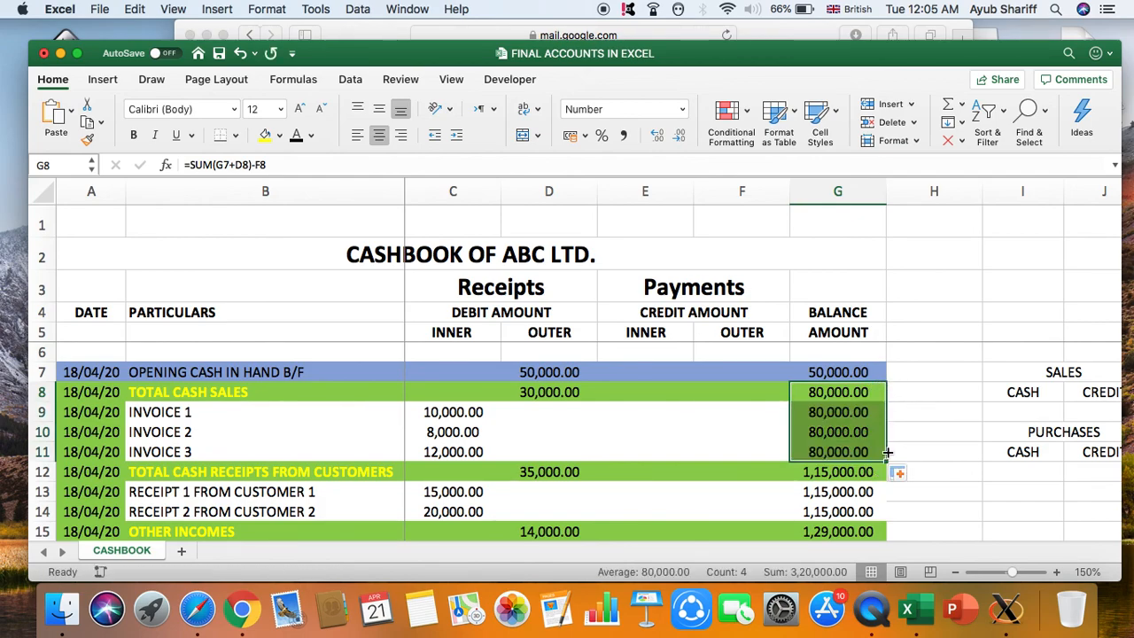
click(873, 393)
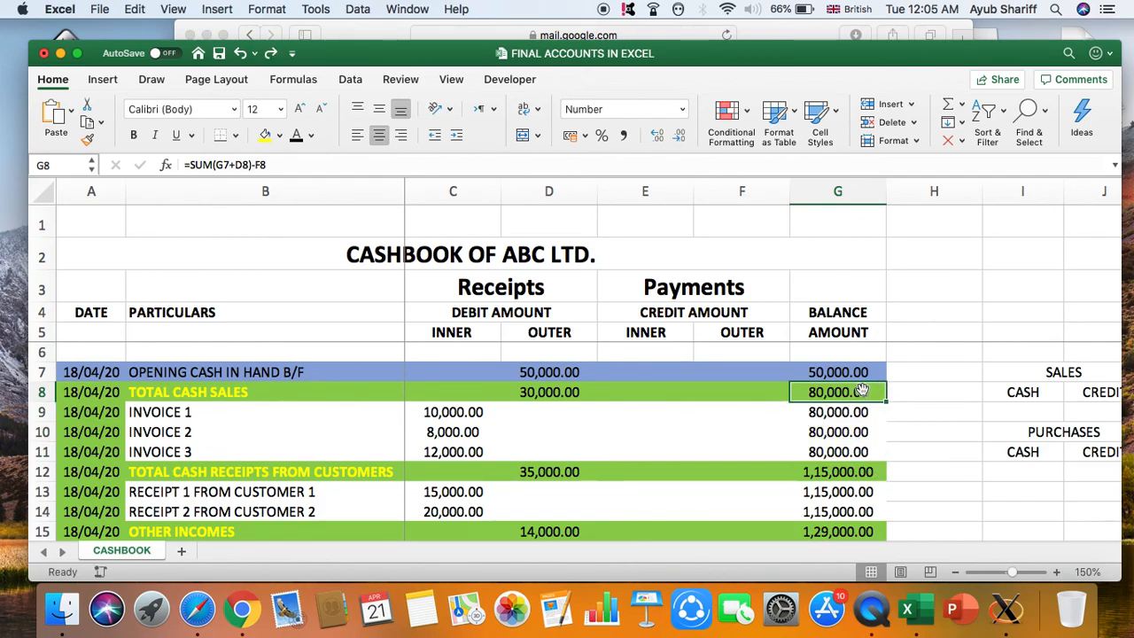
- Compare the balance formula in G8 with the one in G9 and look over the rows below
click(868, 414)
click(877, 393)
click(876, 410)
click(876, 394)
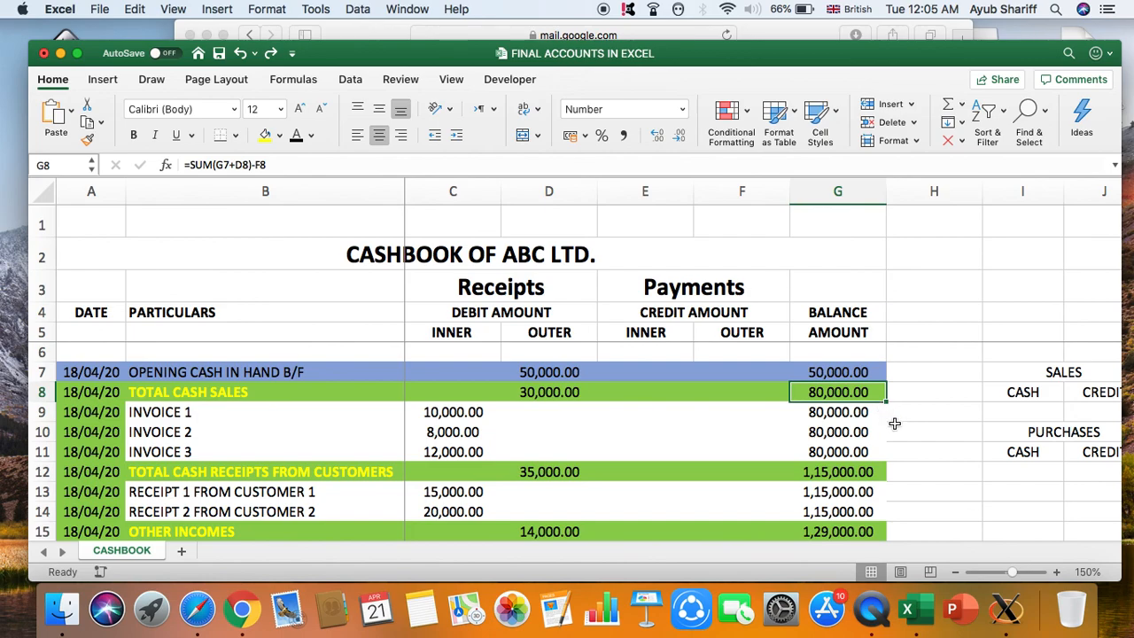
scroll(891, 425, down, 3)
right_click(893, 427)
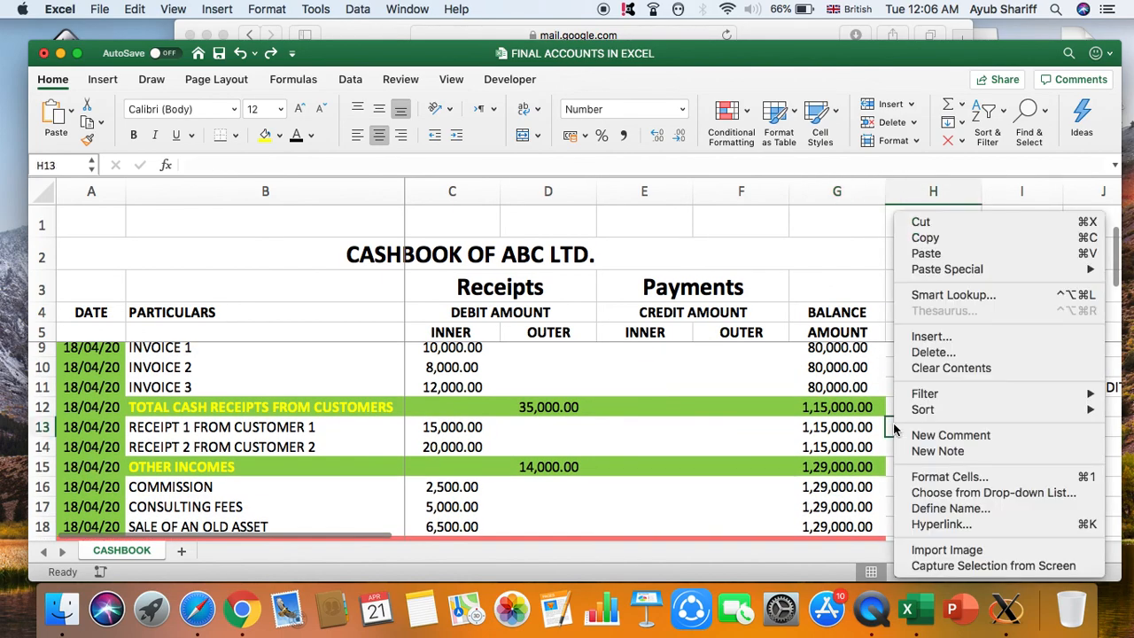
click(849, 466)
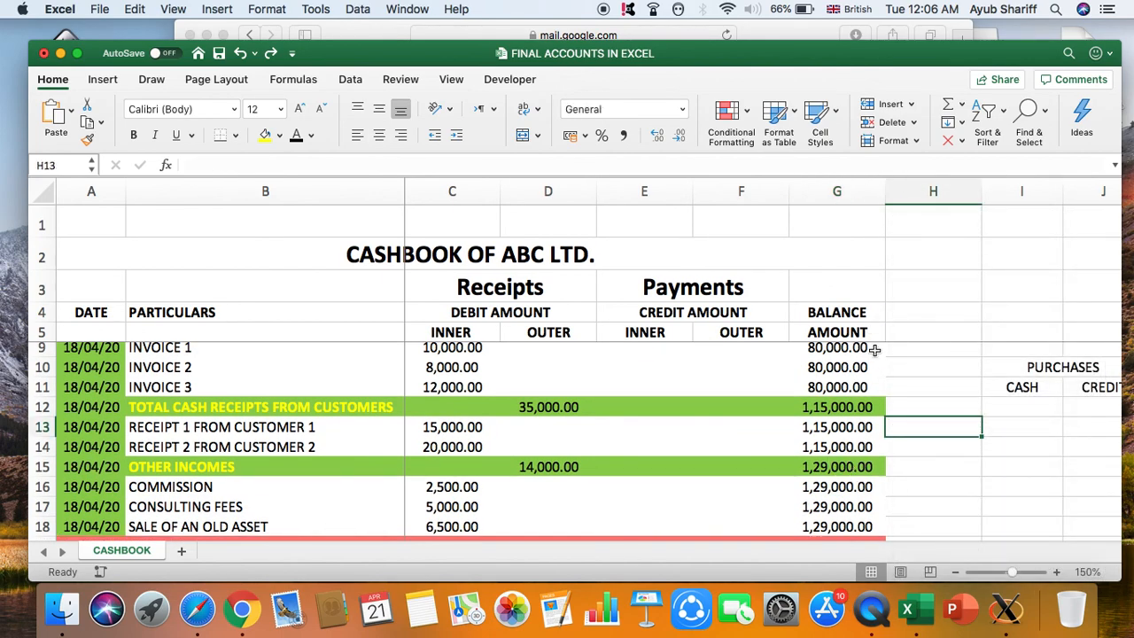
scroll(893, 416, up, 3)
- Review the running balance formulas in column G from Total Cash Sales in G8 down to Total Cash Expenses in G25
click(860, 391)
key(Down)
key(Down)
key(Down)
key(Down)
key(Down)
key(Down)
key(Down)
key(Down)
key(Down)
key(Down)
key(Down)
key(Down)
key(Down)
key(Down)
key(Down)
key(Down)
key(Down)
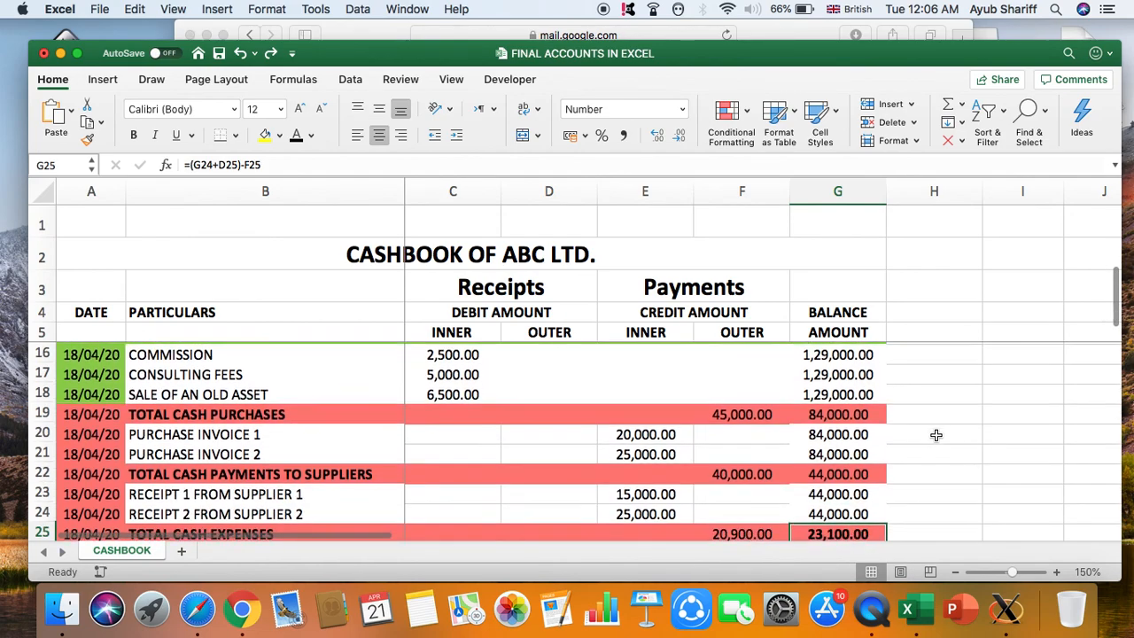
key(Down)
key(Down)
key(Down)
key(Up)
key(Up)
key(Up)
key(Up)
key(Down)
key(Down)
key(Down)
key(Up)
key(Up)
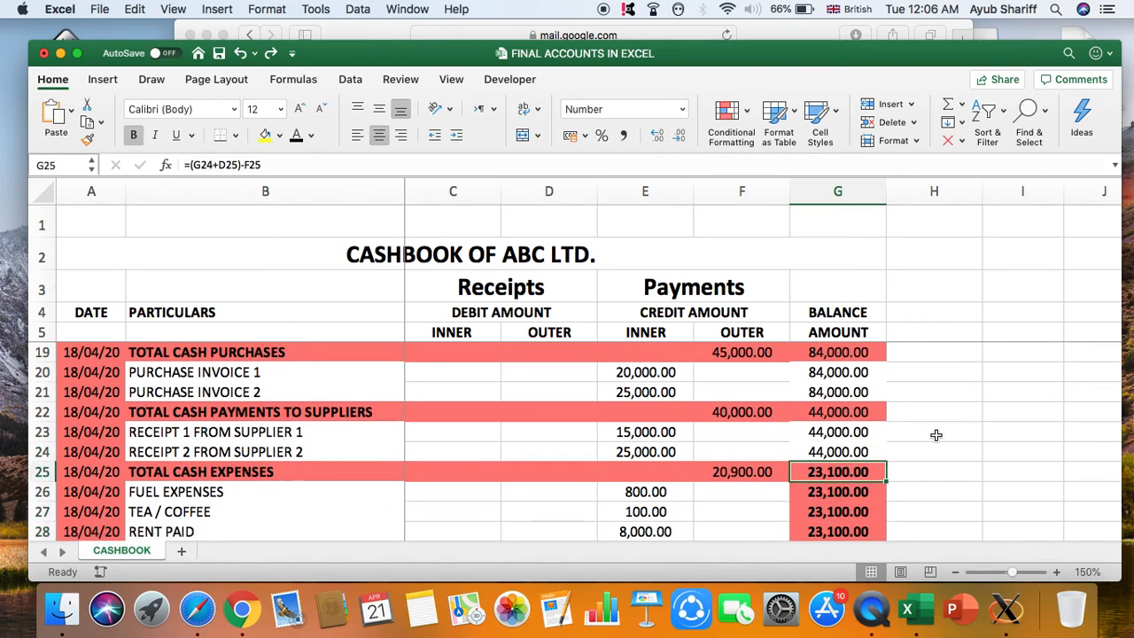
- Inspect the previous balance in G24 and the expense total in F25 that feed the Total Cash Expenses balance in G25
click(749, 492)
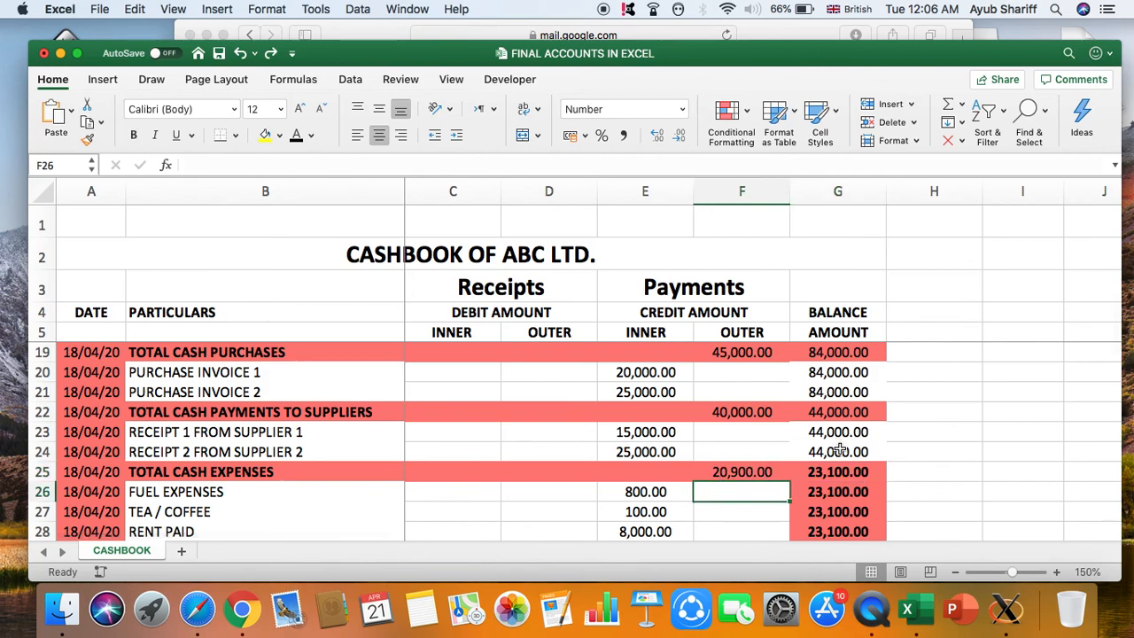
click(838, 451)
click(751, 473)
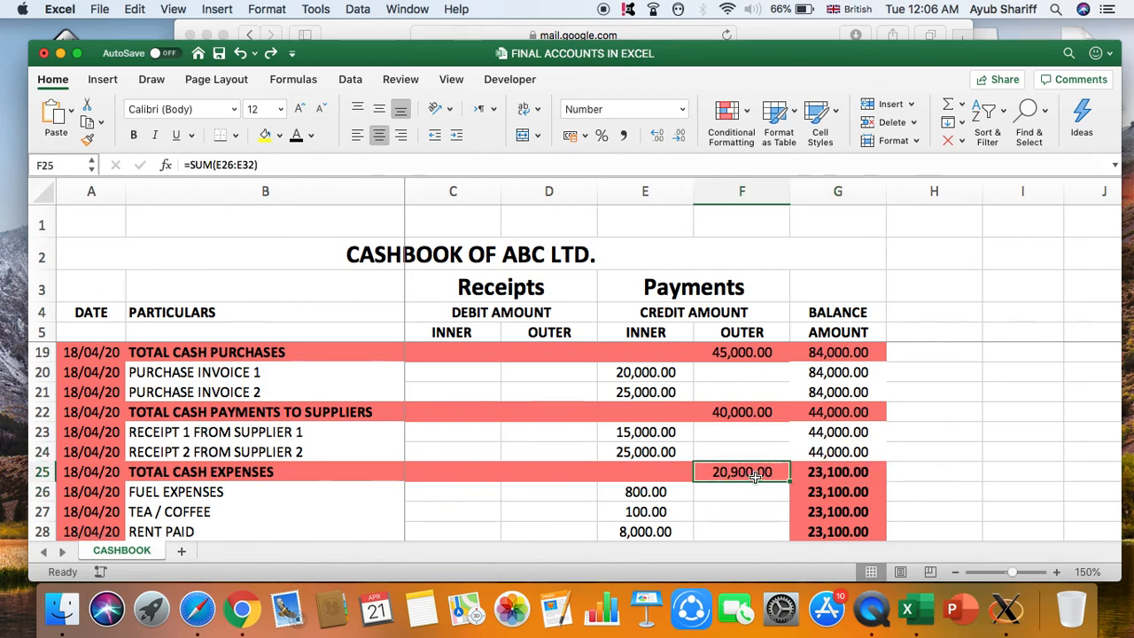
click(853, 476)
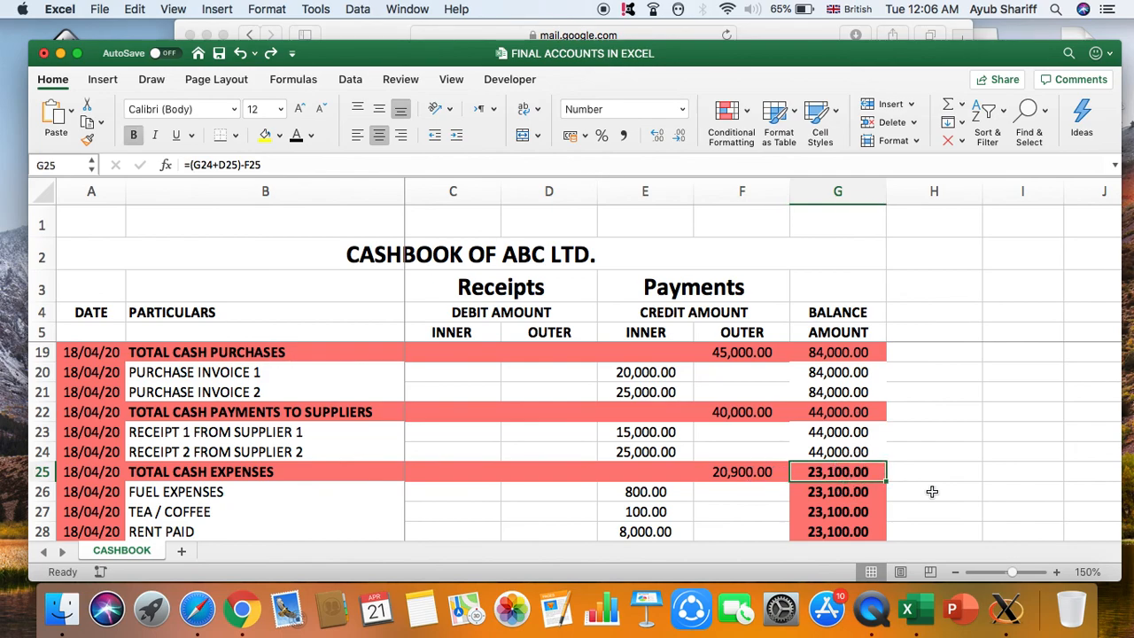
- Review the running balance formulas beside the individual expenses, down to the maid's salary row in G32
key(Down)
key(Down)
key(Down)
key(Down)
key(Down)
key(Down)
key(Down)
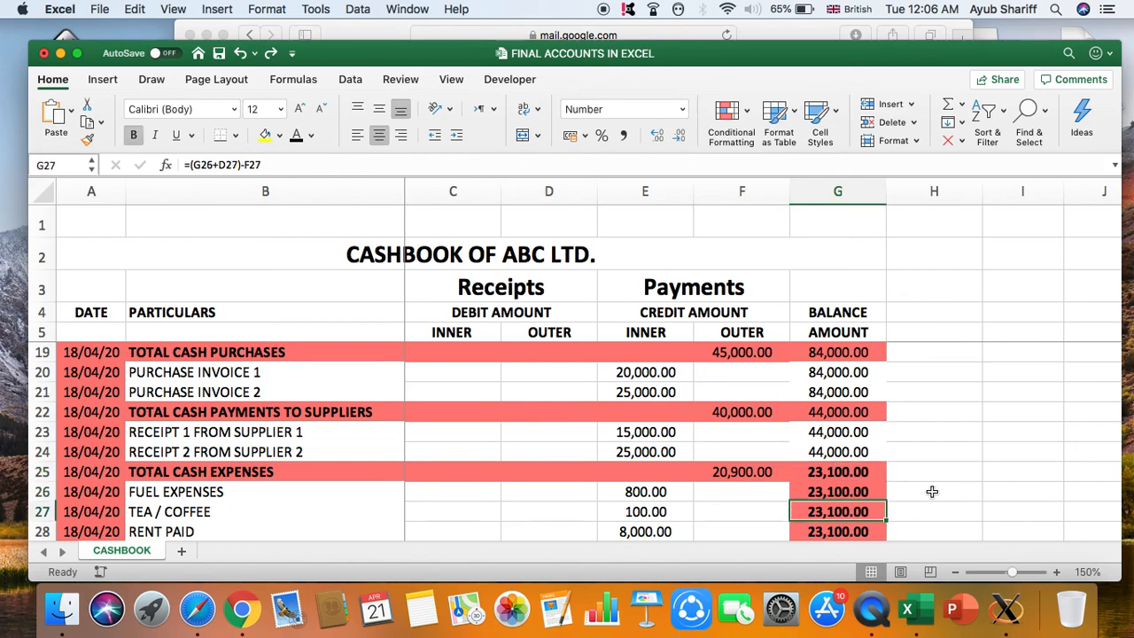
key(Down)
key(Down)
key(Up)
key(Up)
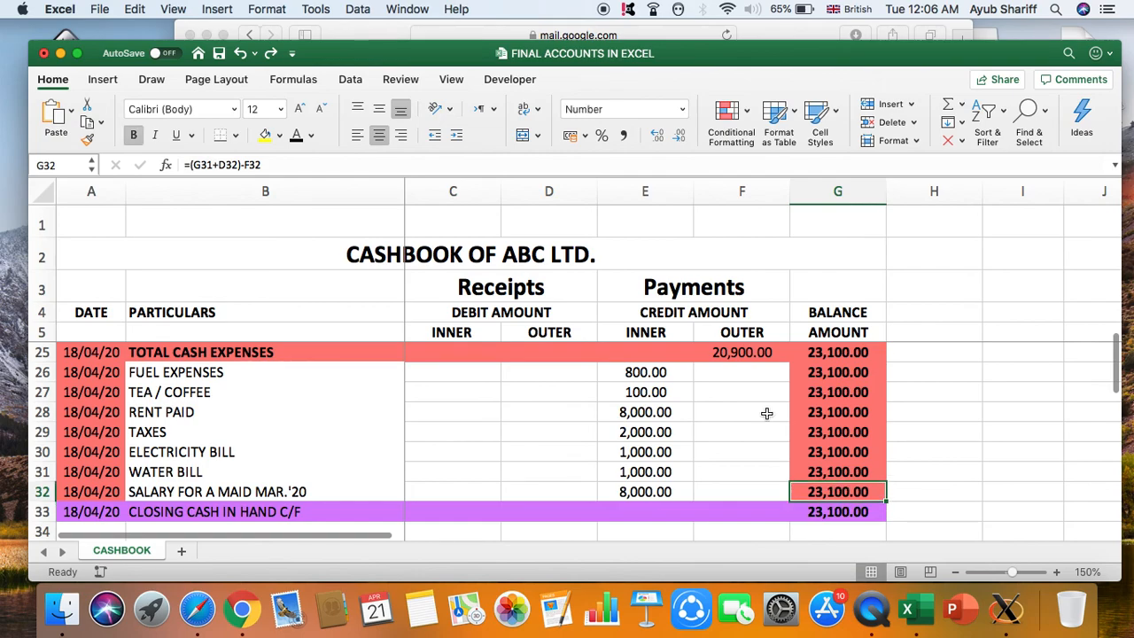
- Copy the plain cell formatting of C26 onto the expense balances in G26:G32
click(462, 377)
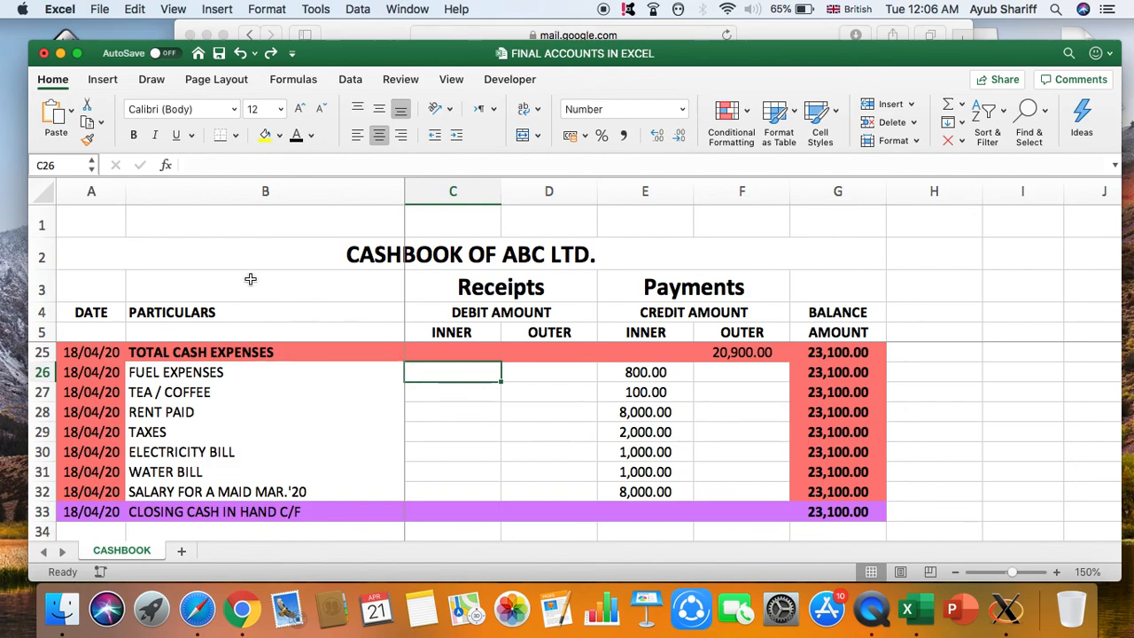
click(88, 141)
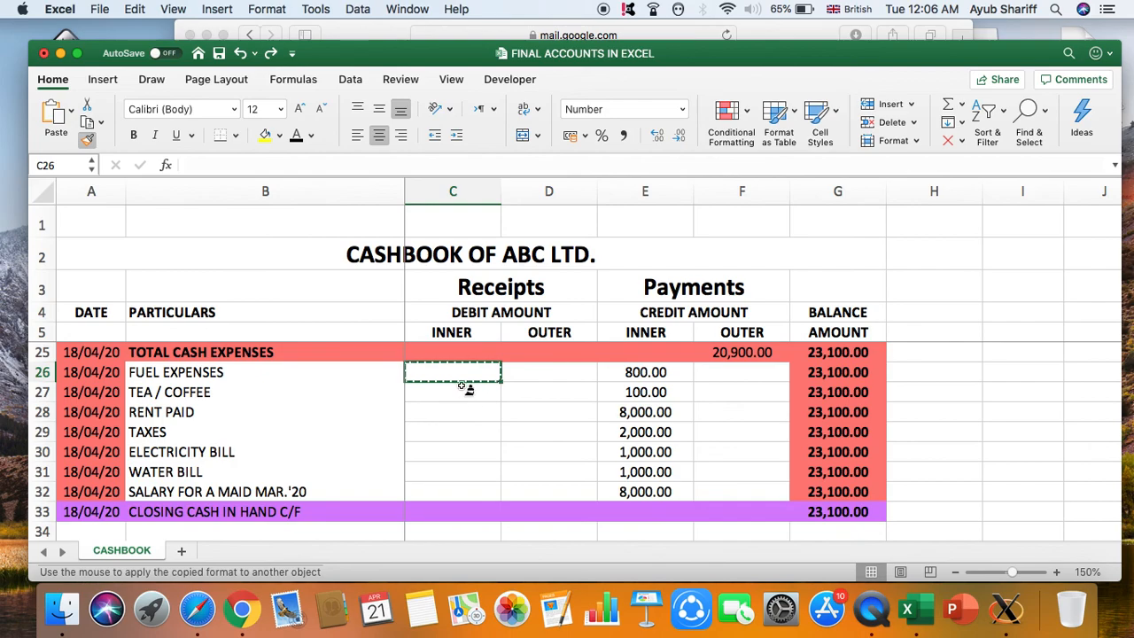
click(838, 373)
drag(837, 373, 851, 490)
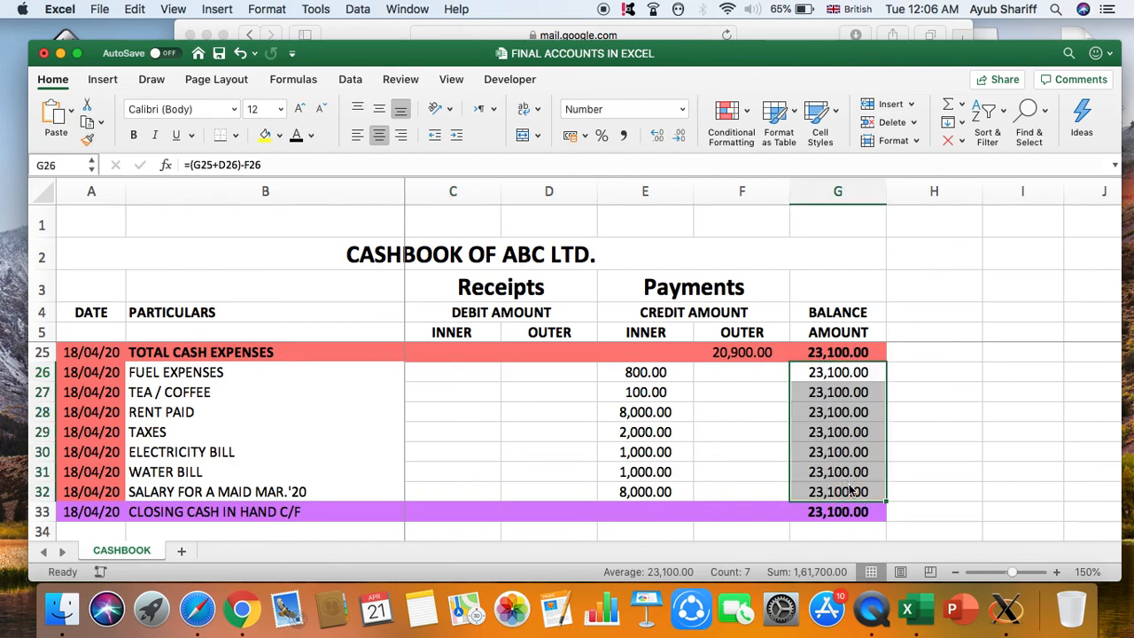
- Review the balance formulas beside the individual expenses in G26:G32, down to the closing balance in G33
click(732, 392)
click(869, 378)
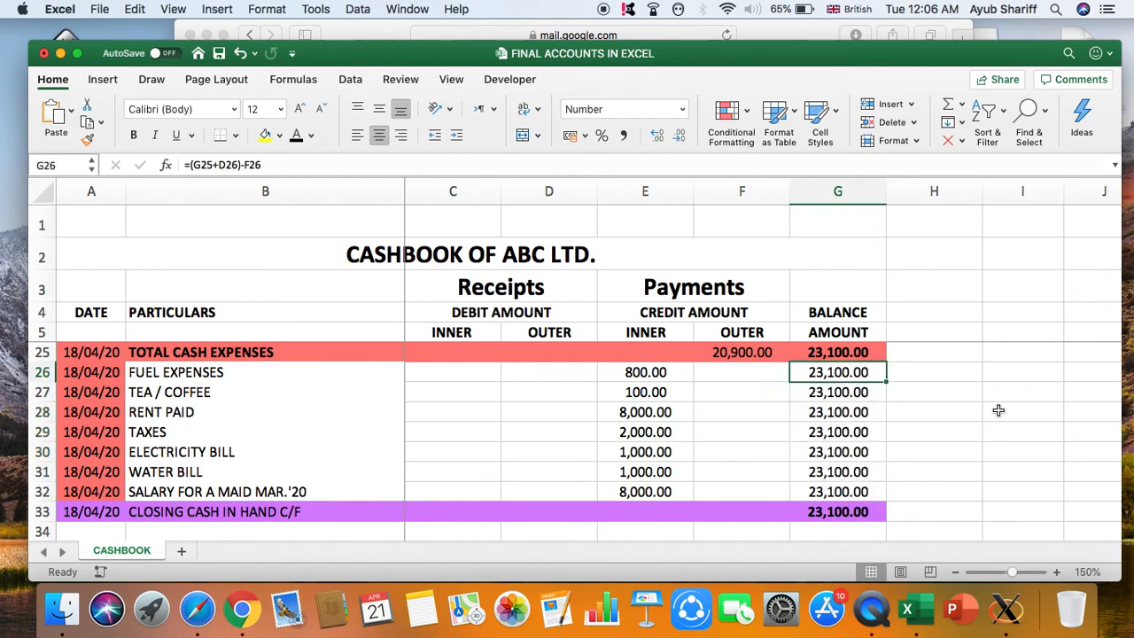
key(Left)
key(Left)
key(Right)
key(Right)
key(Down)
key(Down)
key(Down)
key(Up)
key(Up)
key(Up)
key(Up)
key(Down)
key(Down)
key(Down)
key(Down)
key(Down)
key(Down)
key(Down)
key(Down)
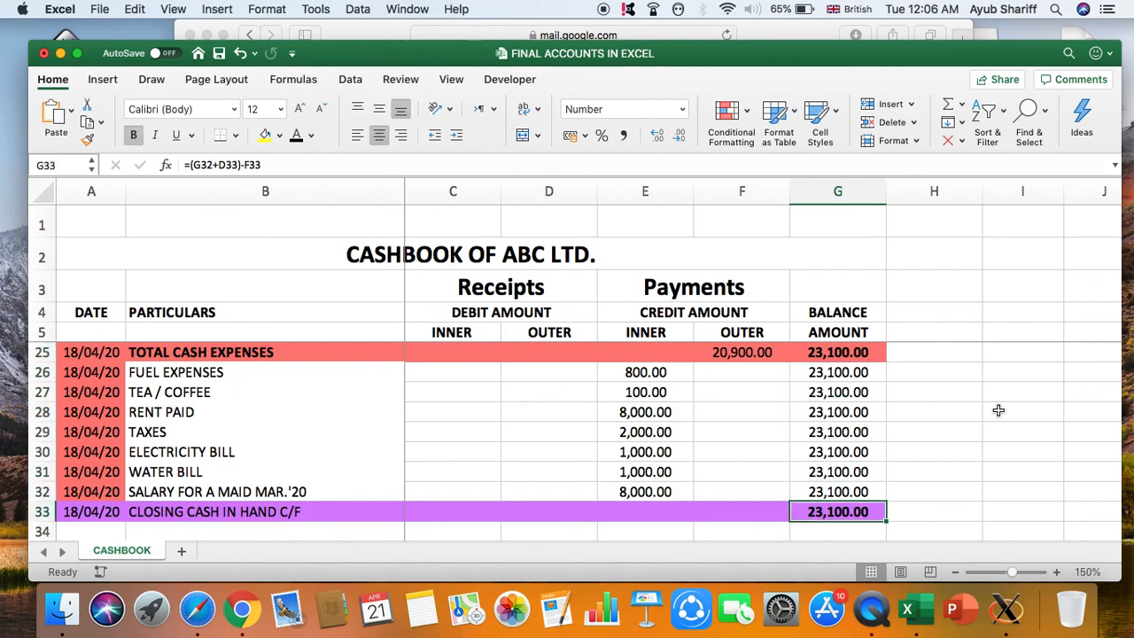
- Inspect the Closing Cash in Hand C/F row across its amount columns, back to its label in B33
key(Left)
key(Left)
key(Left)
key(Left)
key(Left)
key(Left)
key(Right)
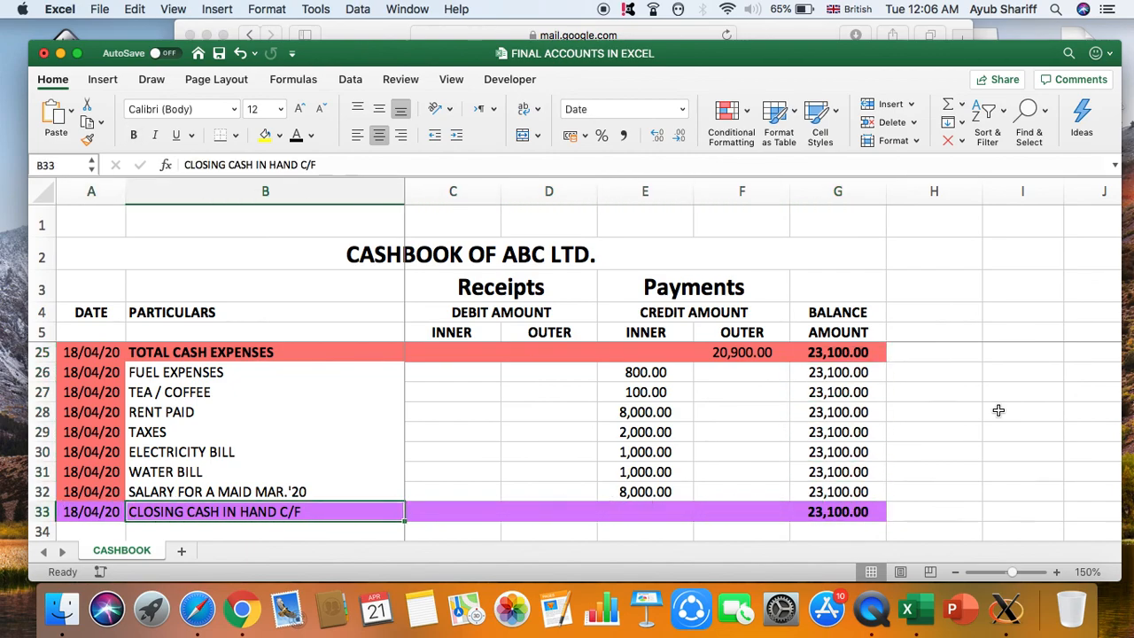
- Examine the overall cashbook layout, including the title in row 2 and the Receipts heading in row 3
scroll(998, 410, up, 7)
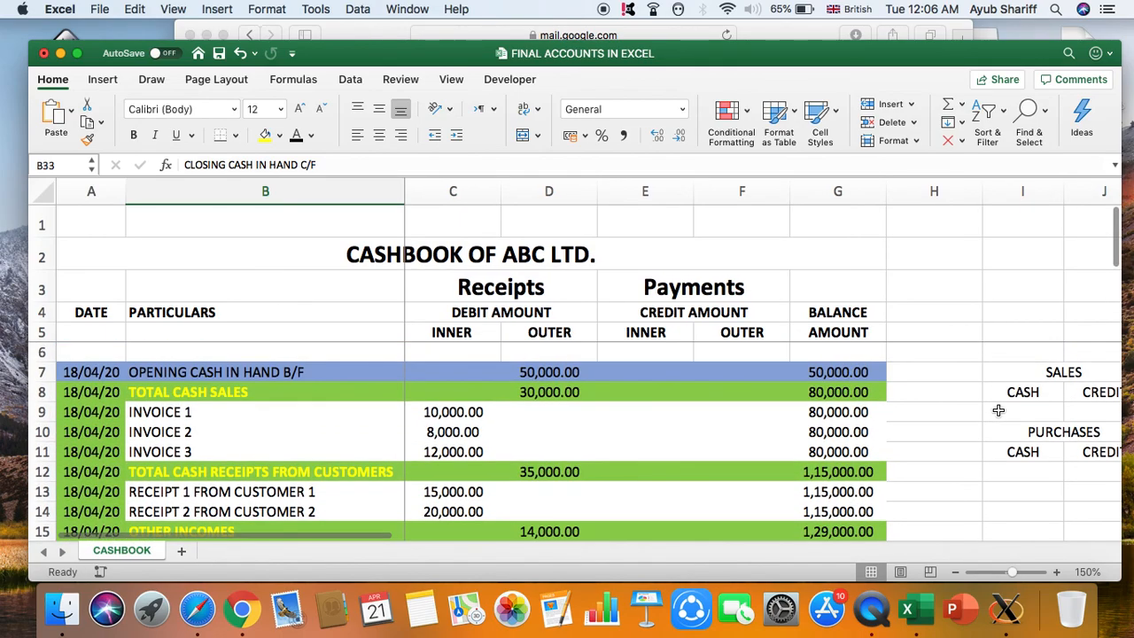
scroll(998, 410, down, 5)
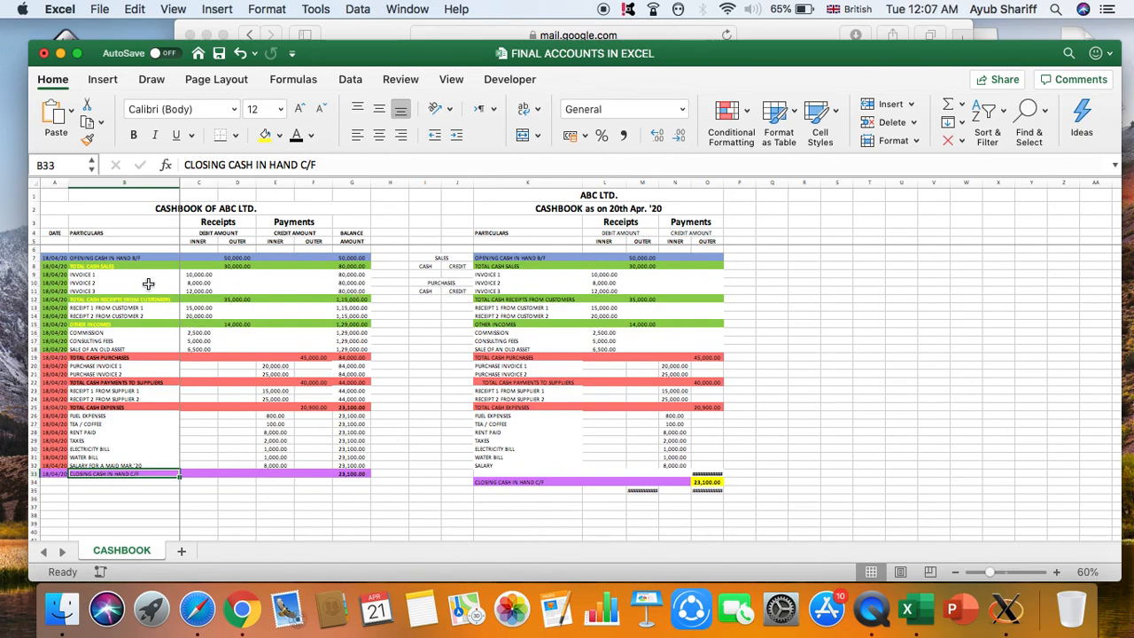
click(183, 211)
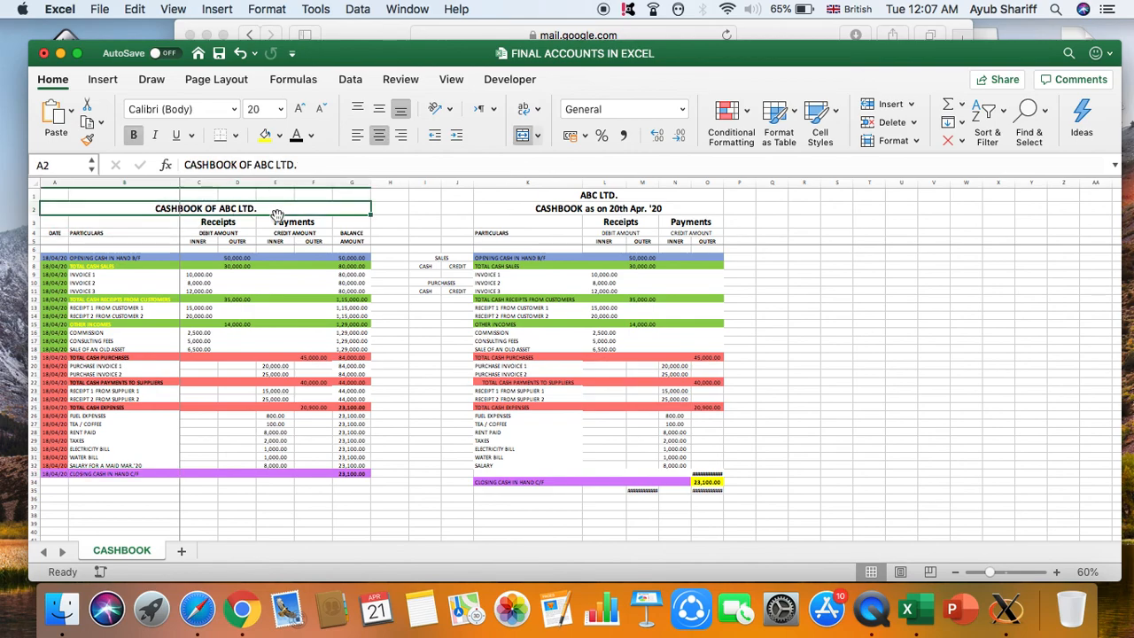
click(222, 223)
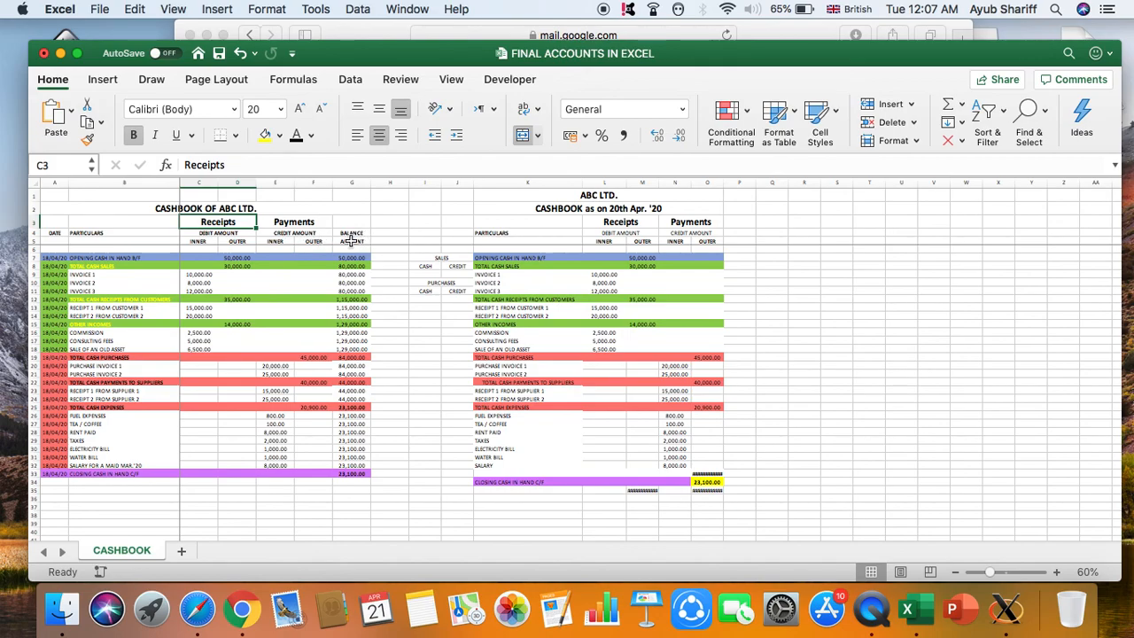
scroll(232, 282, up, 5)
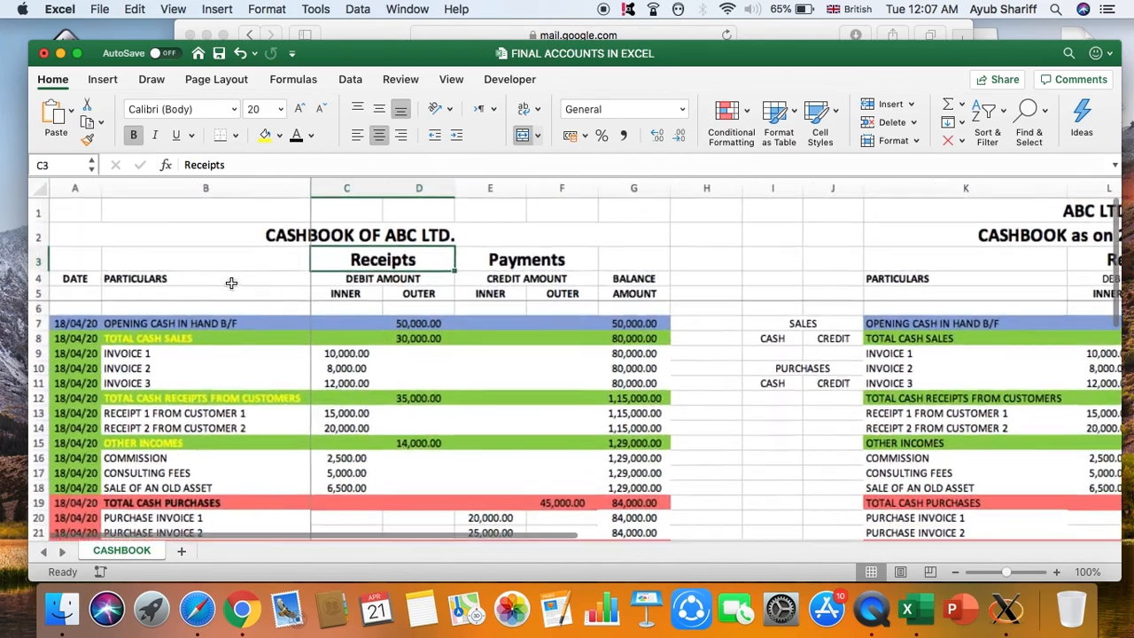
scroll(231, 283, up, 5)
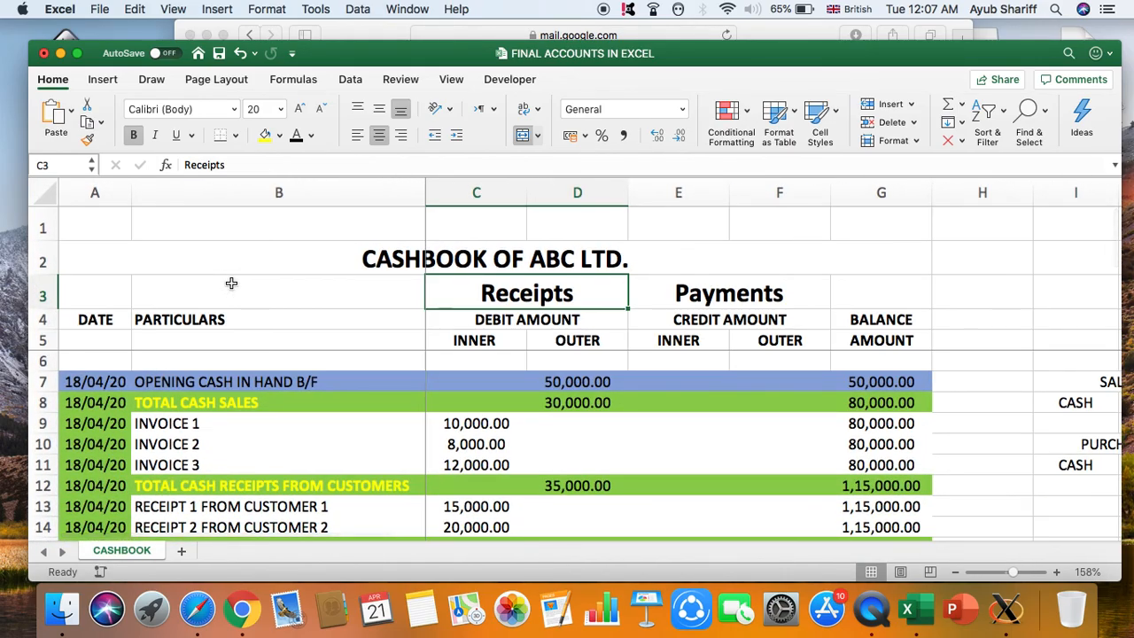
scroll(174, 404, down, 3)
scroll(175, 404, up, 3)
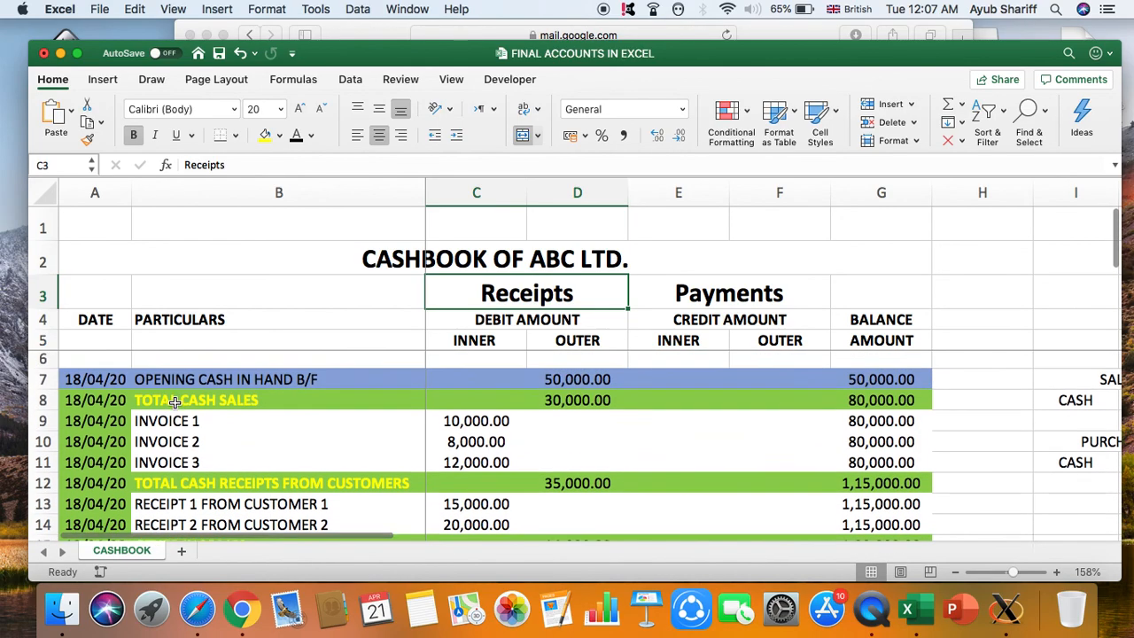
scroll(174, 406, down, 2)
scroll(175, 406, down, 10)
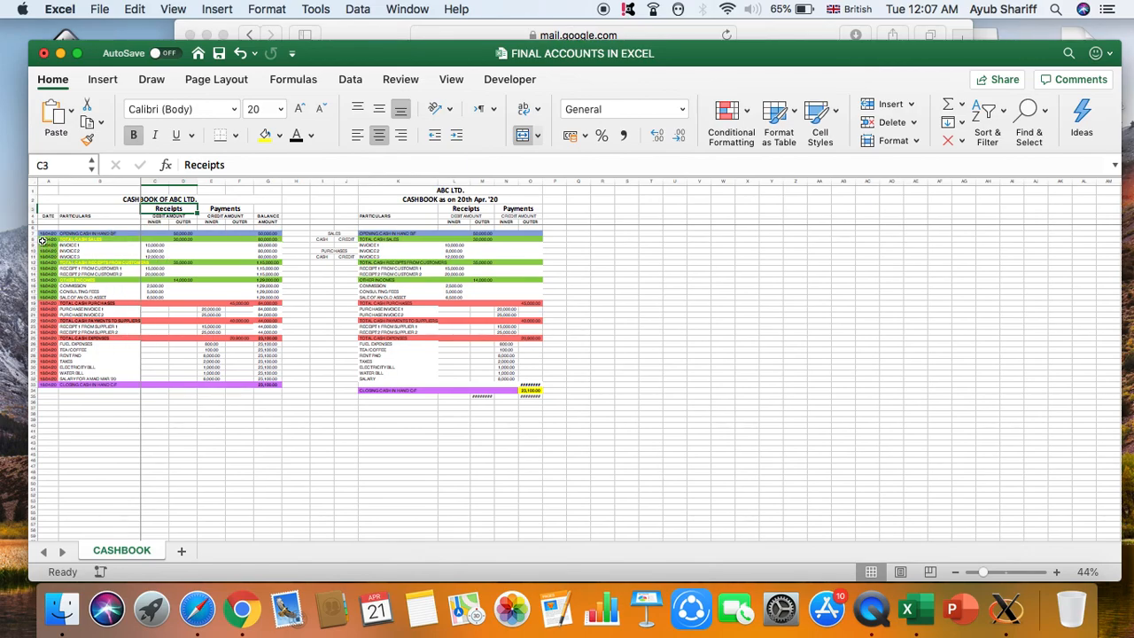
scroll(237, 257, up, 10)
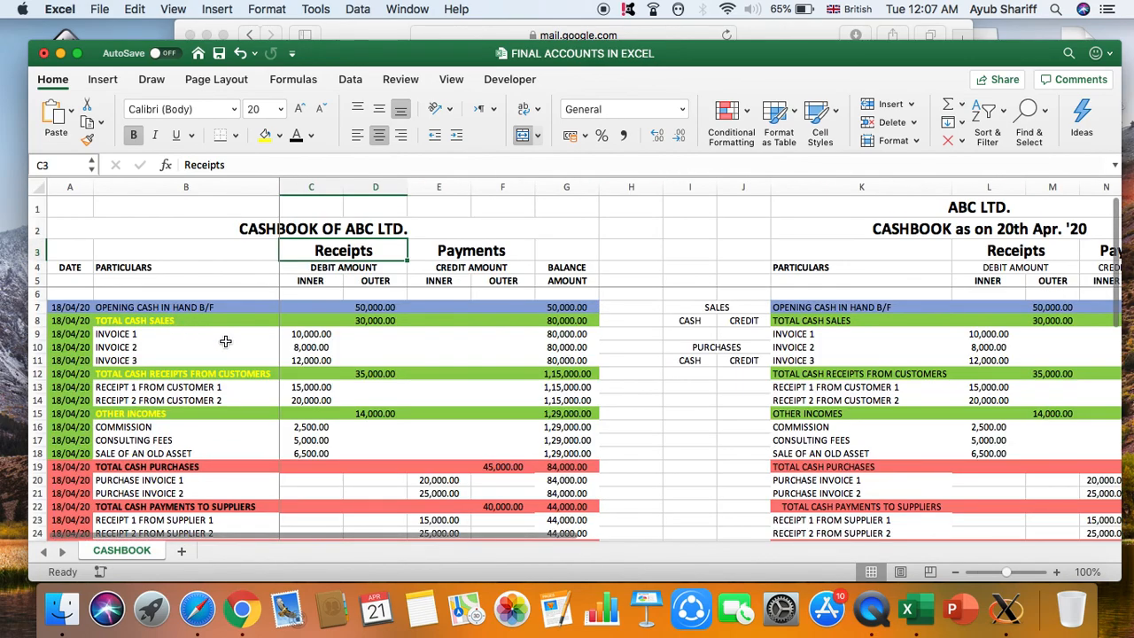
- Examine the receipts block A8:G18, the payments block starting at row 19, and the closing cash in row 33
mouse_move(58, 321)
mouse_down()
mouse_move(169, 377)
mouse_move(552, 435)
mouse_move(565, 452)
mouse_up()
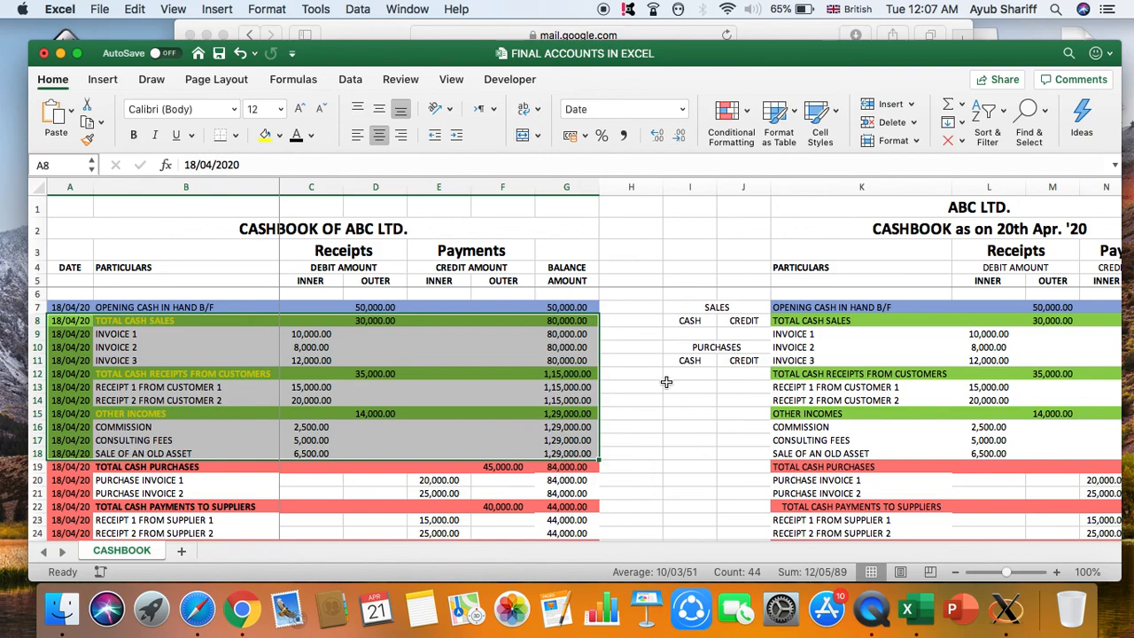
click(653, 386)
scroll(323, 370, down, 3)
scroll(323, 370, down, 2)
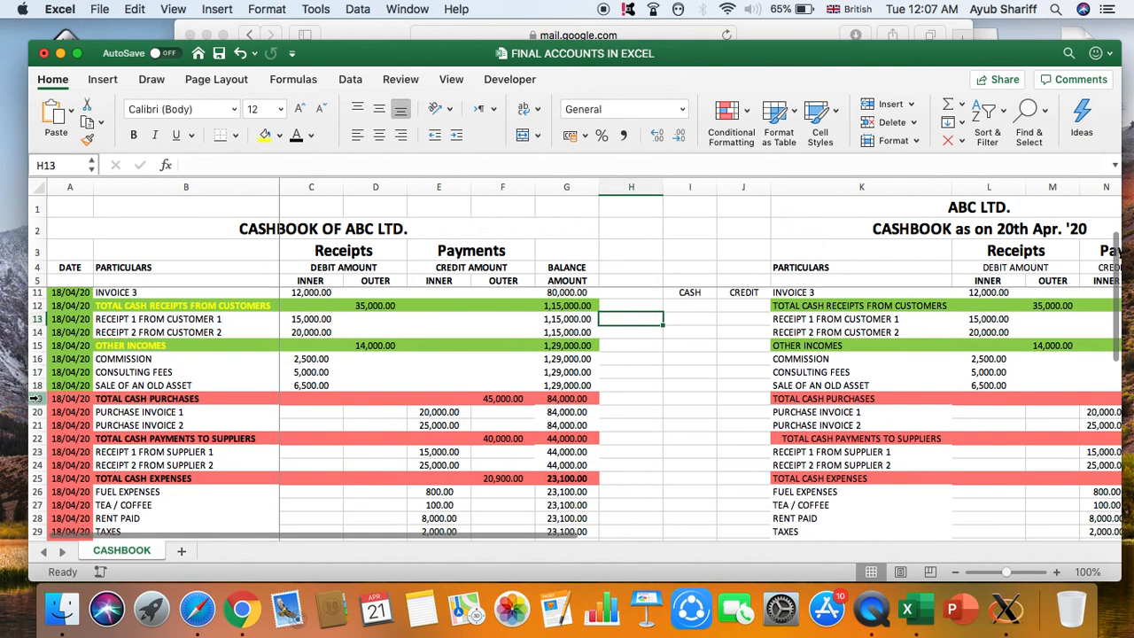
mouse_move(62, 399)
mouse_down()
mouse_move(265, 491)
mouse_move(510, 512)
mouse_move(550, 539)
mouse_move(560, 502)
mouse_up()
click(631, 453)
drag(71, 520, 607, 499)
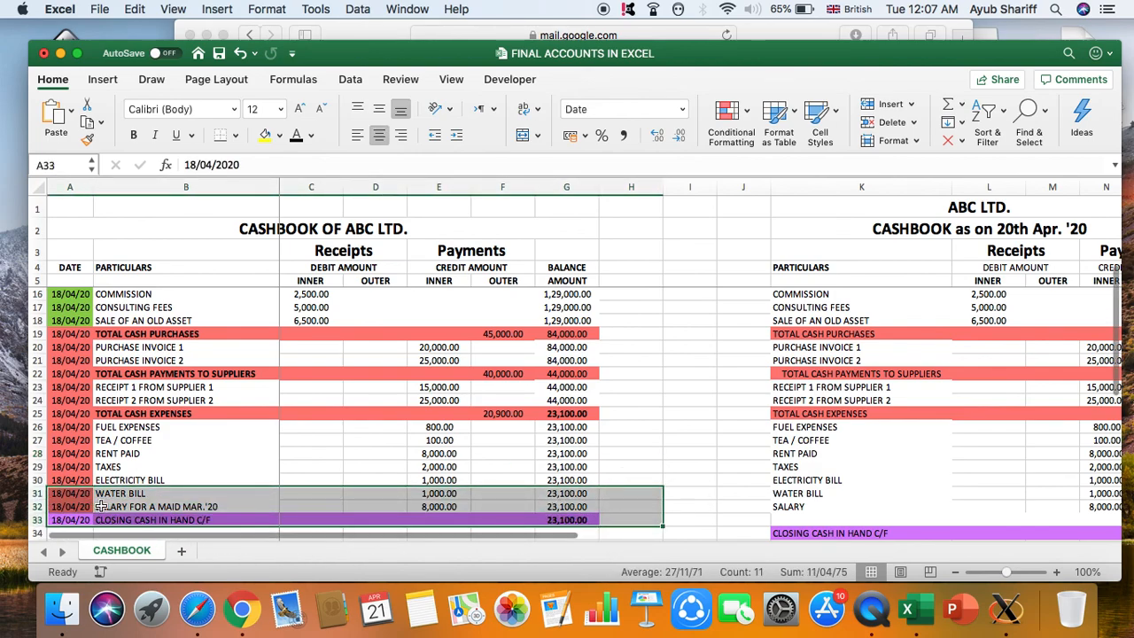
click(76, 515)
scroll(489, 431, up, 5)
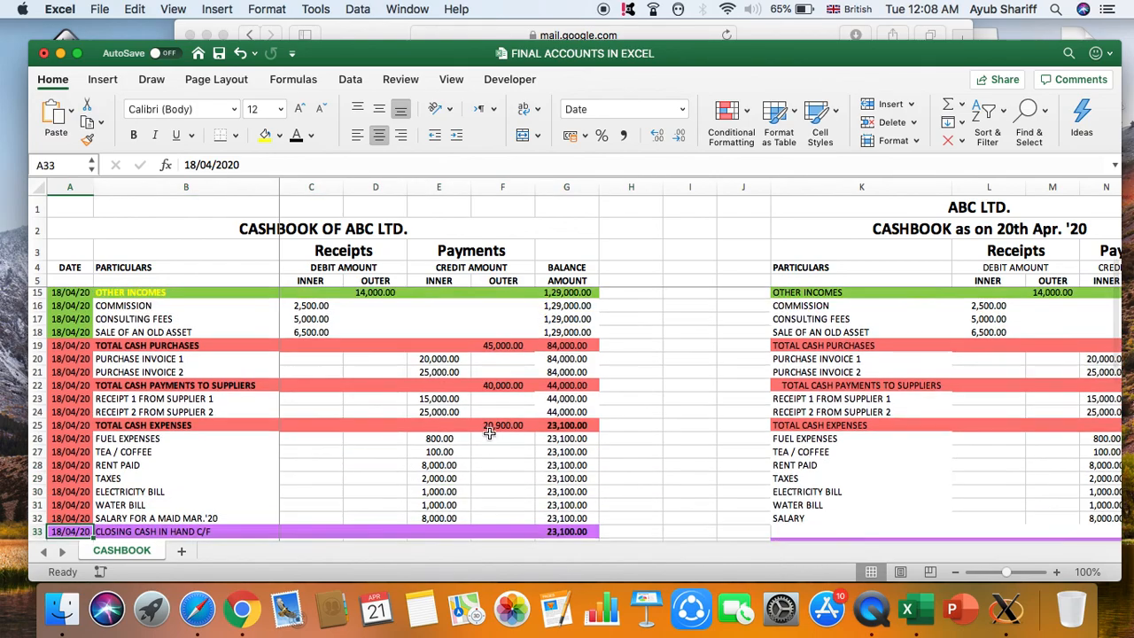
scroll(489, 431, up, 2)
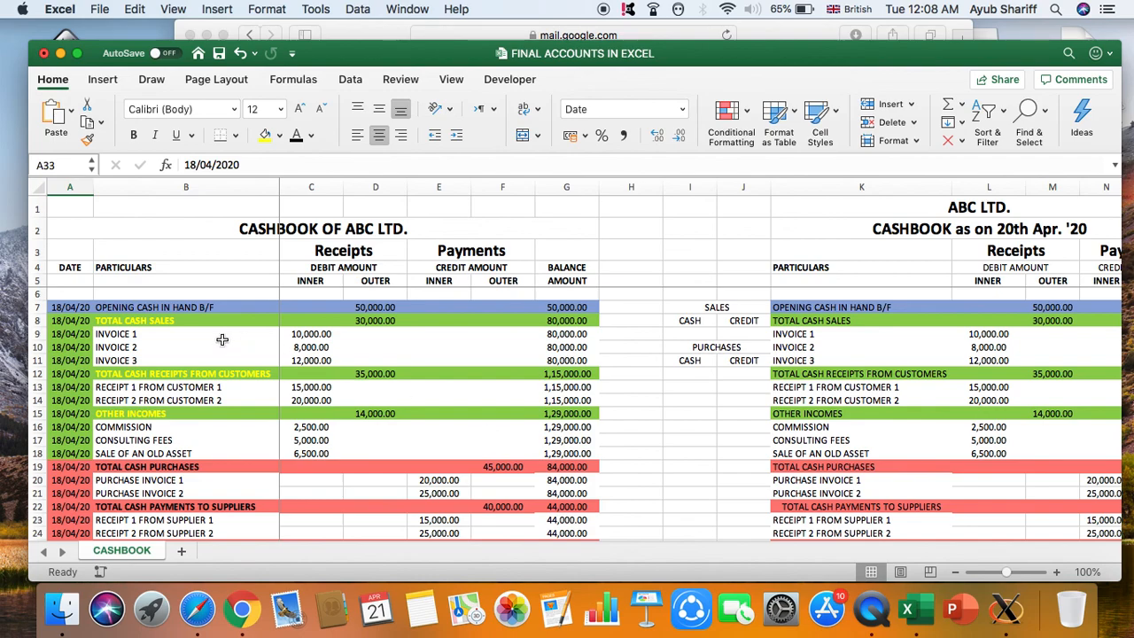
- Review the opening cash and cash sales rows, plus the customer receipts with their SUM total in D12
click(179, 323)
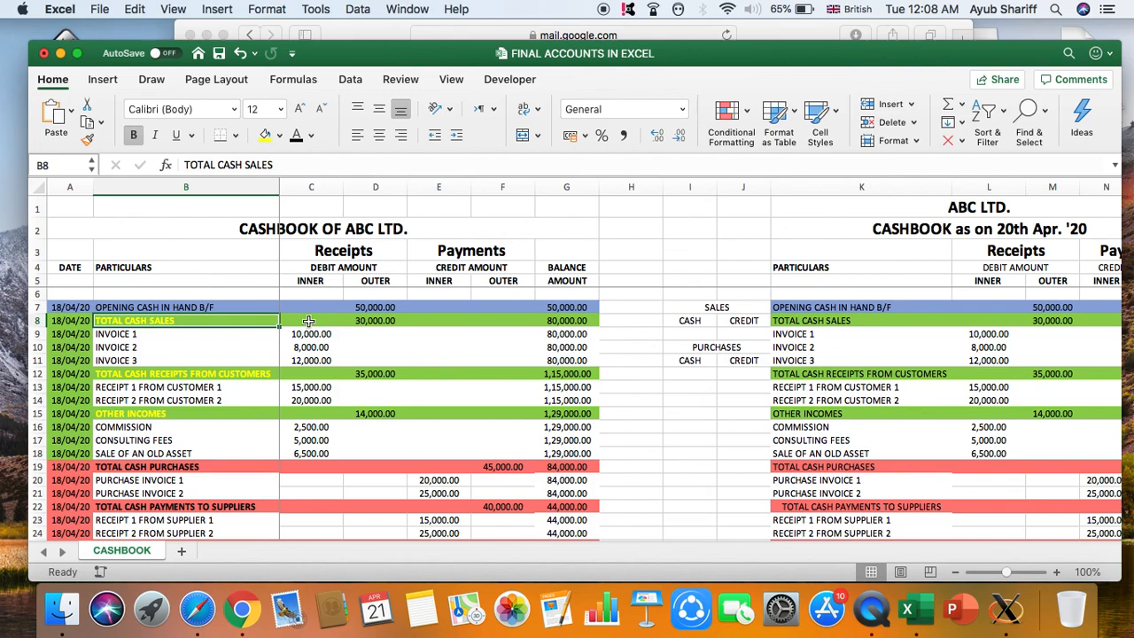
click(156, 307)
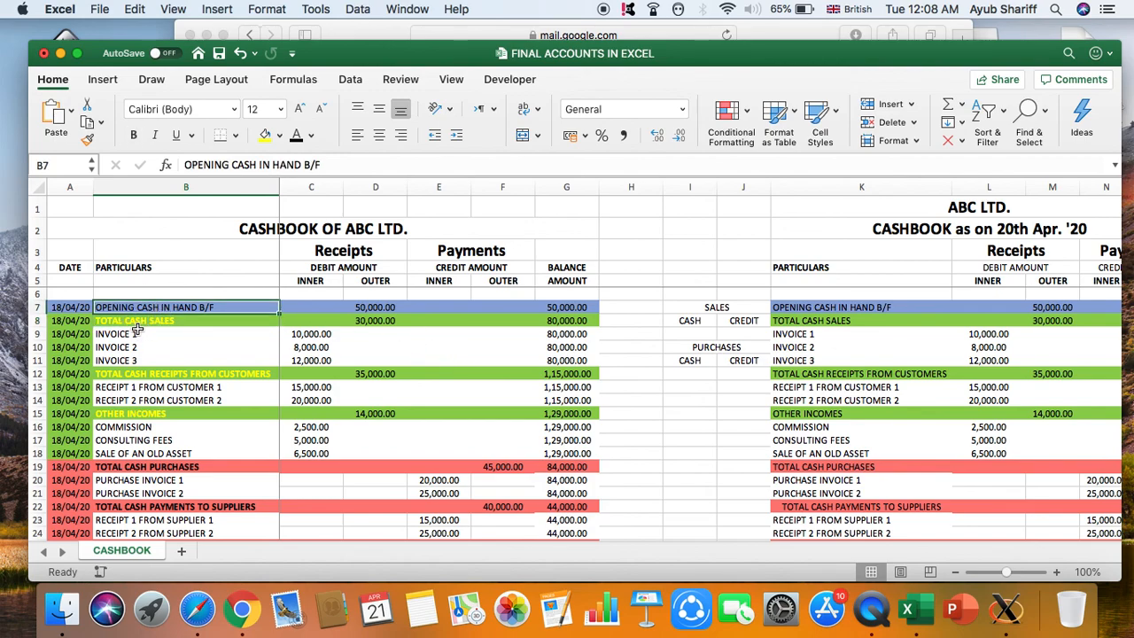
click(144, 323)
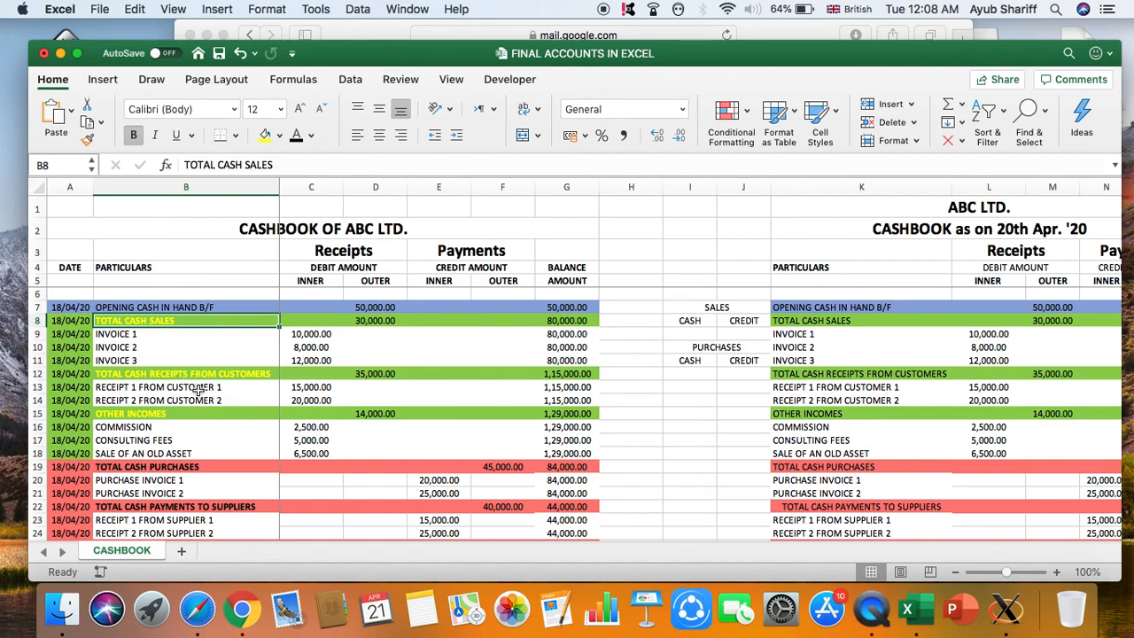
drag(190, 388, 191, 399)
click(325, 387)
click(379, 375)
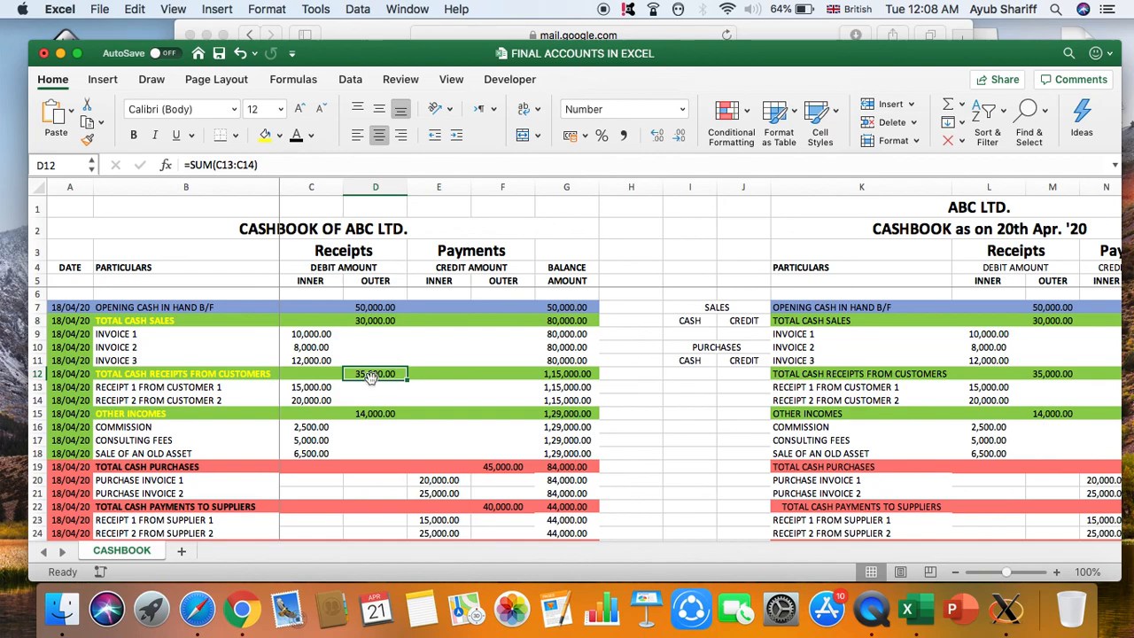
- Review the Other Incomes entries and inner amounts in rows 16 to 18 with their SUM total in D15
scroll(176, 410, down, 3)
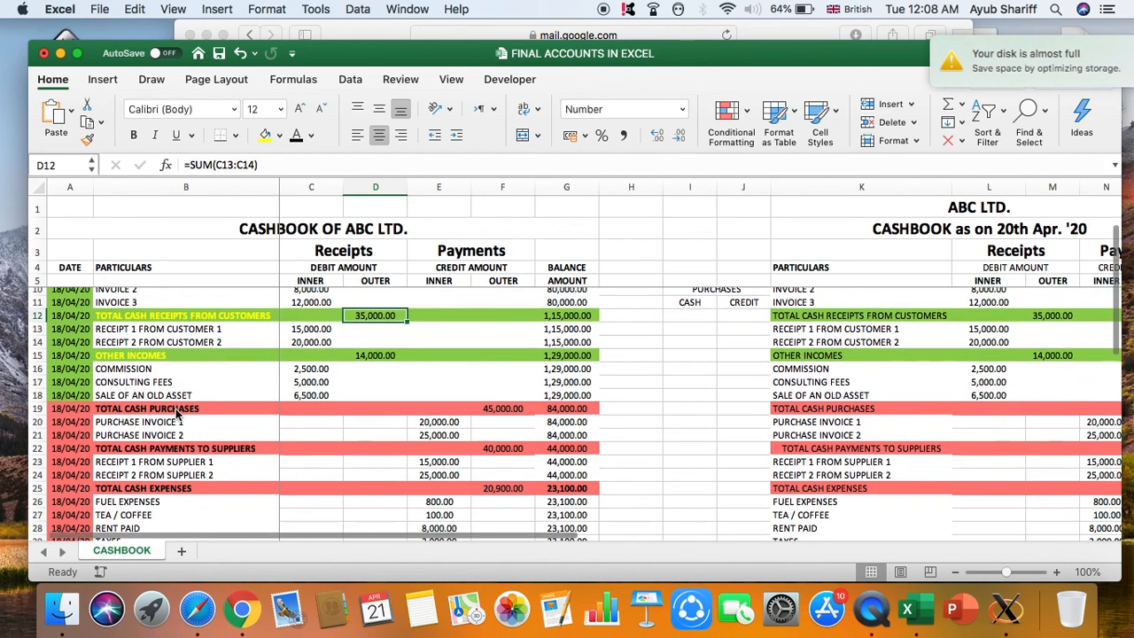
drag(147, 372, 147, 396)
drag(309, 372, 307, 395)
click(392, 356)
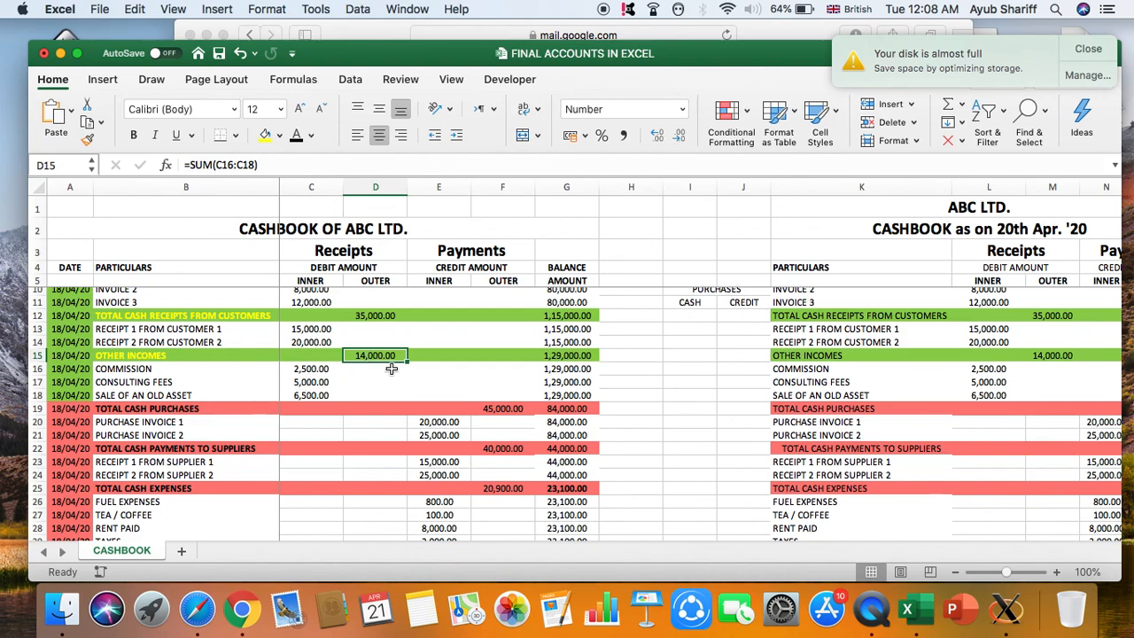
- Review the purchase invoices and supplier payments against their SUM totals in F19 and F22
scroll(331, 391, down, 5)
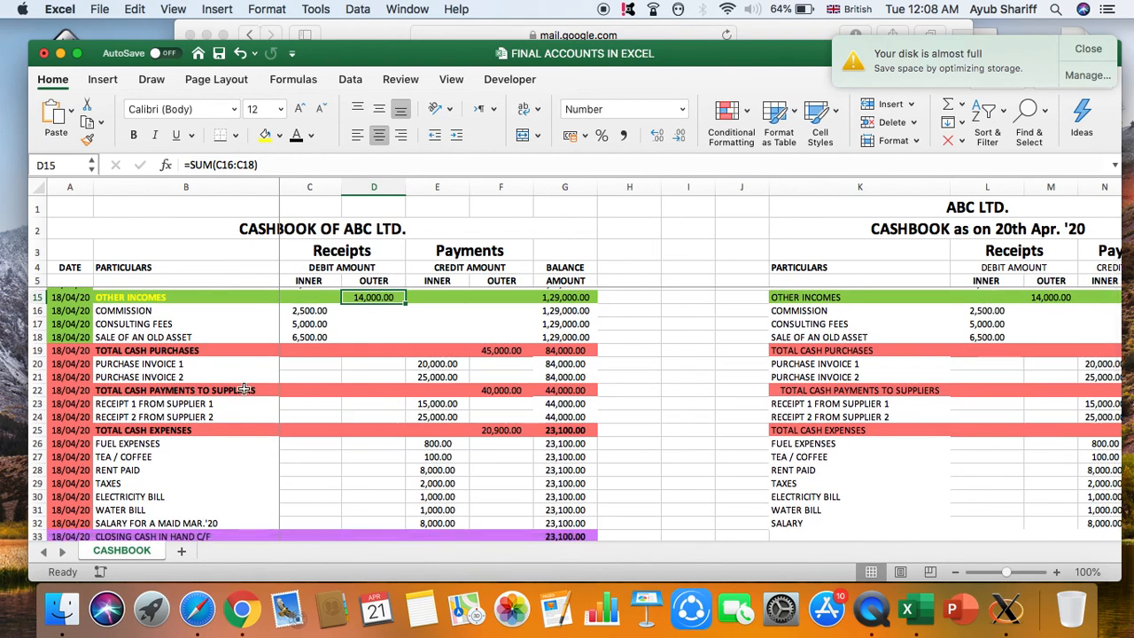
scroll(169, 359, down, 2)
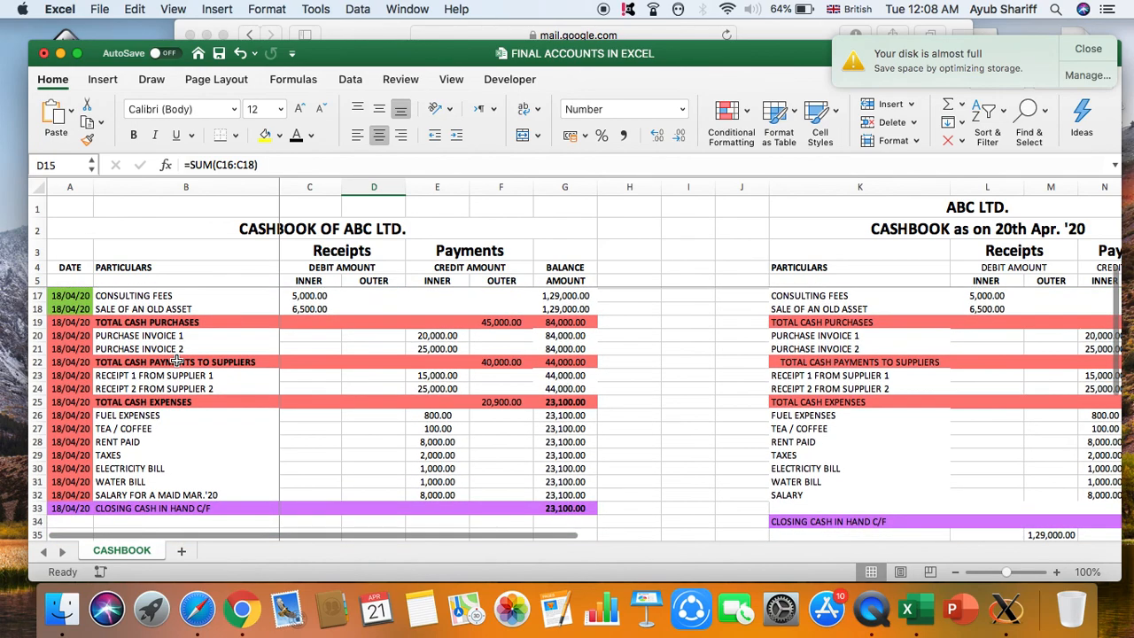
click(107, 322)
drag(189, 338, 190, 352)
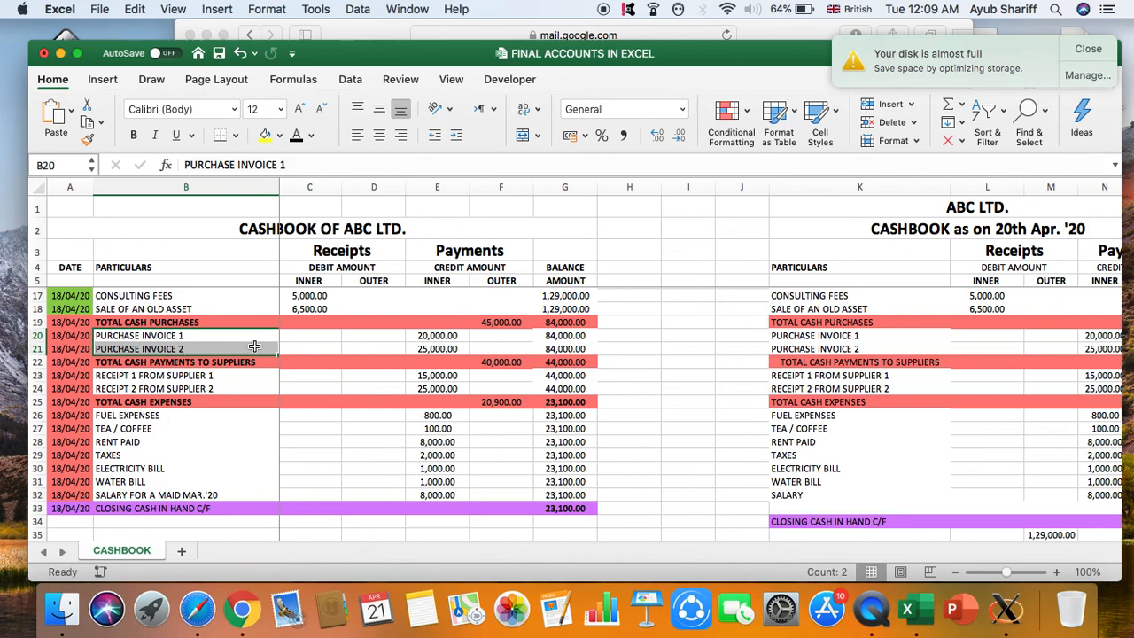
click(440, 187)
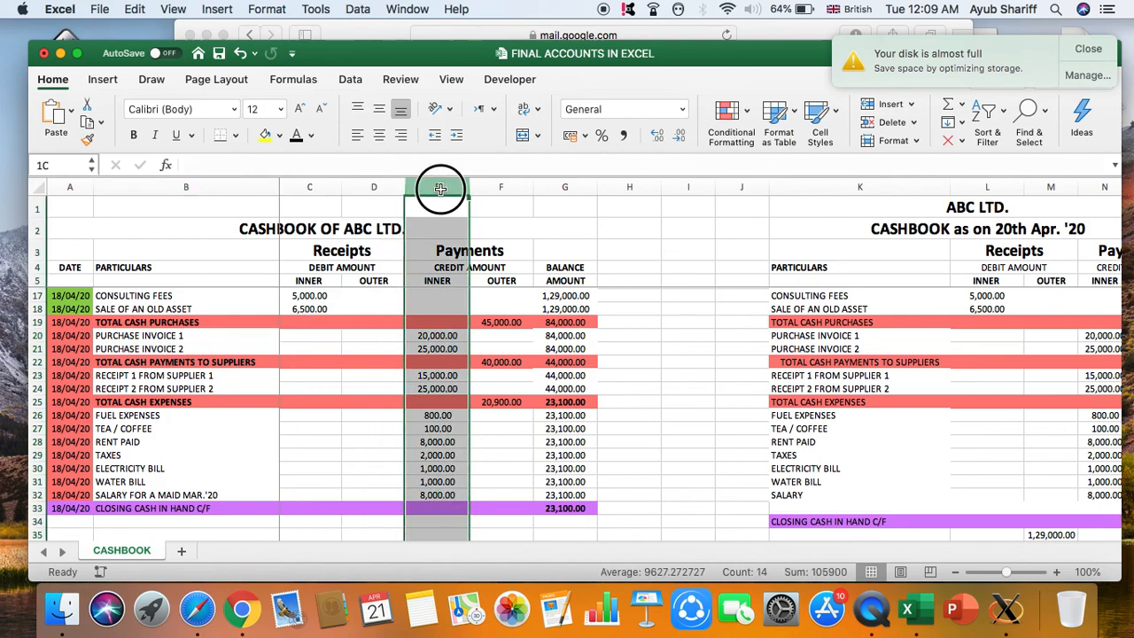
click(437, 337)
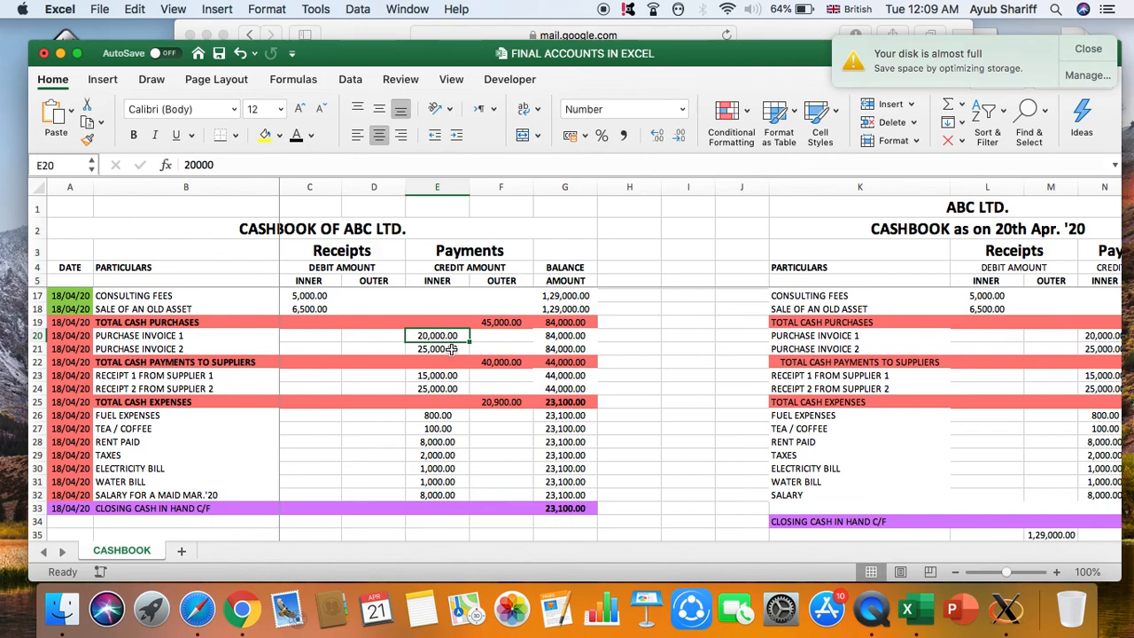
click(501, 323)
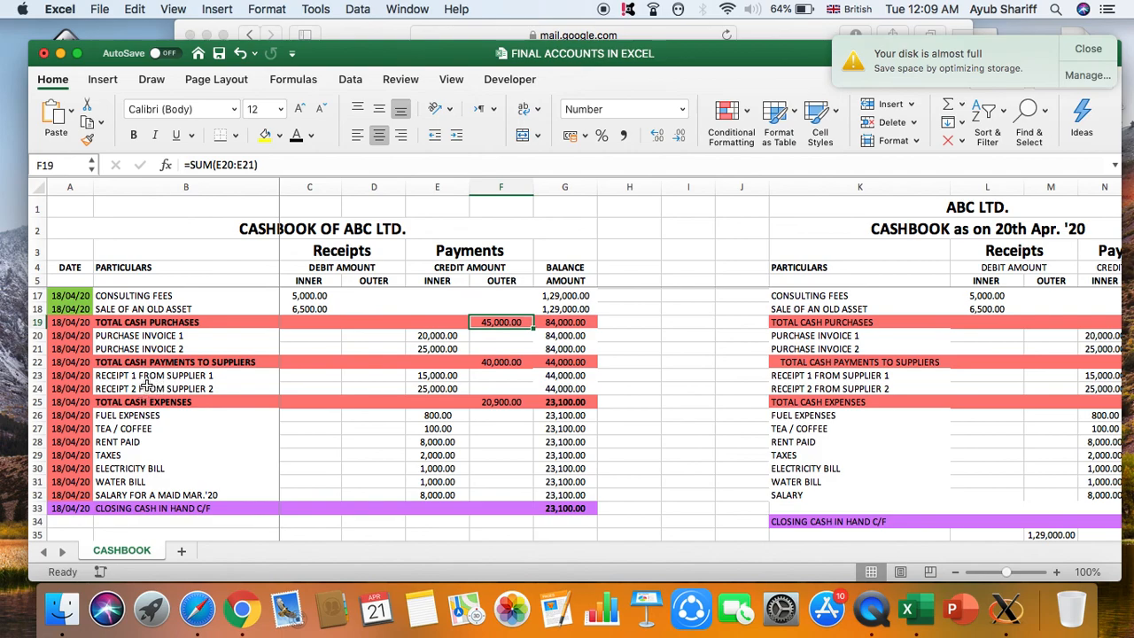
click(147, 387)
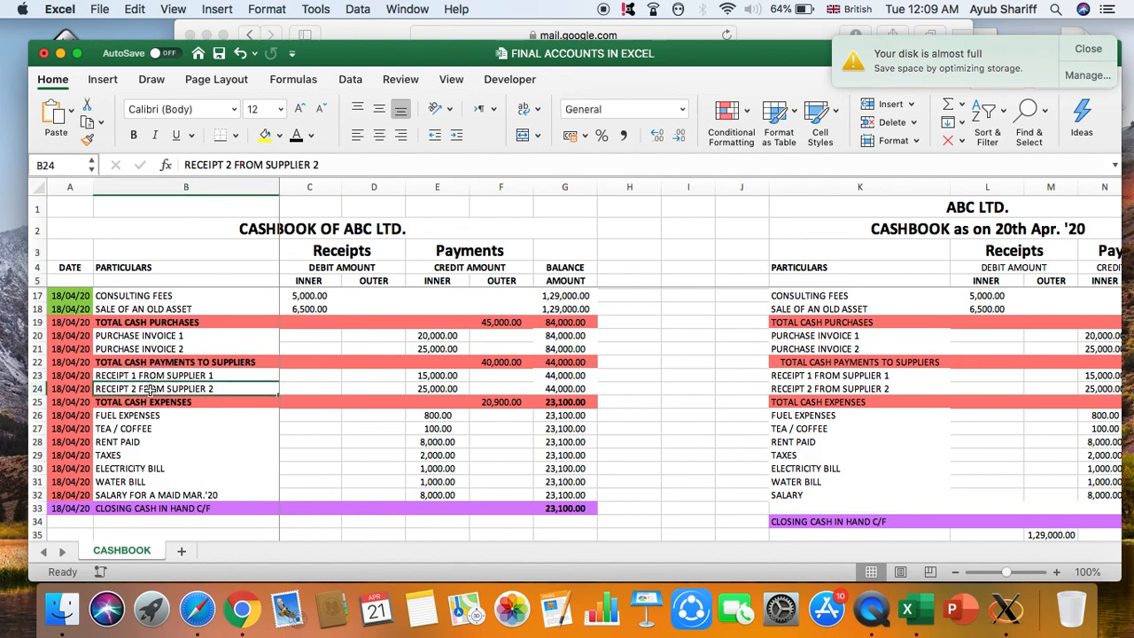
click(487, 365)
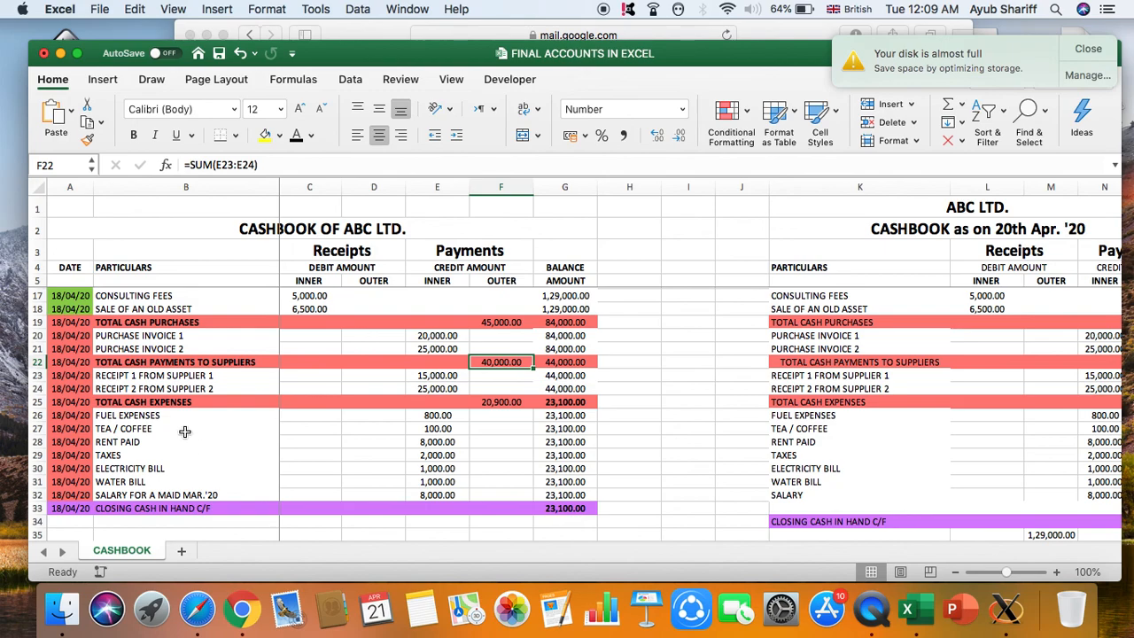
- Review the individual cash expense entries in B26:B32, from fuel expenses to the maid's salary, keeping the existing cell contents
scroll(185, 433, down, 3)
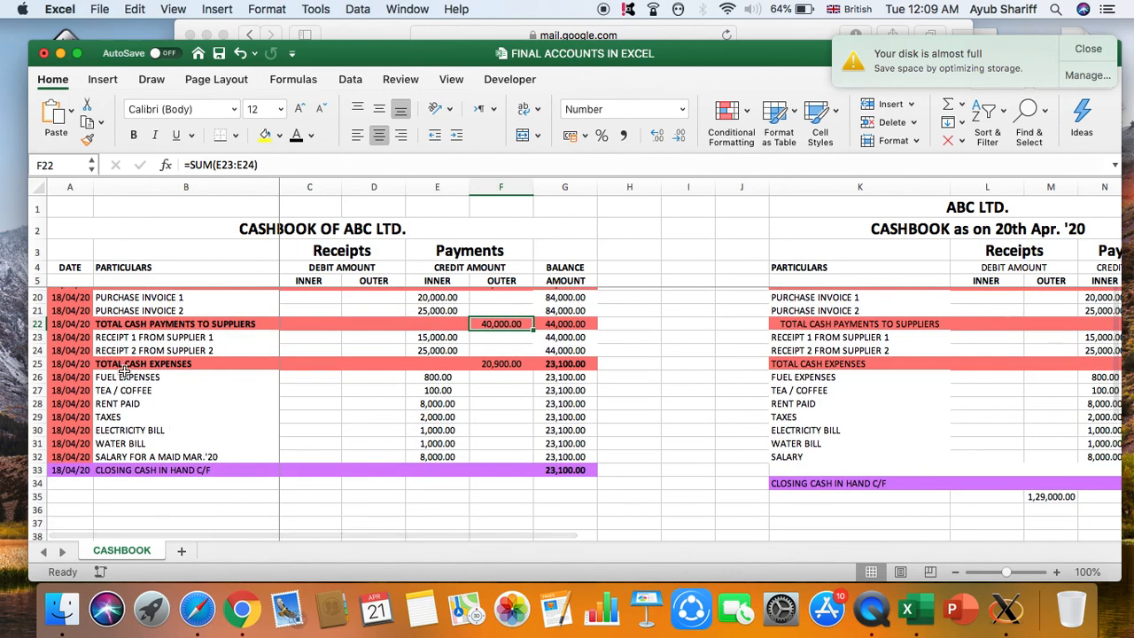
drag(159, 377, 163, 447)
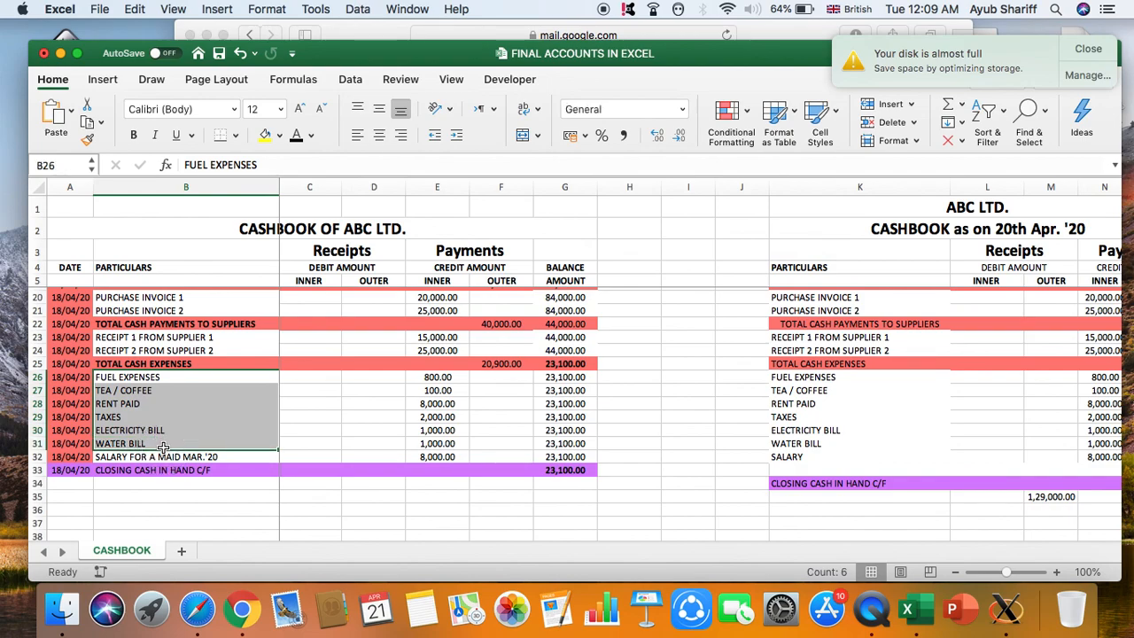
click(137, 457)
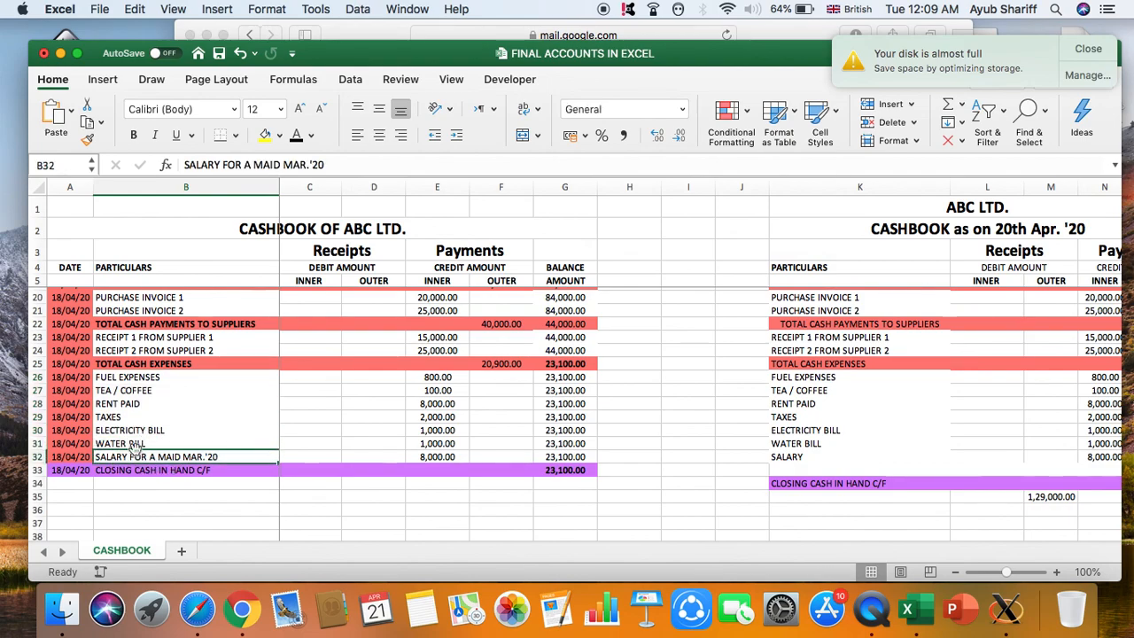
drag(115, 404, 129, 452)
drag(193, 395, 162, 389)
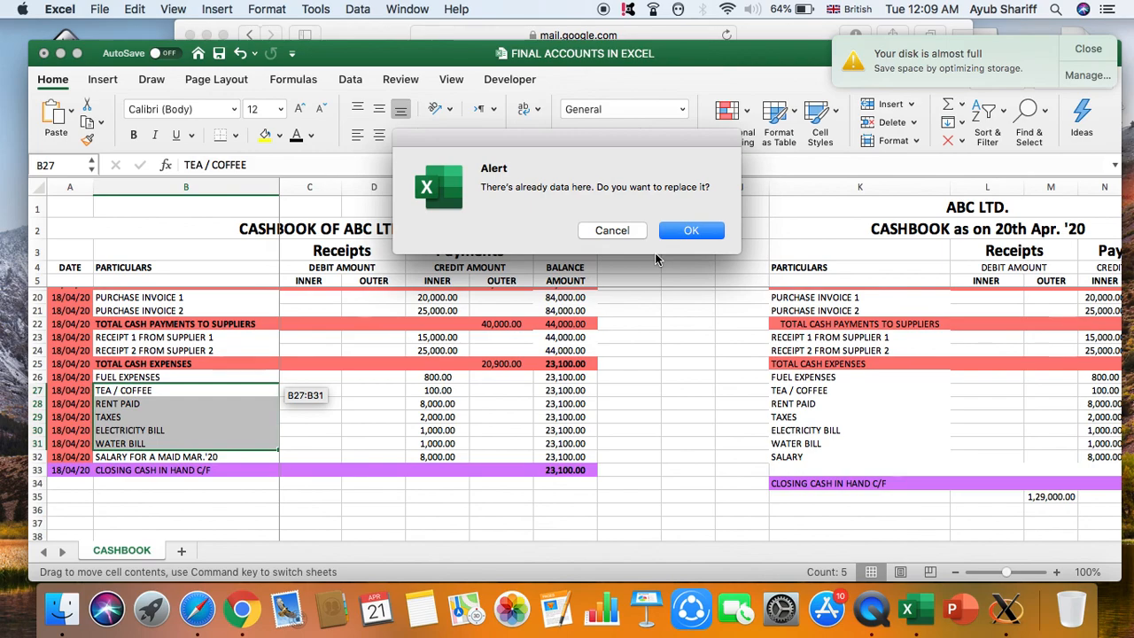
click(612, 230)
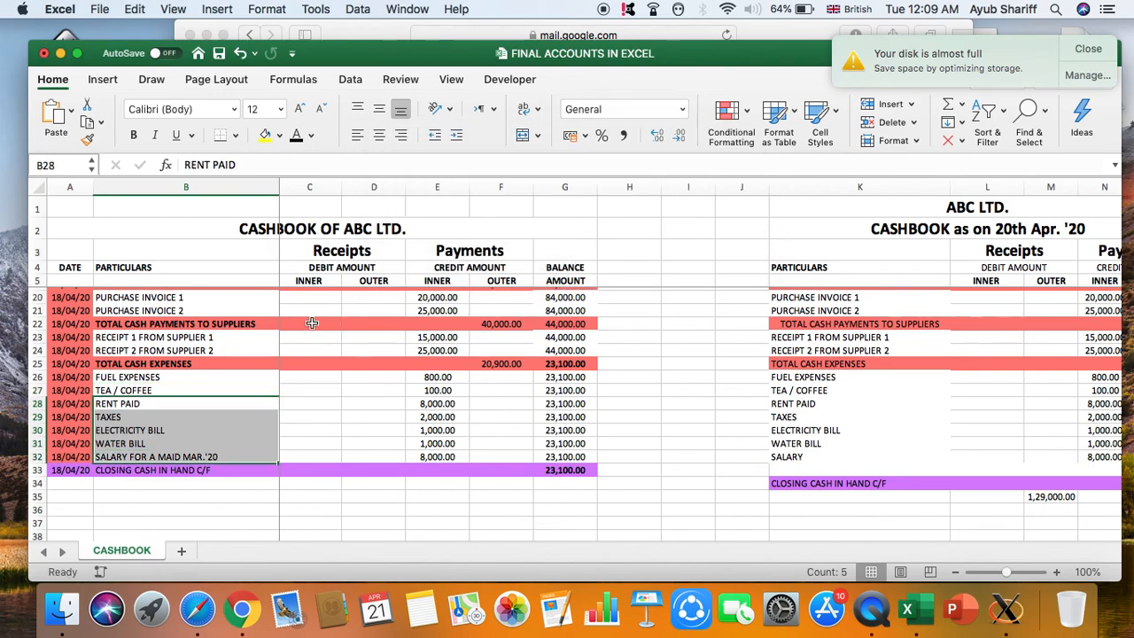
click(177, 380)
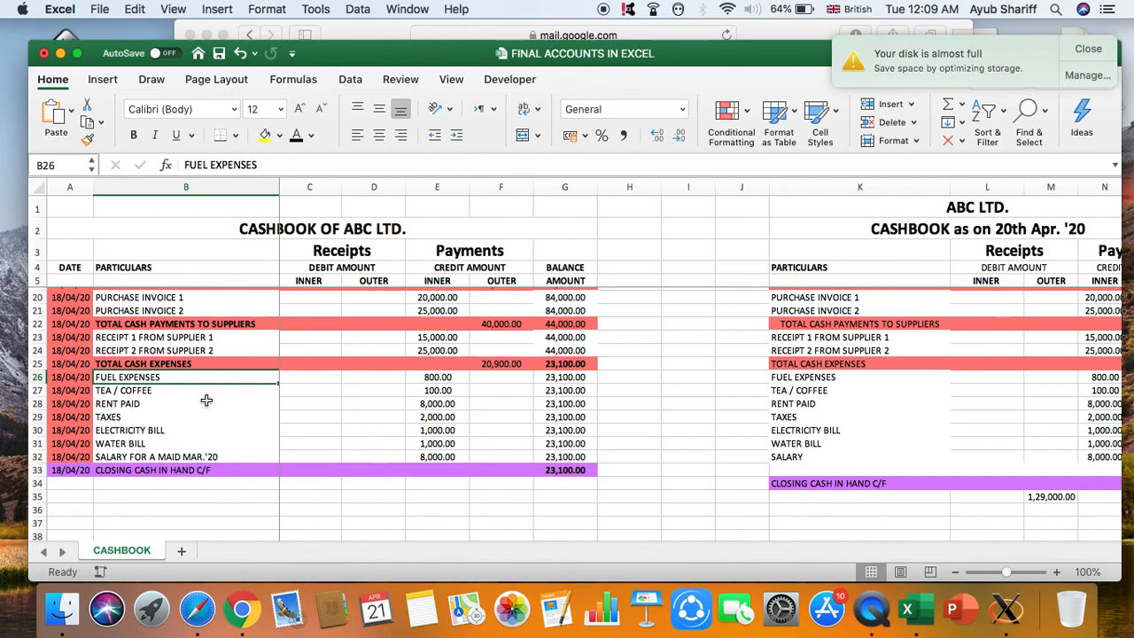
drag(157, 384, 160, 390)
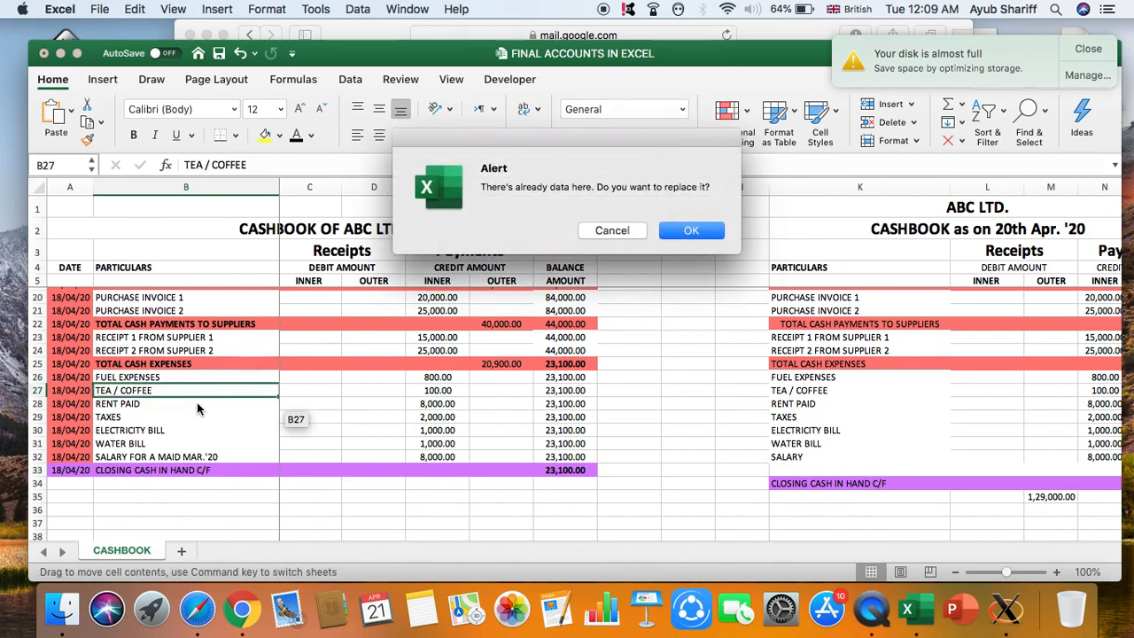
click(612, 232)
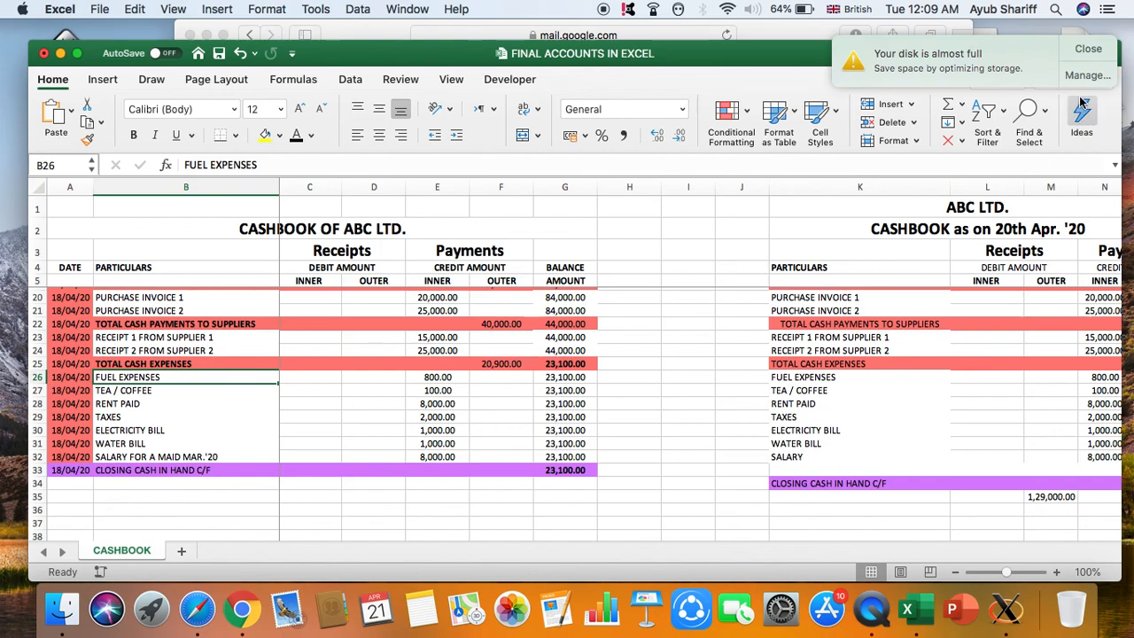
- Dismiss the low-disk-space notification and enlarge the cashbook view to 139%
click(1089, 50)
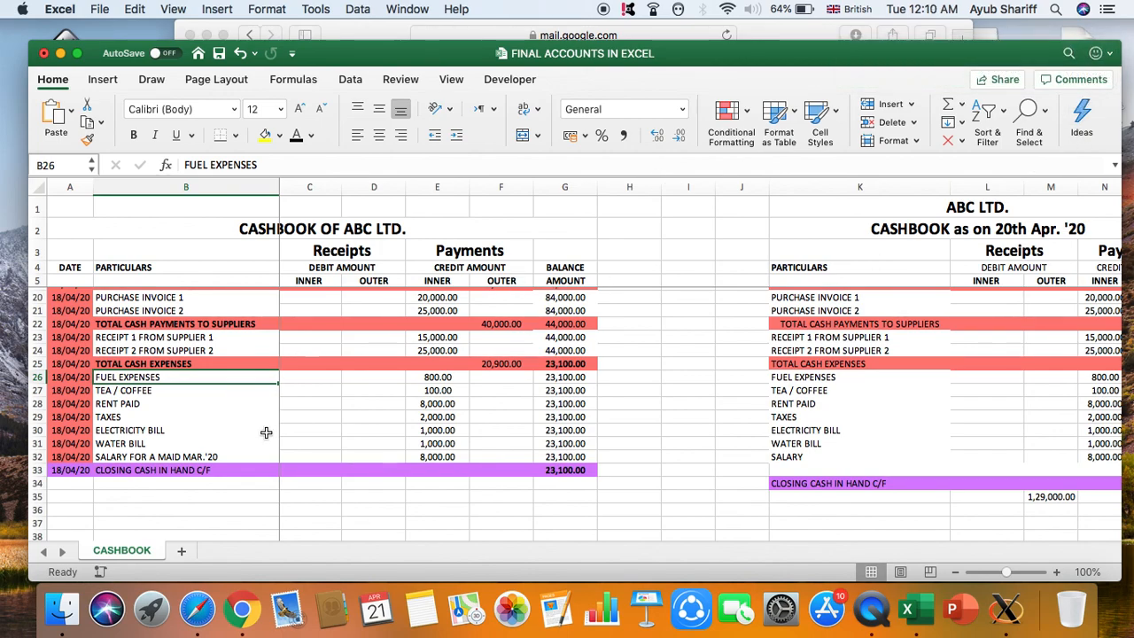
scroll(226, 472, up, 5)
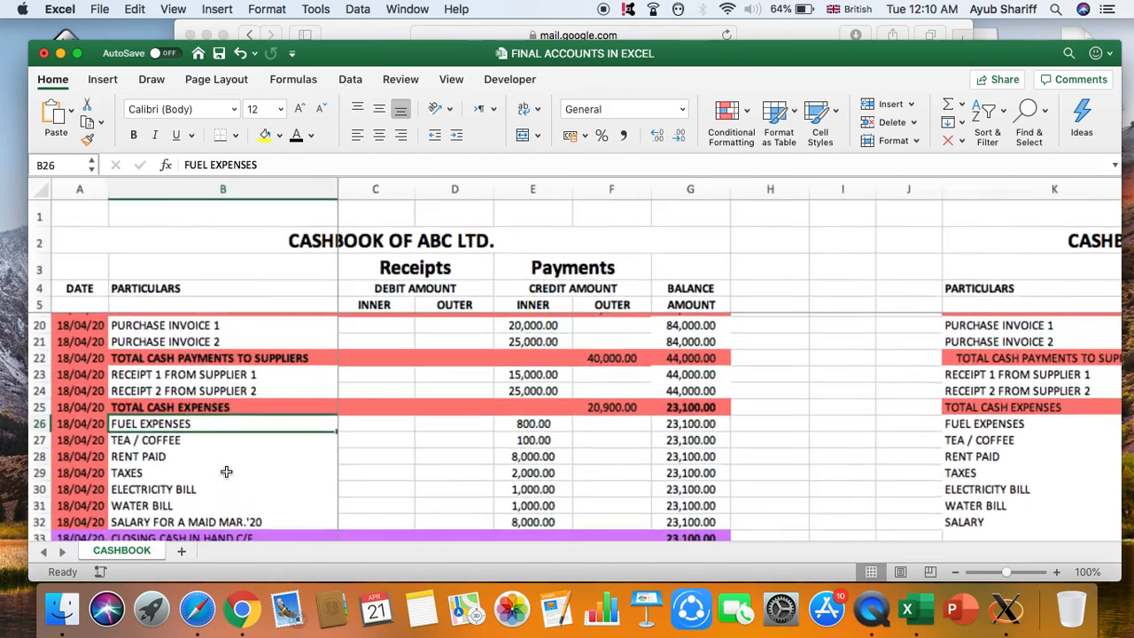
scroll(397, 483, down, 5)
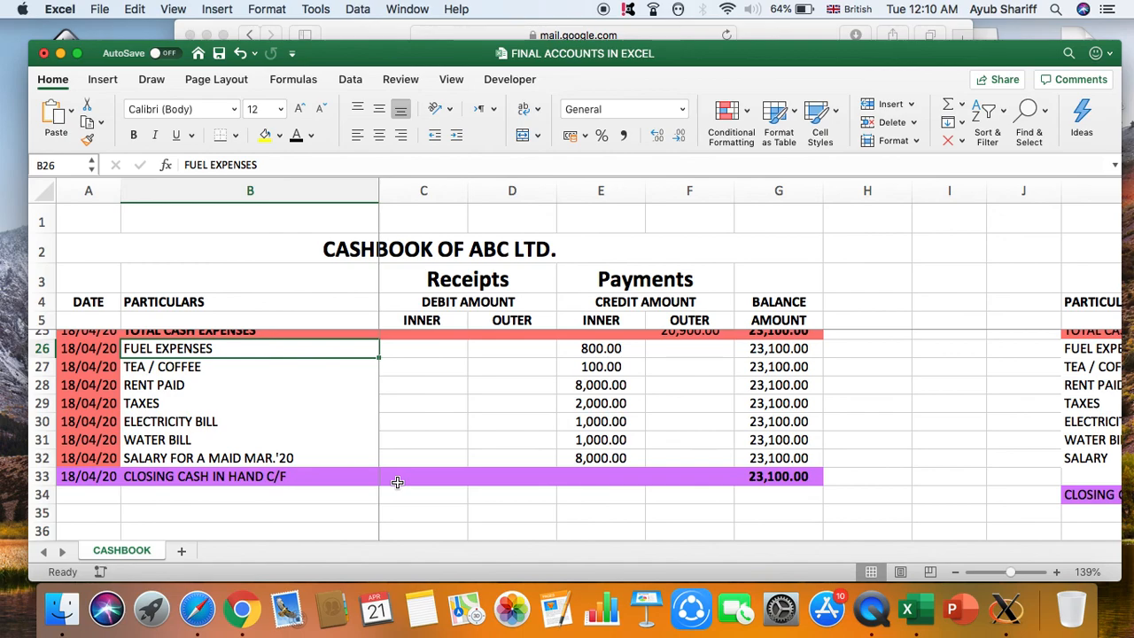
- Re-enter the opening cash balance in G7 as the formula =D7
scroll(381, 478, up, 10)
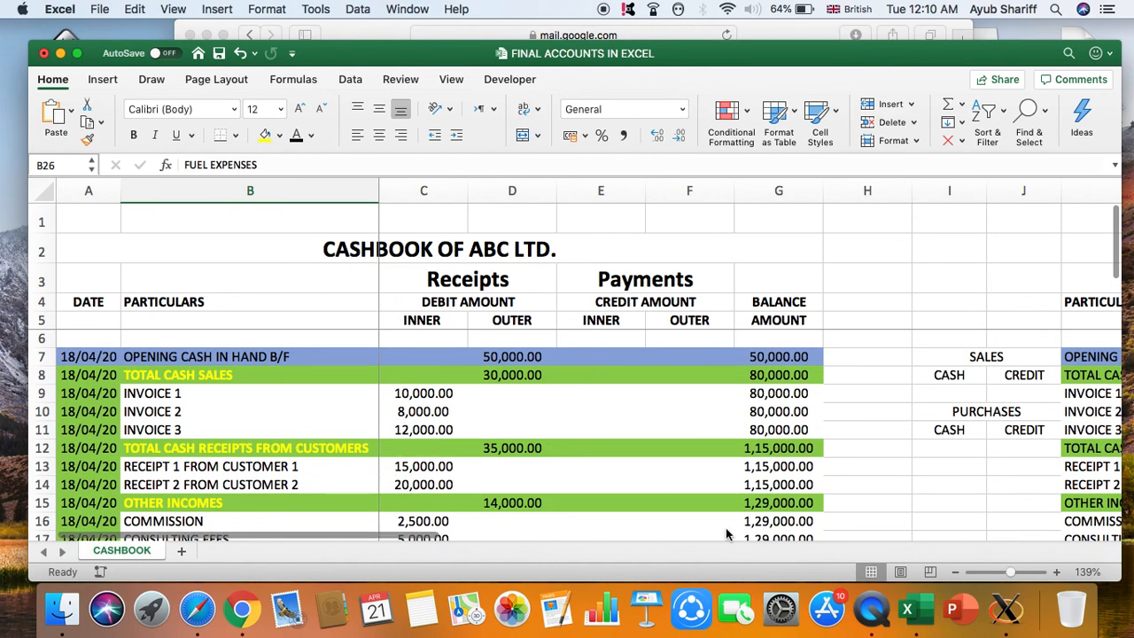
click(790, 360)
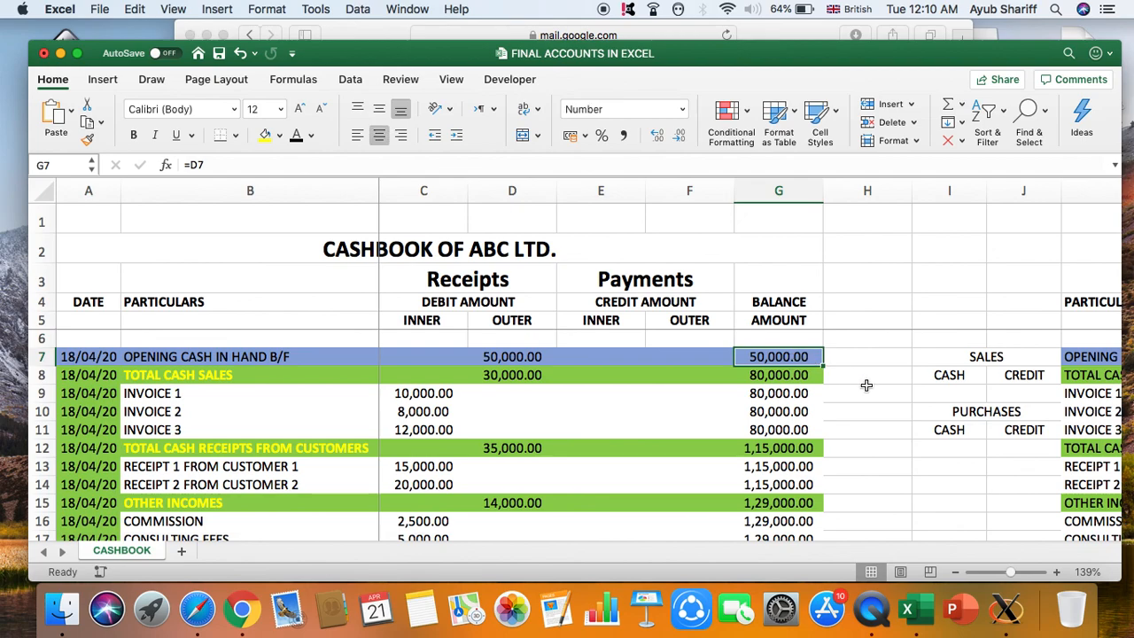
text(=)
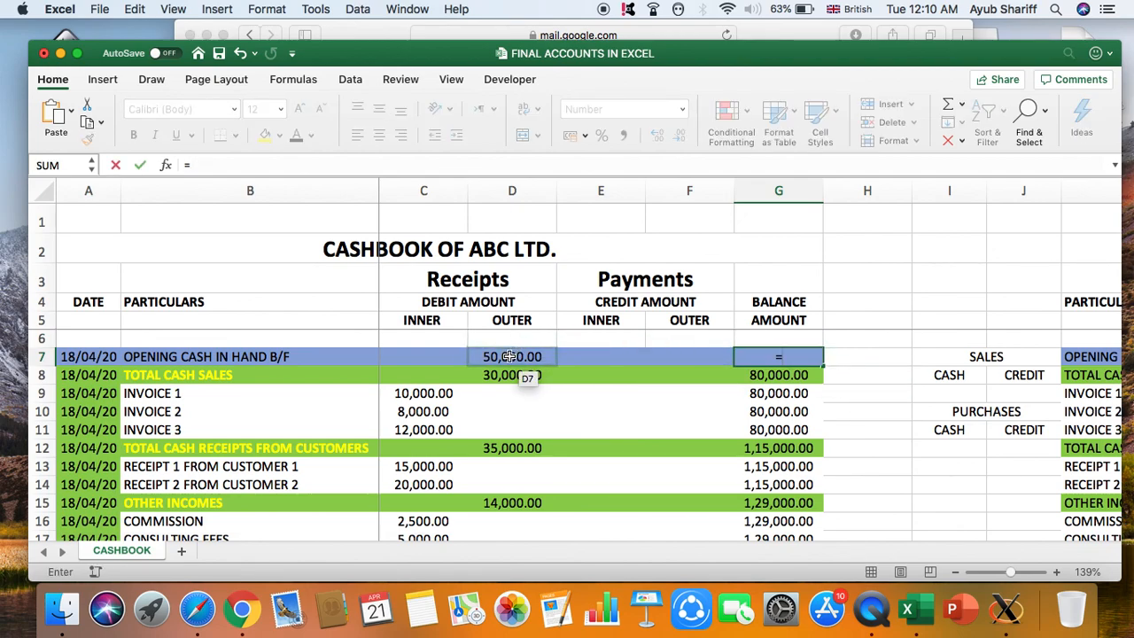
click(509, 356)
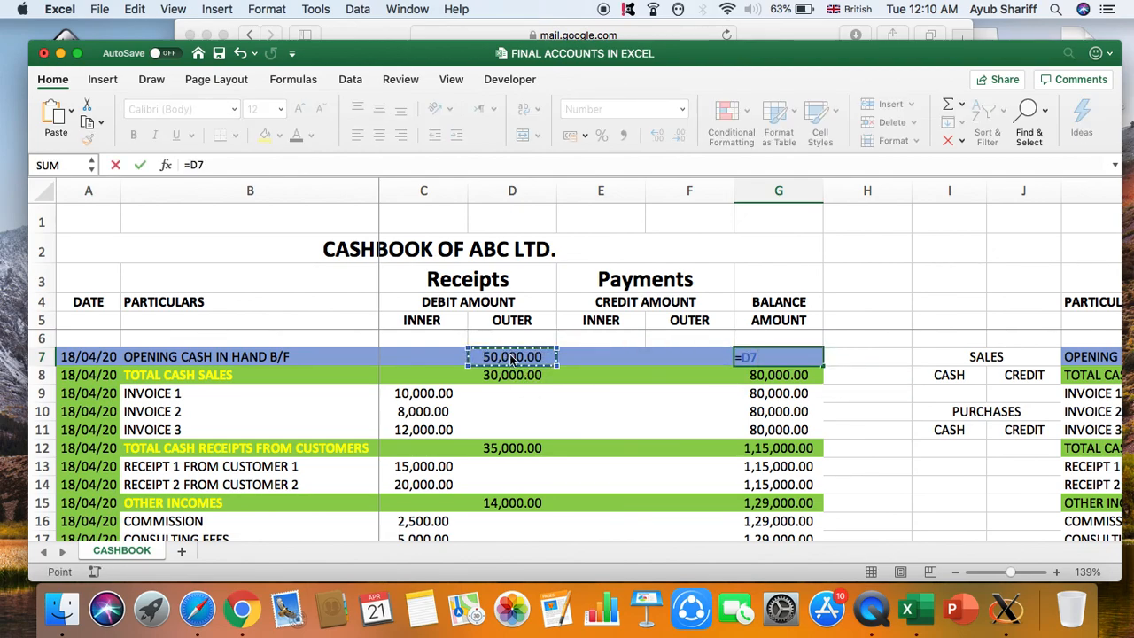
key(Return)
click(509, 356)
click(761, 354)
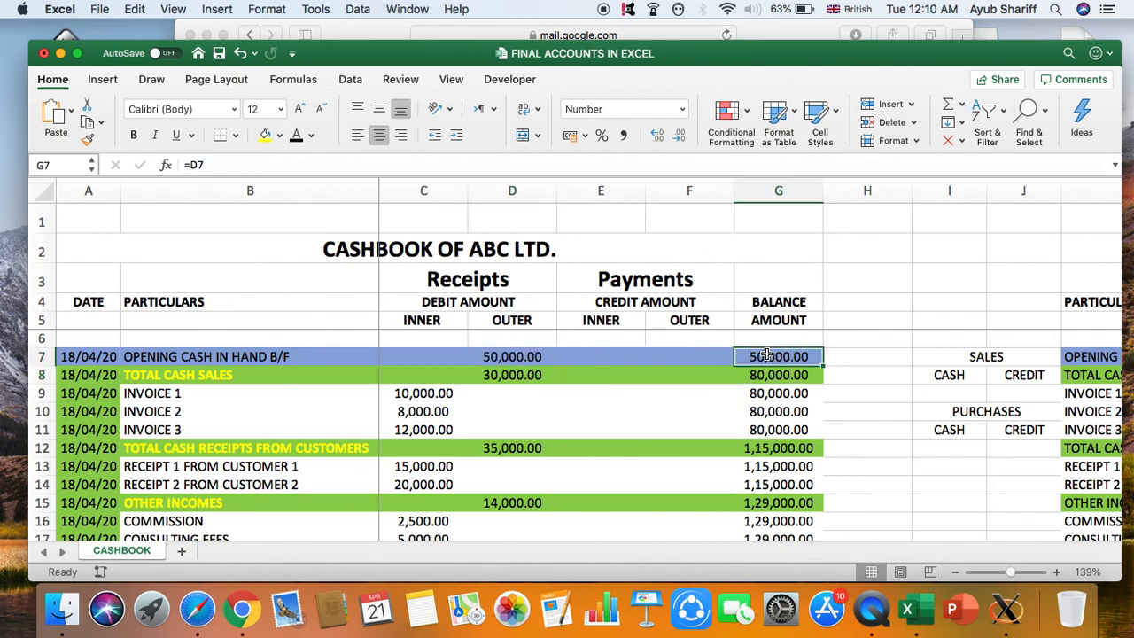
- Re-enter the running balance for total cash sales in G8 as the formula =G7+D8-F8
click(791, 372)
text(=)
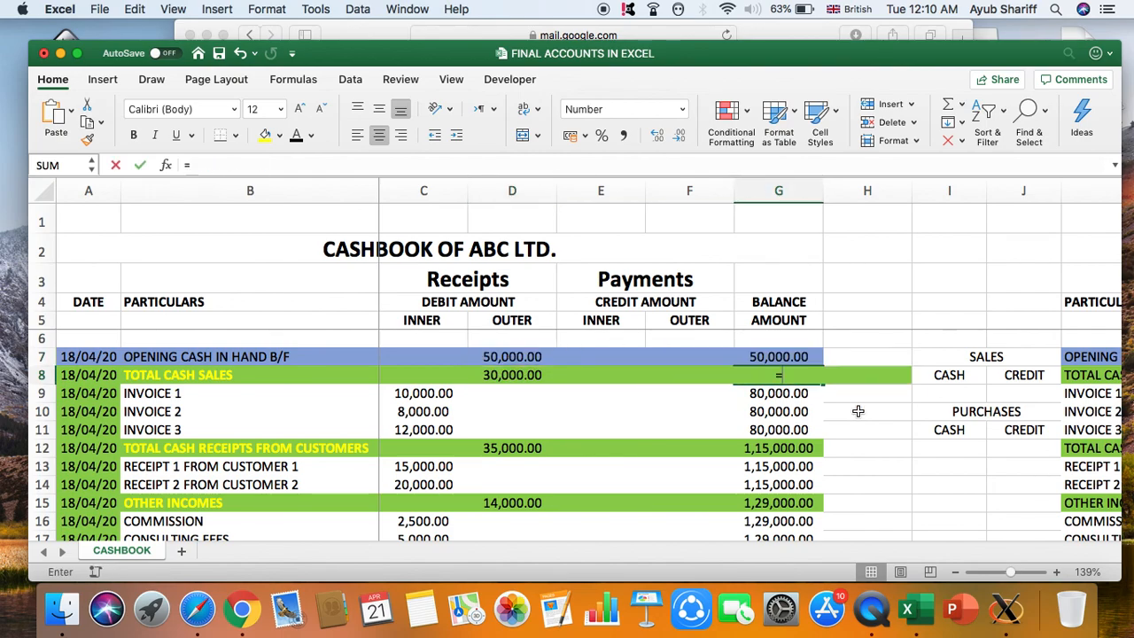
click(789, 356)
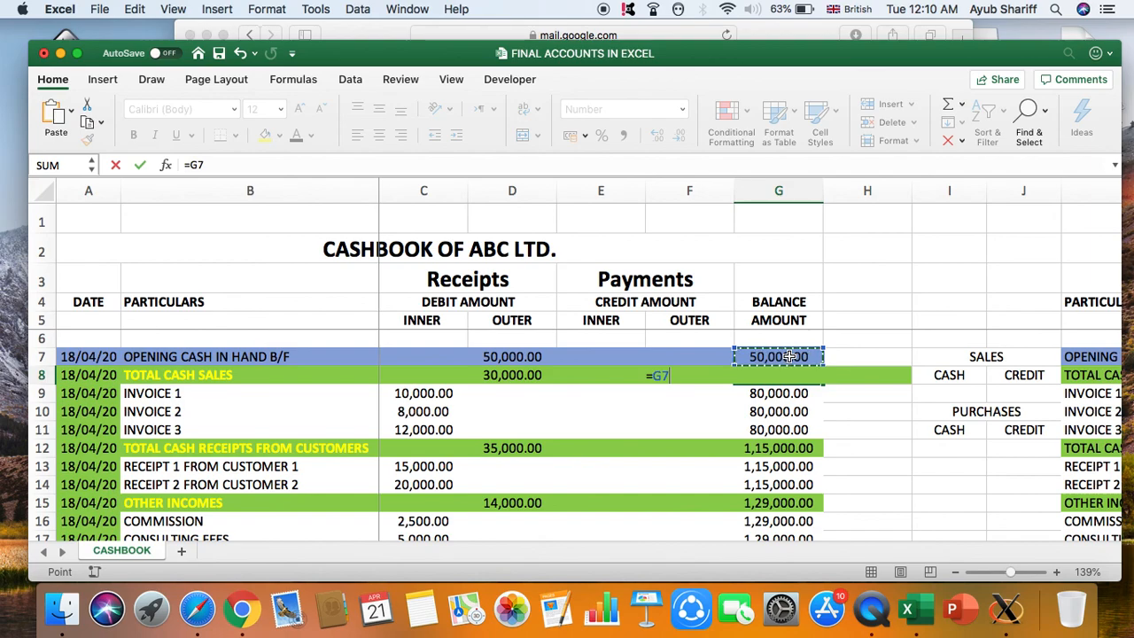
text(+)
click(518, 376)
text(-)
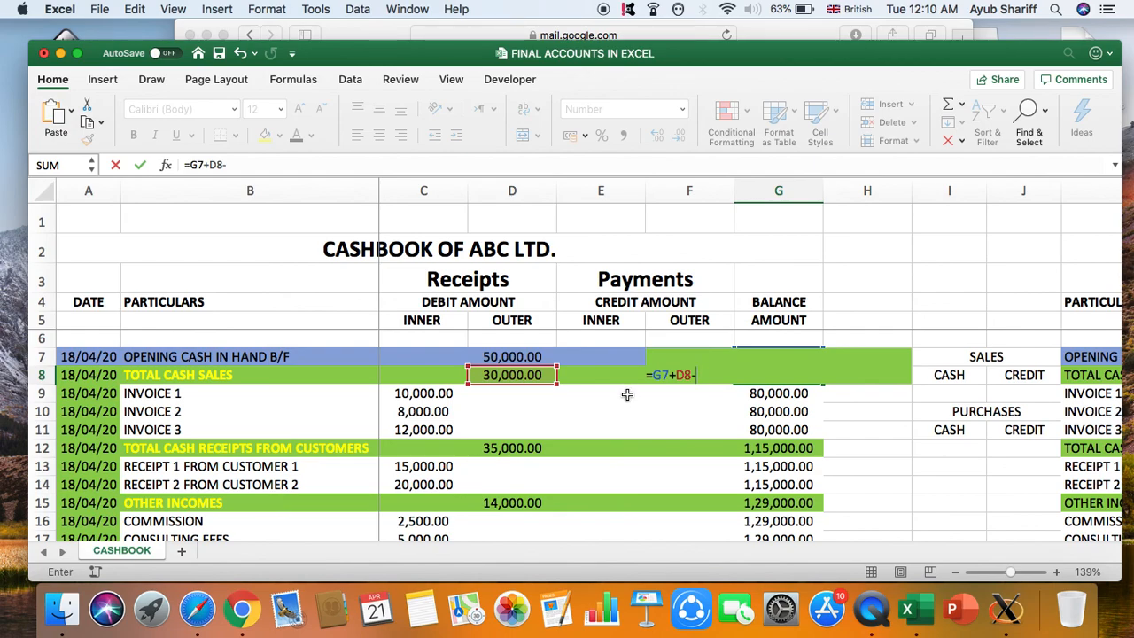
click(686, 394)
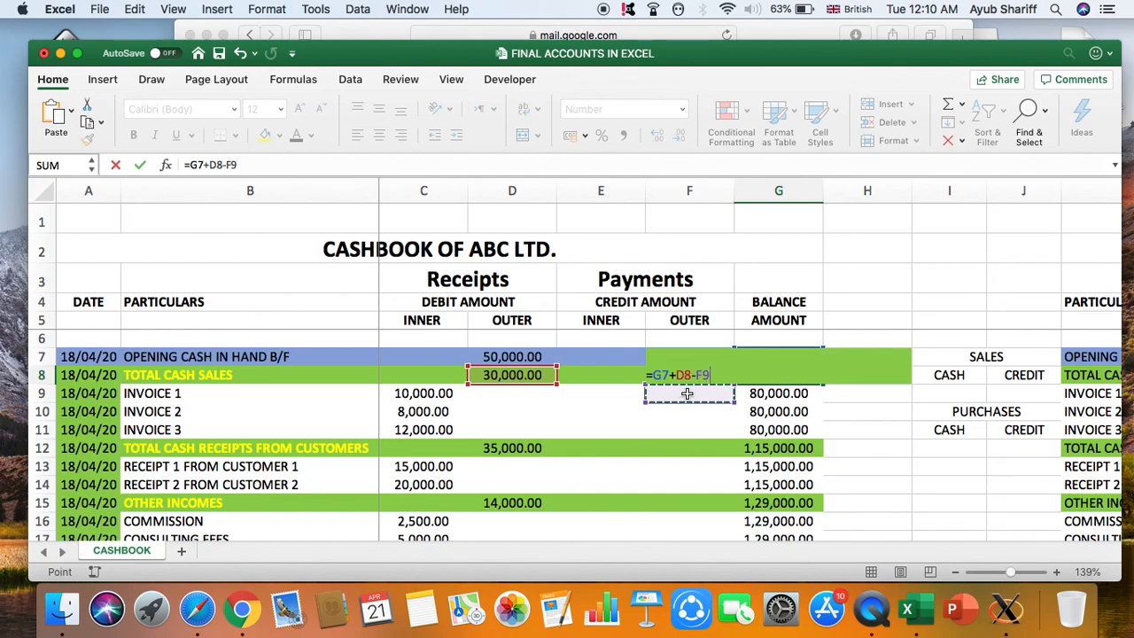
key(Up)
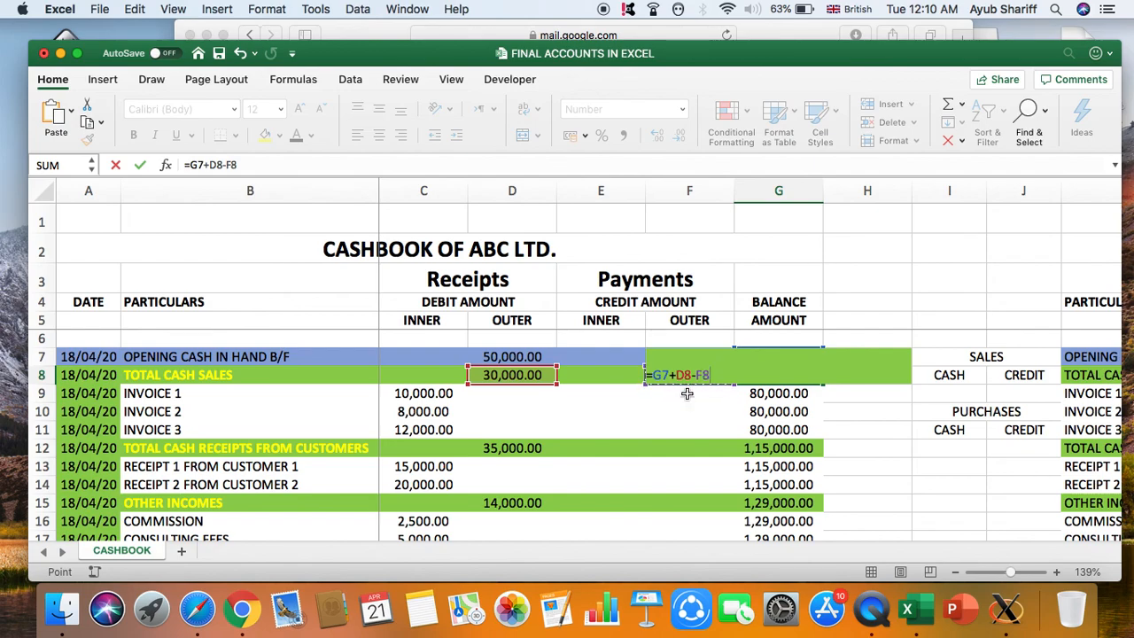
key(Return)
key(Up)
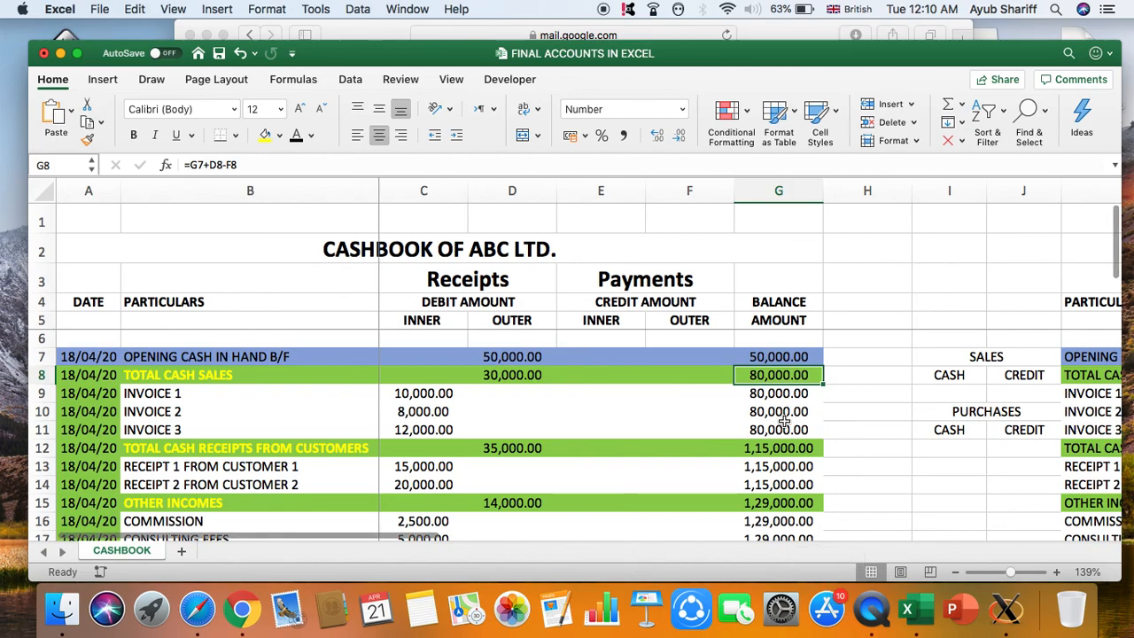
- Examine the balance column from the total cash sales row down to the closing cash in row 33
scroll(684, 407, down, 3)
scroll(684, 407, down, 10)
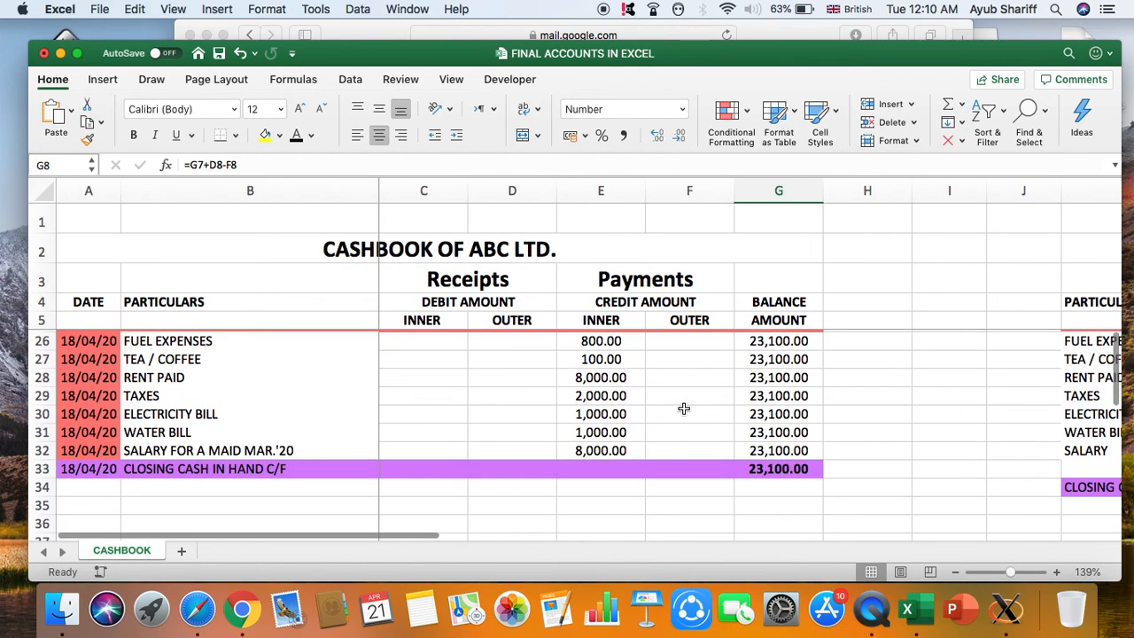
scroll(684, 408, up, 10)
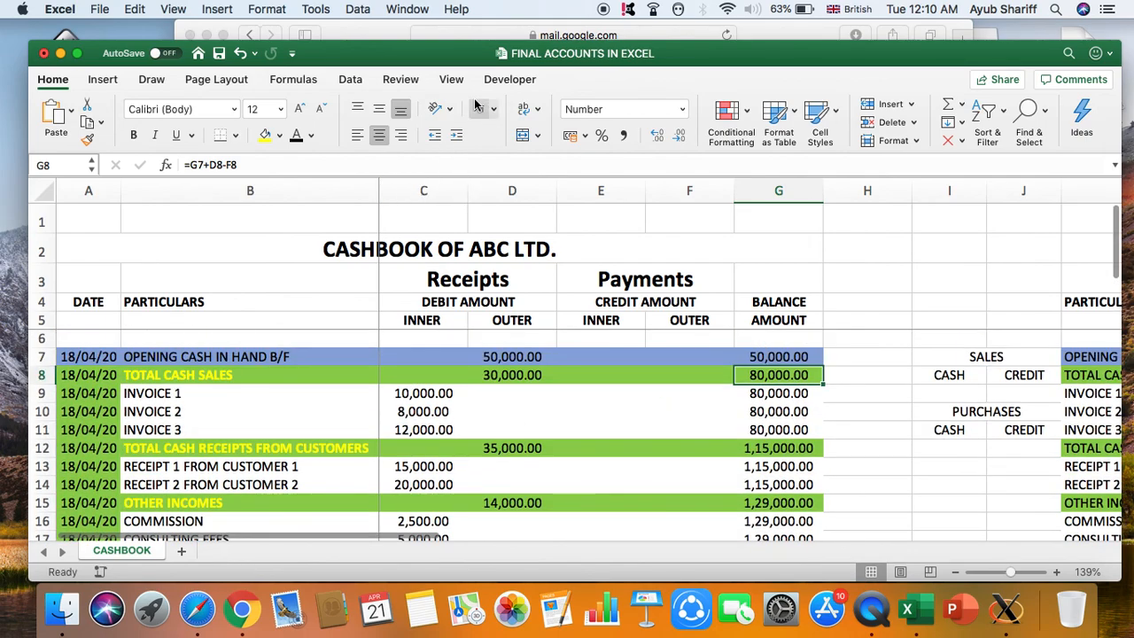